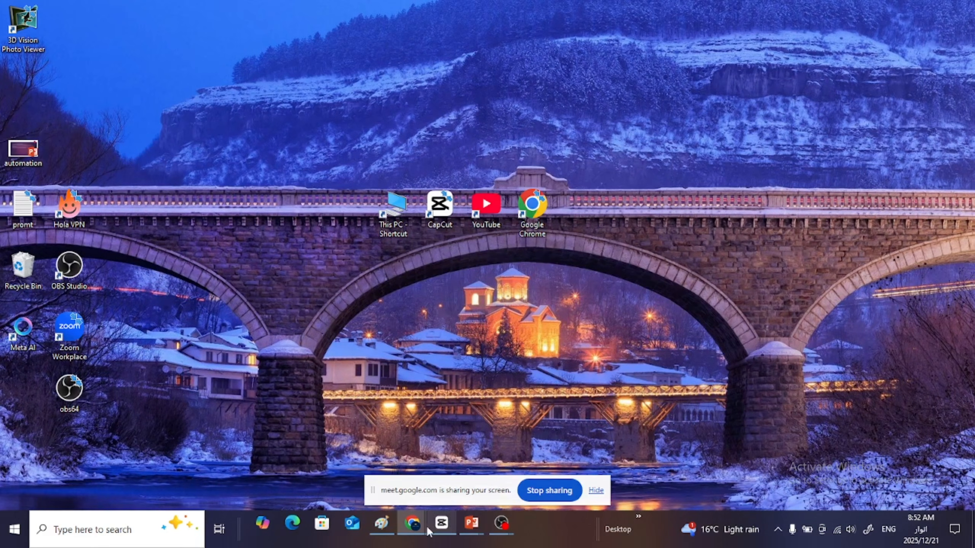
# - Bring up the Google Meet call and examine the raised hands and the full list of contributors
pyautogui.moveTo(411, 524)
pyautogui.click(373, 483)
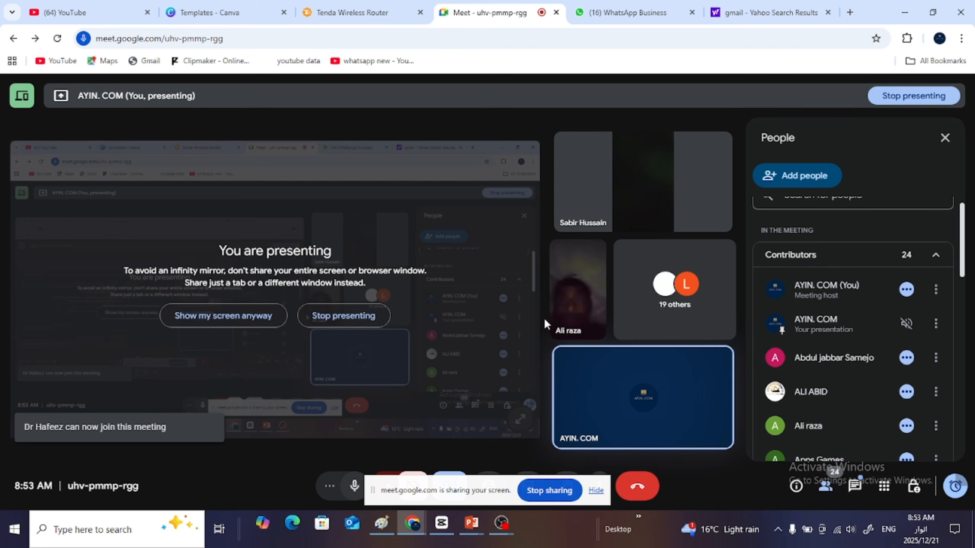
pyautogui.click(933, 257)
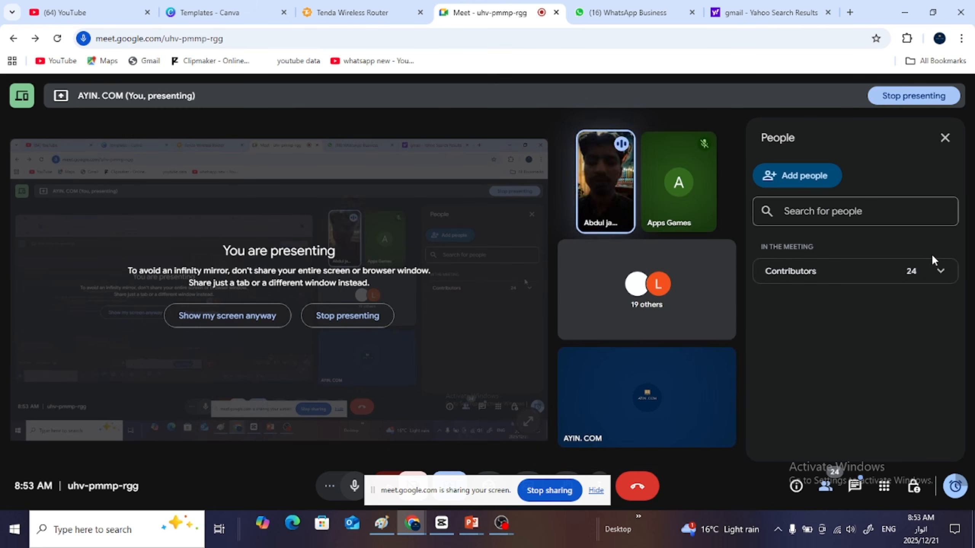
pyautogui.click(938, 275)
pyautogui.click(938, 276)
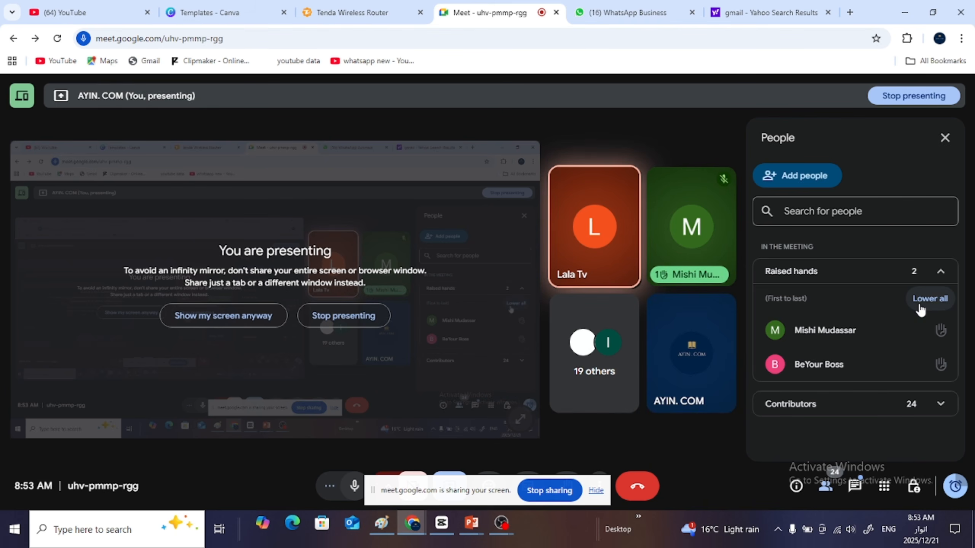
pyautogui.click(938, 271)
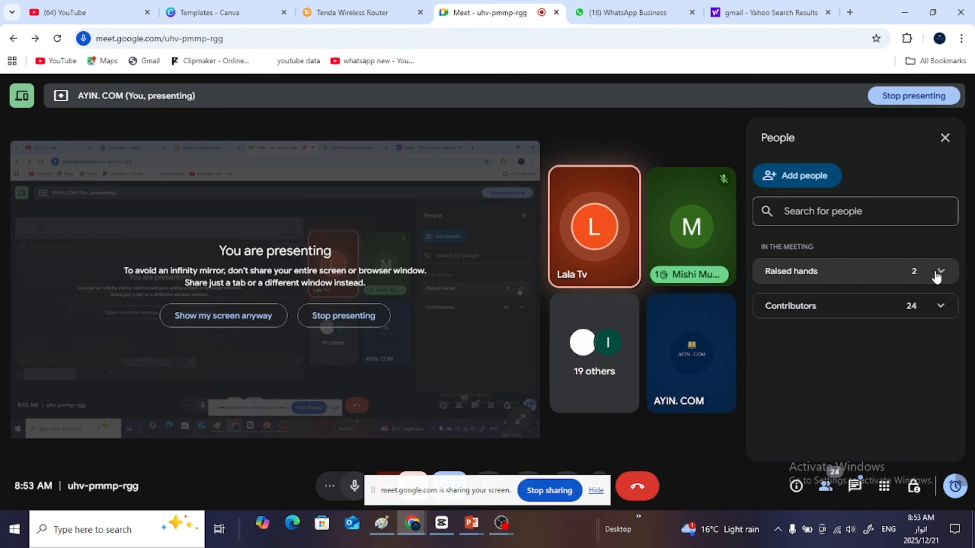
pyautogui.click(937, 307)
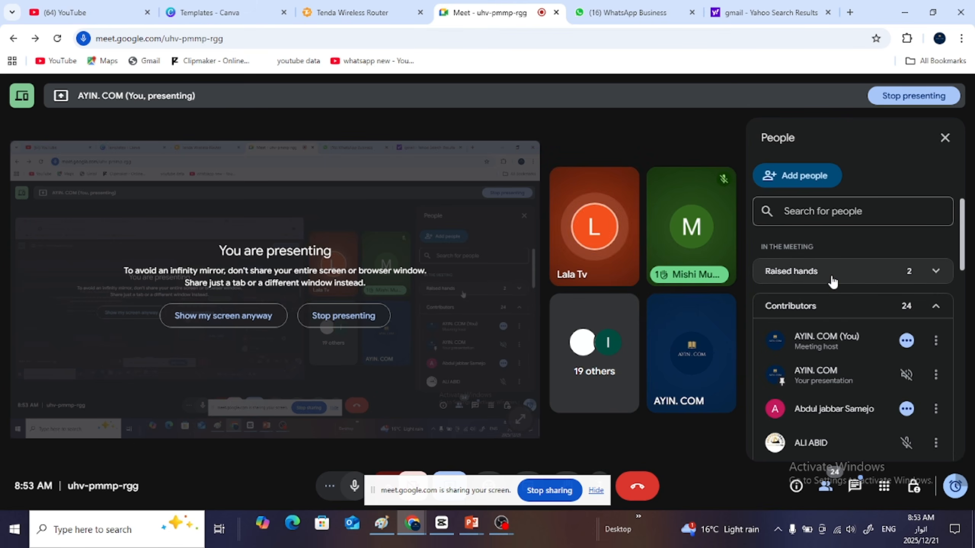
pyautogui.click(936, 272)
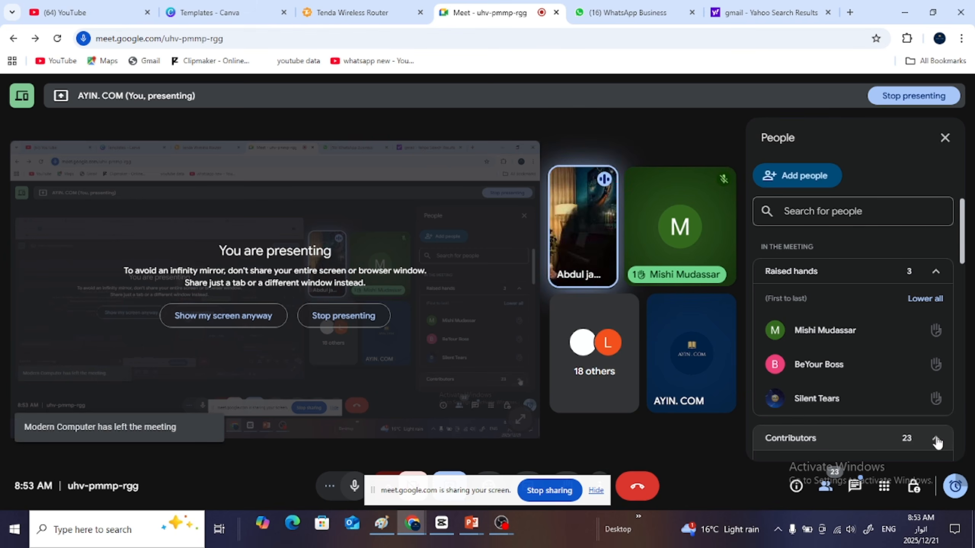
pyautogui.click(937, 441)
pyautogui.click(938, 442)
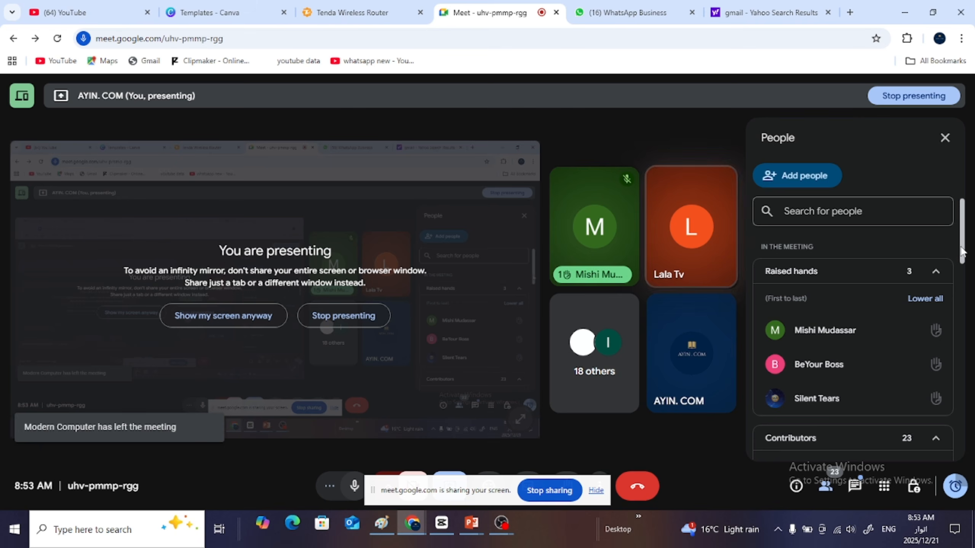
pyautogui.moveTo(961, 252); pyautogui.dragTo(955, 456)
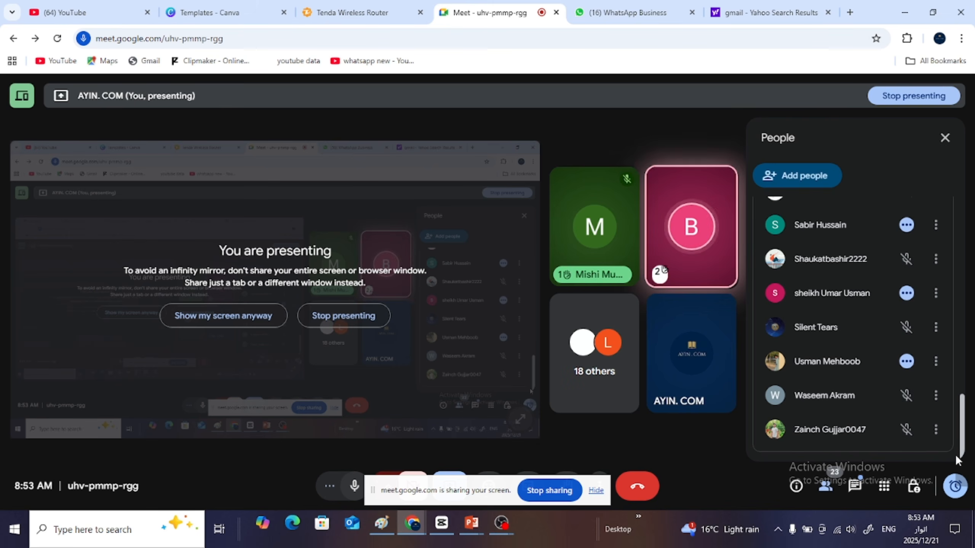
# - Show the presented screen inside the meeting view despite the infinity mirror notice
pyautogui.click(256, 315)
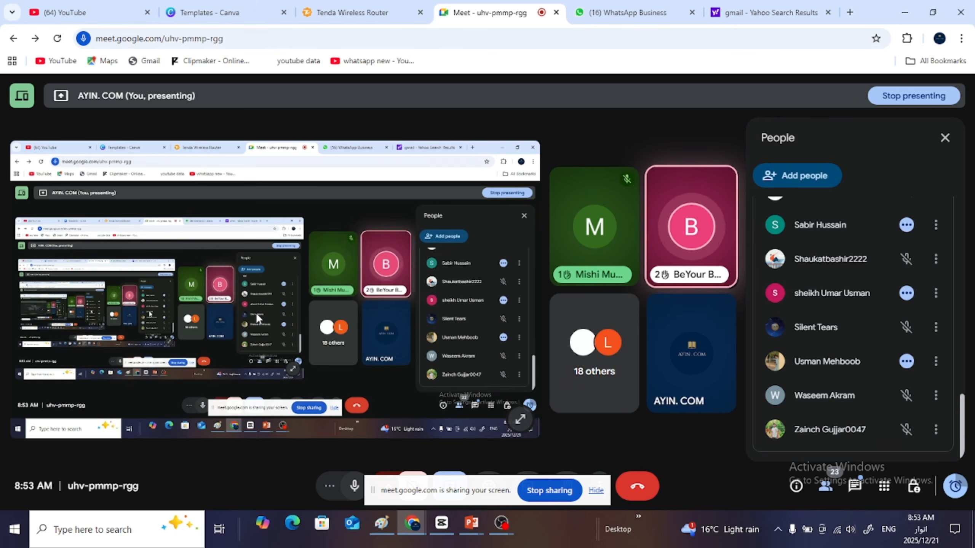
pyautogui.click(906, 12)
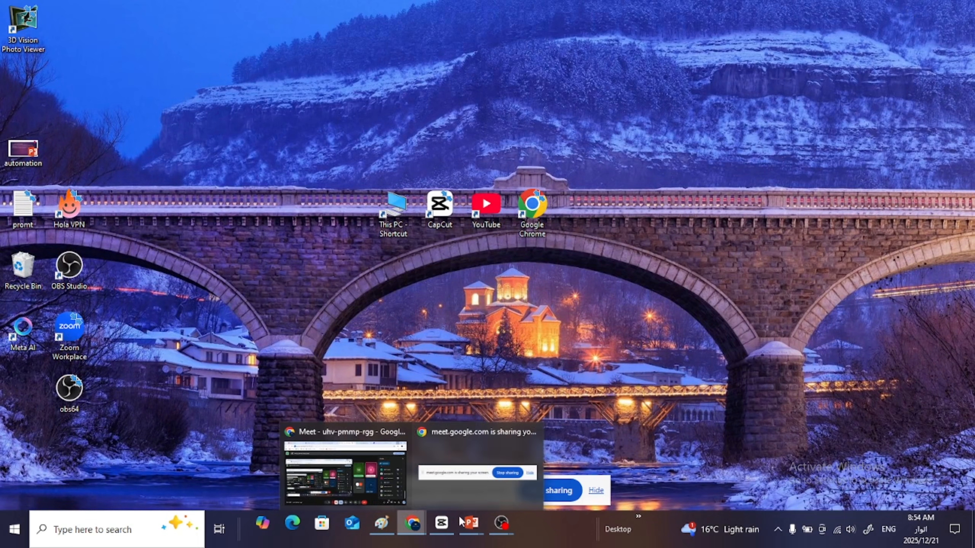
pyautogui.moveTo(469, 520)
pyautogui.moveTo(422, 514)
pyautogui.click(362, 472)
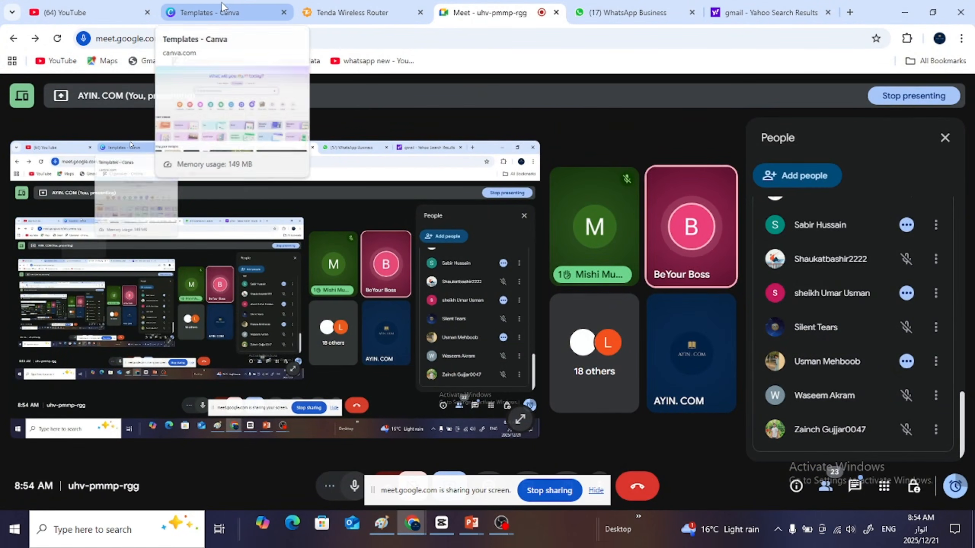
pyautogui.click(909, 13)
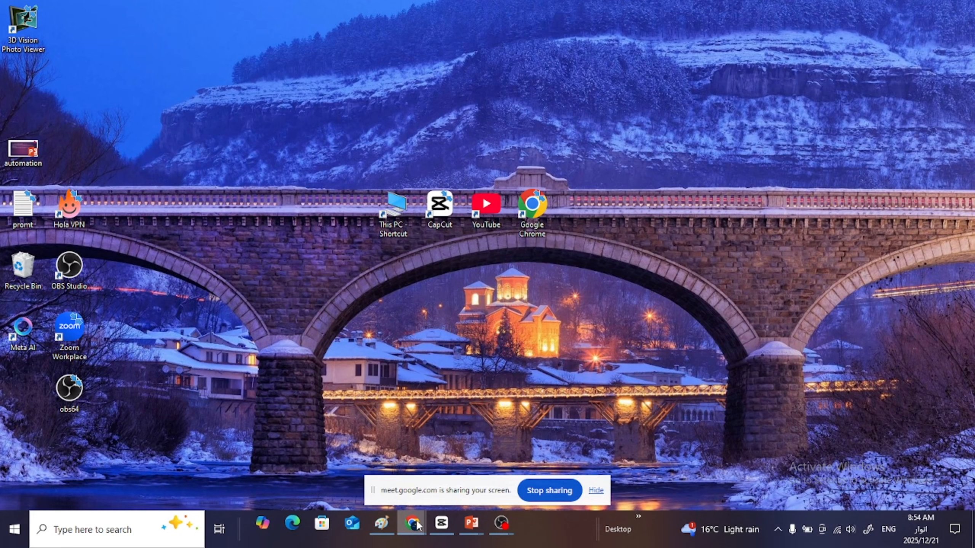
pyautogui.moveTo(418, 525)
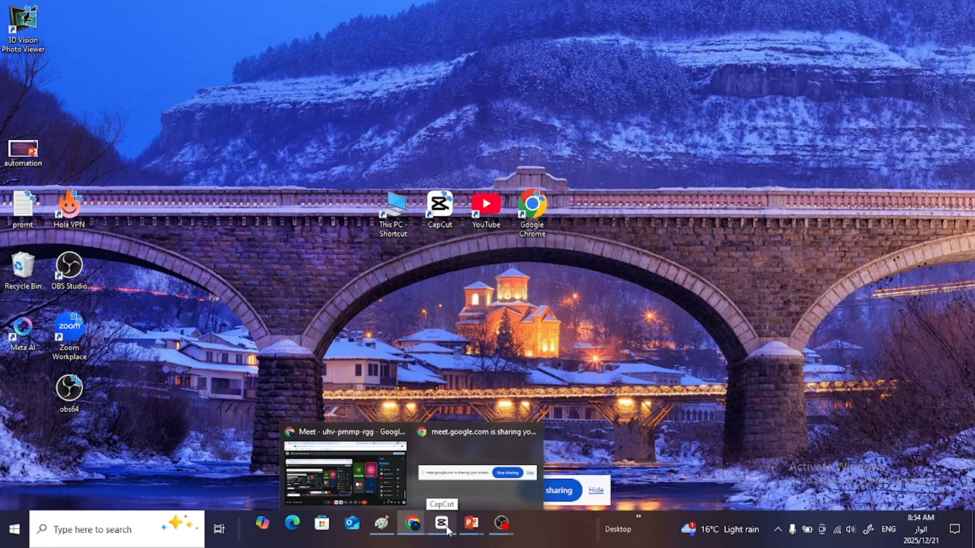
pyautogui.click(413, 523)
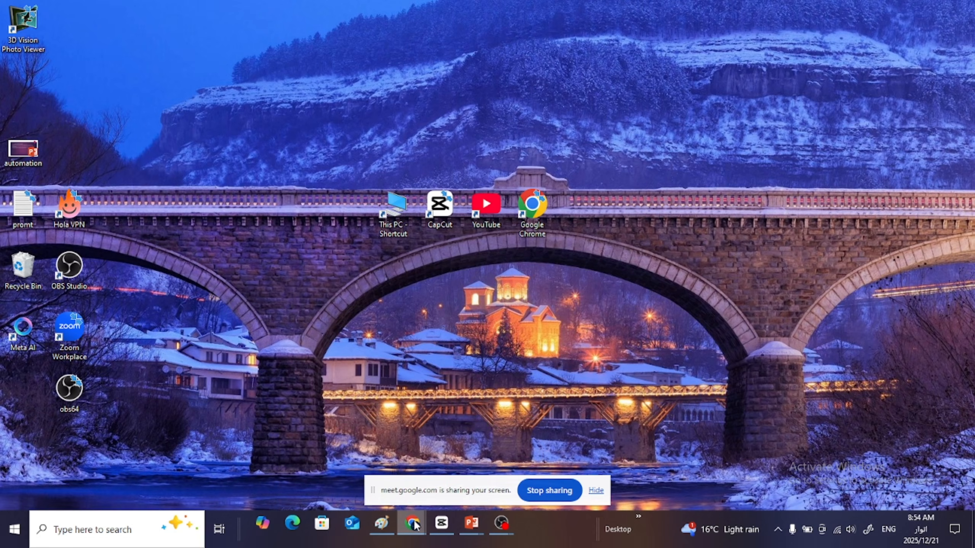
pyautogui.moveTo(415, 521)
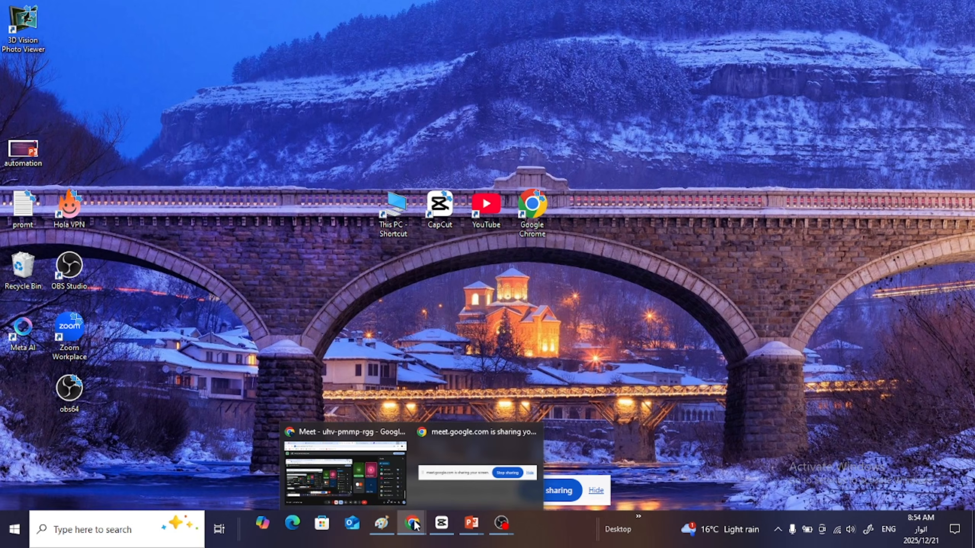
pyautogui.click(375, 473)
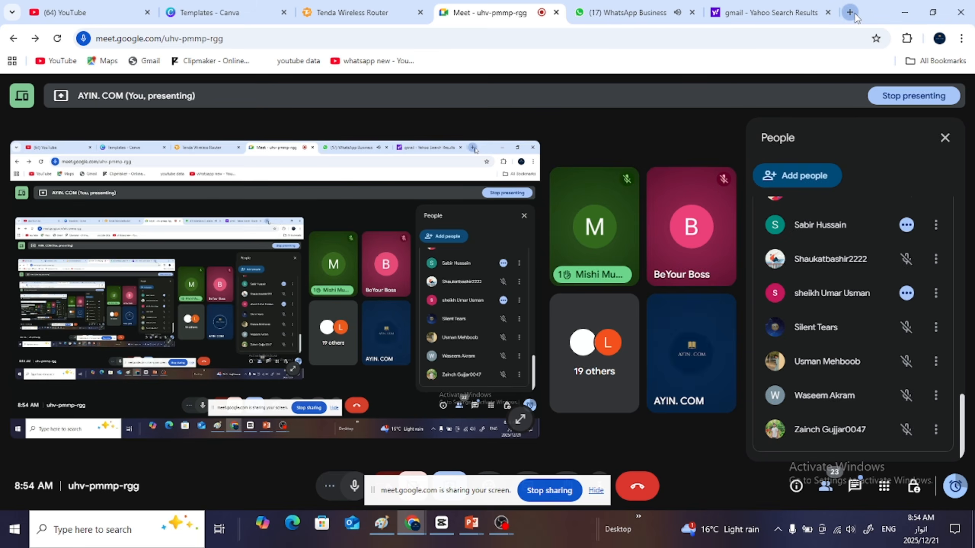
# - Open a blank browser tab and return to the full meeting view
pyautogui.click(850, 12)
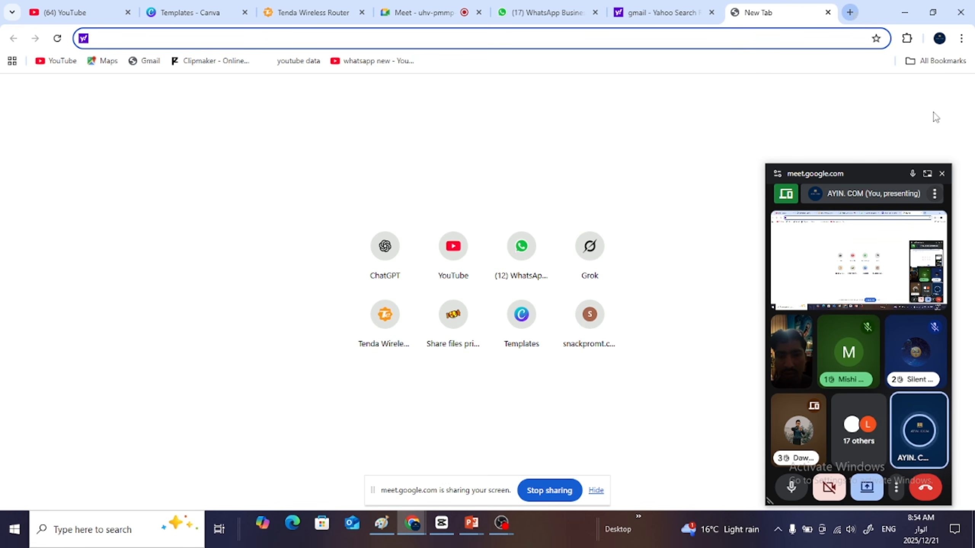
pyautogui.click(927, 176)
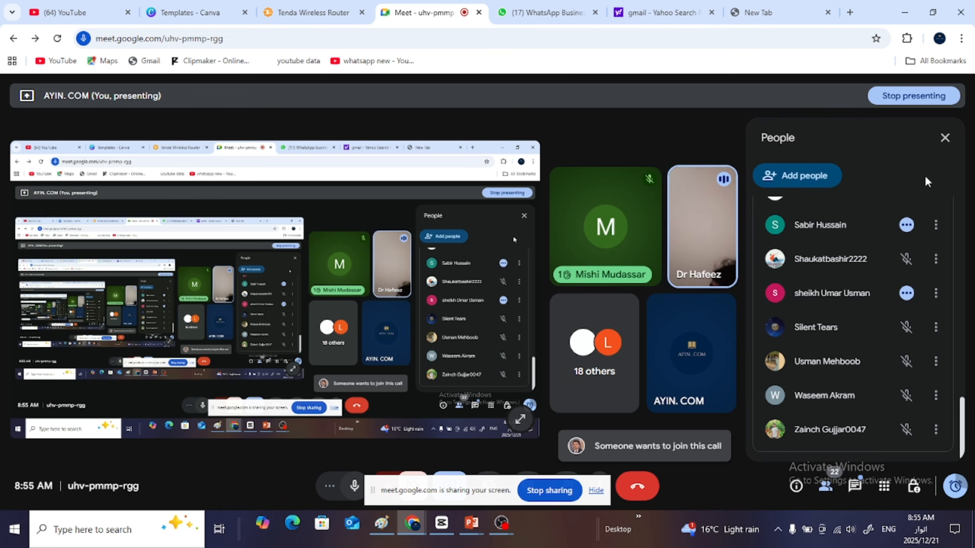
pyautogui.moveTo(737, 235)
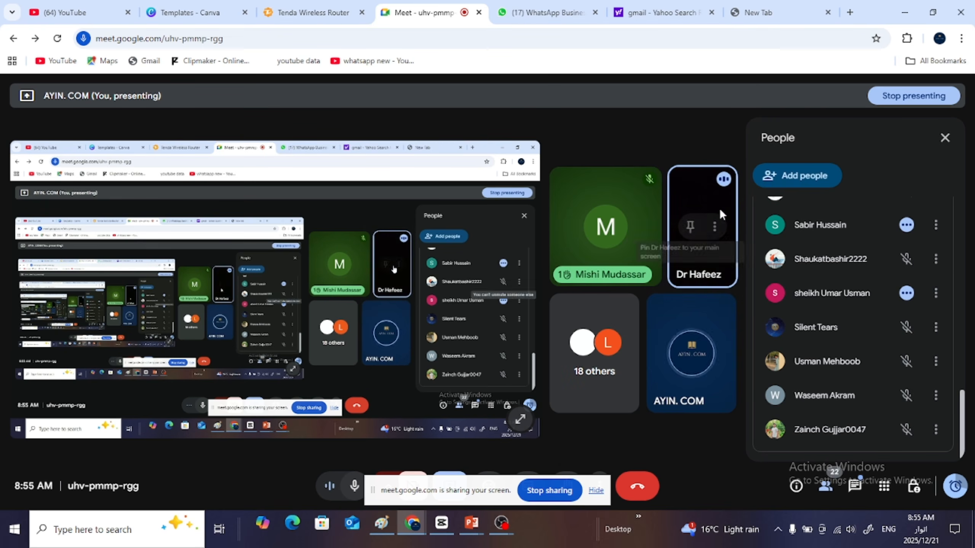
pyautogui.moveTo(727, 187)
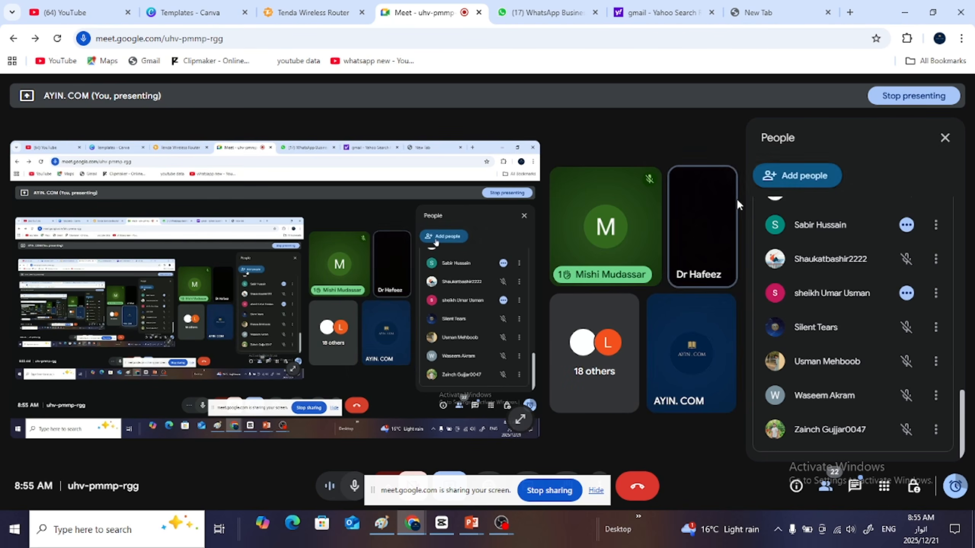
pyautogui.moveTo(694, 233)
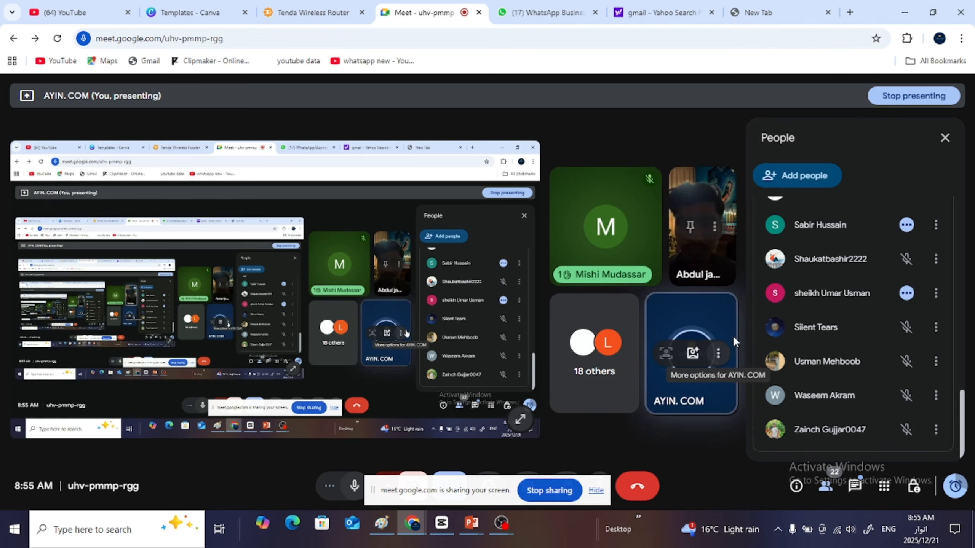
# - Launch Chrome from the desktop with the AYIN. COM profile and open ChatGPT in a new tab
pyautogui.click(902, 8)
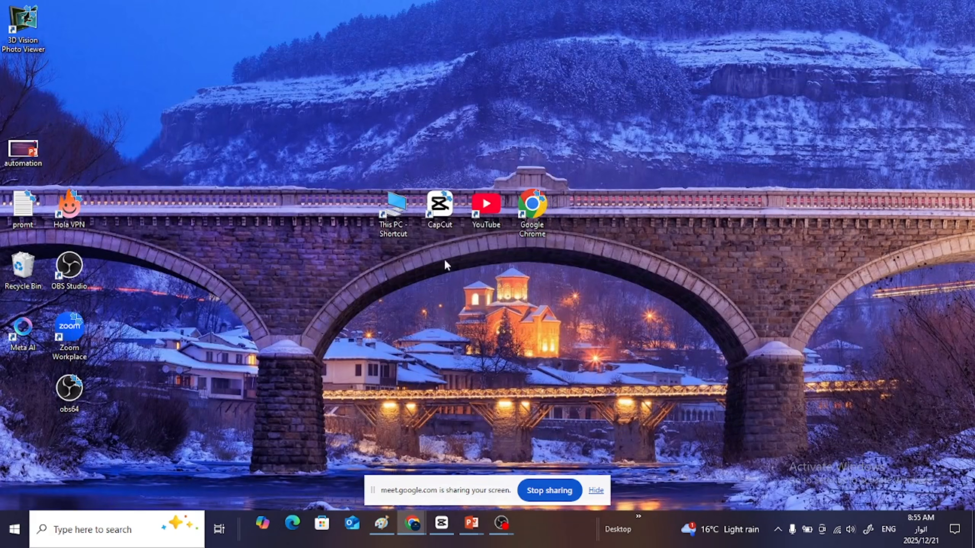
pyautogui.doubleClick(524, 203)
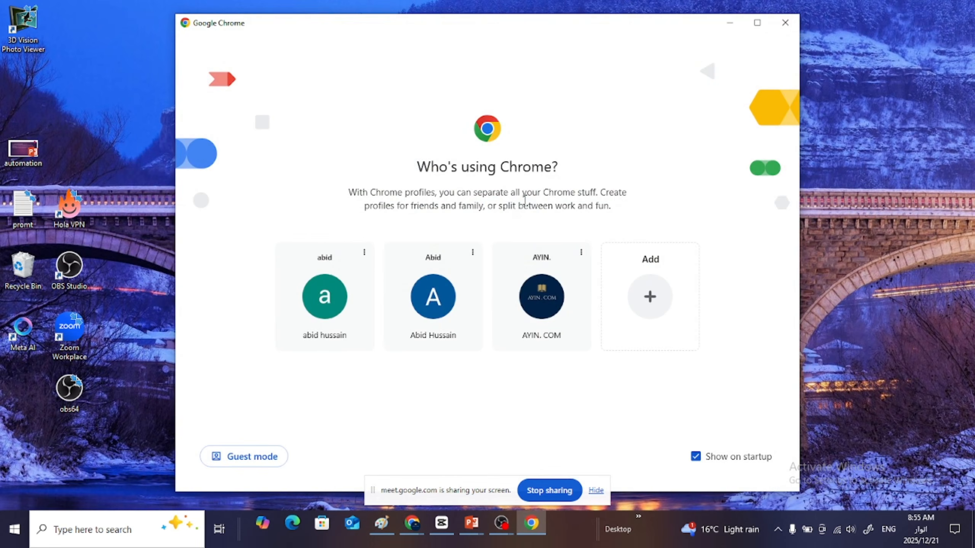
pyautogui.click(756, 23)
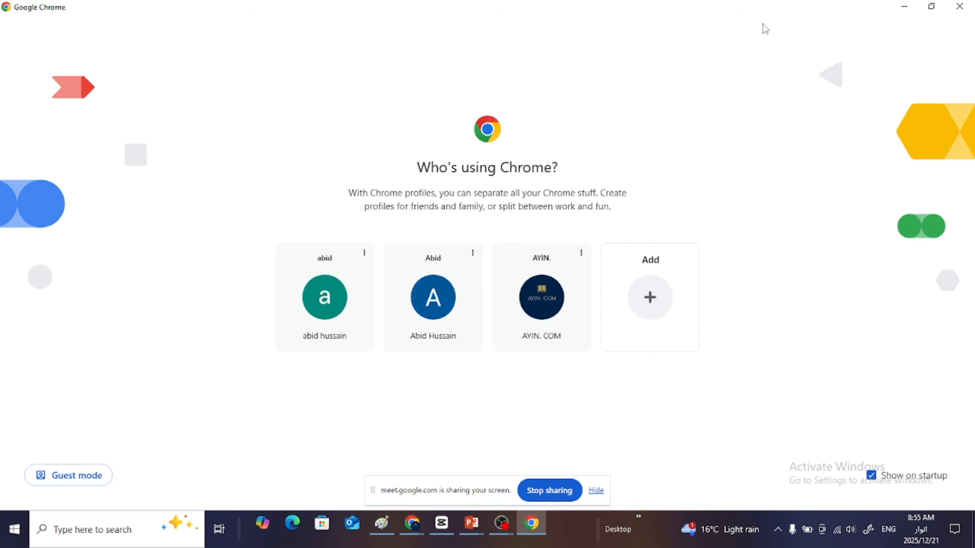
pyautogui.click(546, 310)
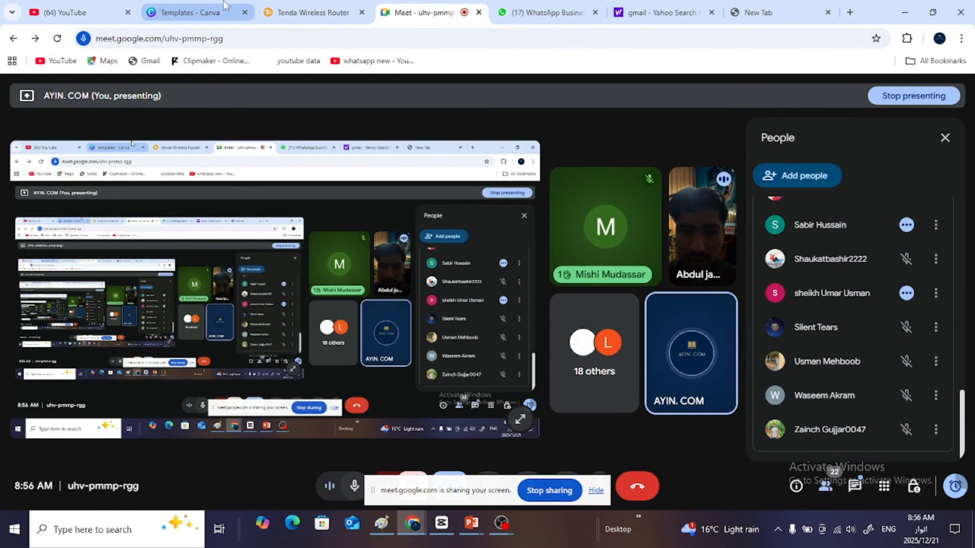
pyautogui.click(852, 14)
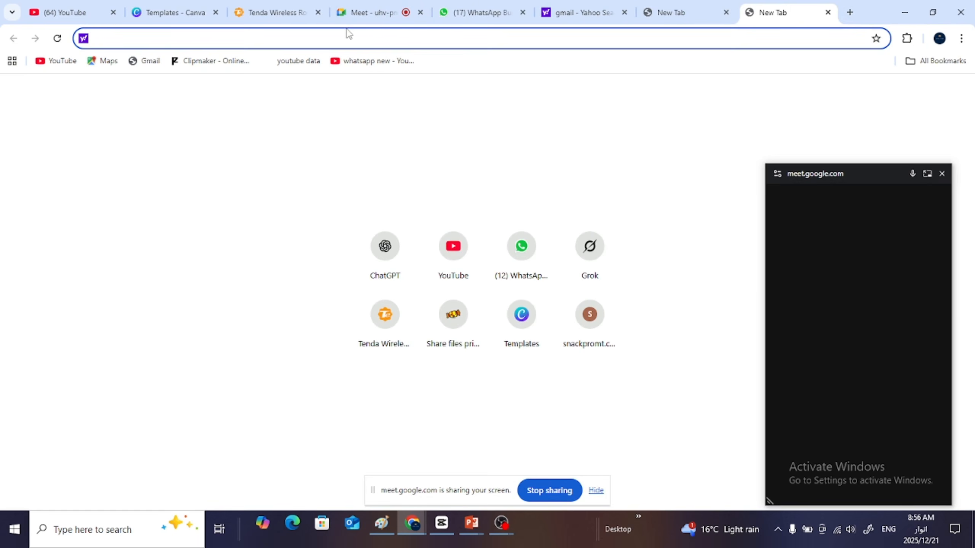
pyautogui.write('chatgpt.com')
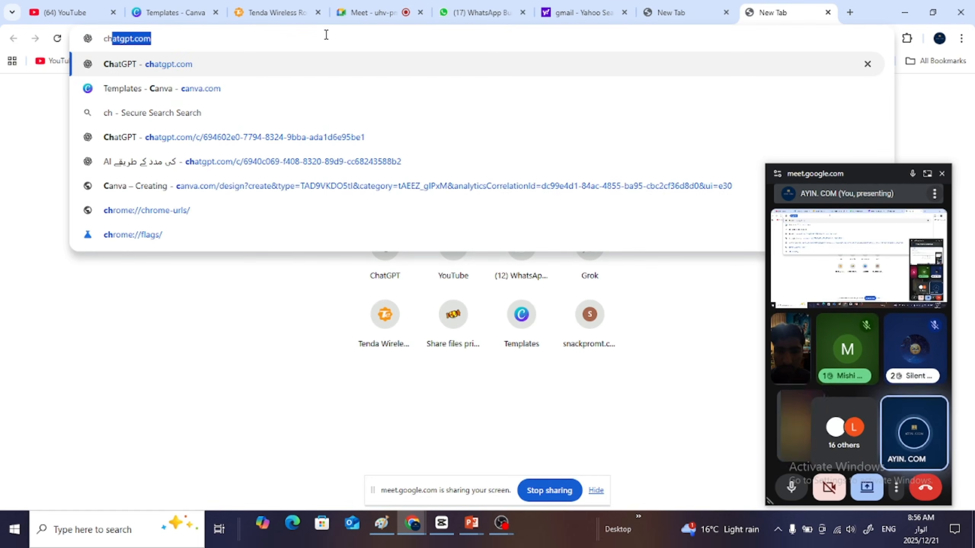
pyautogui.press('Return')
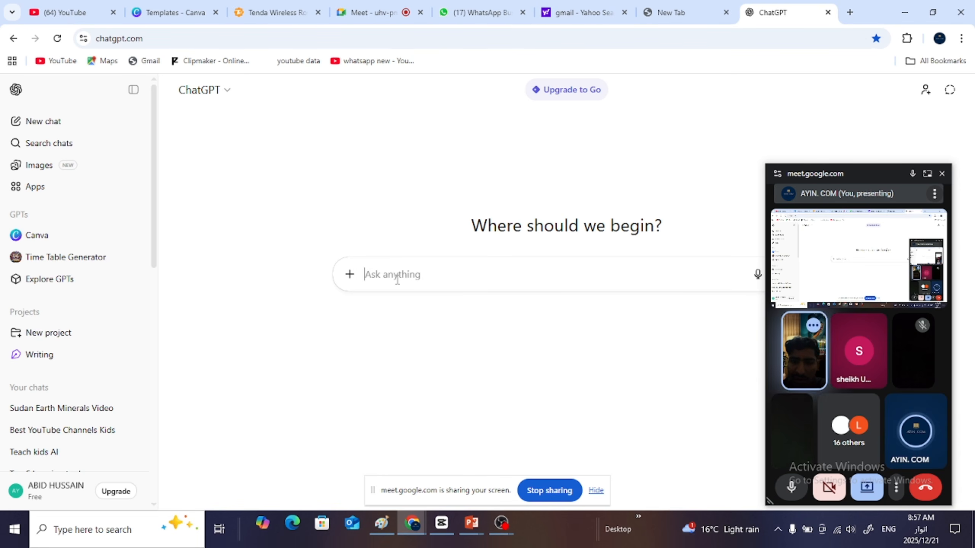
# - Return to the full meeting view and close the participant list after looking through it
pyautogui.click(927, 174)
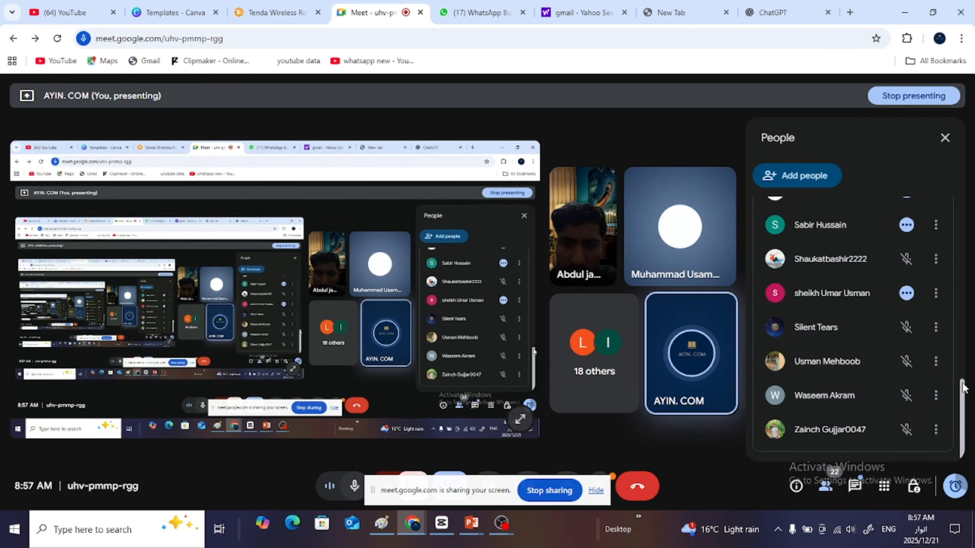
pyautogui.moveTo(959, 396); pyautogui.dragTo(963, 364)
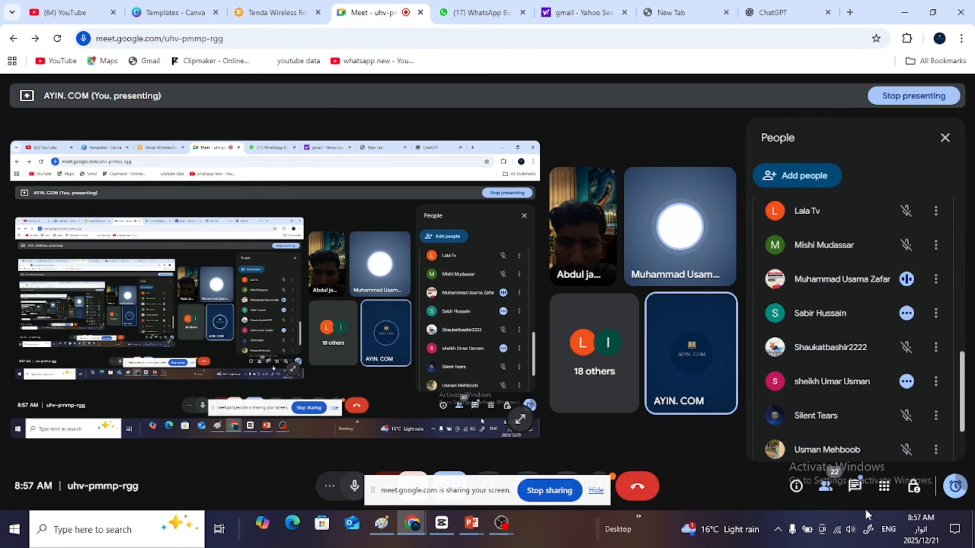
pyautogui.click(825, 486)
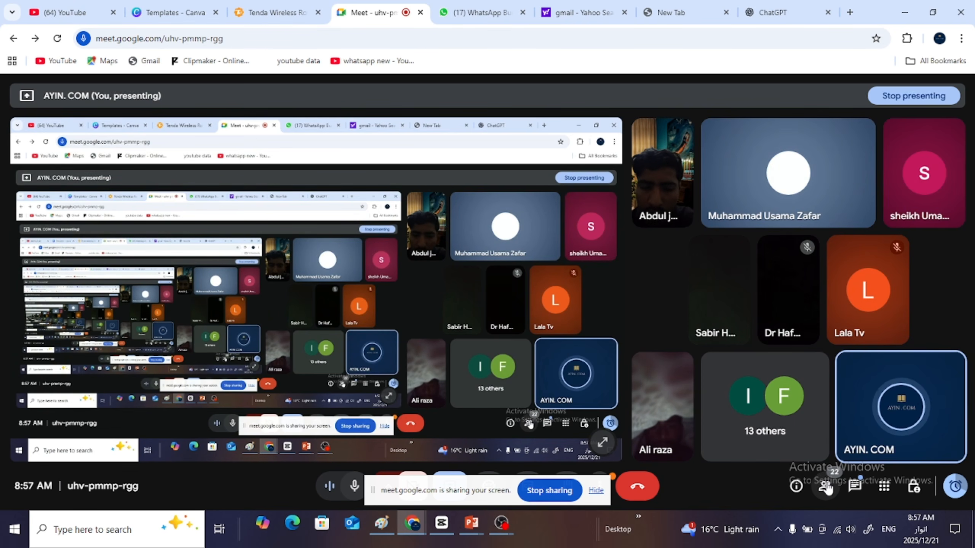
pyautogui.moveTo(875, 258)
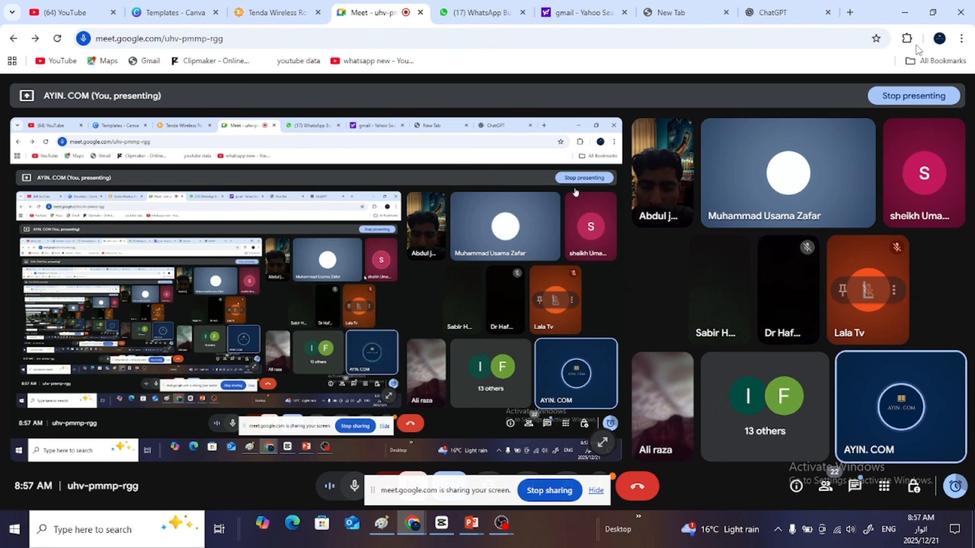
# - Check the floating meeting window's extra options over the ChatGPT page and return to the full meeting view
pyautogui.click(804, 6)
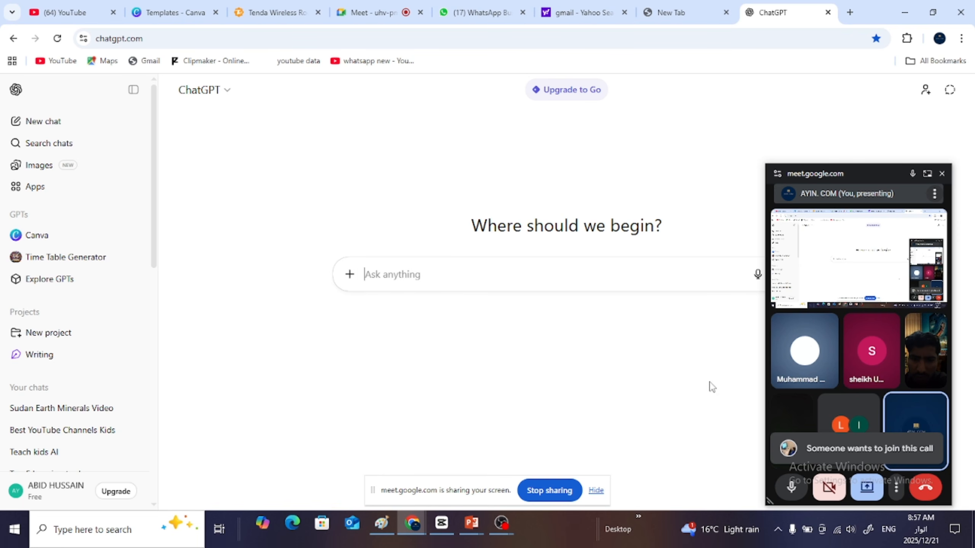
pyautogui.click(897, 488)
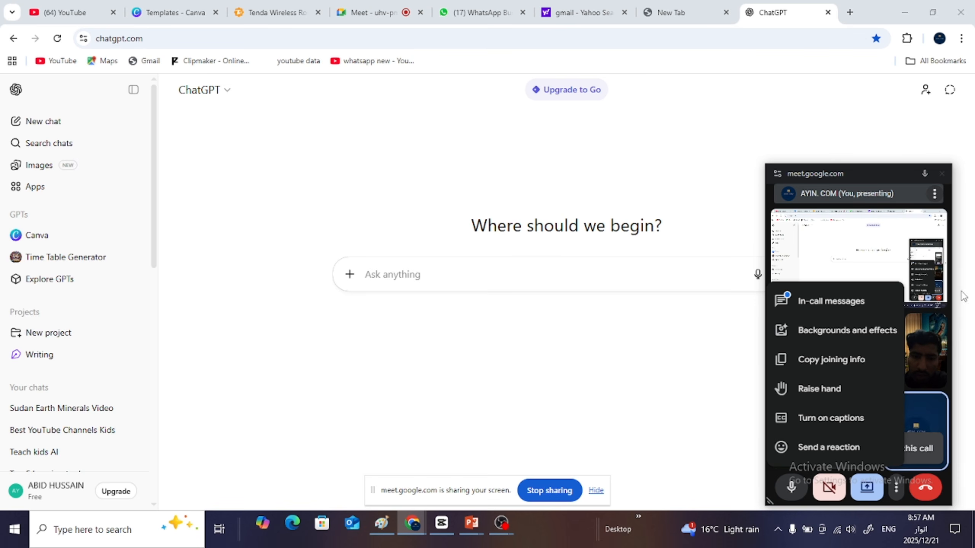
pyautogui.click(927, 175)
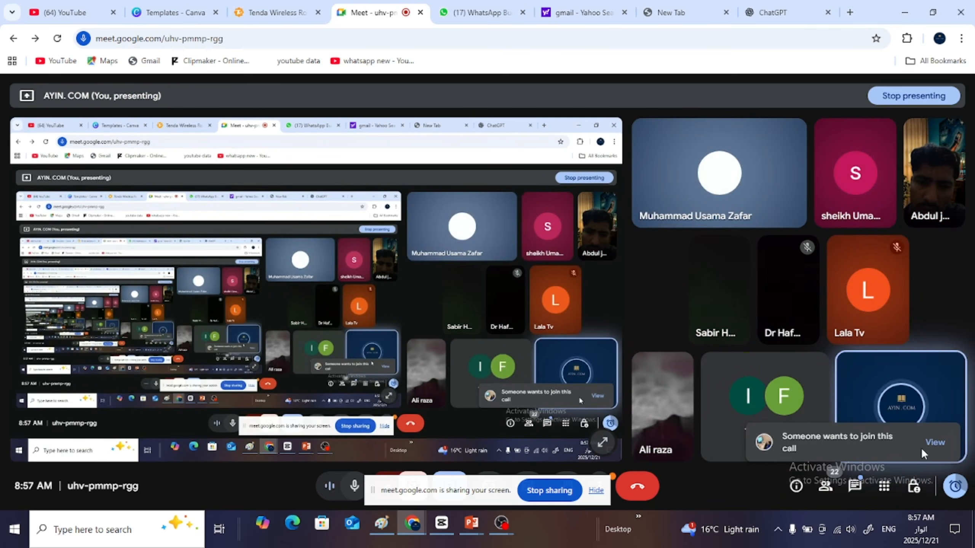
# - Open the participant list from the join request, close it and open it again to check who is waiting
pyautogui.click(935, 443)
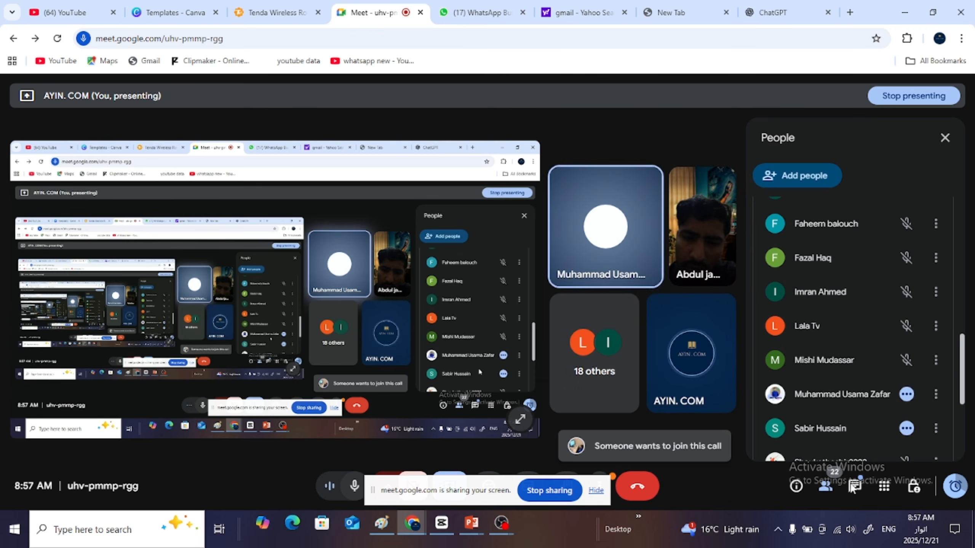
pyautogui.click(825, 486)
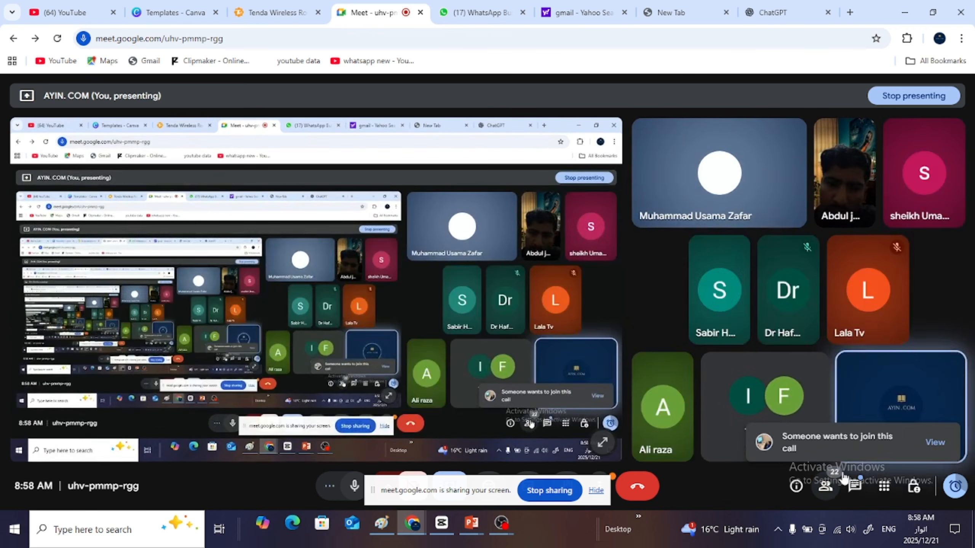
pyautogui.click(935, 442)
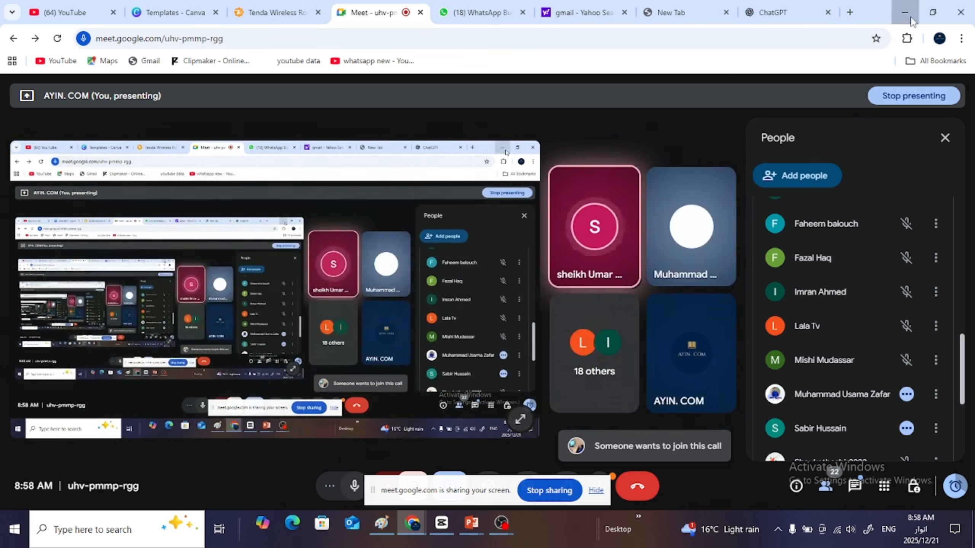
# - Minimize the meeting window, relaunch Chrome from the desktop with the AYIN. COM profile and switch to the ChatGPT page
pyautogui.click(910, 15)
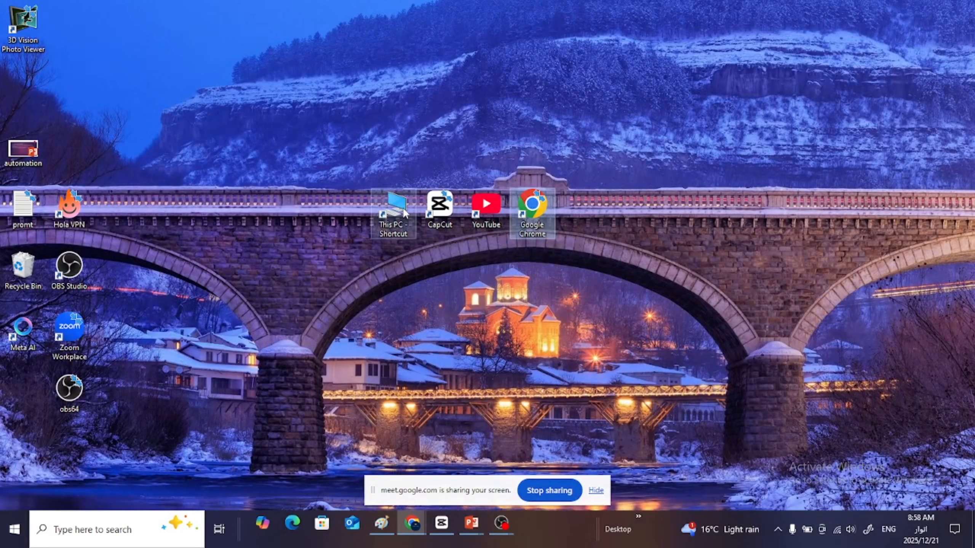
pyautogui.click(528, 195)
pyautogui.doubleClick(528, 197)
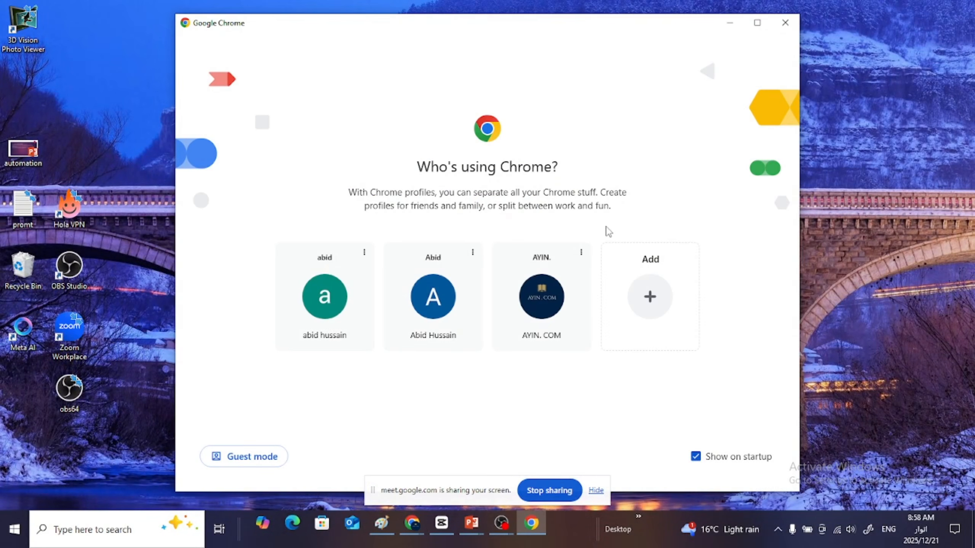
pyautogui.click(548, 302)
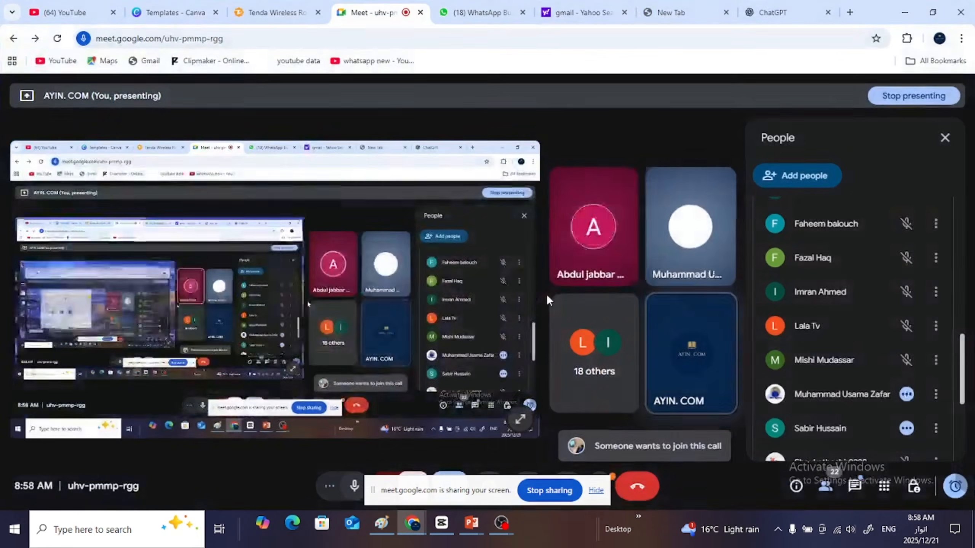
pyautogui.click(785, 7)
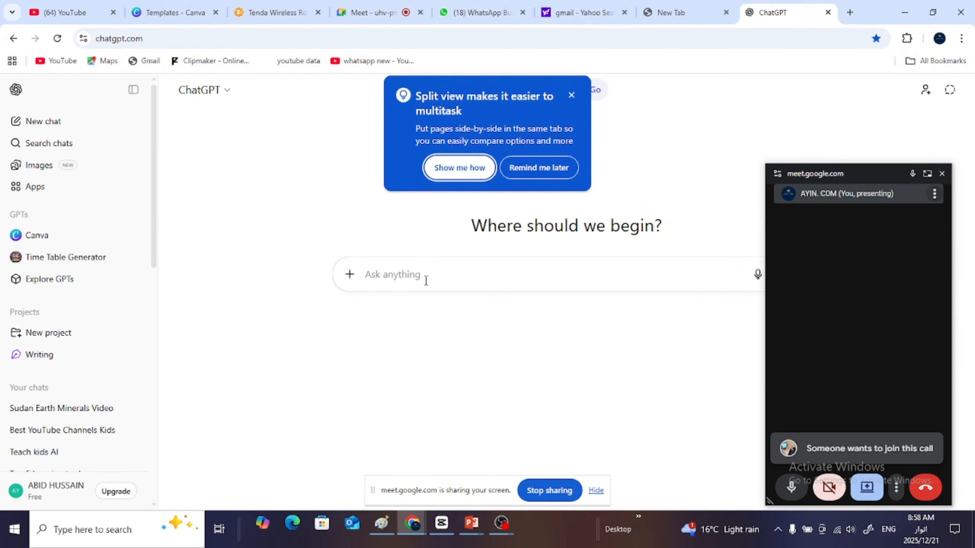
# - Postpone the split-view suggestion and begin the ChatGPT prompt with "i want to make a video about"
pyautogui.click(410, 272)
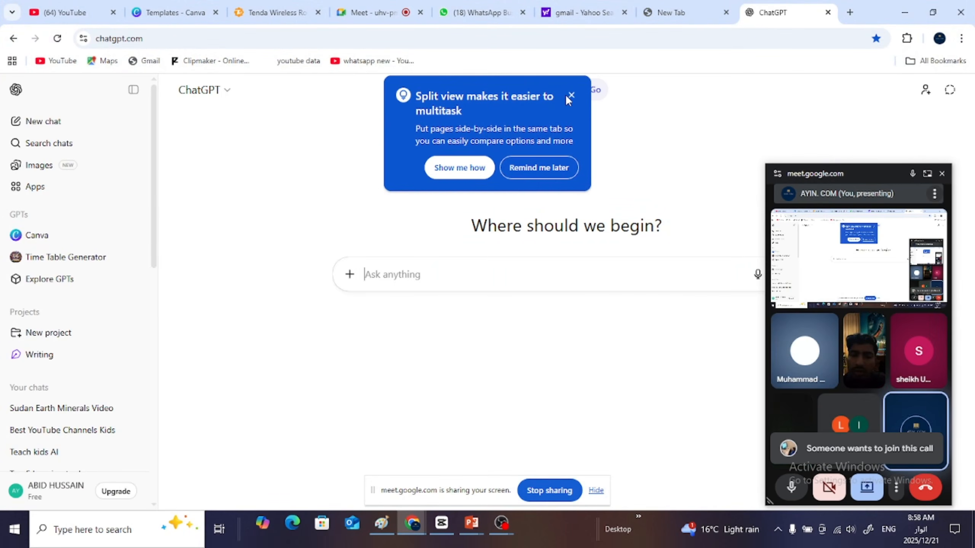
pyautogui.click(535, 169)
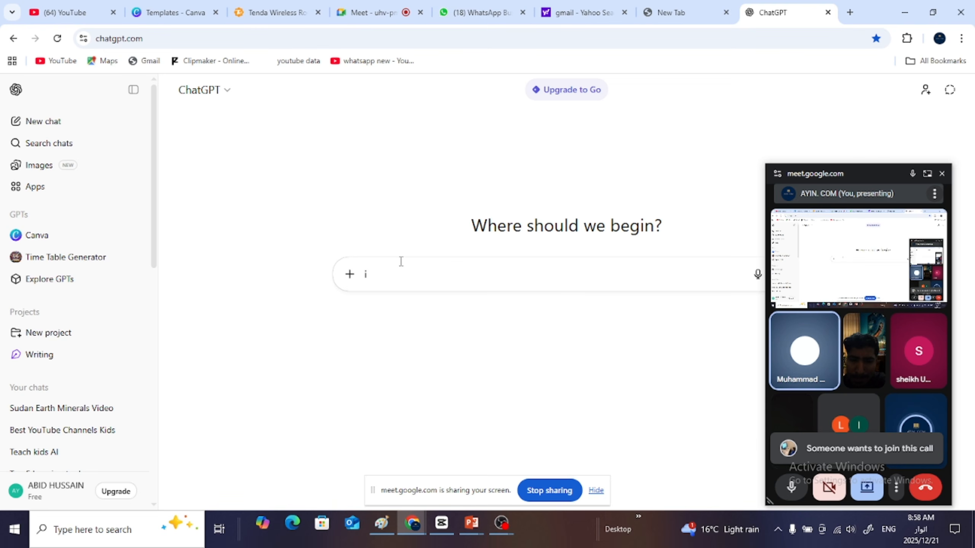
pyautogui.write('ant ')
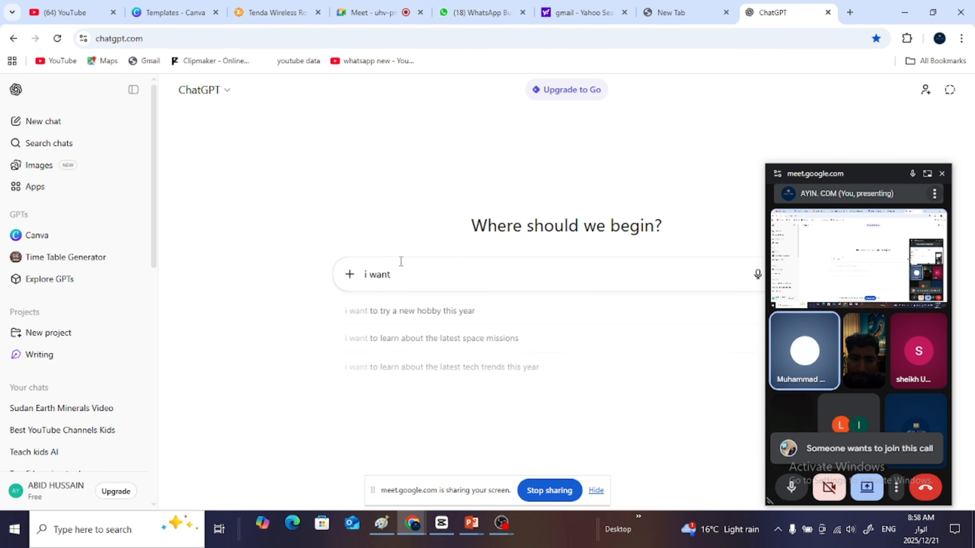
pyautogui.write('to make ')
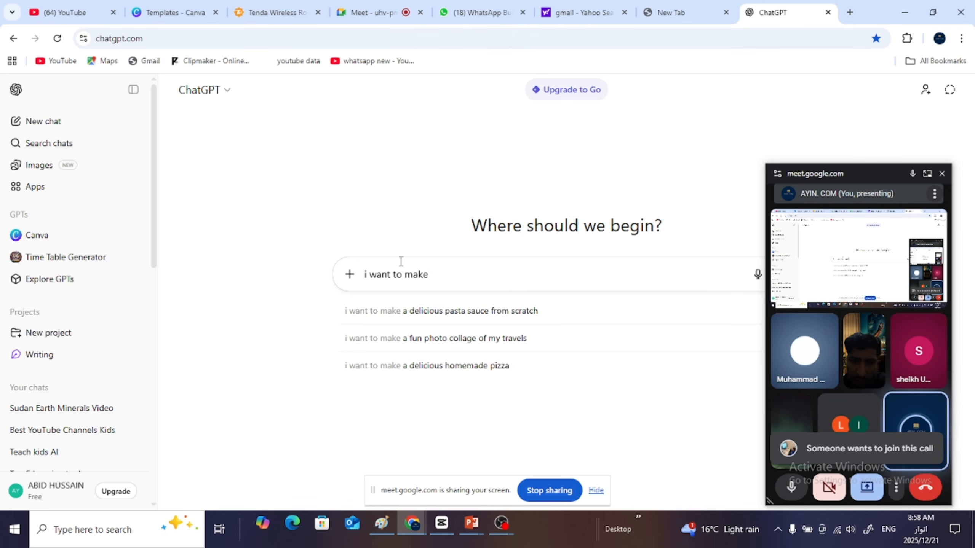
pyautogui.write('a video')
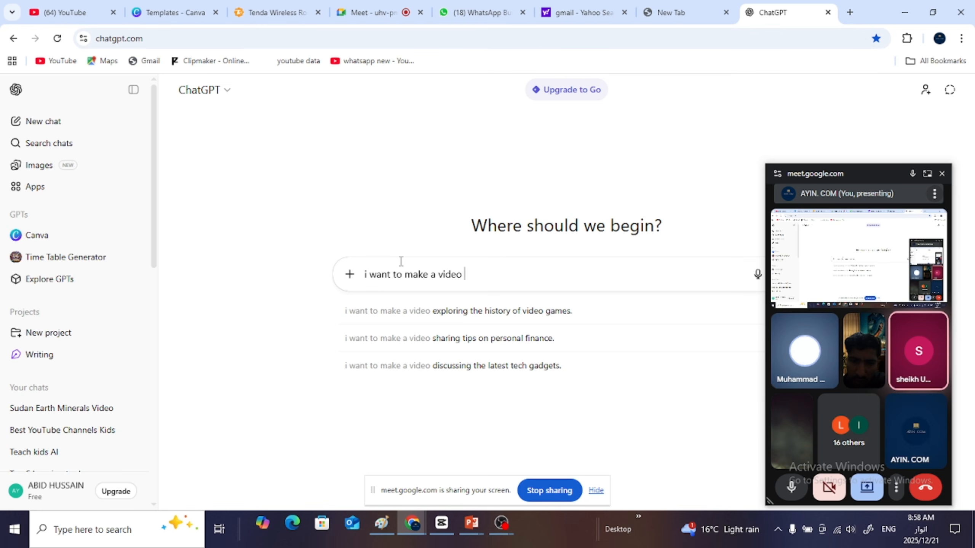
pyautogui.write(' abo')
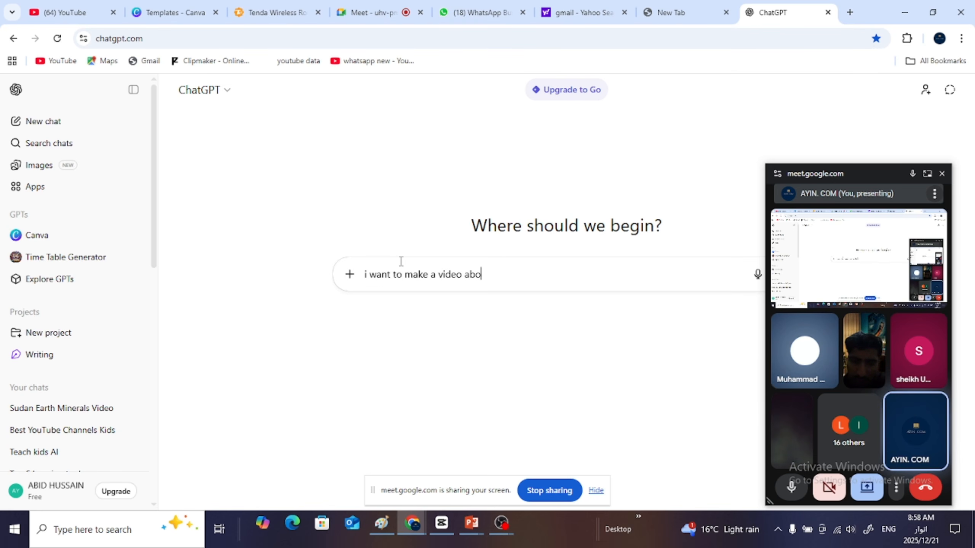
pyautogui.write('ut')
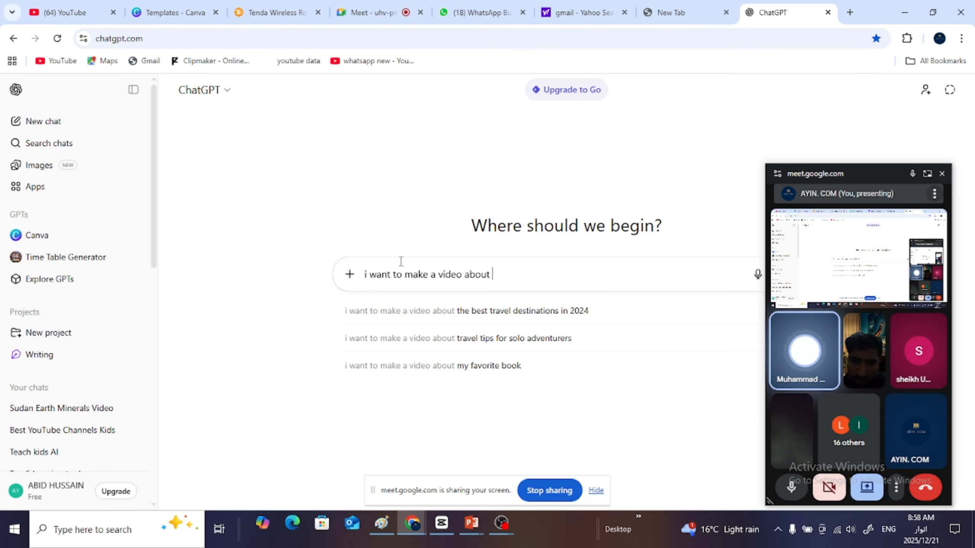
pyautogui.write(' soadan')
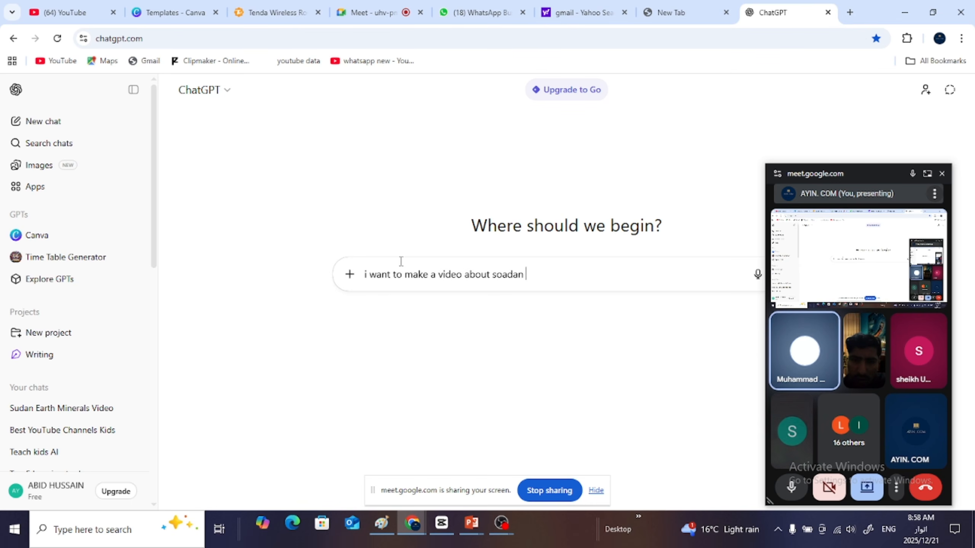
pyautogui.write(' ea')
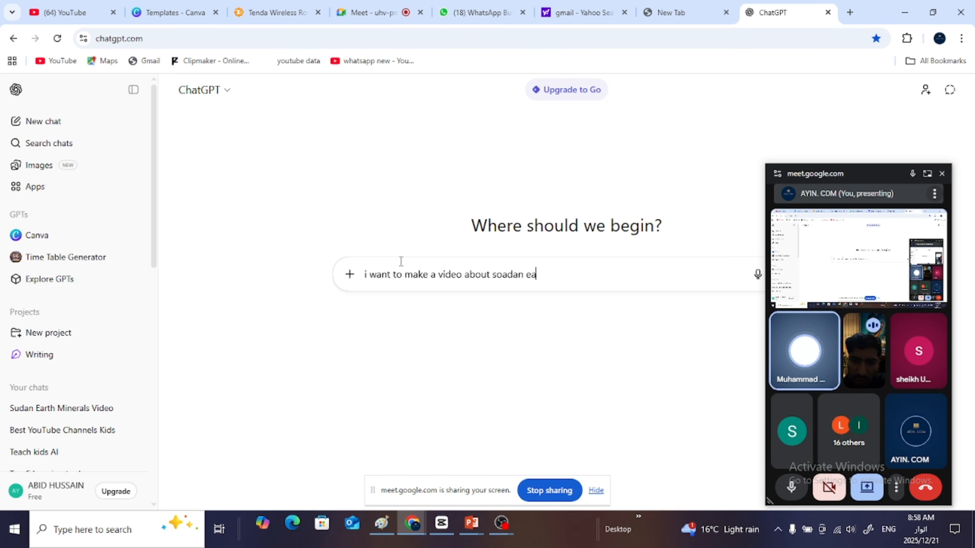
pyautogui.write('rth ')
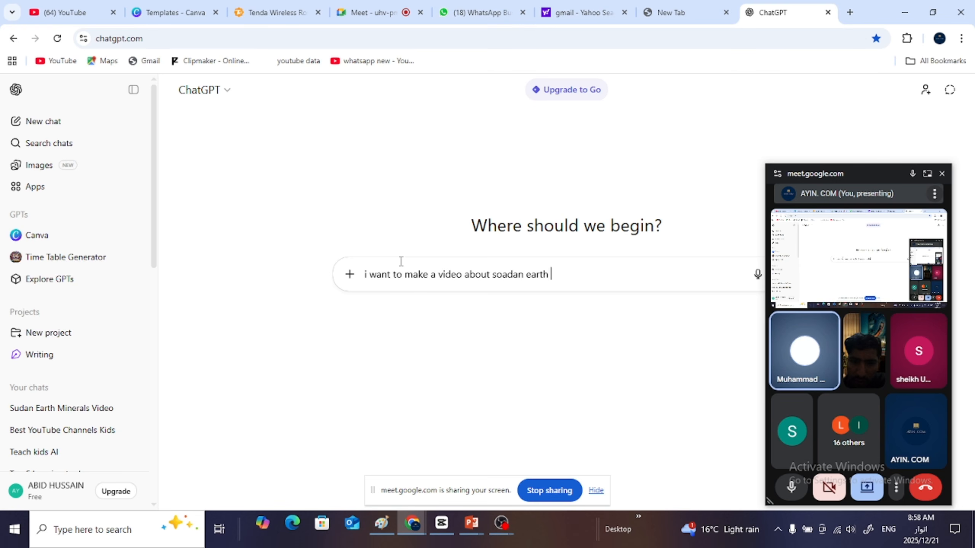
pyautogui.write('mirsk')
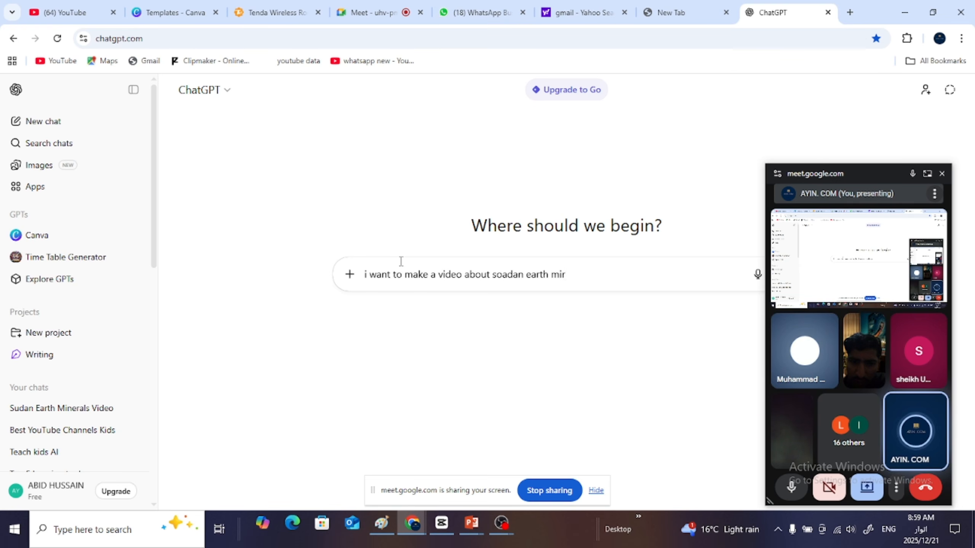
# - Add the video topic "soadan earth minrals" to the prompt, correcting the mistyped last word
pyautogui.press('BackSpace')
pyautogui.write('nras')
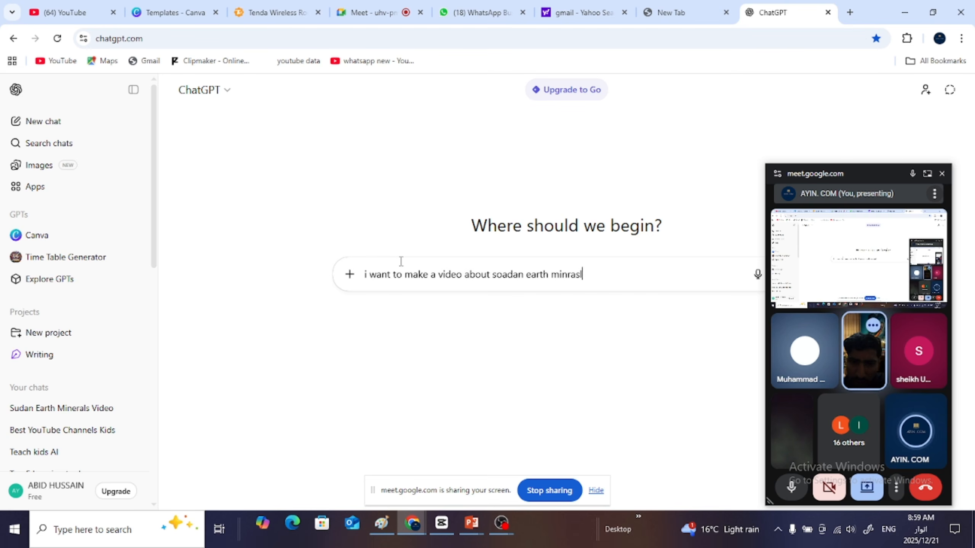
pyautogui.press('BackSpace')
pyautogui.press('BackSpace')
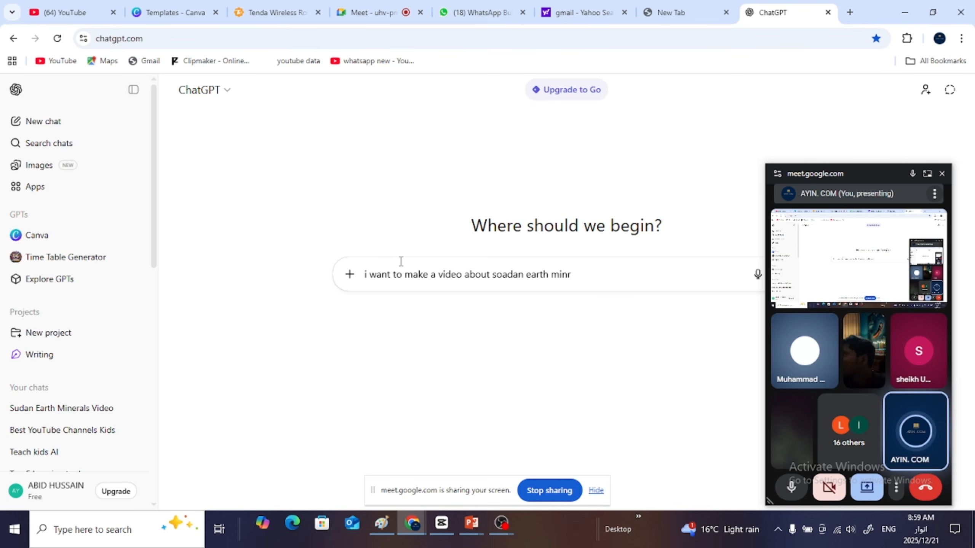
pyautogui.write('als')
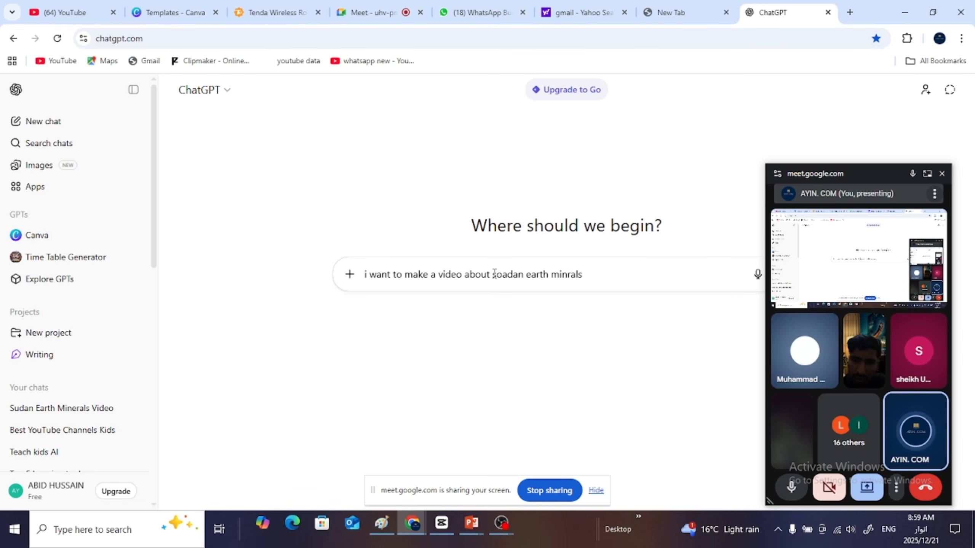
# - Enclose the topic in parentheses and extend it to "(soadan earth minrals why some countries targeting him)"
pyautogui.write('t')
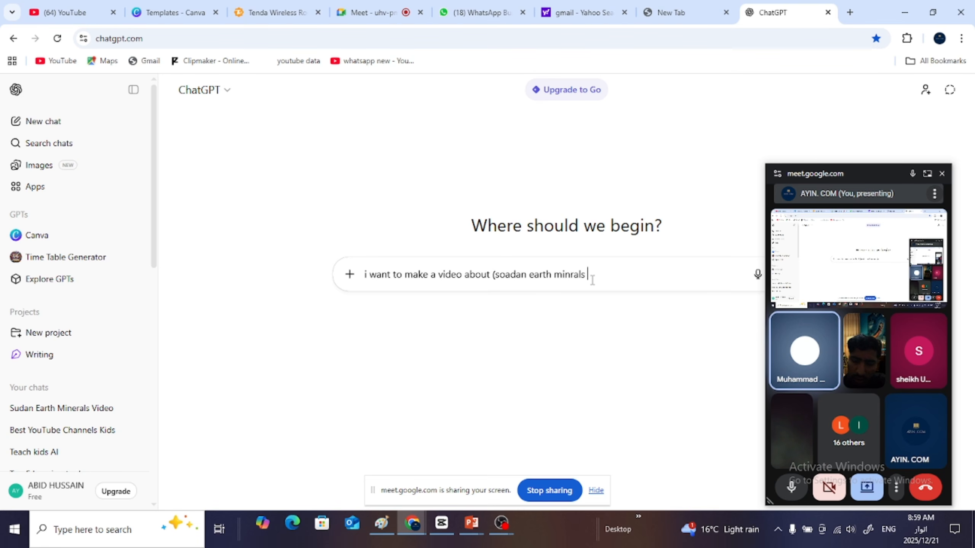
pyautogui.write('why ')
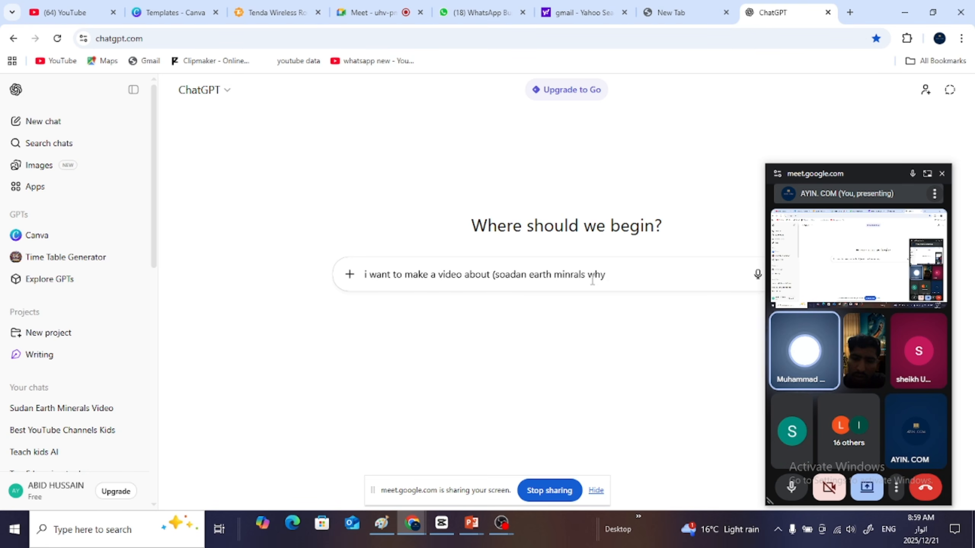
pyautogui.write('some')
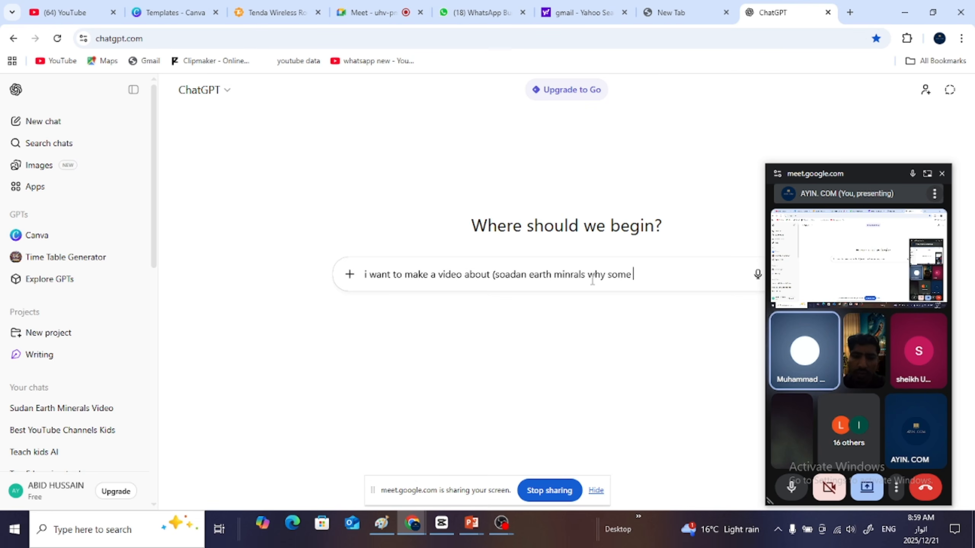
pyautogui.write(' co')
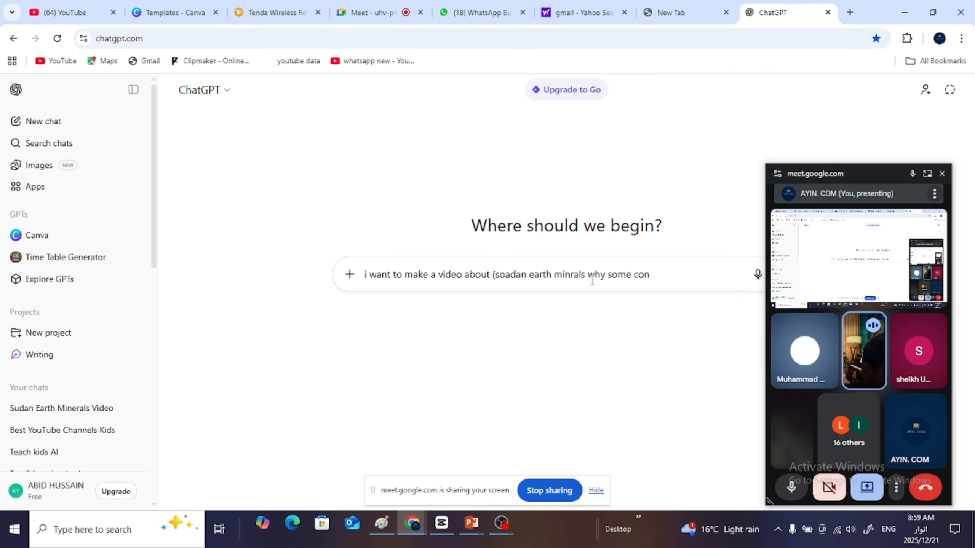
pyautogui.write('untr')
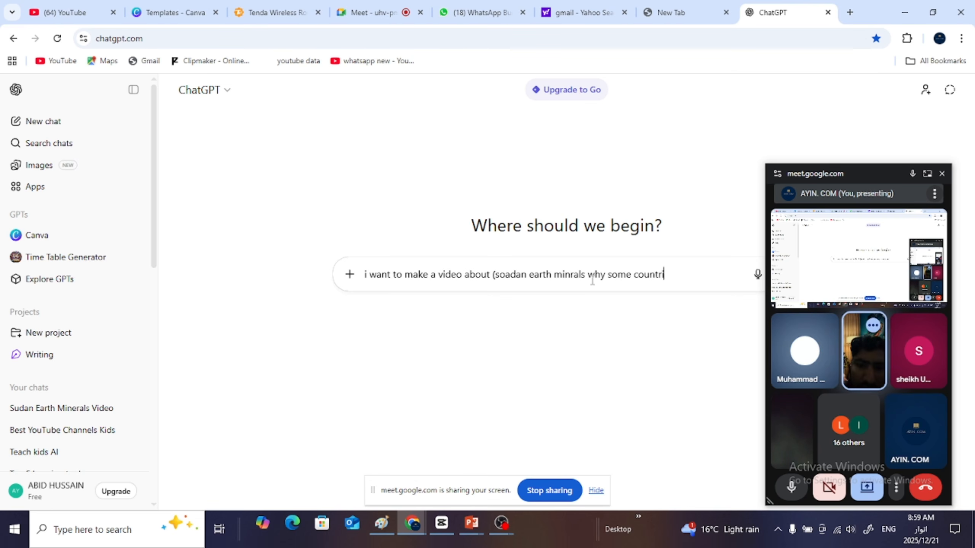
pyautogui.write('i')
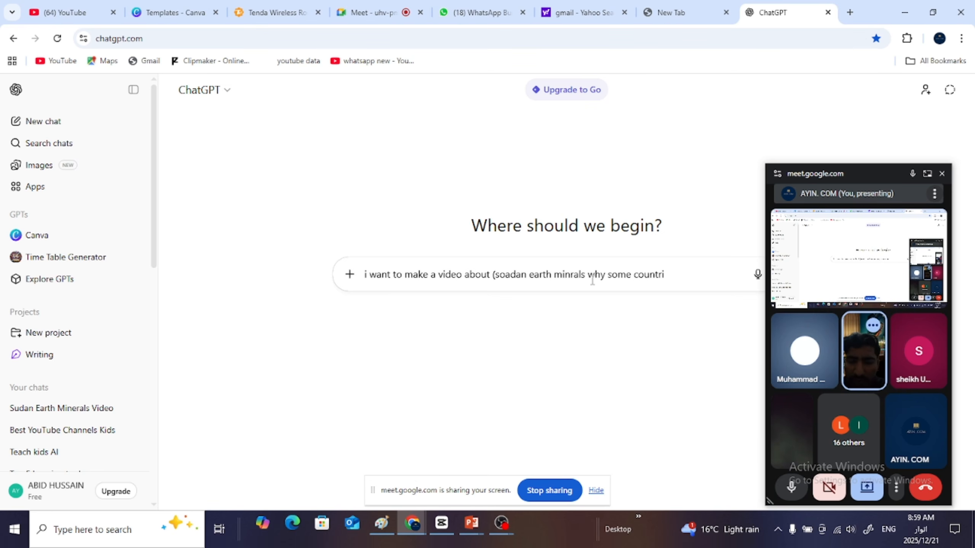
pyautogui.write('es')
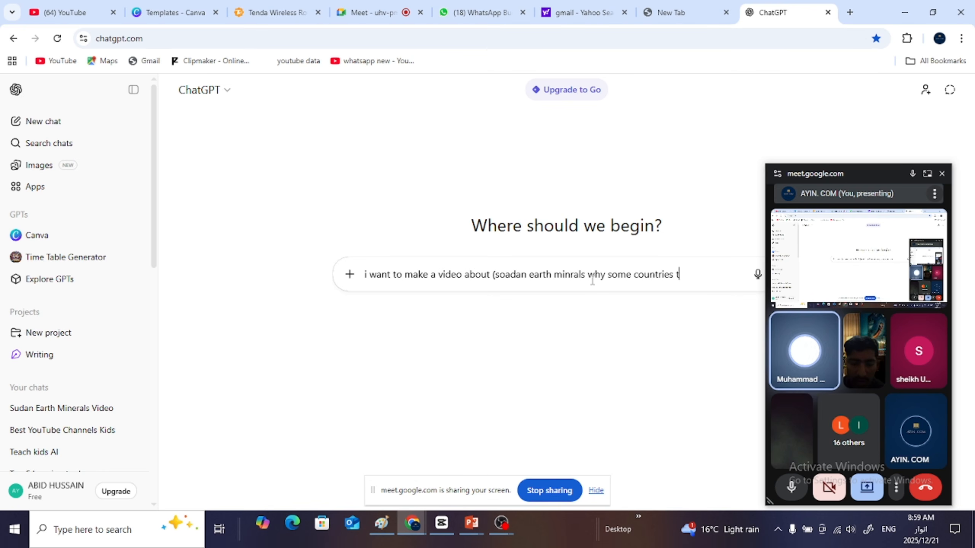
pyautogui.write('target')
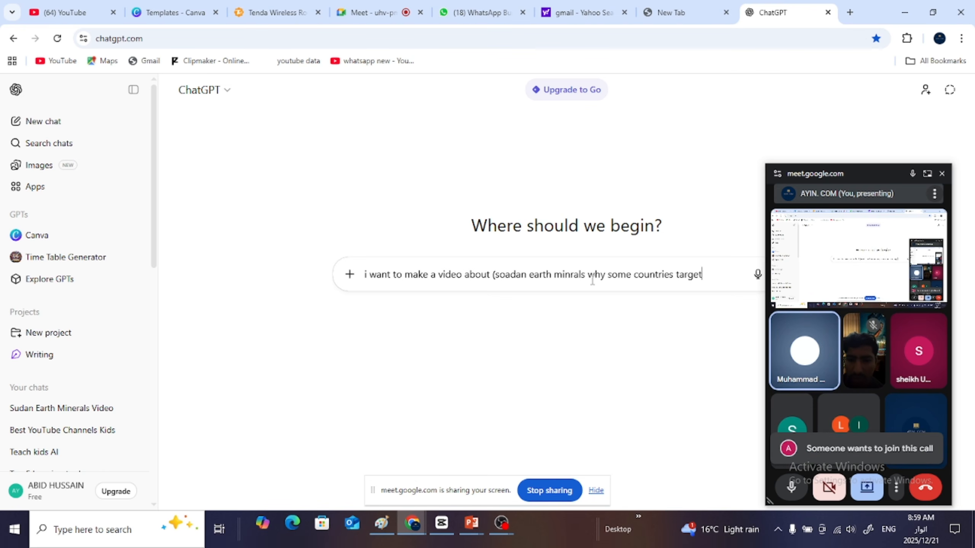
pyautogui.write('ing ')
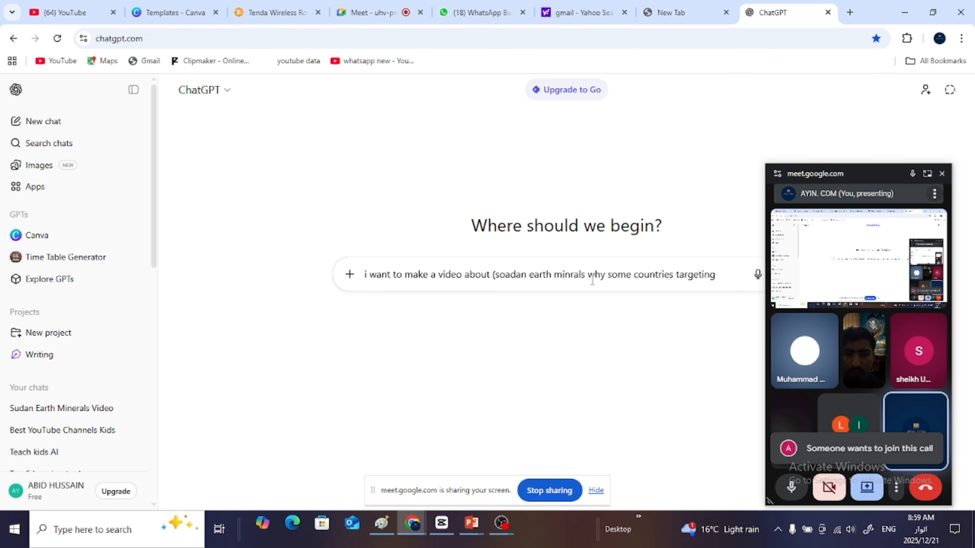
pyautogui.write('him')
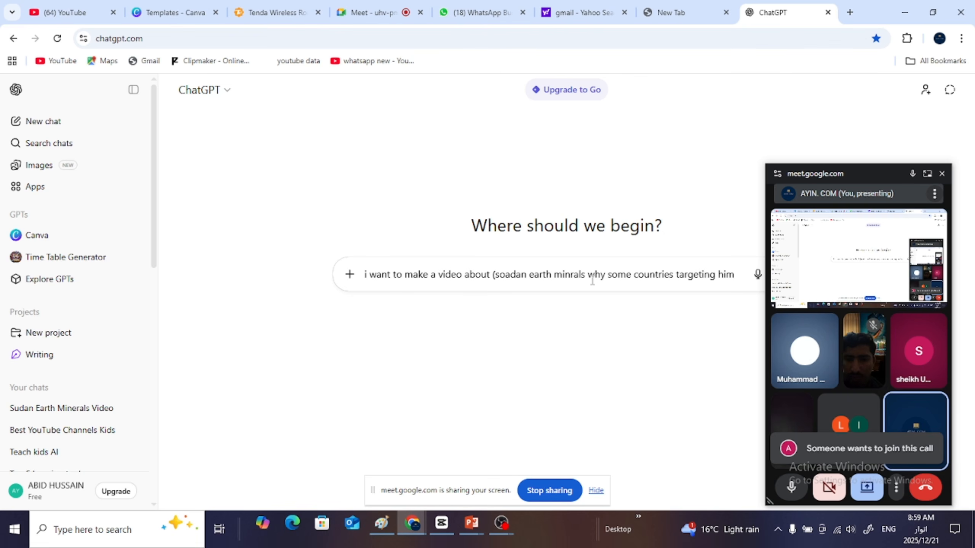
pyautogui.write(')')
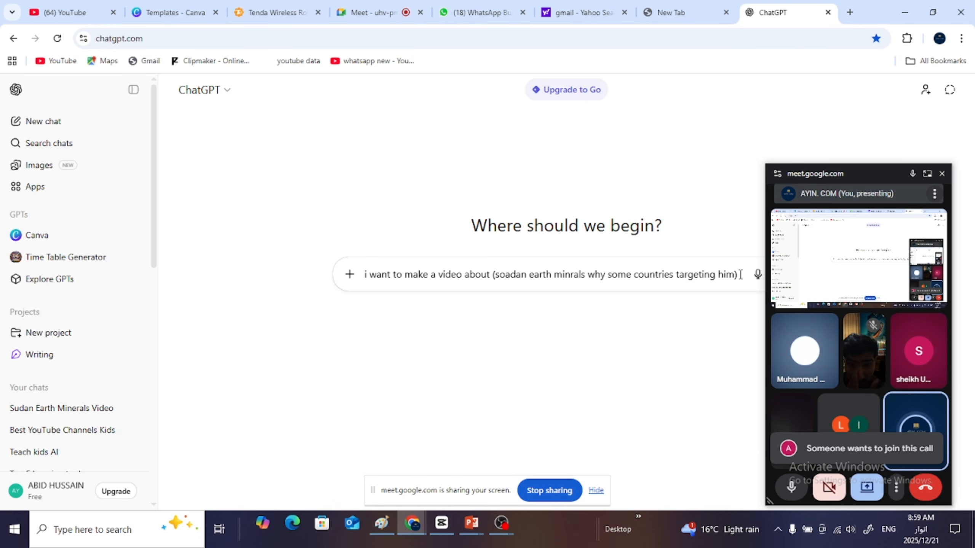
# - Continue the prompt after the topic with "so write an outline" and move the floating meeting window clear of the prompt box
pyautogui.write('so ')
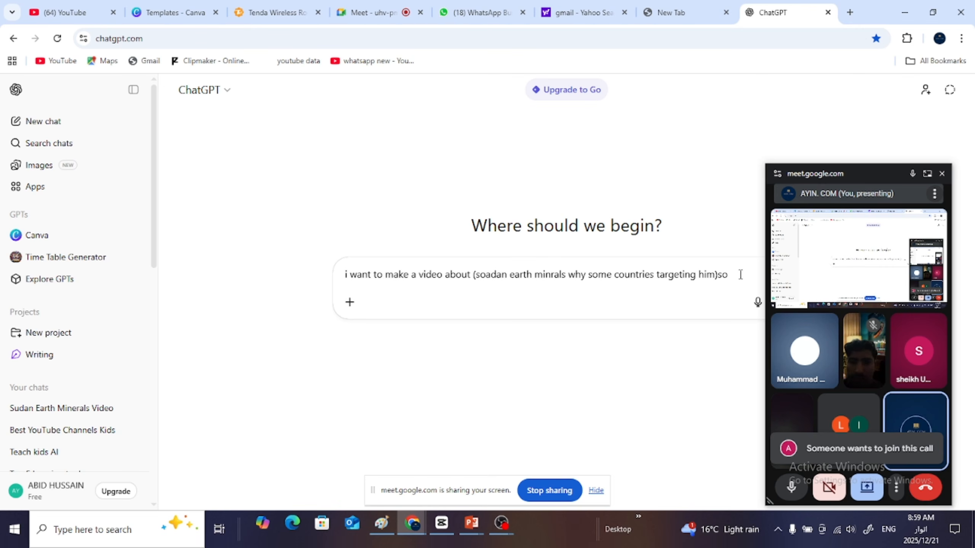
pyautogui.write('write ')
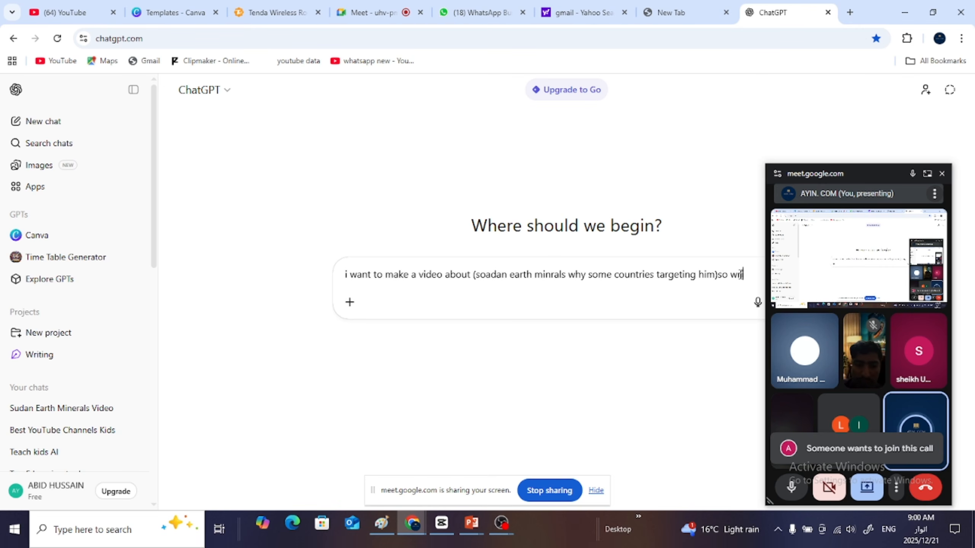
pyautogui.write('an')
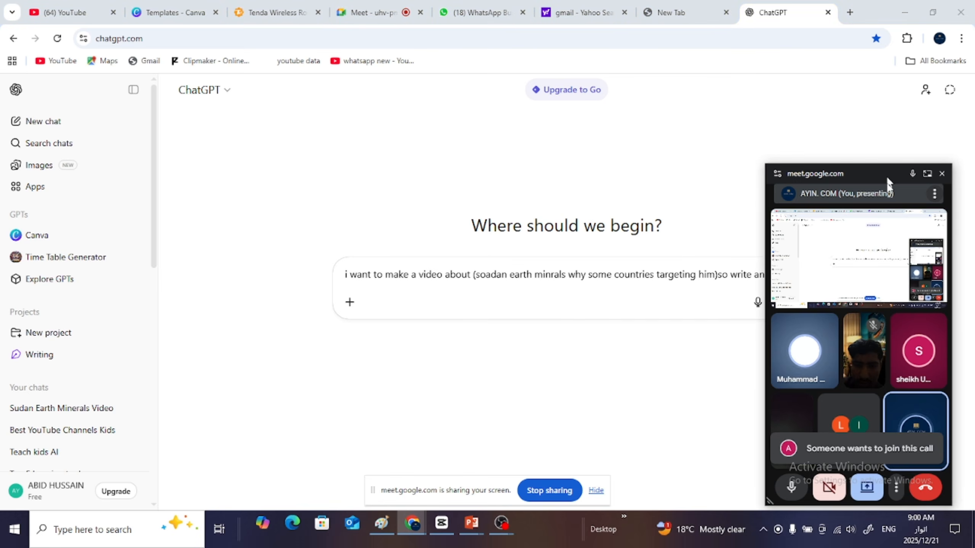
pyautogui.moveTo(887, 174); pyautogui.dragTo(884, 395)
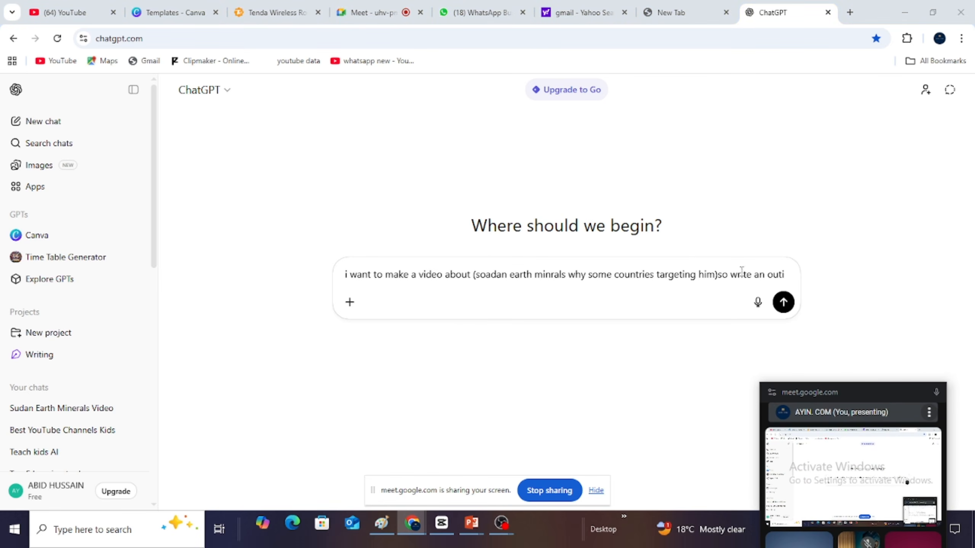
pyautogui.click(737, 274)
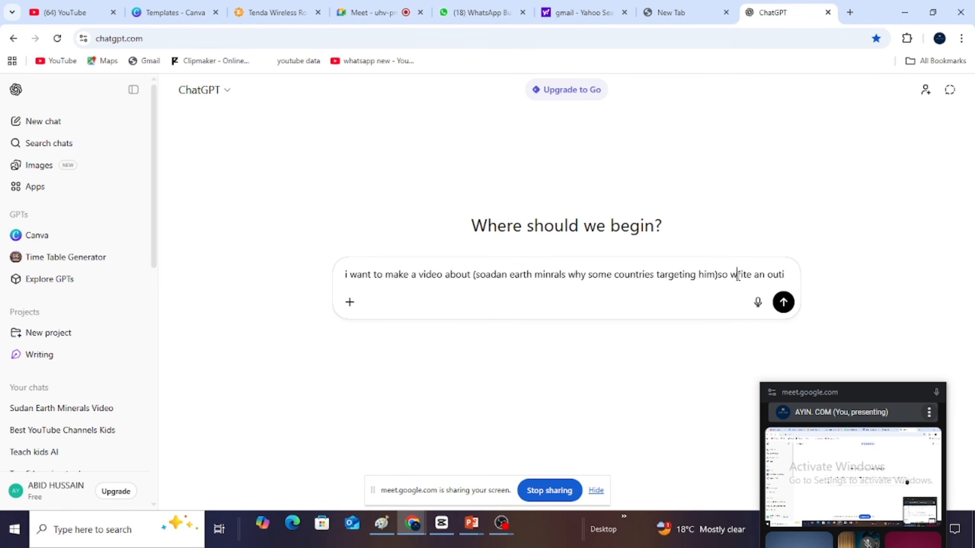
pyautogui.click(785, 274)
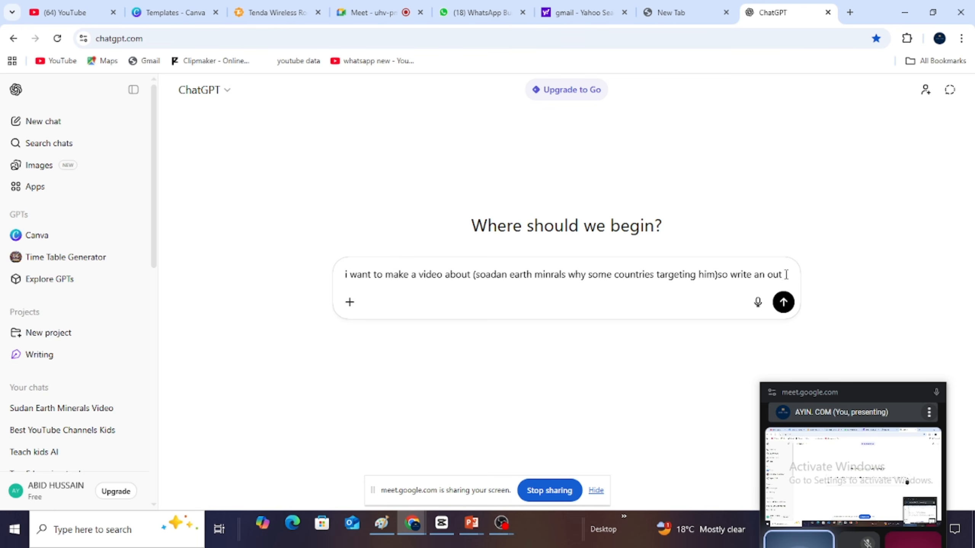
pyautogui.write('ine ')
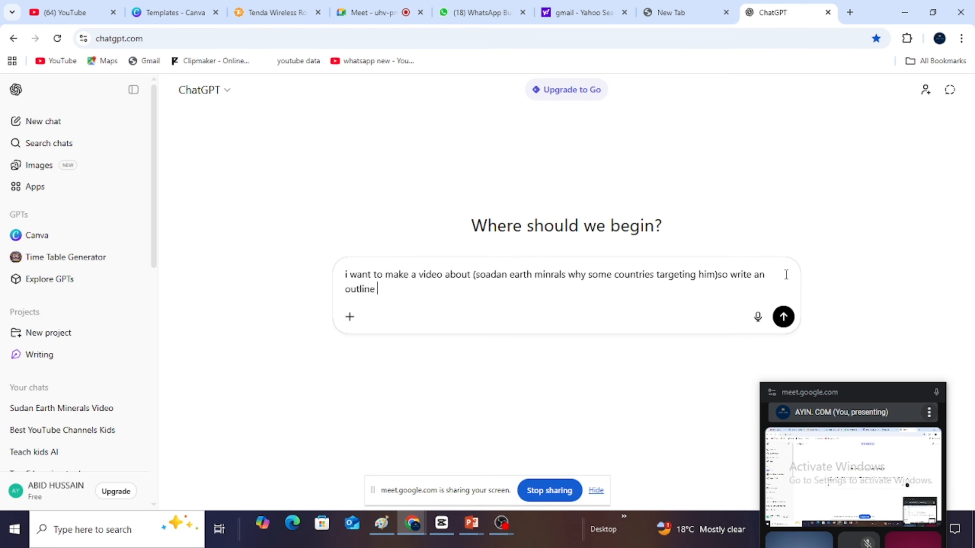
pyautogui.write('so write a')
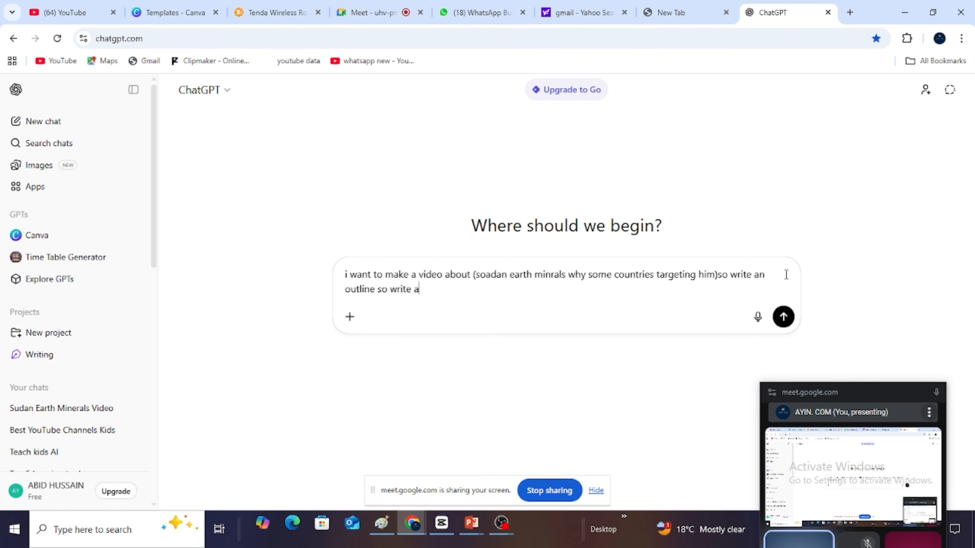
pyautogui.press('BackSpace')
pyautogui.press('BackSpace')
pyautogui.press('BackSpace')
pyautogui.press('BackSpace')
pyautogui.press('BackSpace')
pyautogui.press('BackSpace')
pyautogui.press('BackSpace')
pyautogui.press('BackSpace')
pyautogui.press('BackSpace')
pyautogui.press('BackSpace')
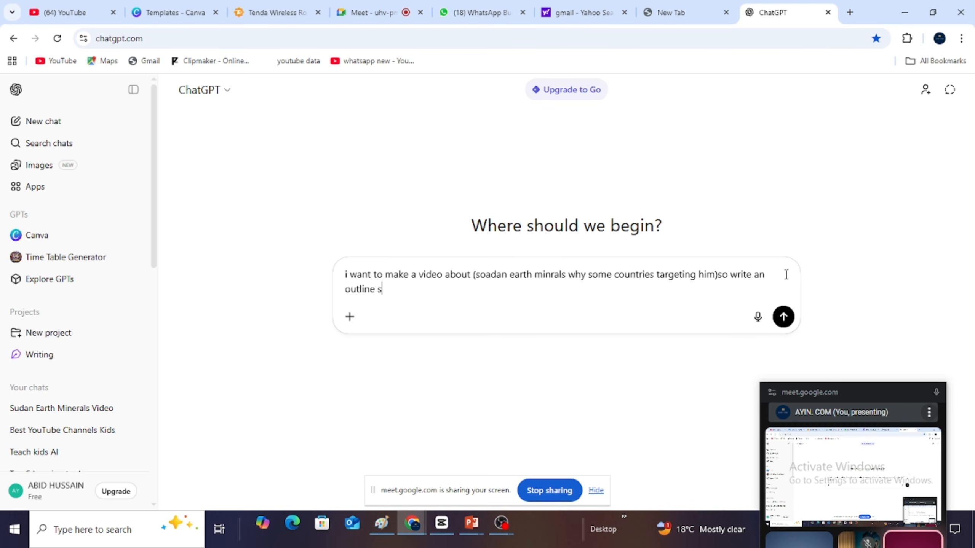
# - Extend the outline request in the prompt with the video length "for 20 minutes video"
pyautogui.write('fo')
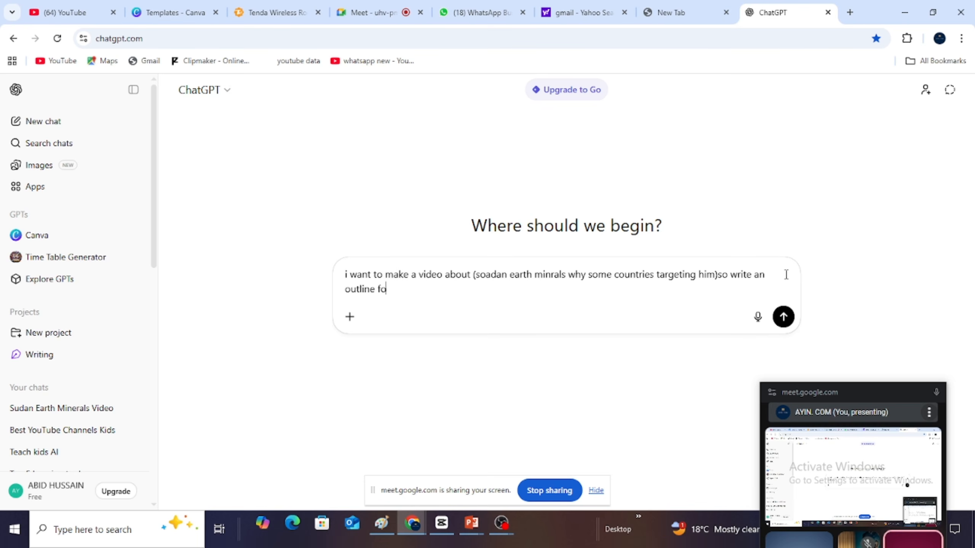
pyautogui.write('r 3')
pyautogui.press('BackSpace')
pyautogui.write('20 minutes ')
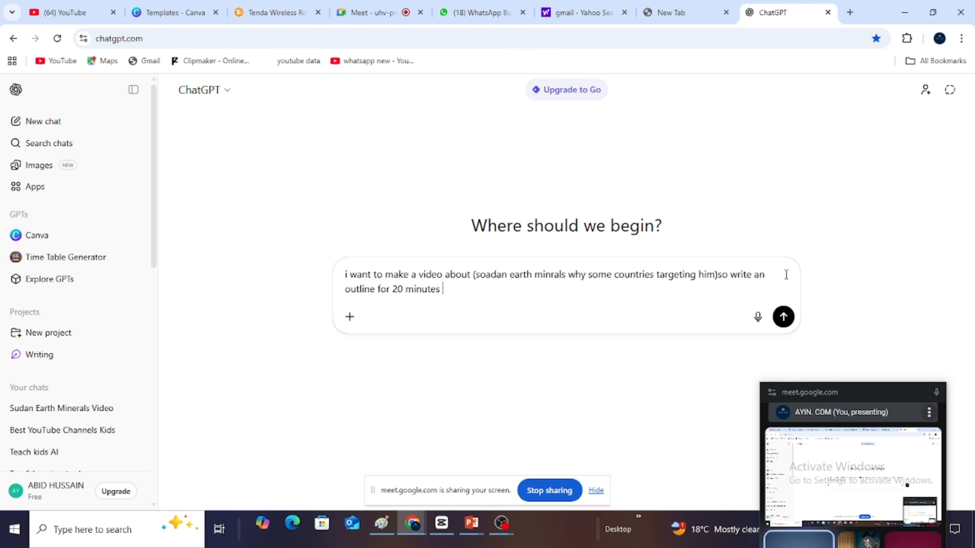
pyautogui.write('video ')
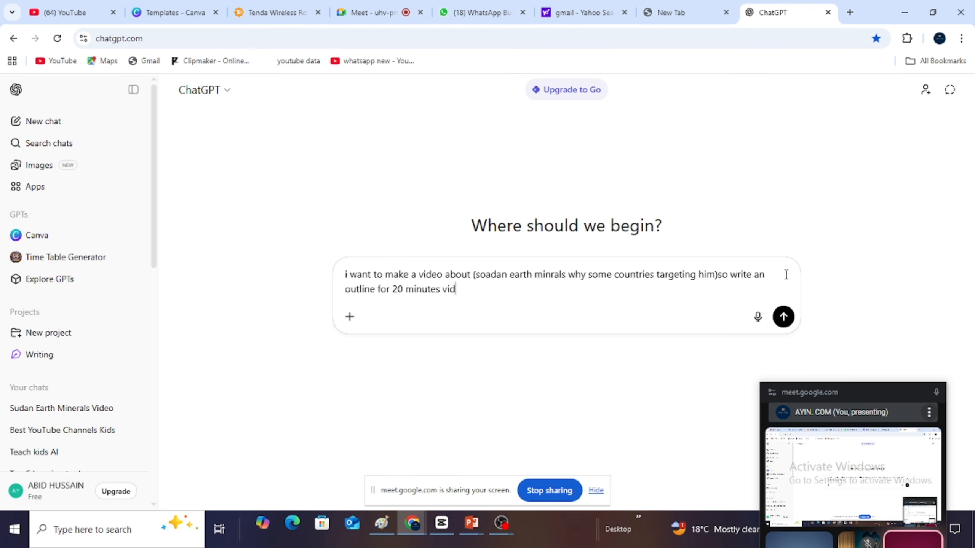
pyautogui.write('(')
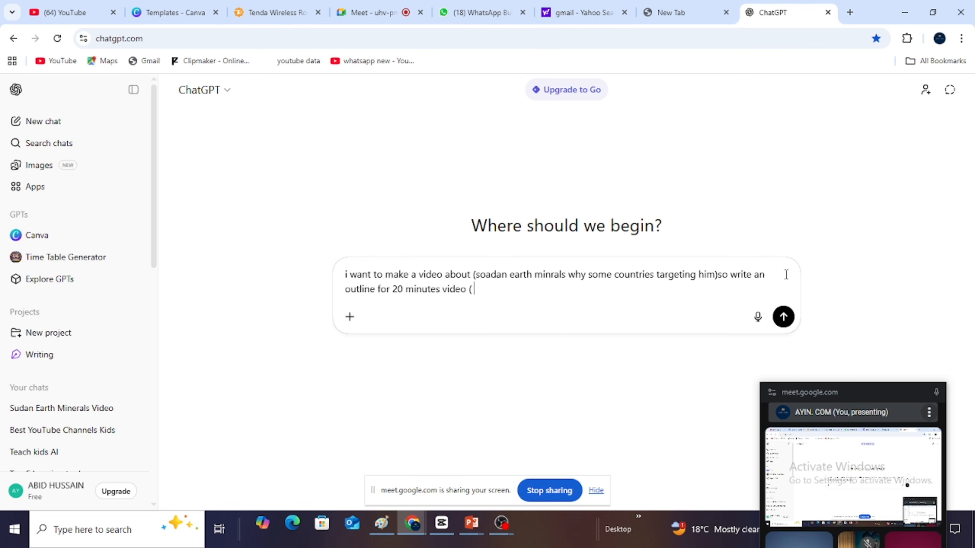
pyautogui.write(' hook in')
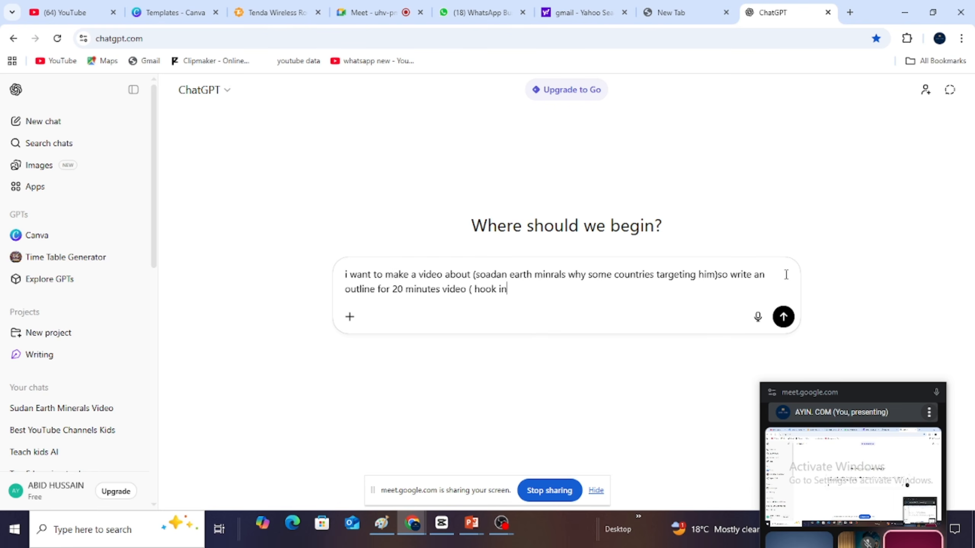
pyautogui.write('tro m')
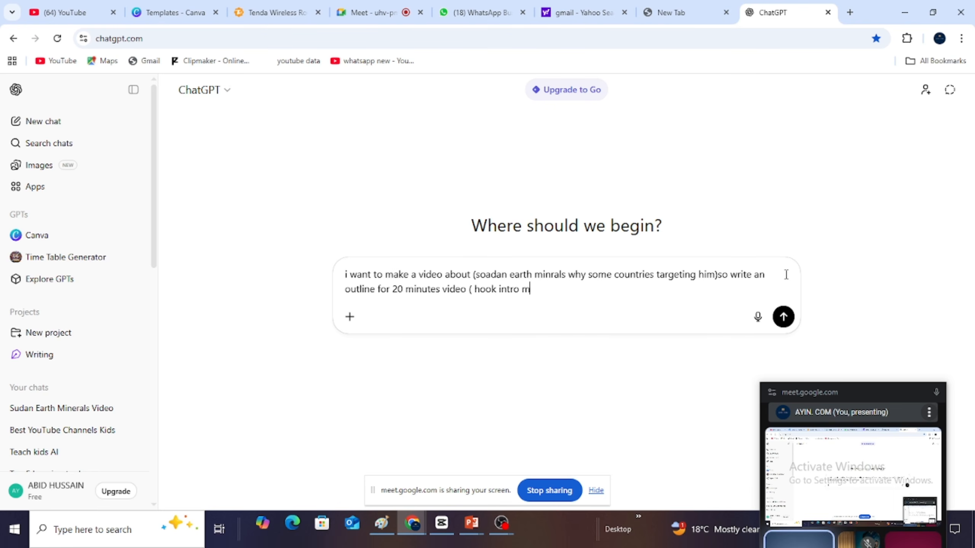
pyautogui.write('ain body cl')
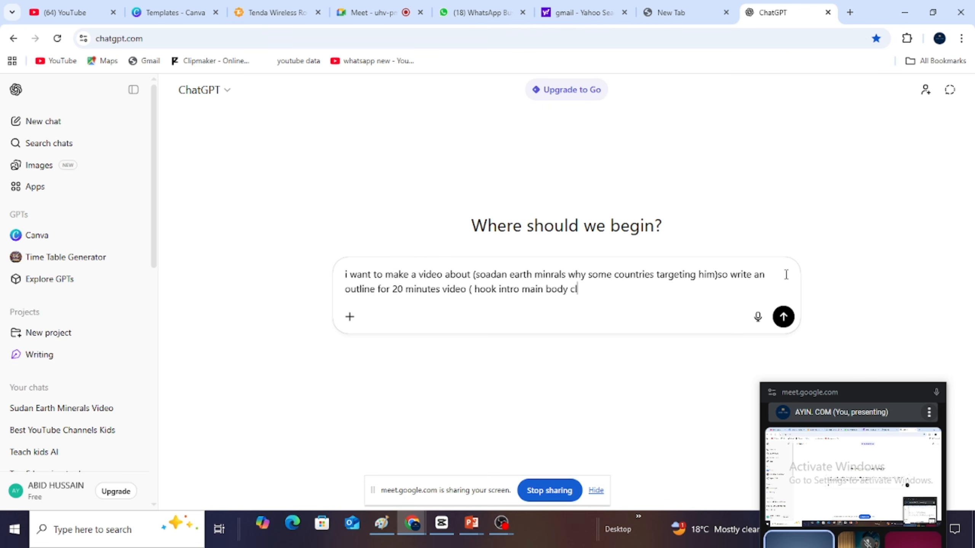
pyautogui.write('ossing')
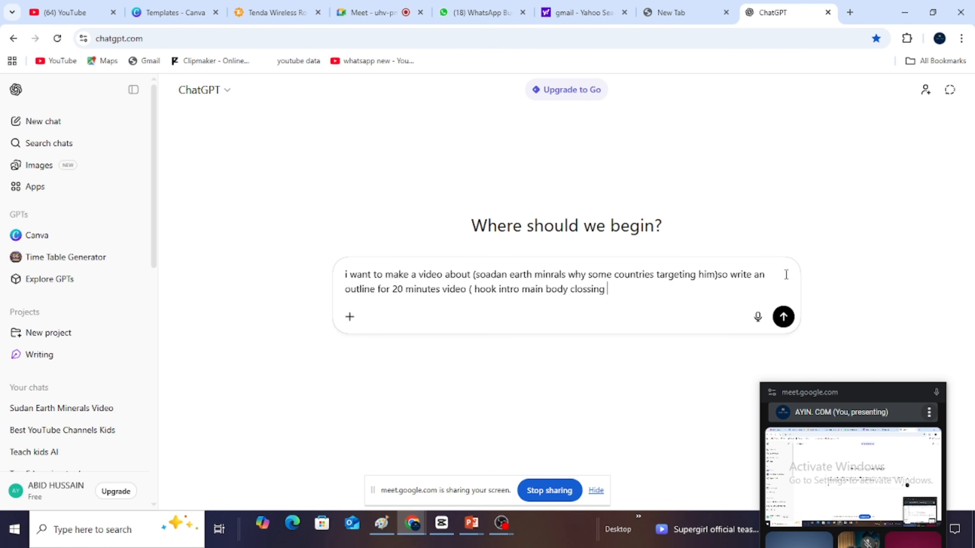
pyautogui.write(' )')
# - Separate the listed sections with commas after "hook", "intro" and "main body"
pyautogui.click(496, 289)
pyautogui.write(',')
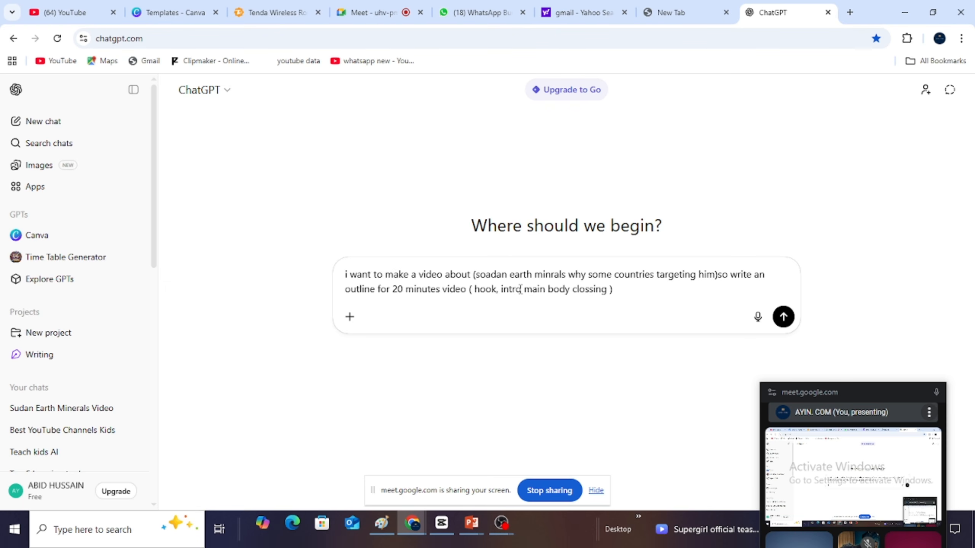
pyautogui.click(521, 288)
pyautogui.write(',')
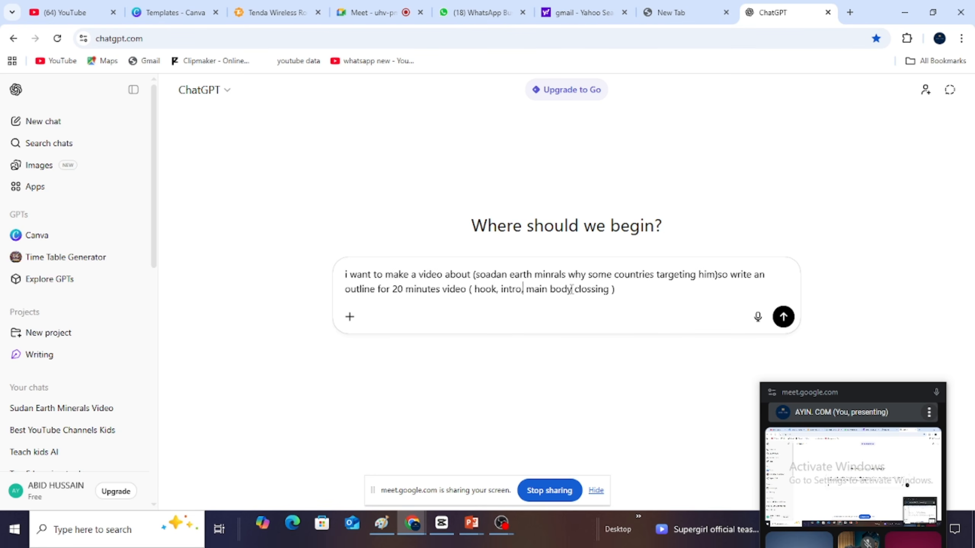
pyautogui.click(571, 289)
pyautogui.write(',')
# - End the prompt with "make 4 chapter" and submit it to ChatGPT
pyautogui.write('m')
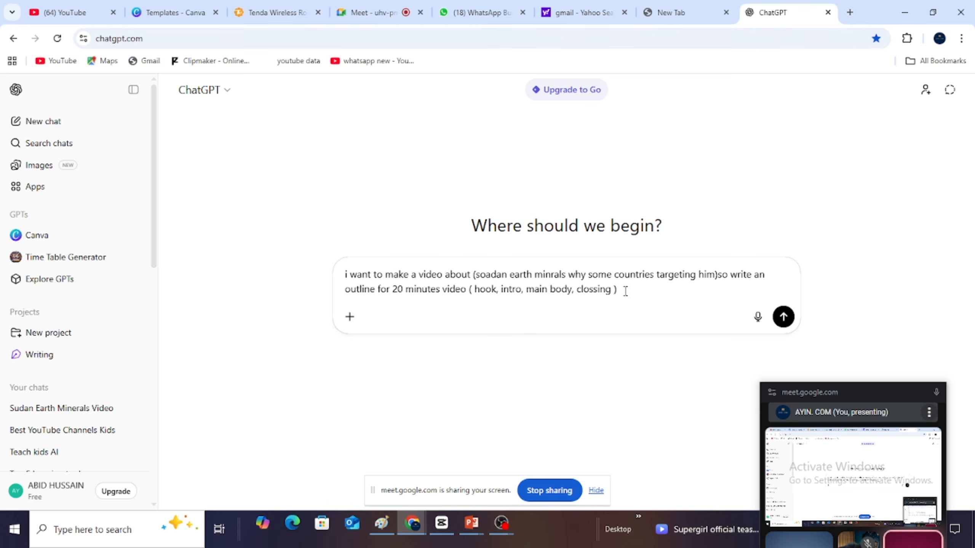
pyautogui.write('ake ')
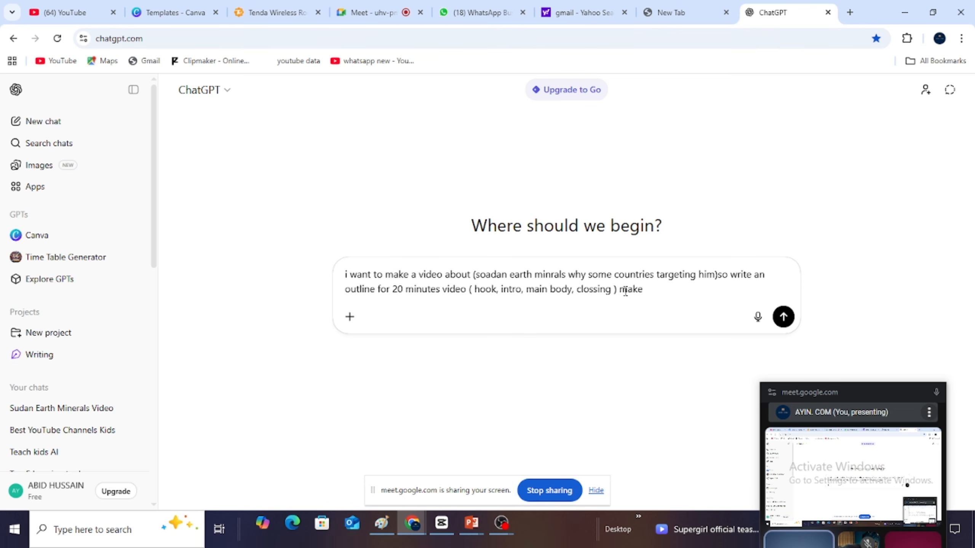
pyautogui.write('4 ')
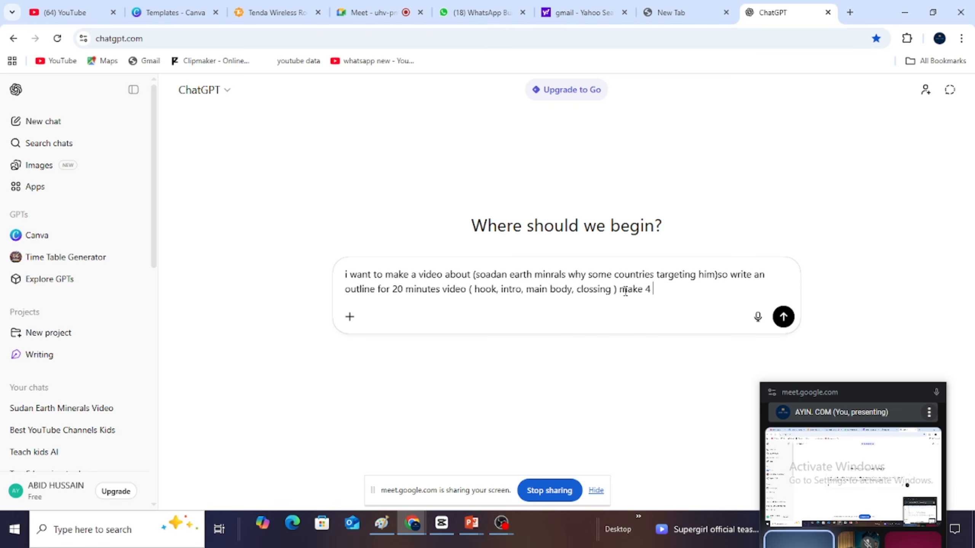
pyautogui.write('chapter')
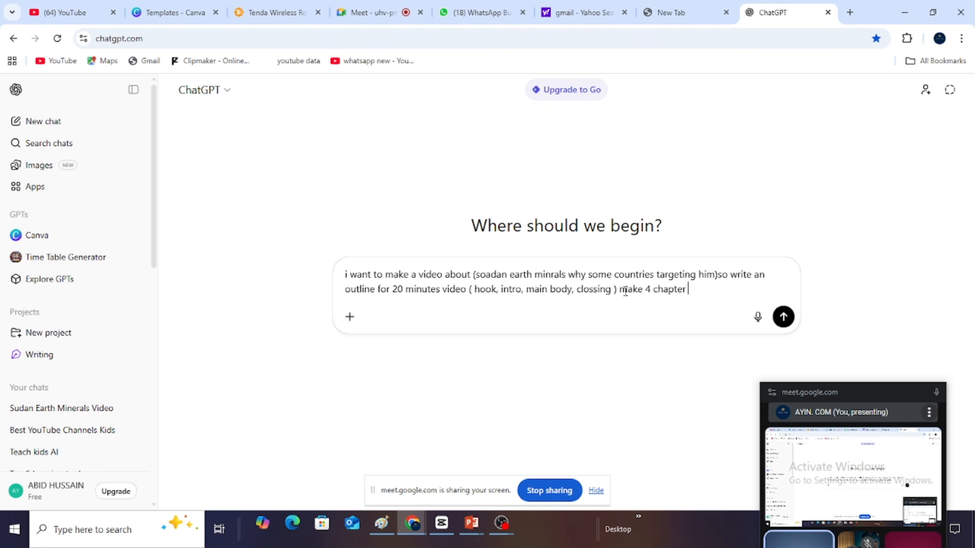
pyautogui.press('Return')
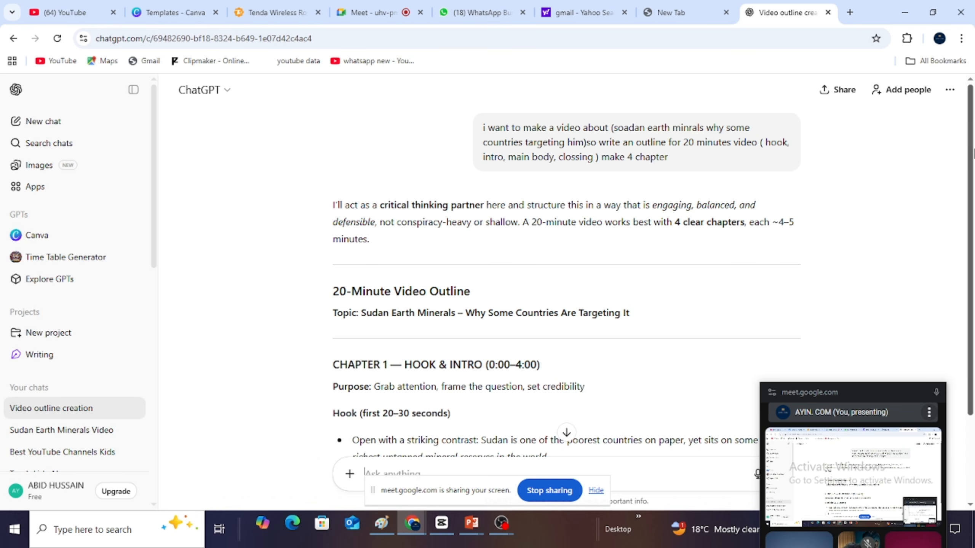
# - Read through the generated video outline from the first chapter to the follow-up suggestions at its end
pyautogui.moveTo(972, 167); pyautogui.dragTo(971, 264)
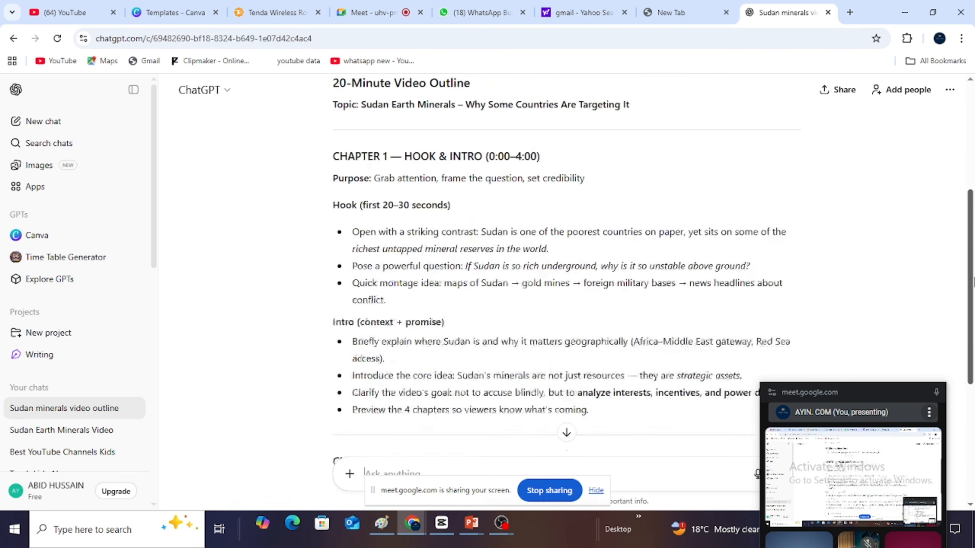
pyautogui.moveTo(970, 191); pyautogui.dragTo(973, 240)
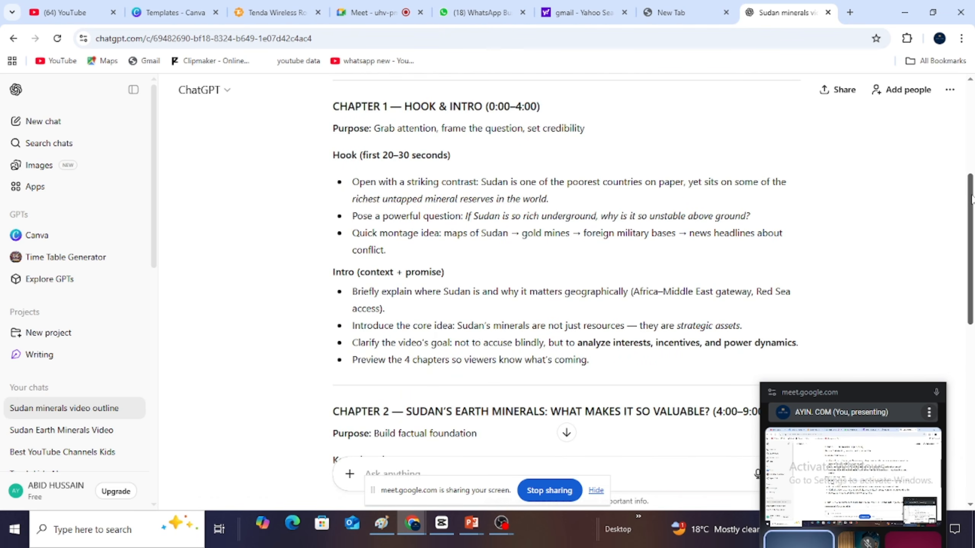
pyautogui.moveTo(973, 204); pyautogui.dragTo(970, 342)
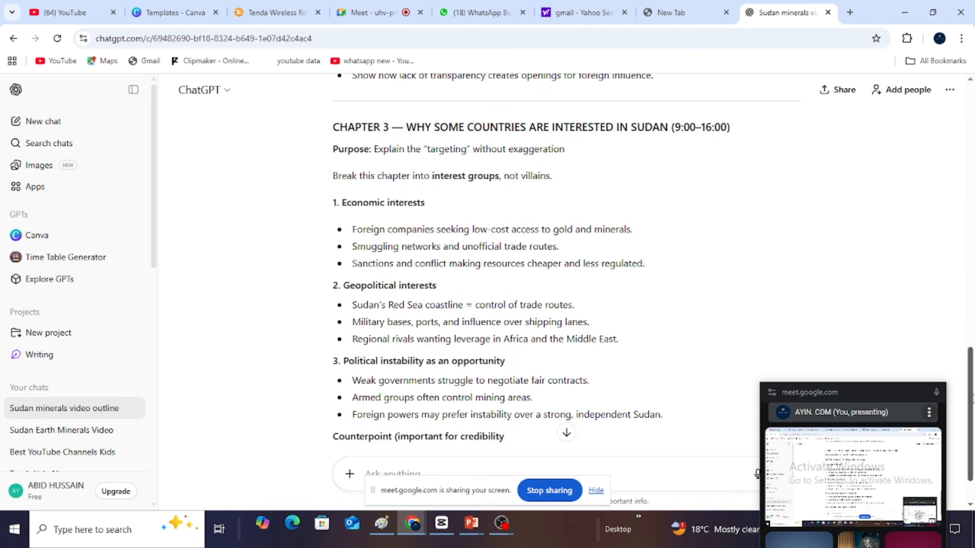
pyautogui.moveTo(974, 419); pyautogui.dragTo(974, 434)
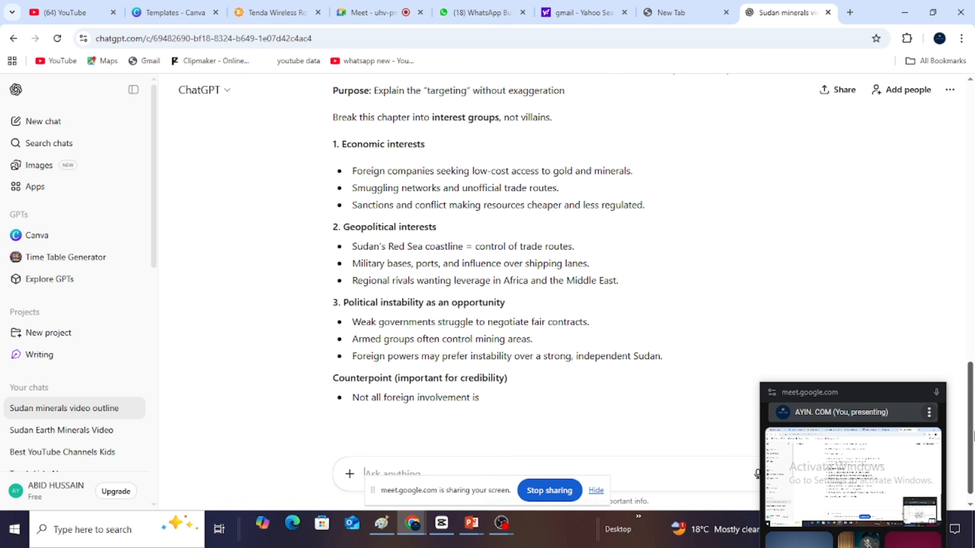
pyautogui.moveTo(971, 396); pyautogui.dragTo(973, 421)
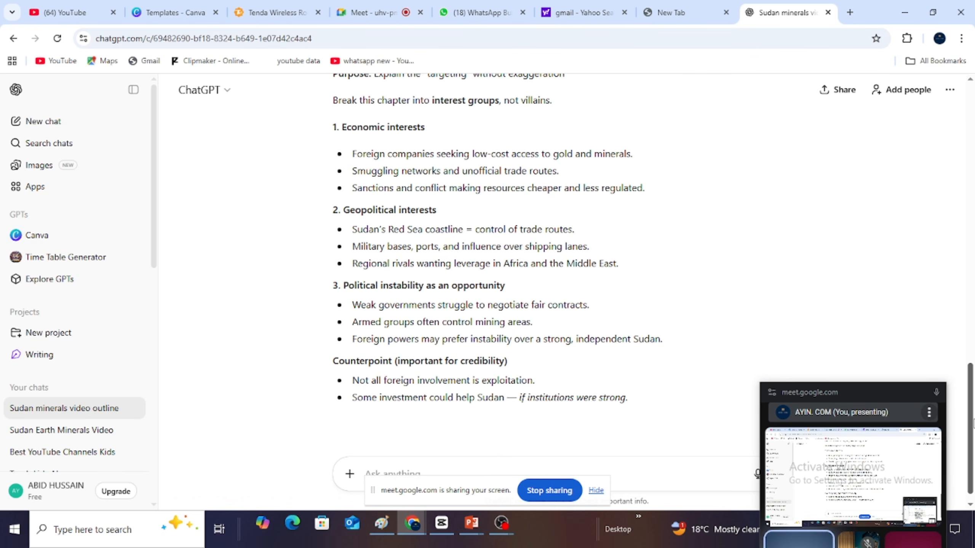
pyautogui.moveTo(972, 375); pyautogui.dragTo(973, 448)
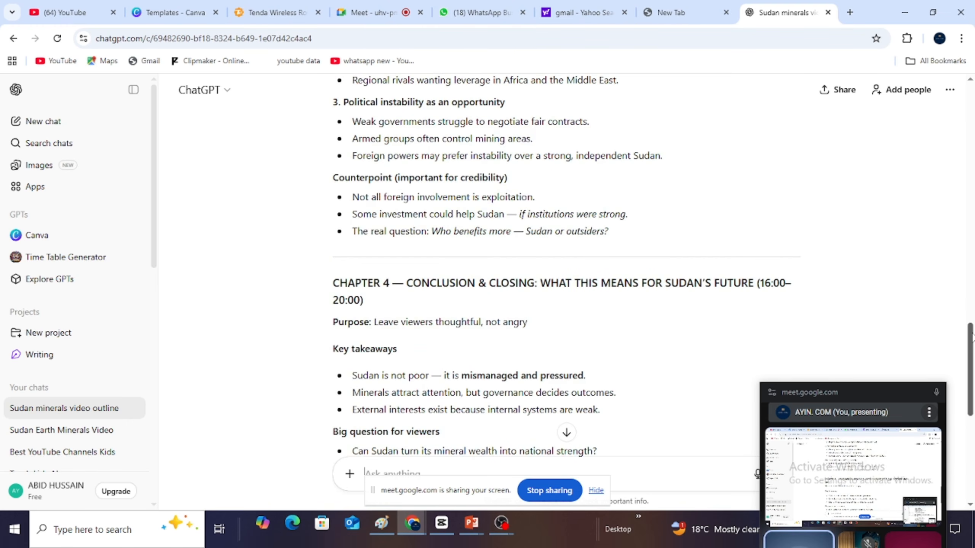
pyautogui.moveTo(973, 346); pyautogui.dragTo(973, 401)
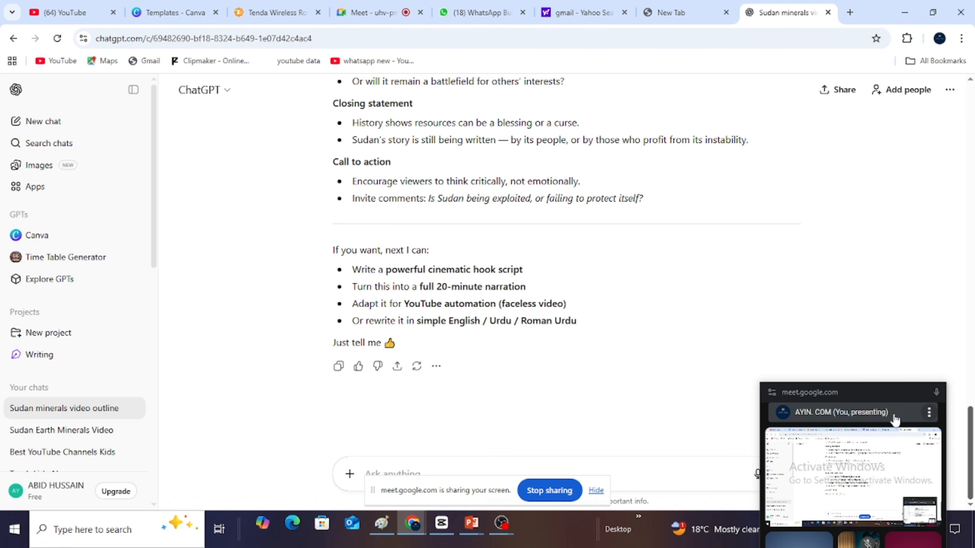
# - Start a follow-up prompt in the chat with "ok now write hook and intro in details", hiding the screen-sharing notice that covers the message field
pyautogui.write('d')
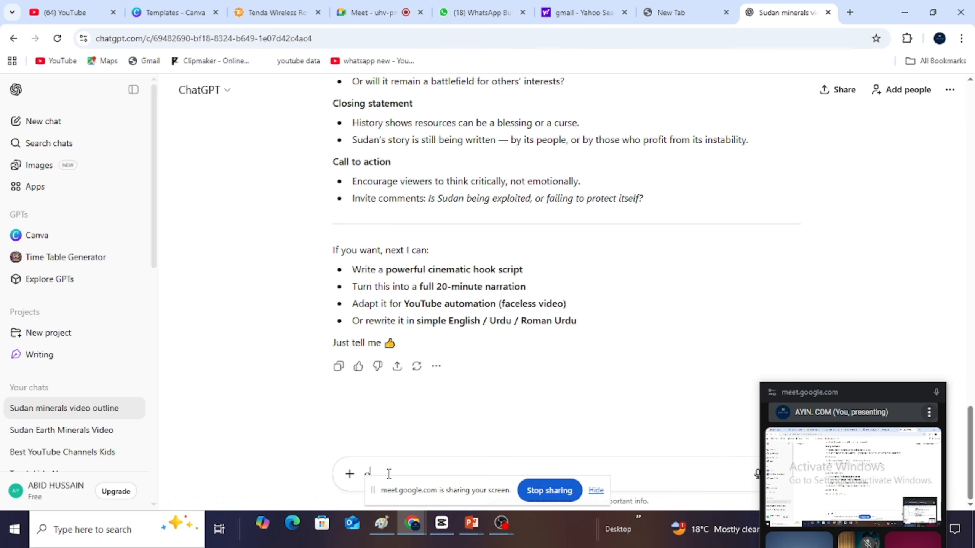
pyautogui.write('k now wri')
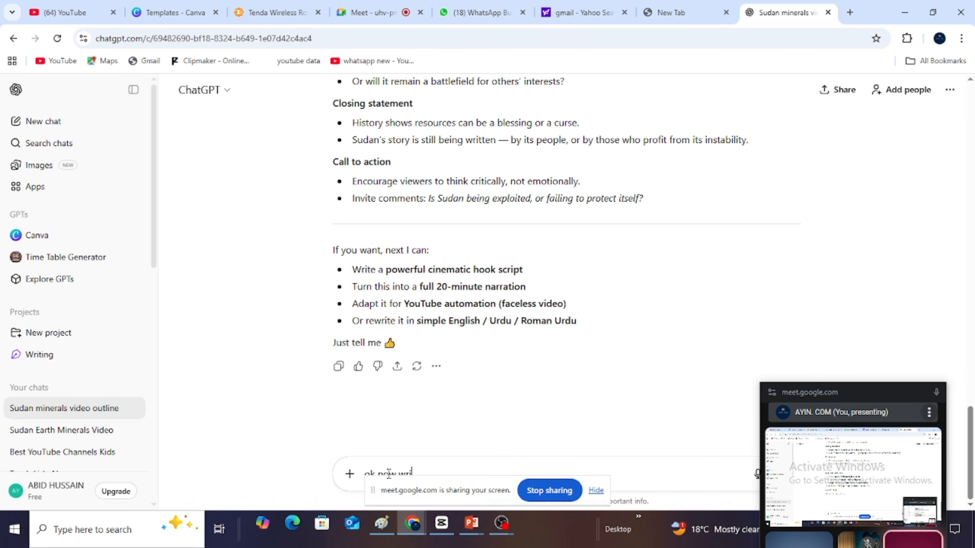
pyautogui.write('te hook')
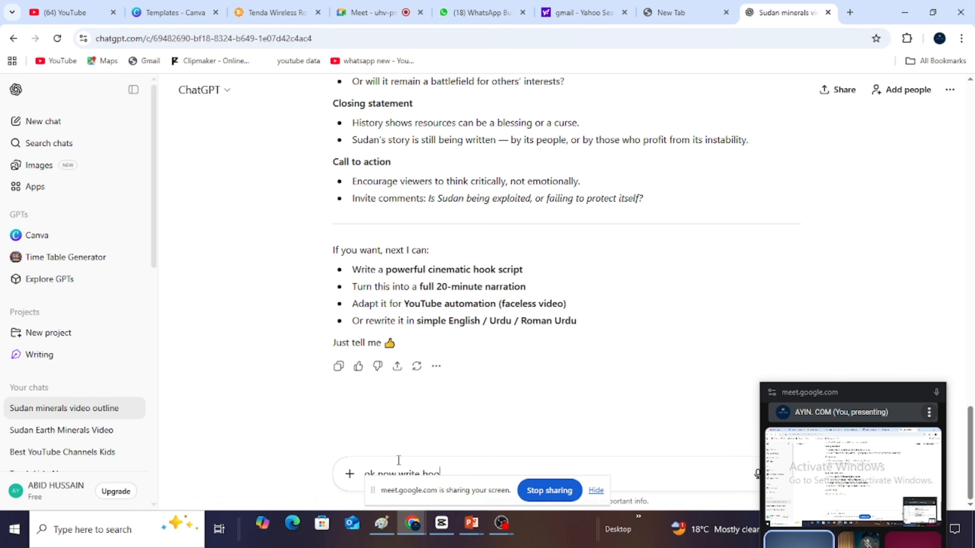
pyautogui.click(596, 492)
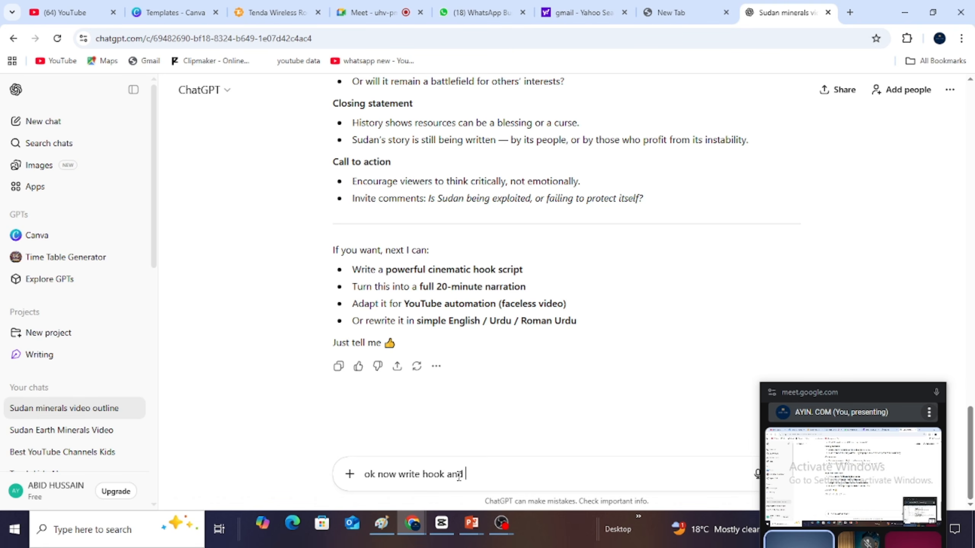
pyautogui.write('tro ')
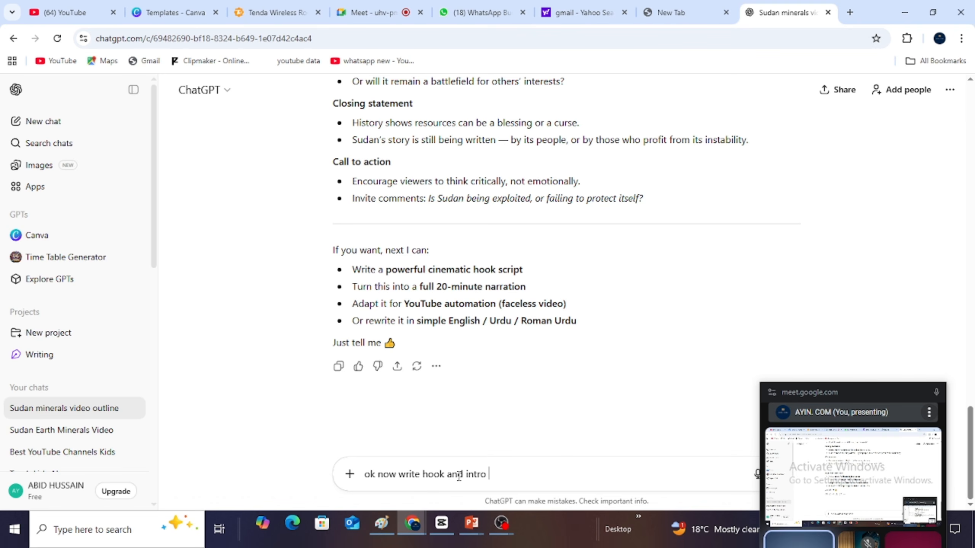
pyautogui.write('in details')
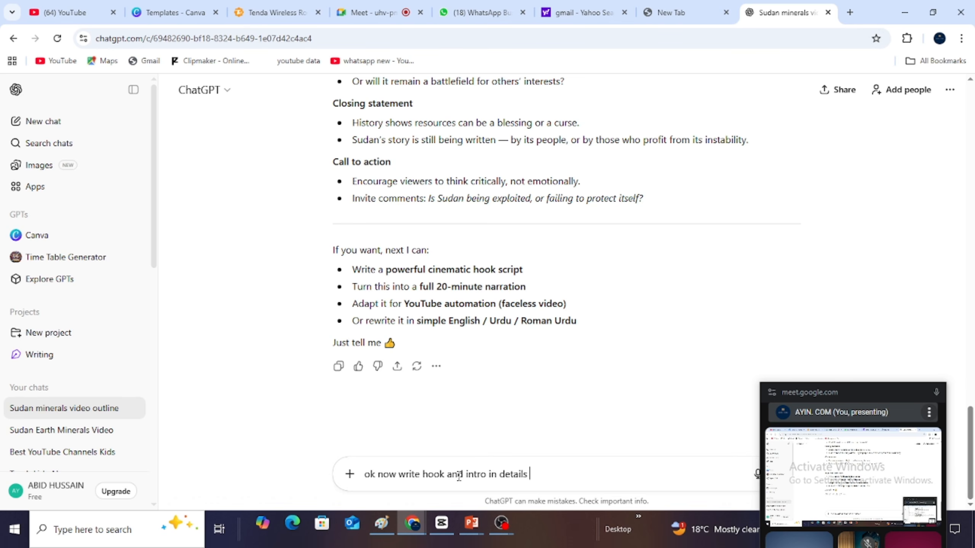
# - Change the prompt's last word to "detail" and continue it with ",expalin and expand it properly"
pyautogui.press('BackSpace')
pyautogui.write(',expalin and')
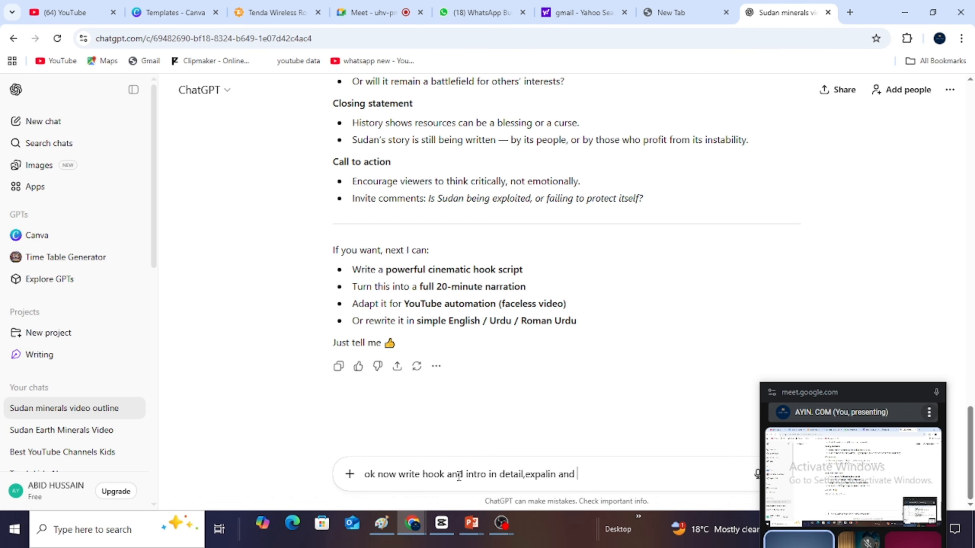
pyautogui.write('expand')
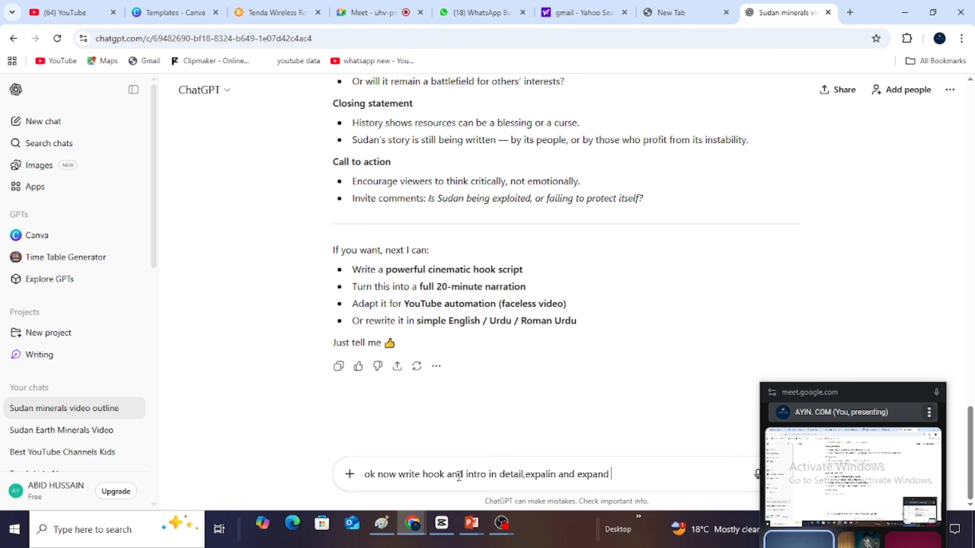
pyautogui.write(' it prop')
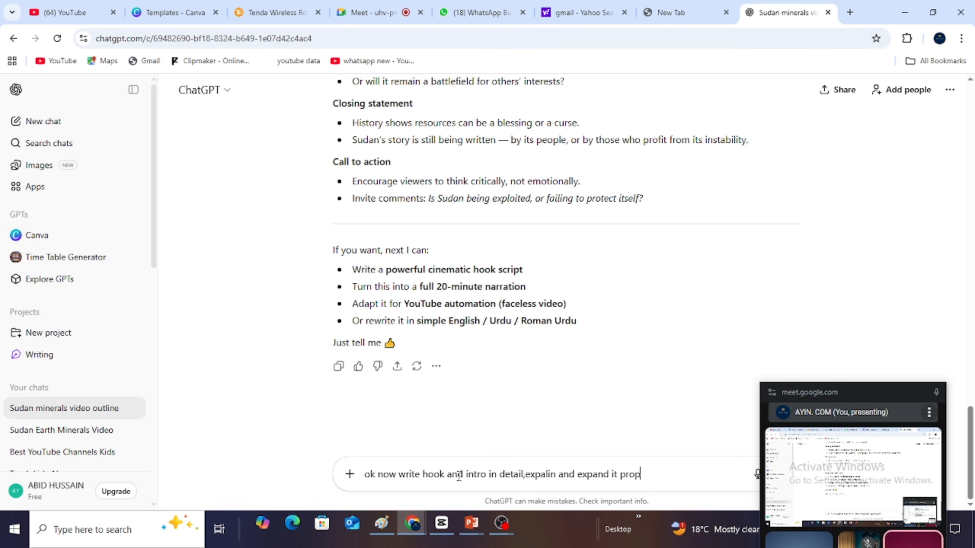
pyautogui.write('erly')
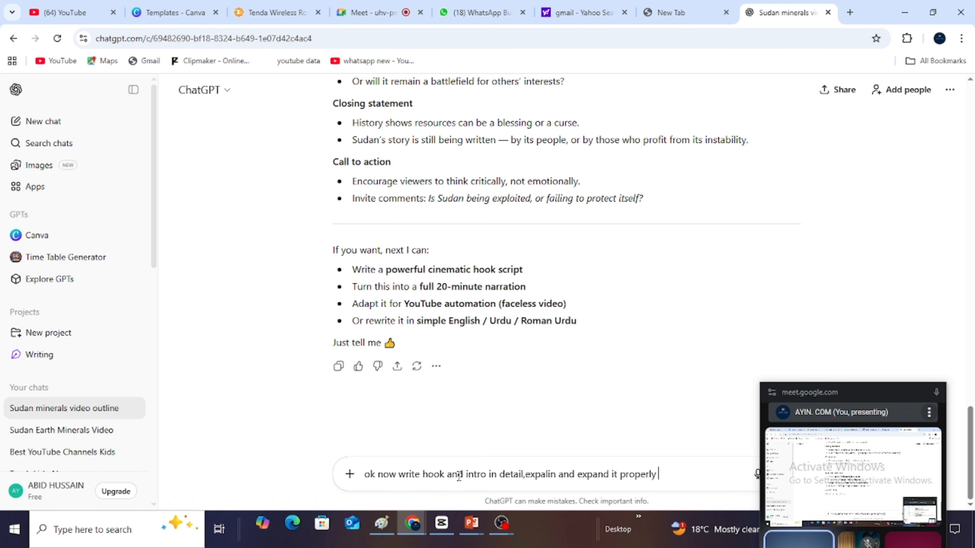
pyautogui.write(' i need ')
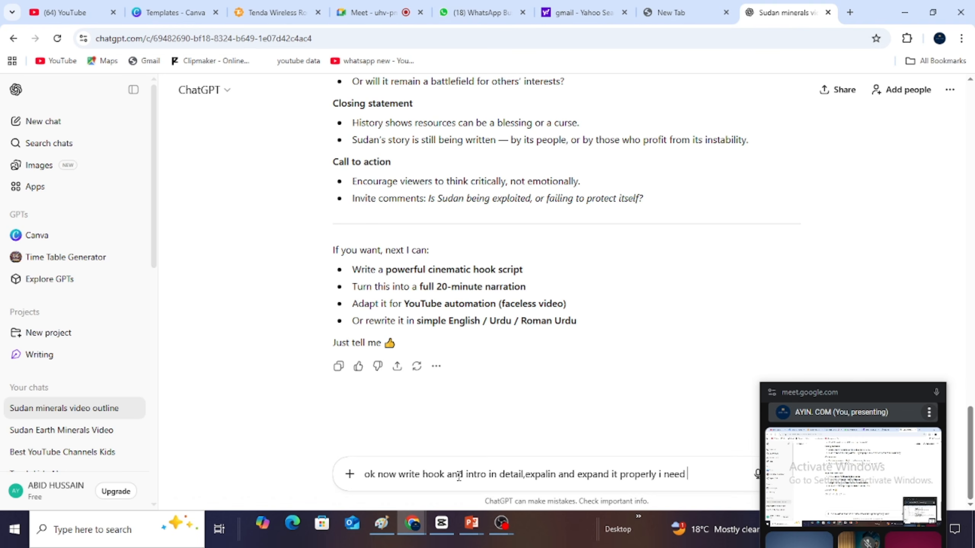
pyautogui.write('1')
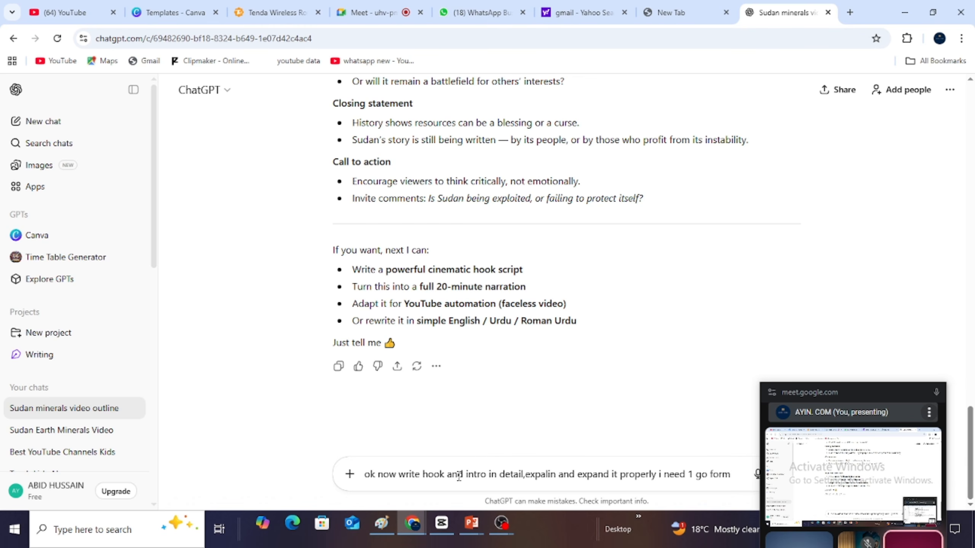
# - End the prompt with "i need 1 go formate without heeading only pargarap" and submit it to ChatGPT
pyautogui.write('go formate')
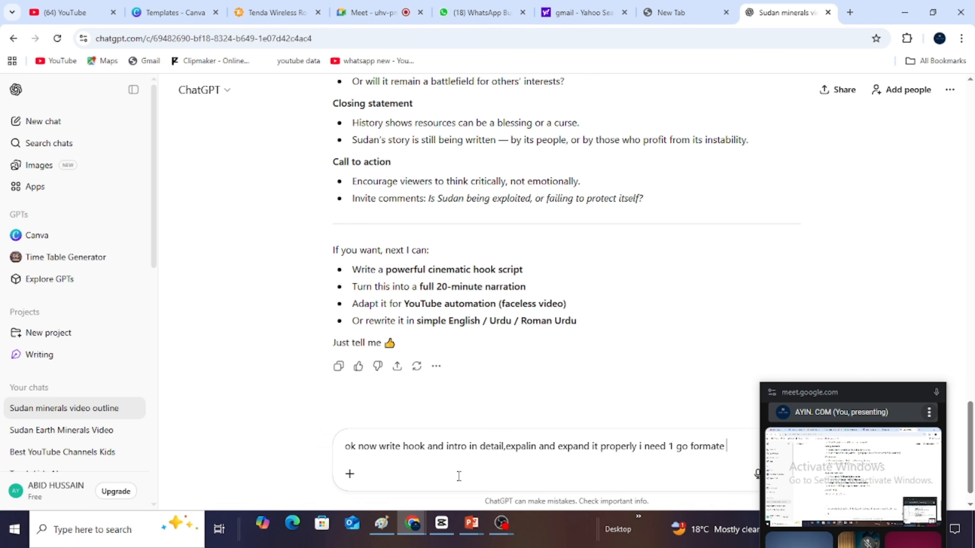
pyautogui.write(' without')
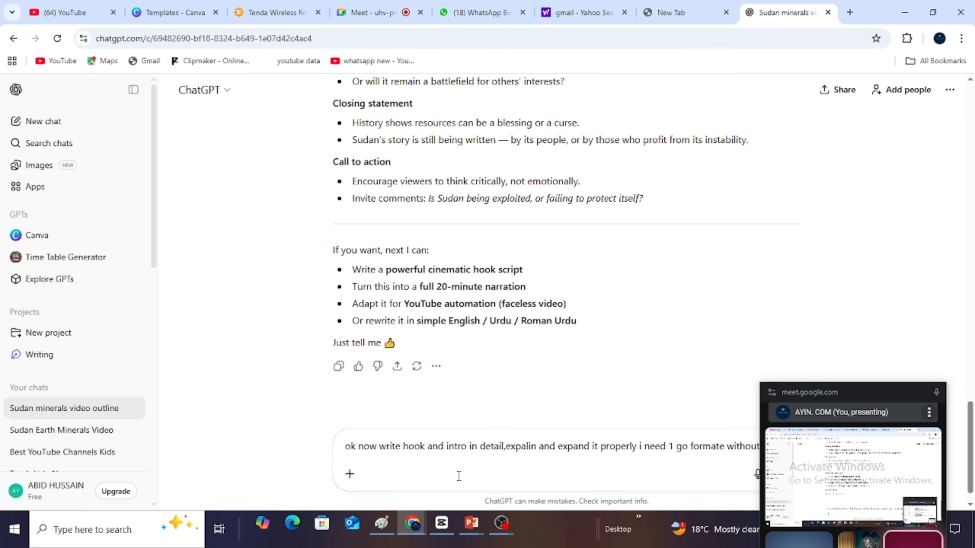
pyautogui.write(' heeading only pa')
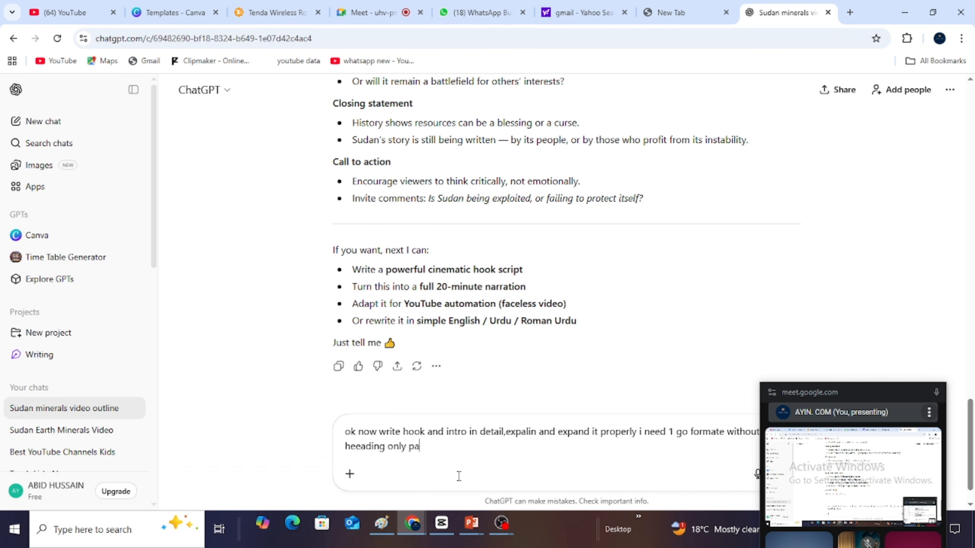
pyautogui.write('r')
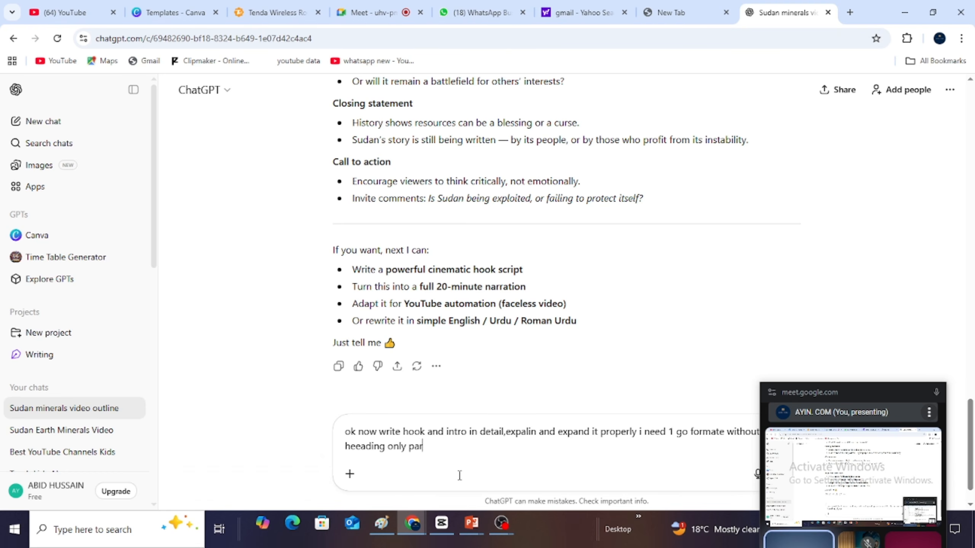
pyautogui.write('garap')
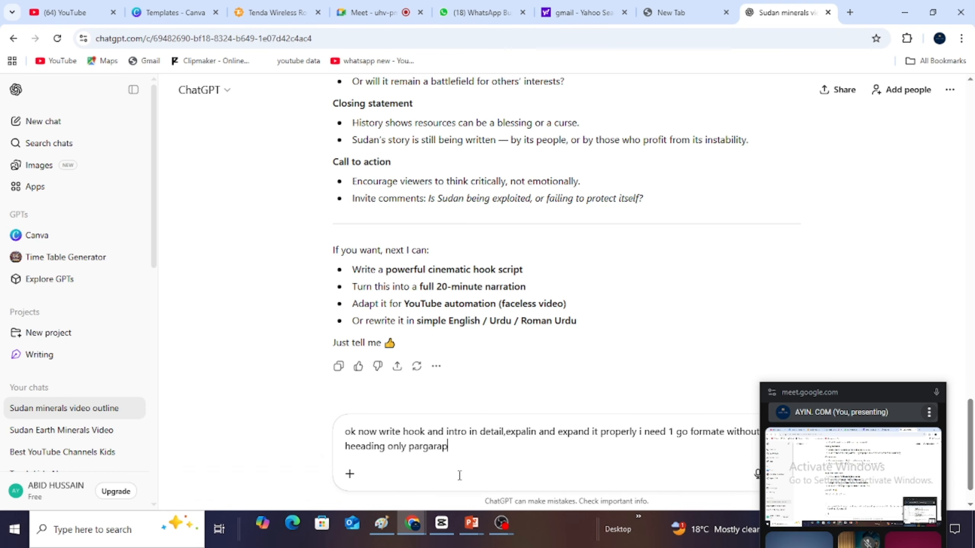
pyautogui.press('Return')
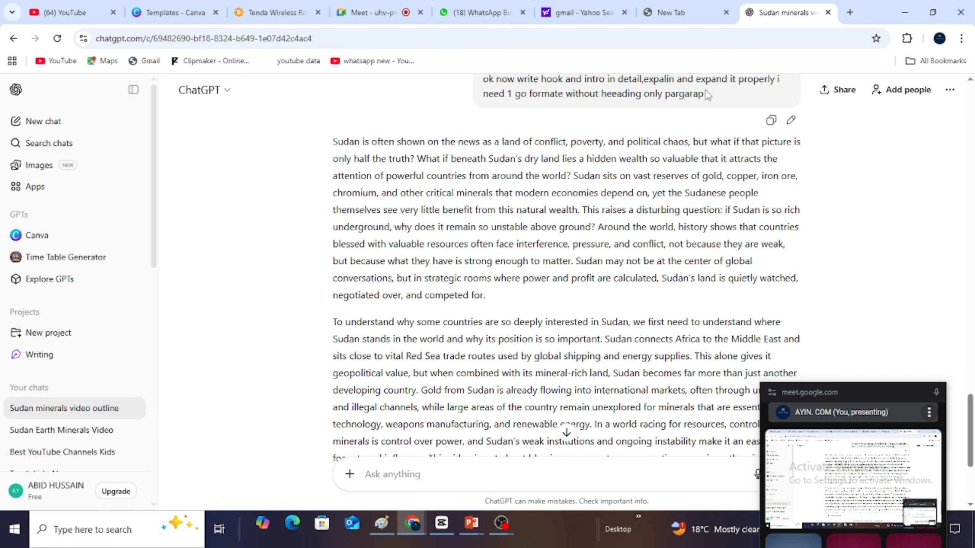
# - View the generated hook and intro through to its end and return to the Google Meet call
pyautogui.moveTo(971, 411); pyautogui.dragTo(973, 446)
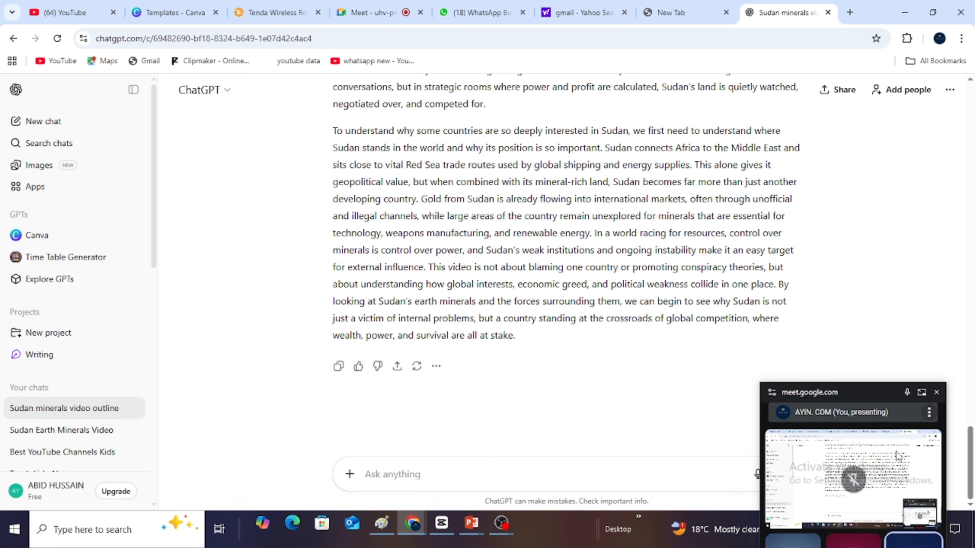
pyautogui.click(921, 392)
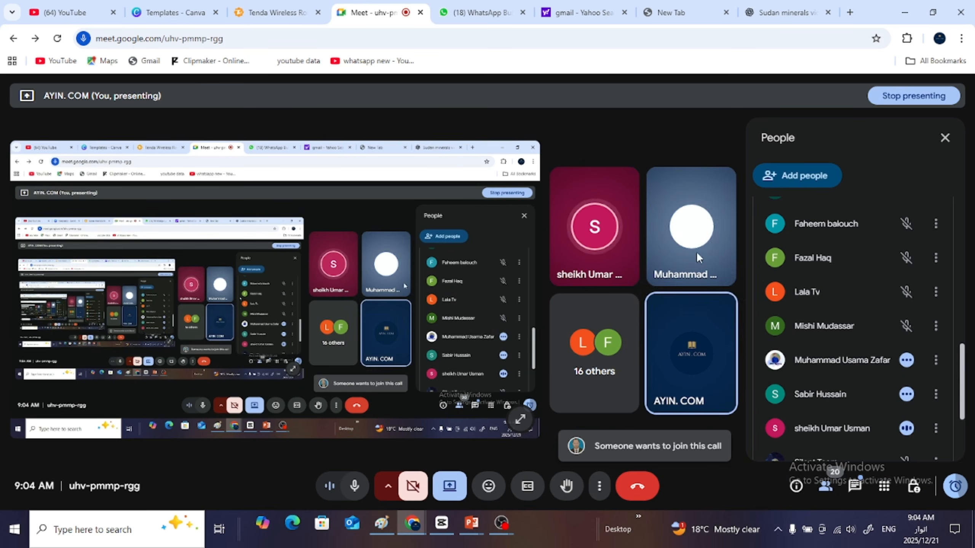
pyautogui.moveTo(693, 251)
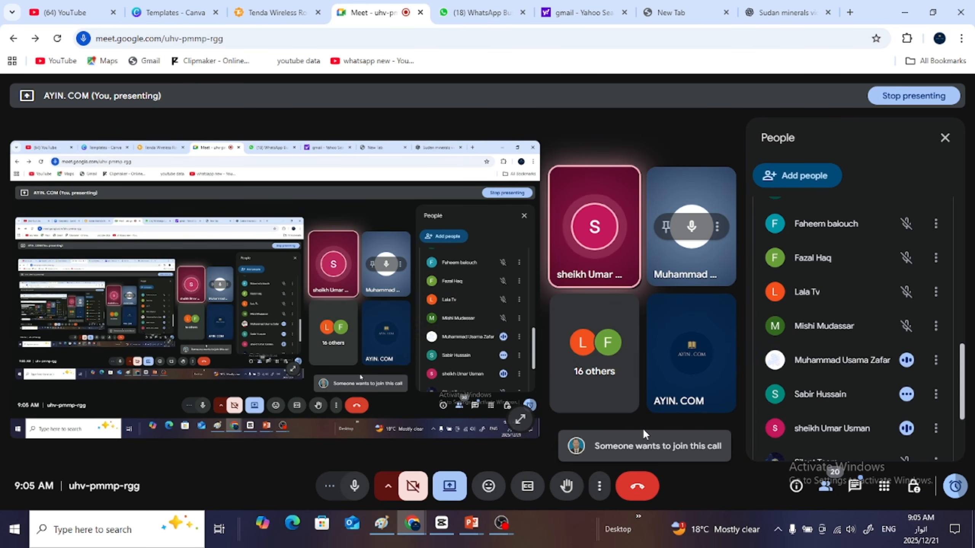
pyautogui.moveTo(603, 269)
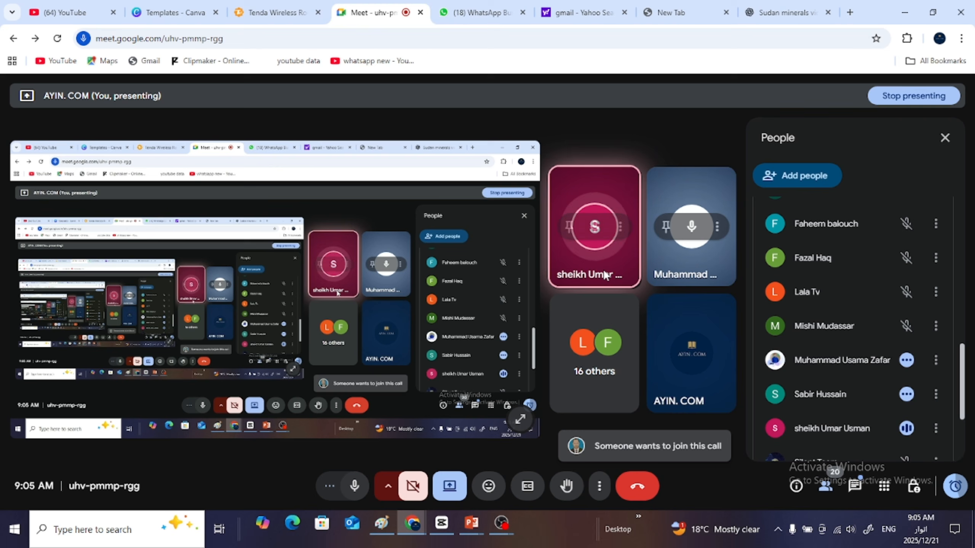
pyautogui.click(620, 228)
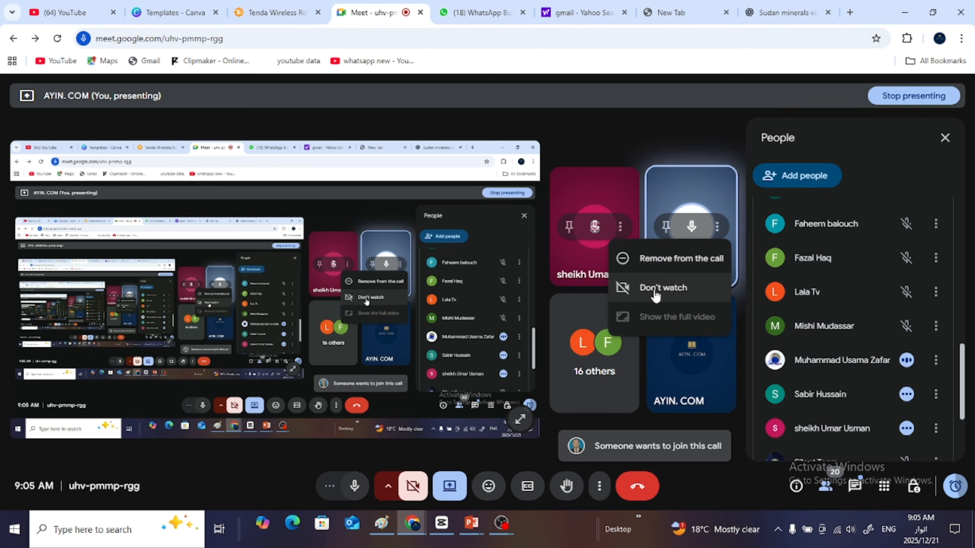
pyautogui.click(663, 268)
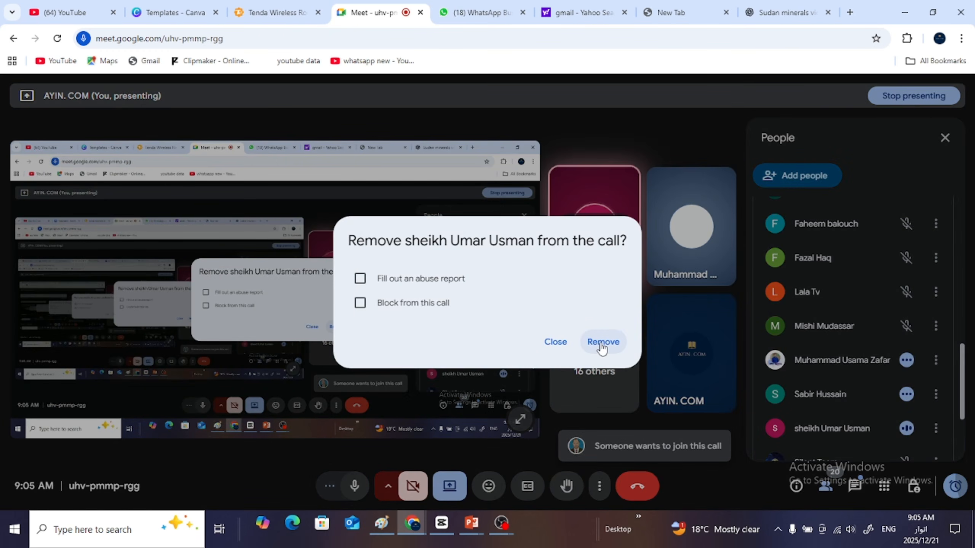
pyautogui.click(555, 341)
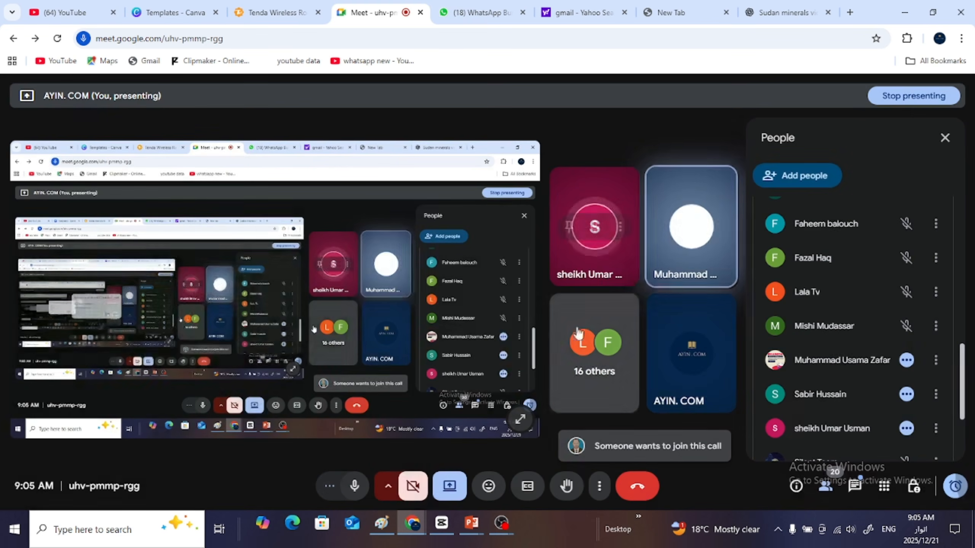
# - Apply Don't watch to the first participant's tile, and open and dismiss the options of the participant beside it
pyautogui.click(621, 229)
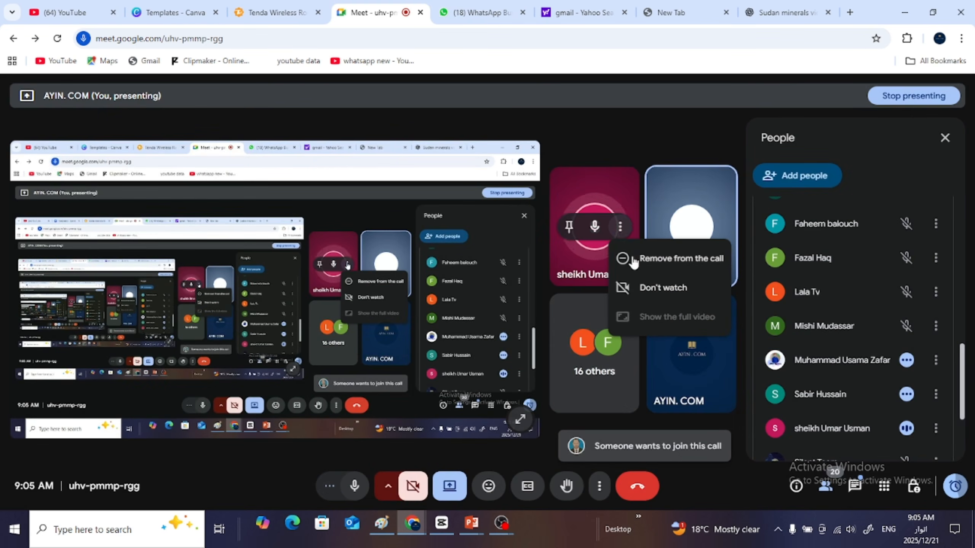
pyautogui.click(669, 286)
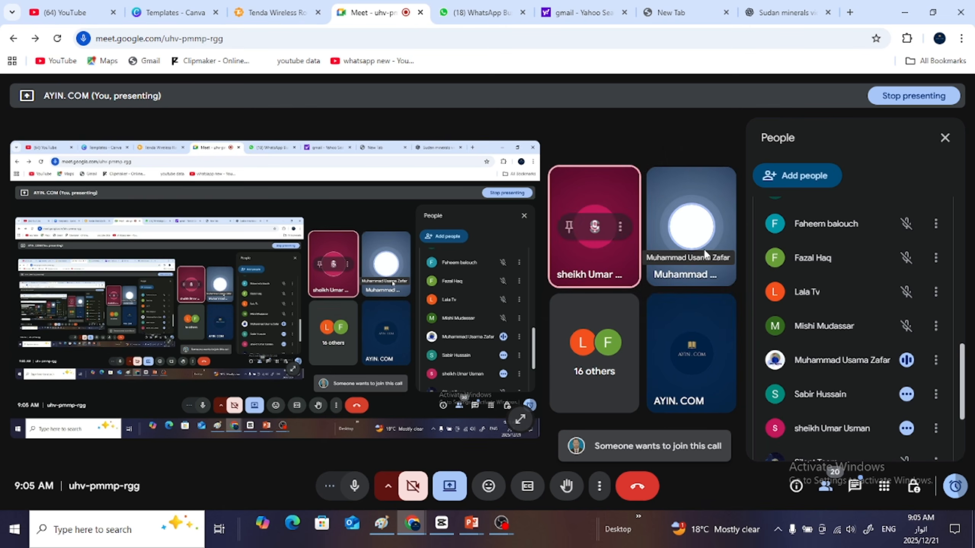
pyautogui.click(716, 227)
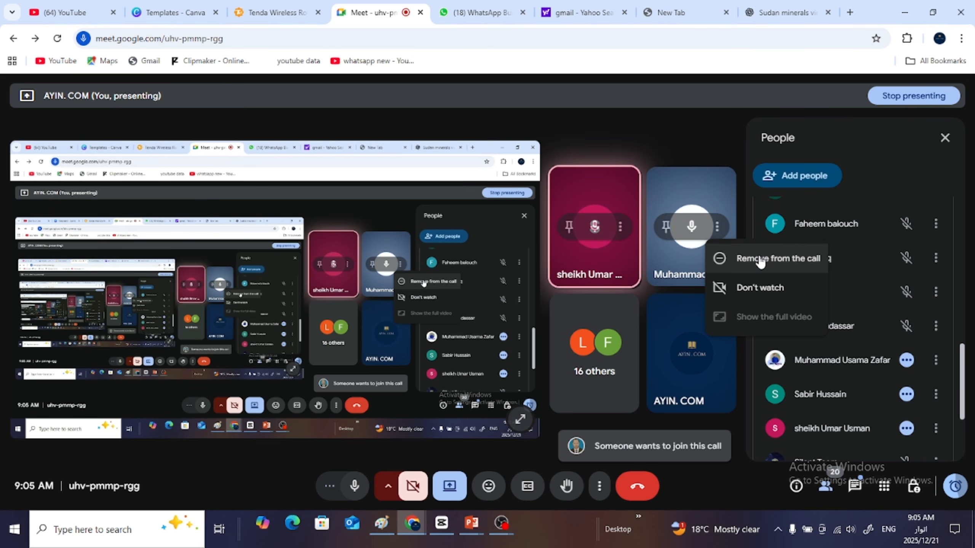
pyautogui.click(653, 135)
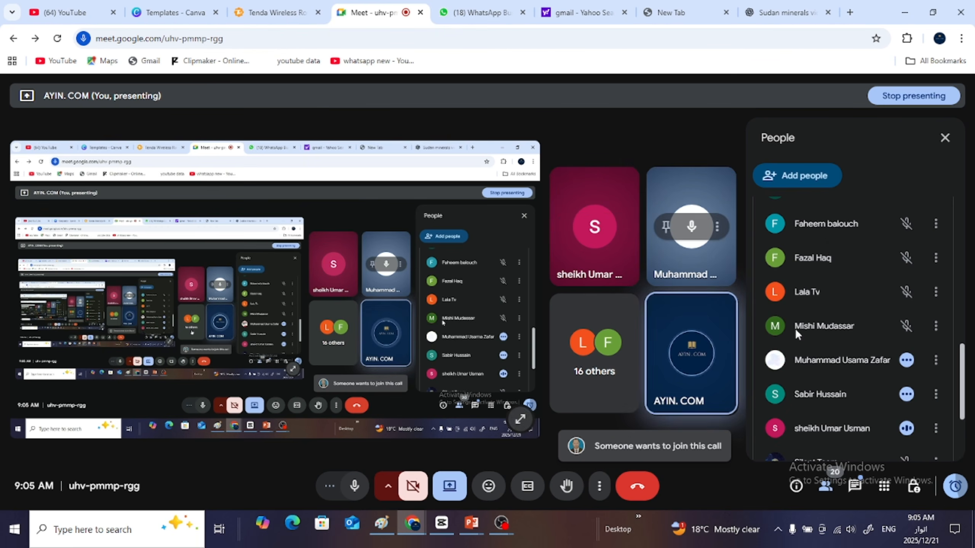
# - Admit everyone waiting to join the Meet call and minimize the browser window
pyautogui.click(944, 138)
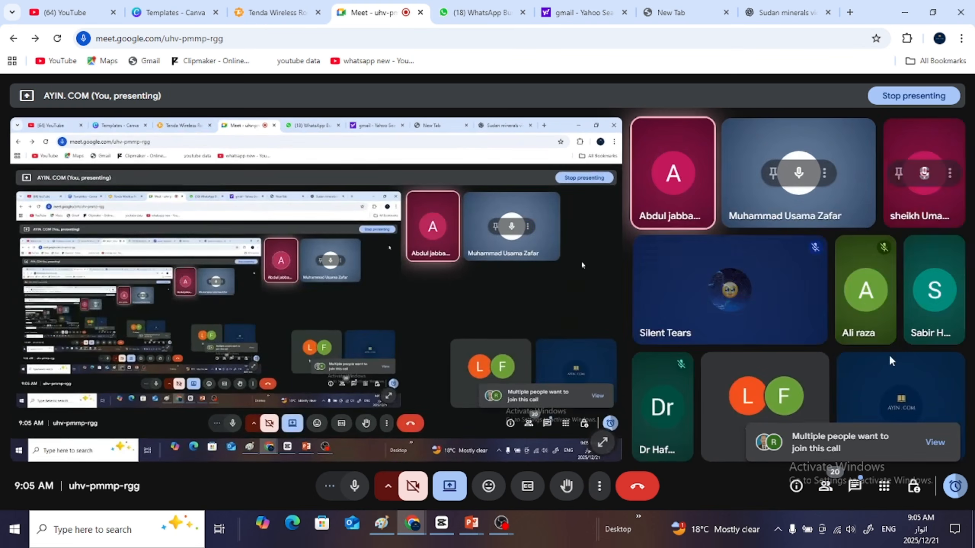
pyautogui.click(936, 442)
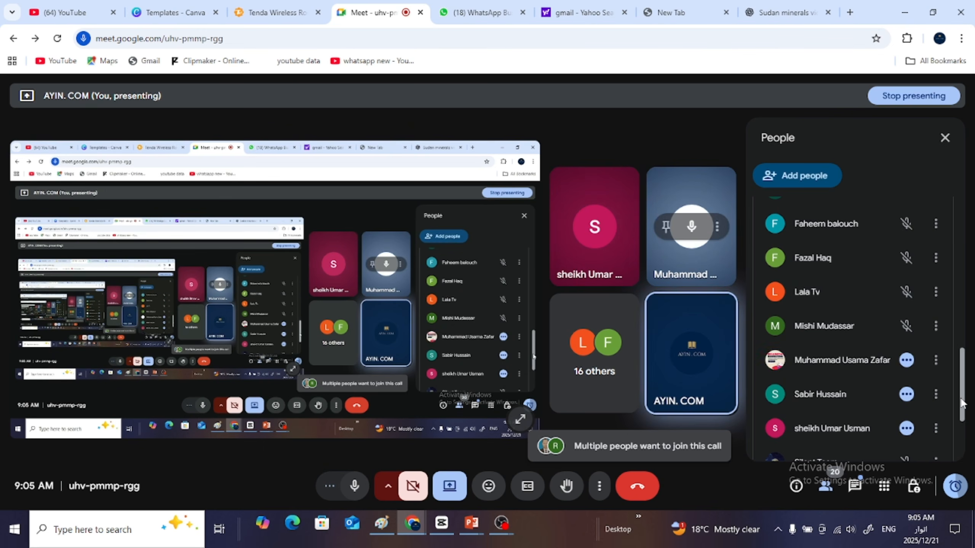
pyautogui.scroll(-3, 957, 449)
pyautogui.moveTo(956, 449); pyautogui.dragTo(953, 169)
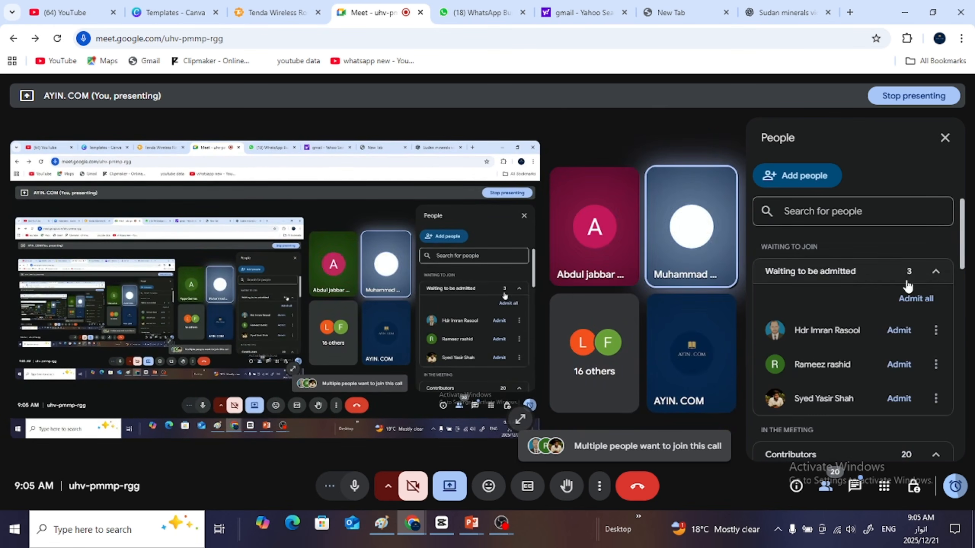
pyautogui.click(914, 299)
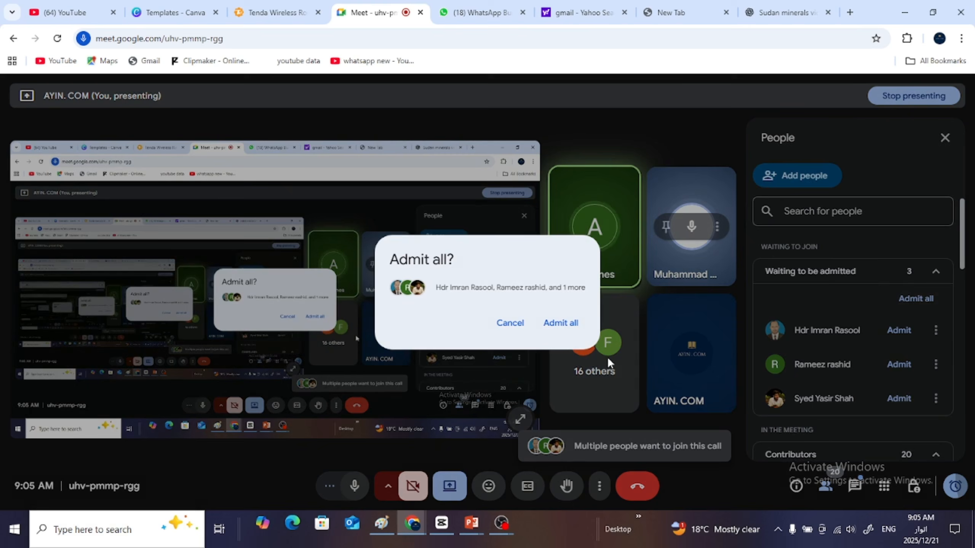
pyautogui.click(558, 323)
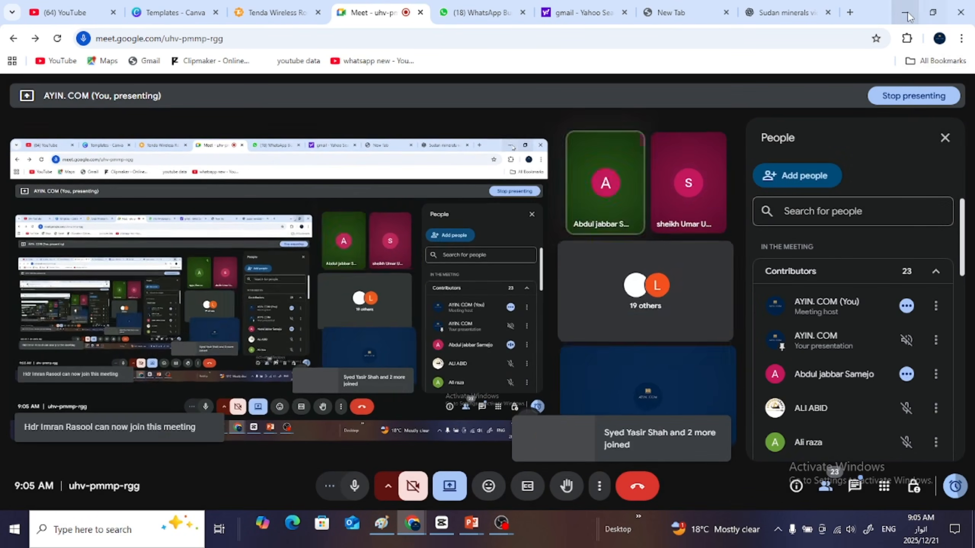
pyautogui.click(907, 14)
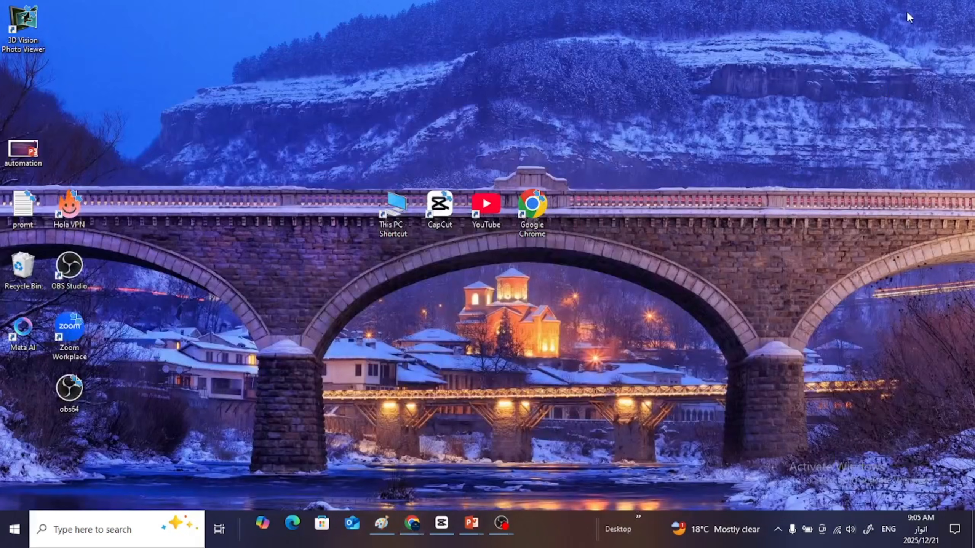
# - Restore the minimized browser window with the Meet call and switch to the Sudan minerals ChatGPT conversation
pyautogui.moveTo(440, 526)
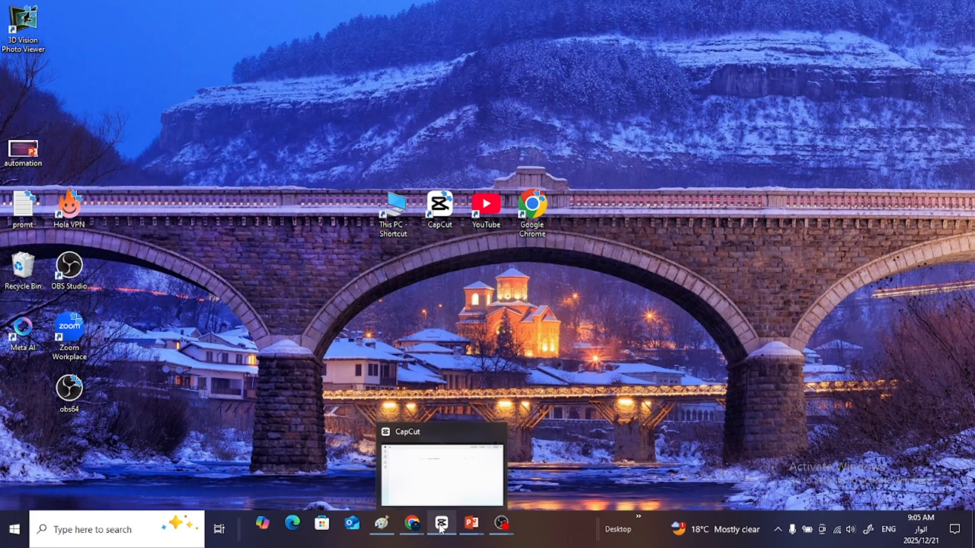
pyautogui.moveTo(412, 522)
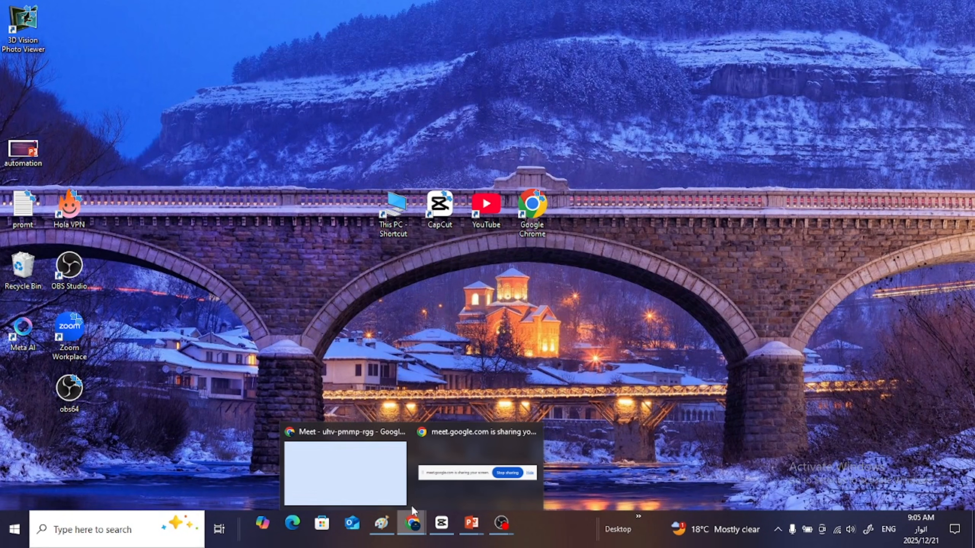
pyautogui.click(373, 481)
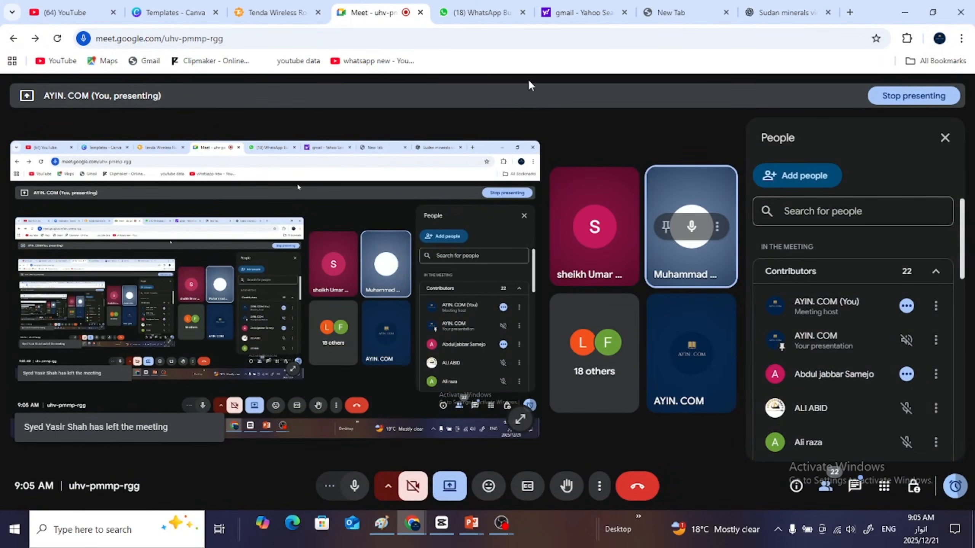
pyautogui.click(752, 12)
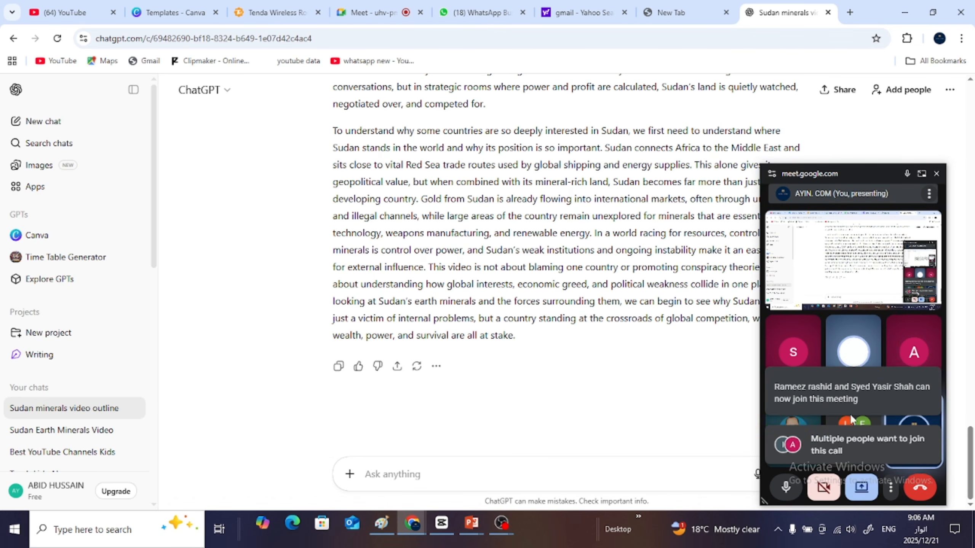
# - Return to the full Meet call, admit everyone waiting to join, and minimize the browser window
pyautogui.click(923, 174)
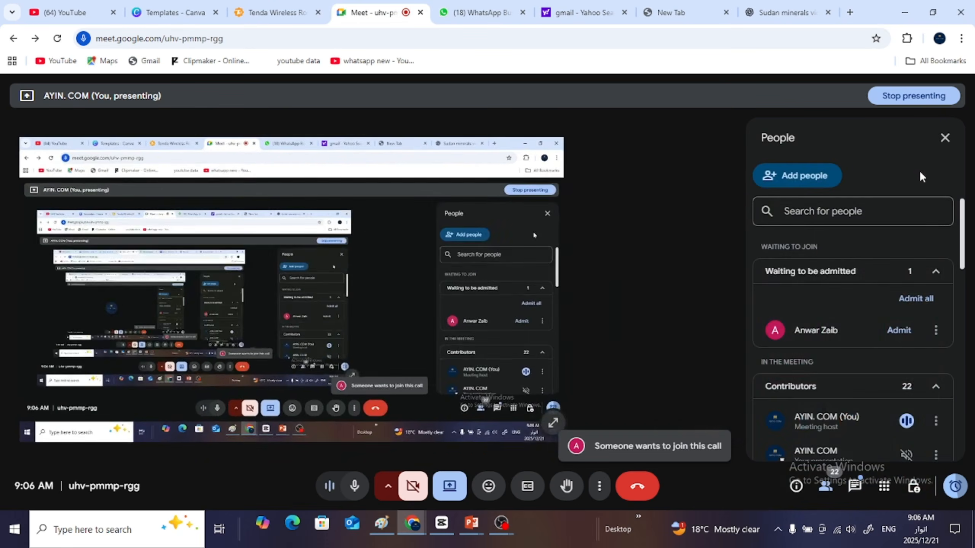
pyautogui.click(915, 299)
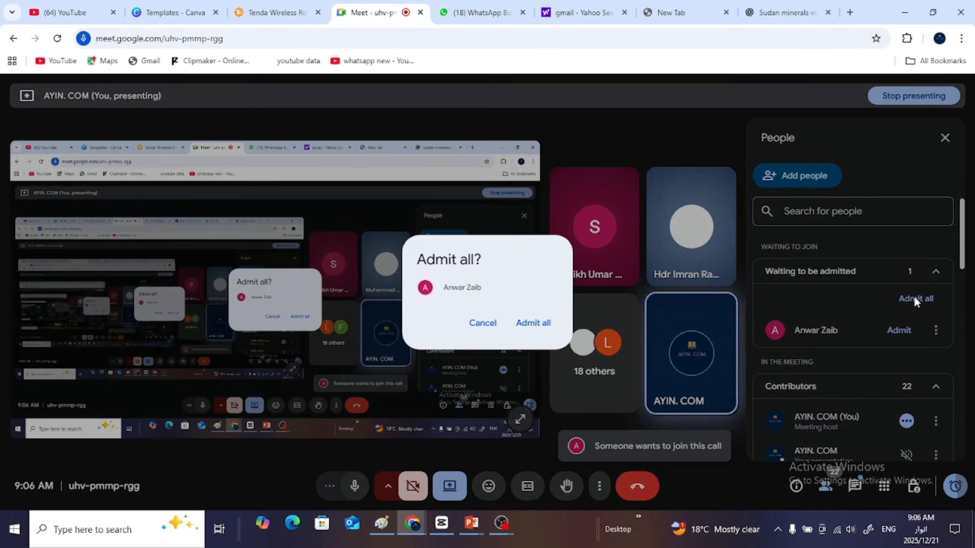
pyautogui.click(537, 323)
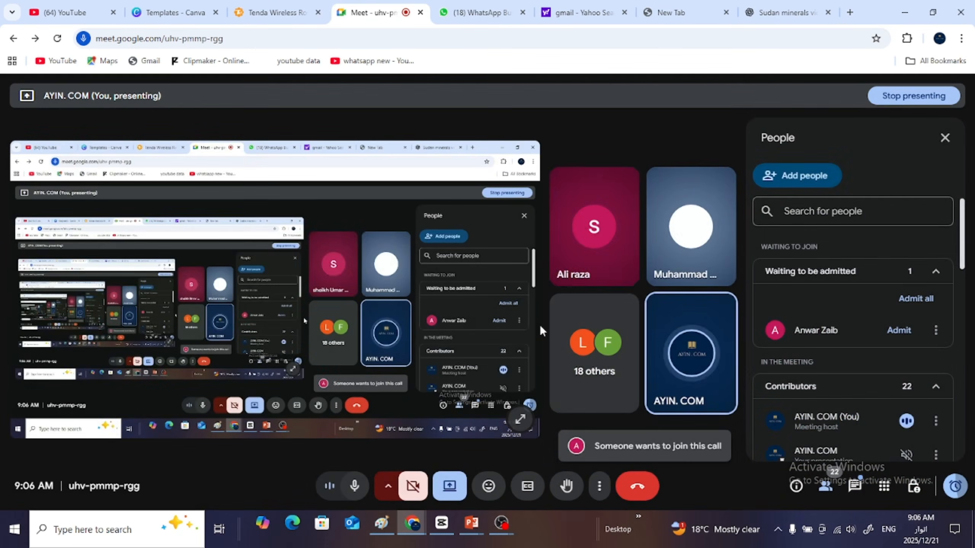
pyautogui.click(905, 12)
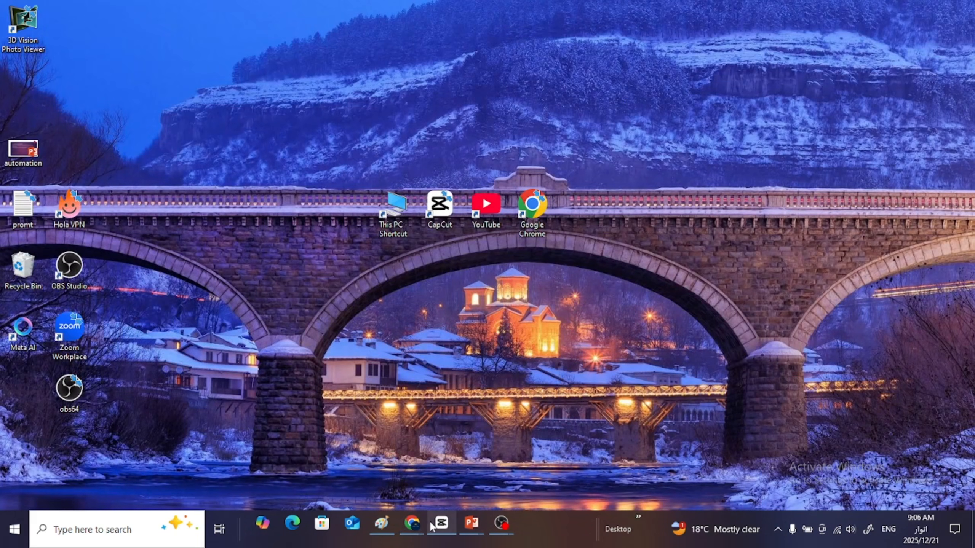
# - Restore the browser, reopen the Sudan minerals ChatGPT conversation, and hide the screen-sharing notice covering the prompt box
pyautogui.moveTo(408, 531)
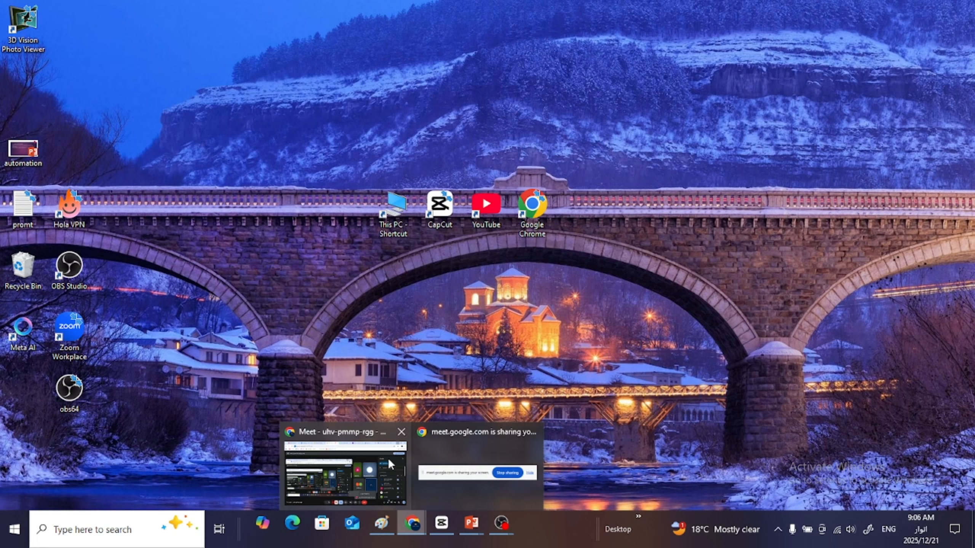
pyautogui.click(433, 458)
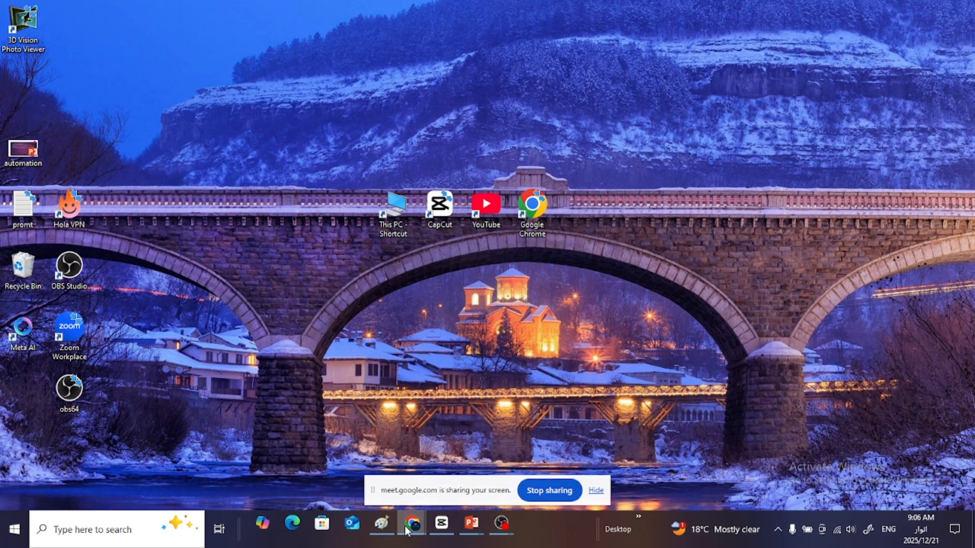
pyautogui.moveTo(431, 528)
pyautogui.click(341, 466)
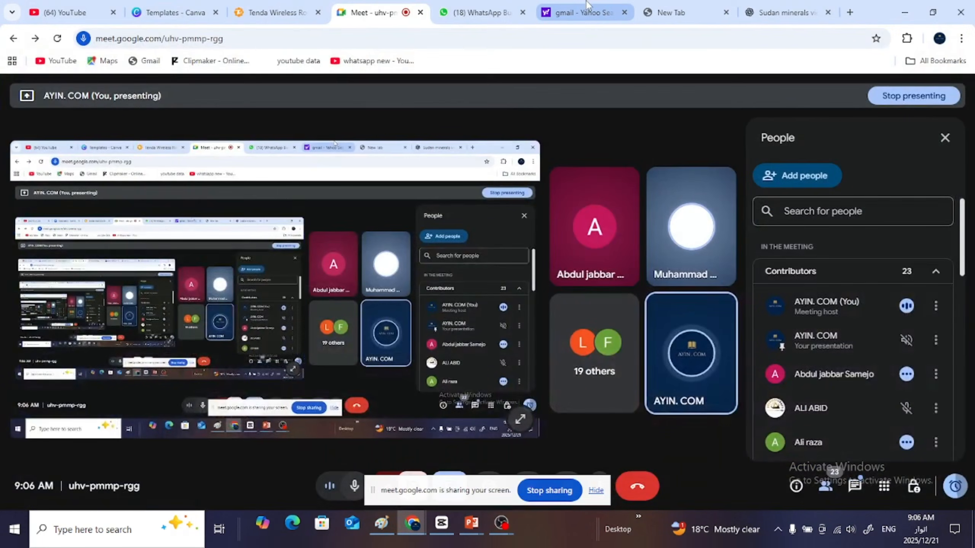
pyautogui.click(778, 11)
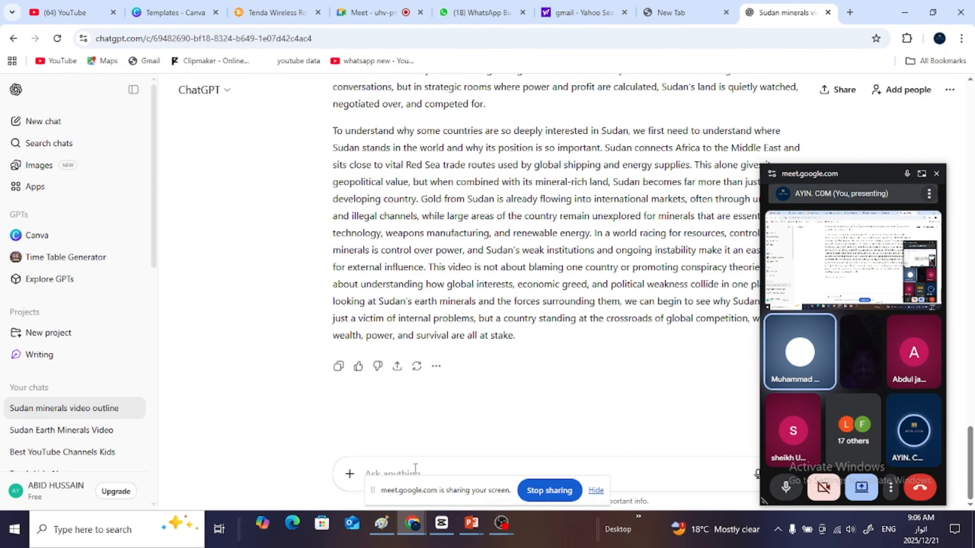
pyautogui.click(596, 491)
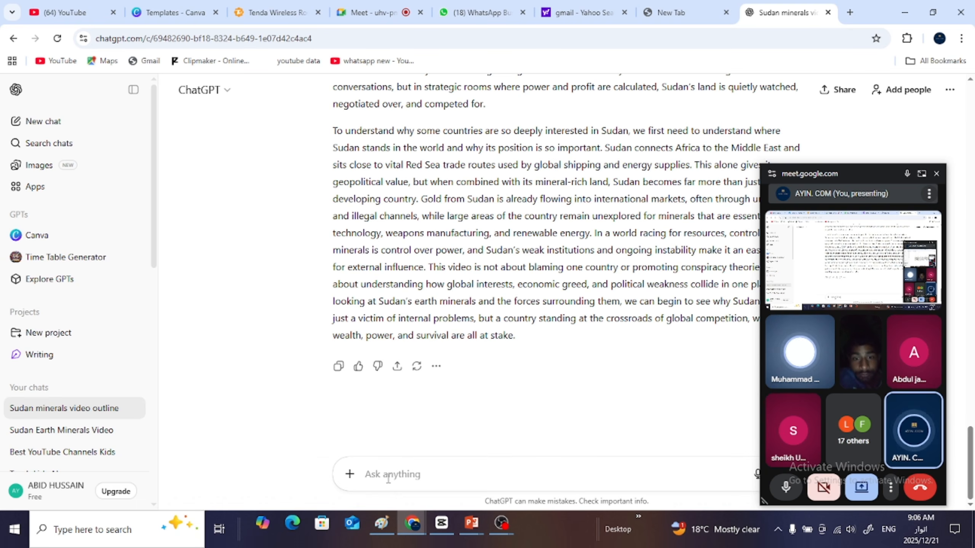
# - Begin a new ChatGPT prompt with "ok now write words script on each chapter"
pyautogui.write('ok no')
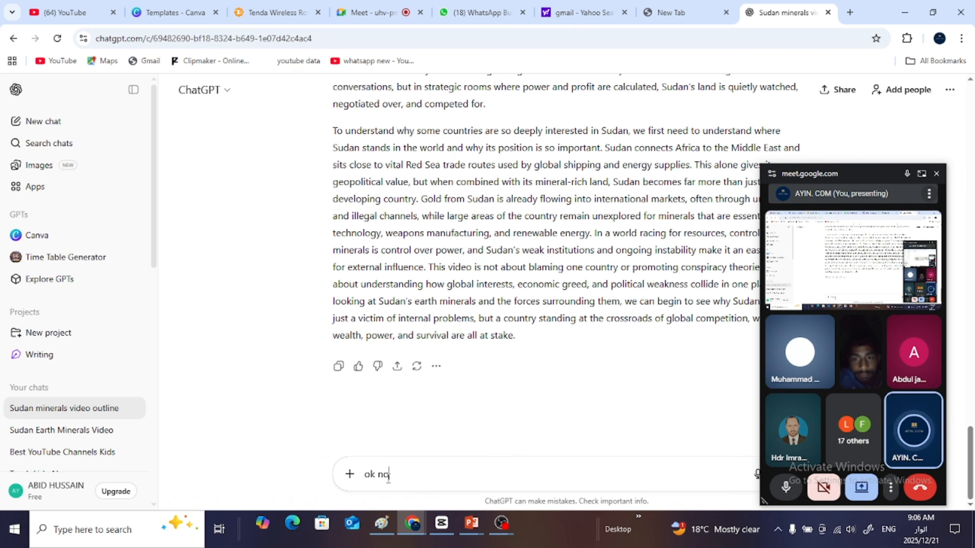
pyautogui.write('w wr')
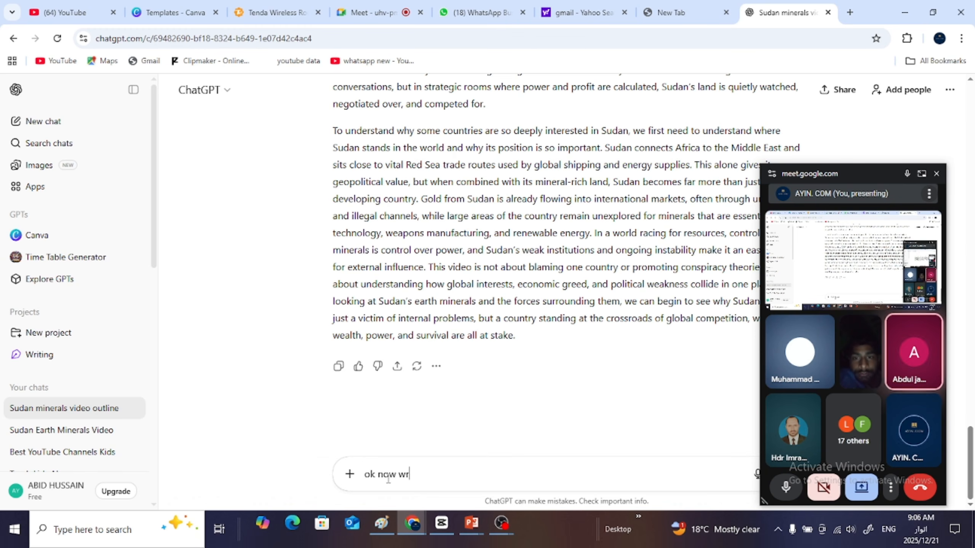
pyautogui.write('ite wo')
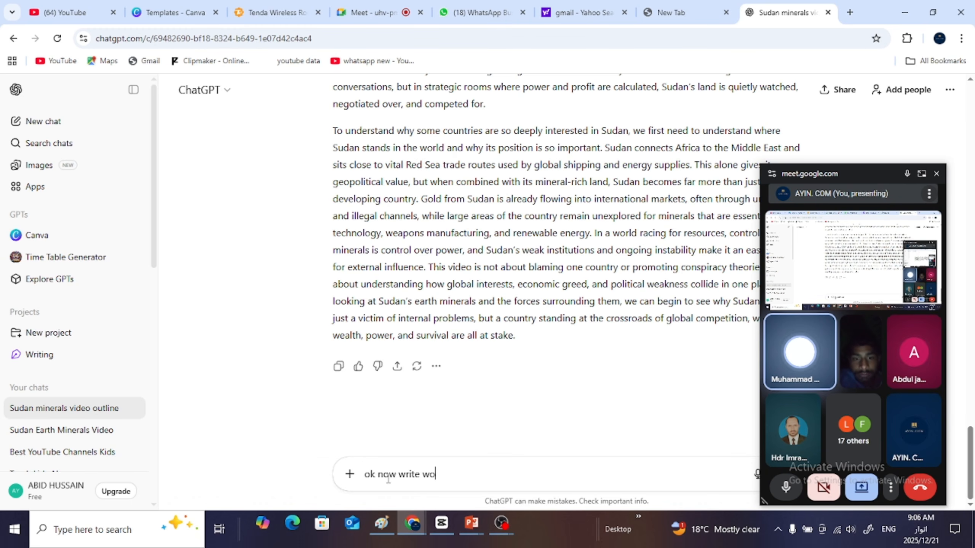
pyautogui.write('rds ')
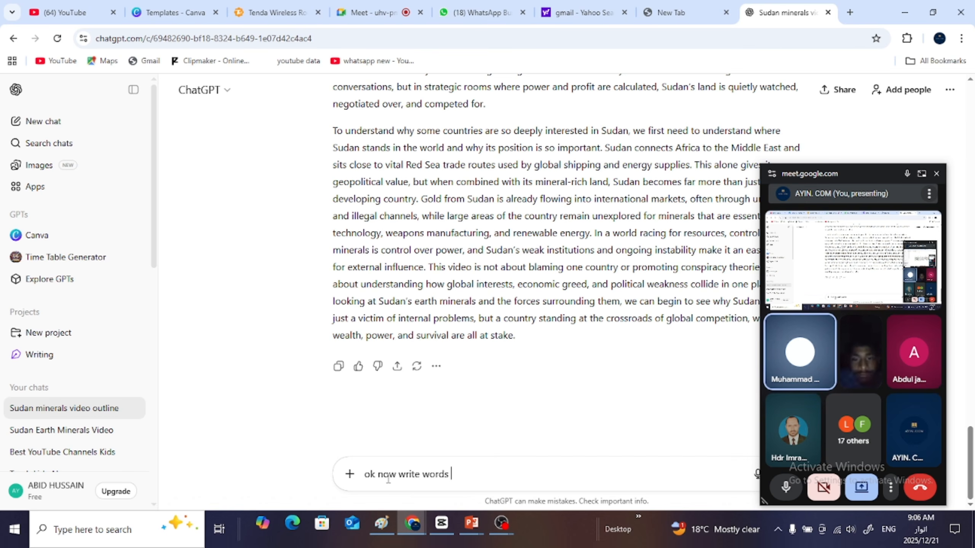
pyautogui.write('script')
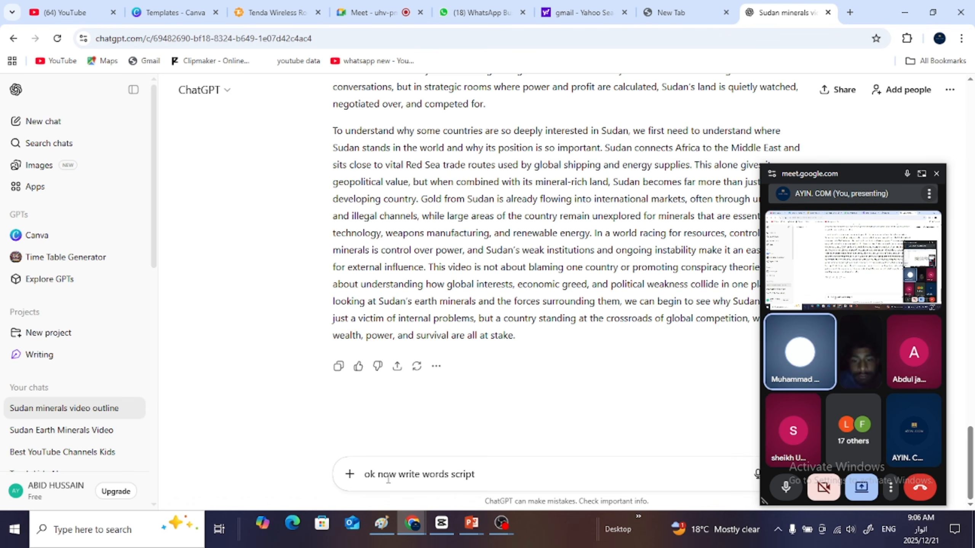
pyautogui.write(' on each')
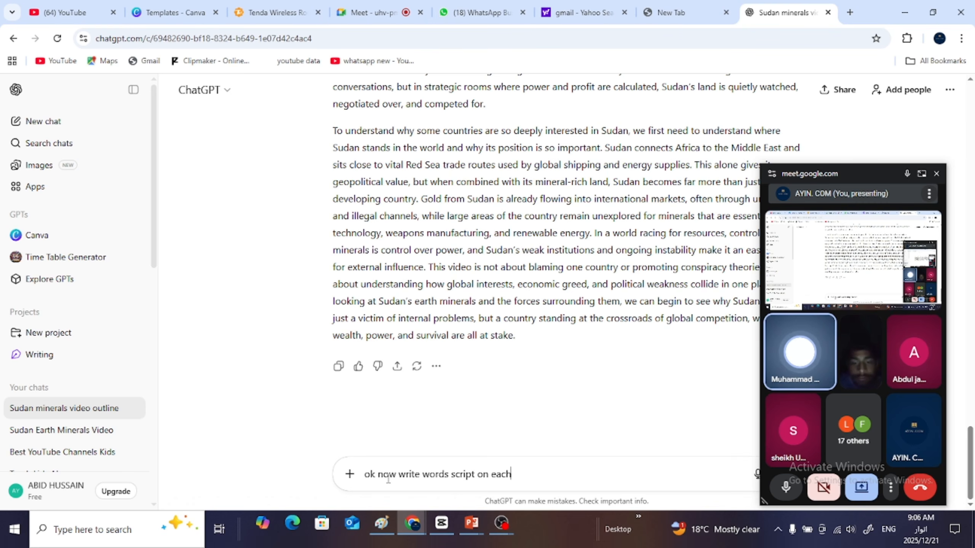
pyautogui.write(' cha')
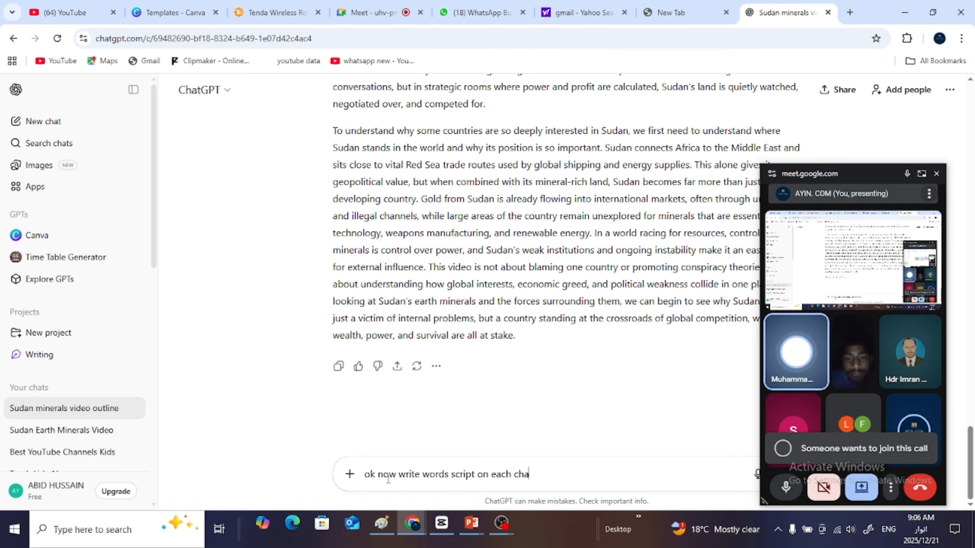
pyautogui.write('pter')
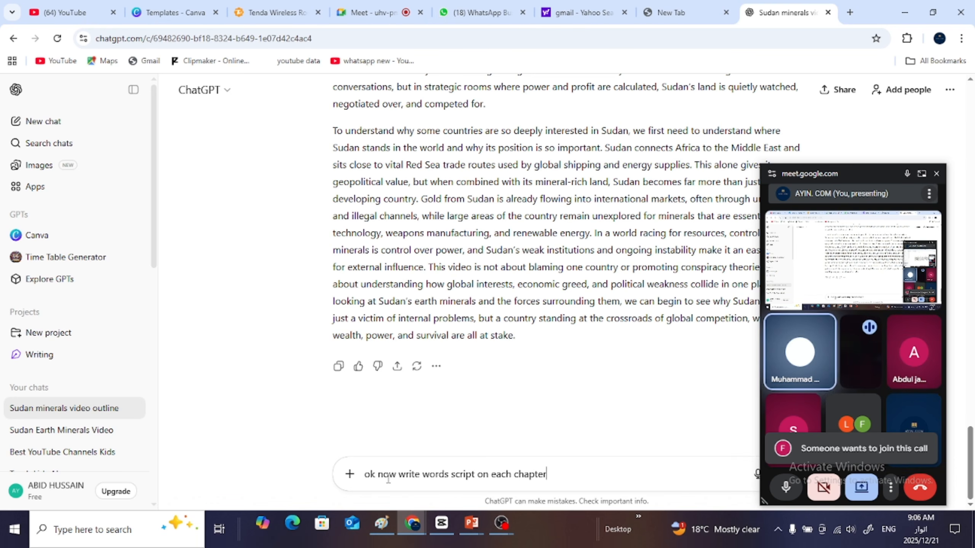
pyautogui.write(' mean')
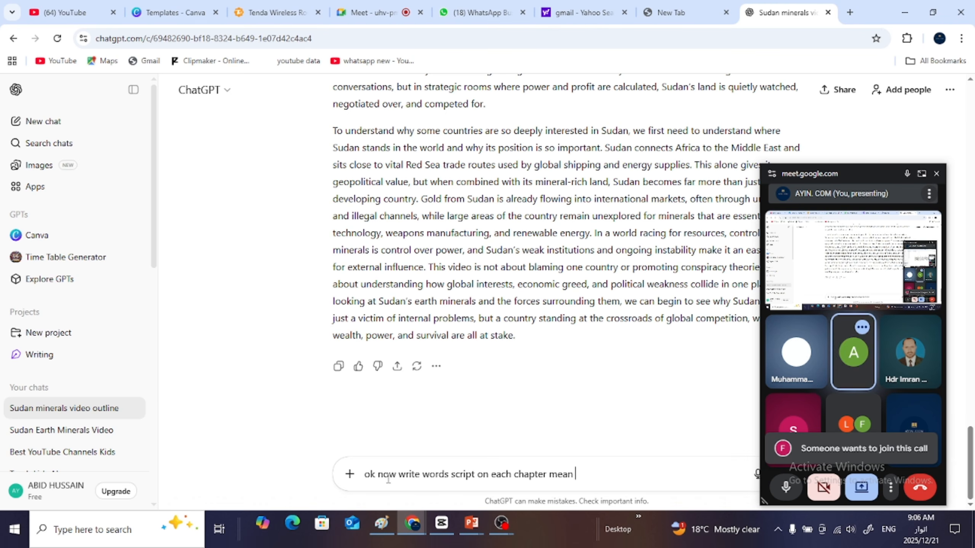
pyautogui.write(' total ')
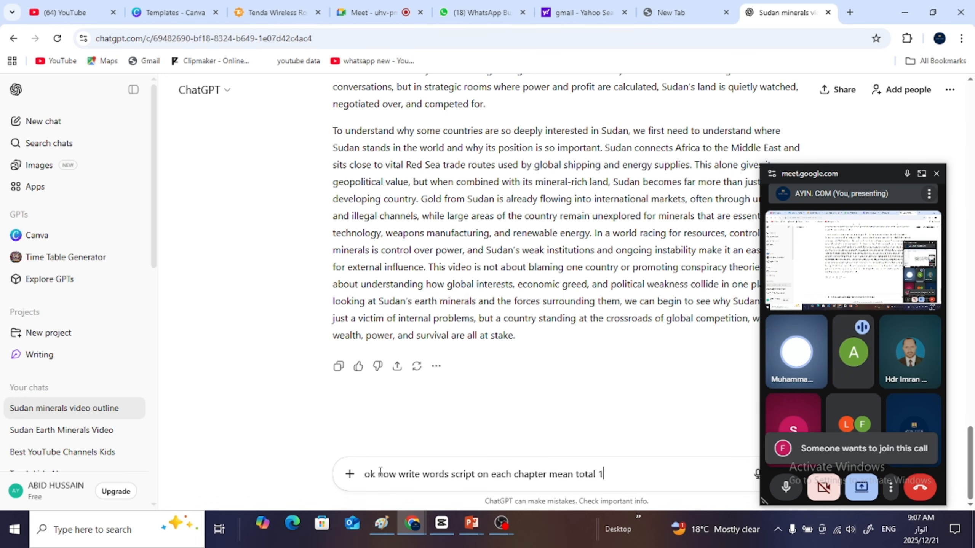
pyautogui.write('1600 ')
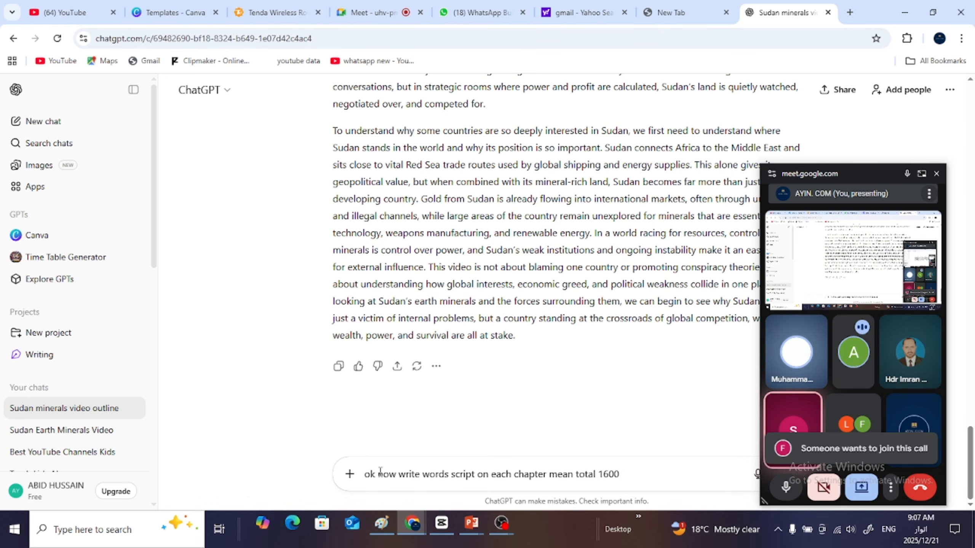
pyautogui.write('word ')
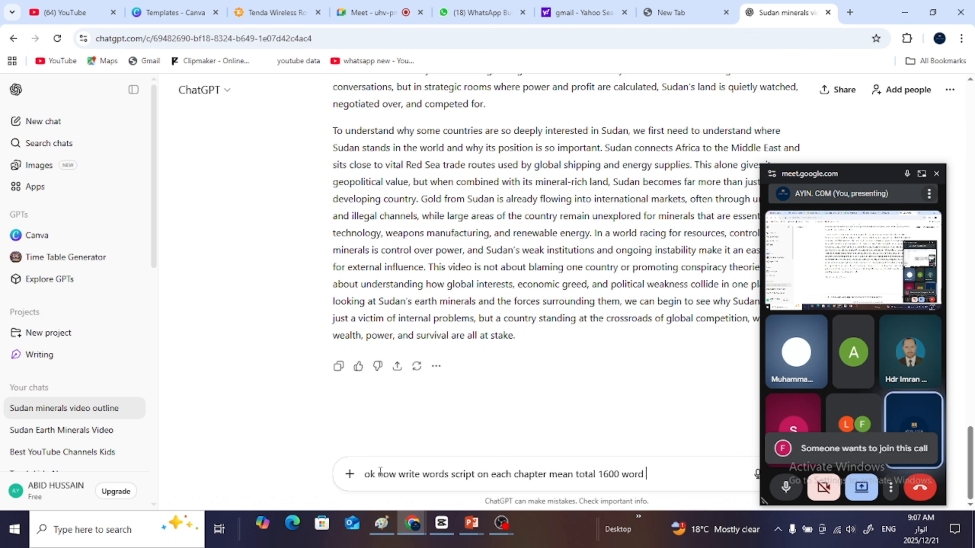
pyautogui.write('for ')
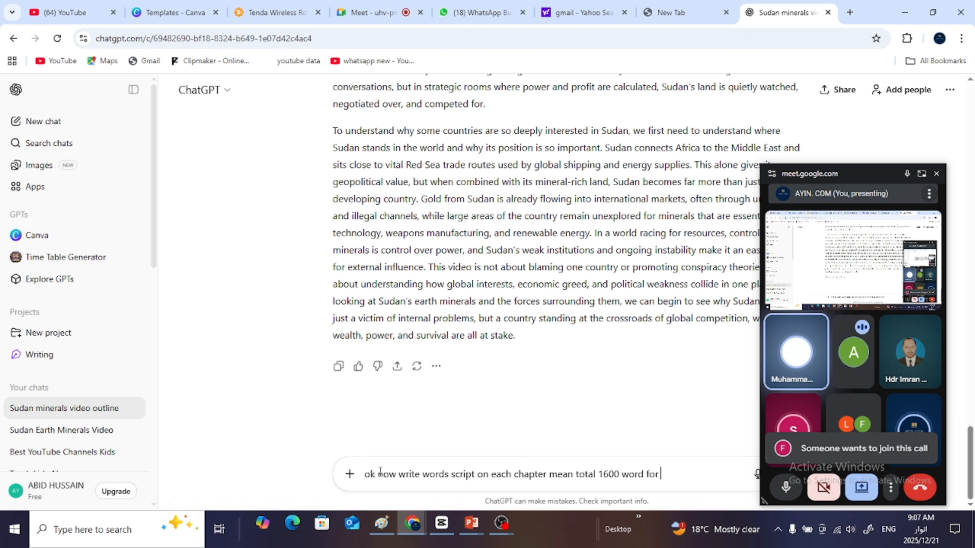
pyautogui.write('8 chapter')
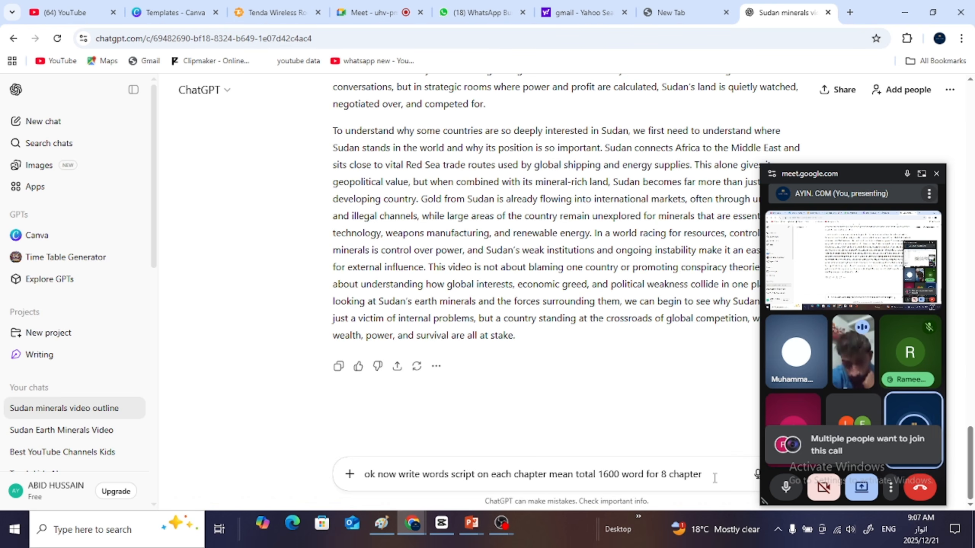
# - End the prompt with "mean total 1600 word for 8 chapter" and submit it to ChatGPT
pyautogui.press('Return')
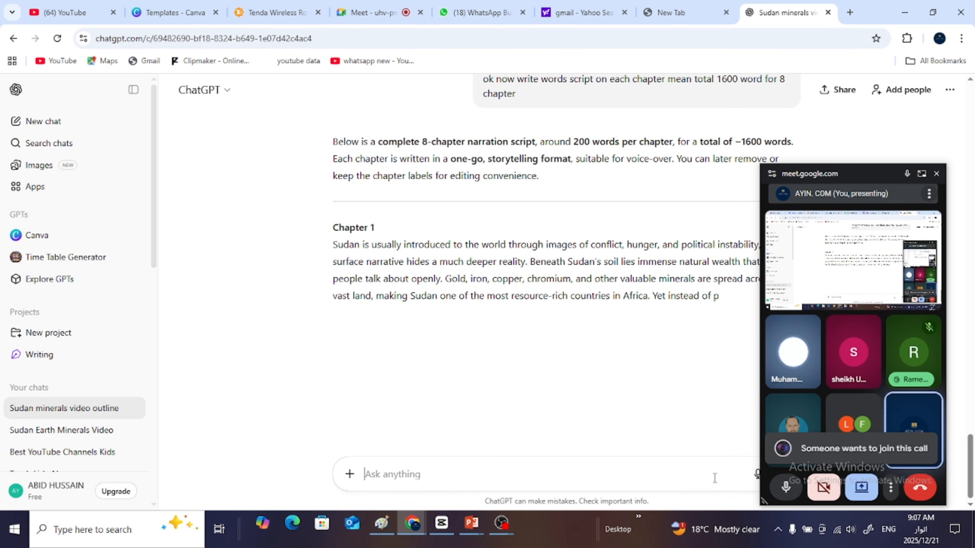
# - Check the Meet waiting list, return to the ChatGPT conversation, and move the floating Meet window off the response text
pyautogui.click(921, 174)
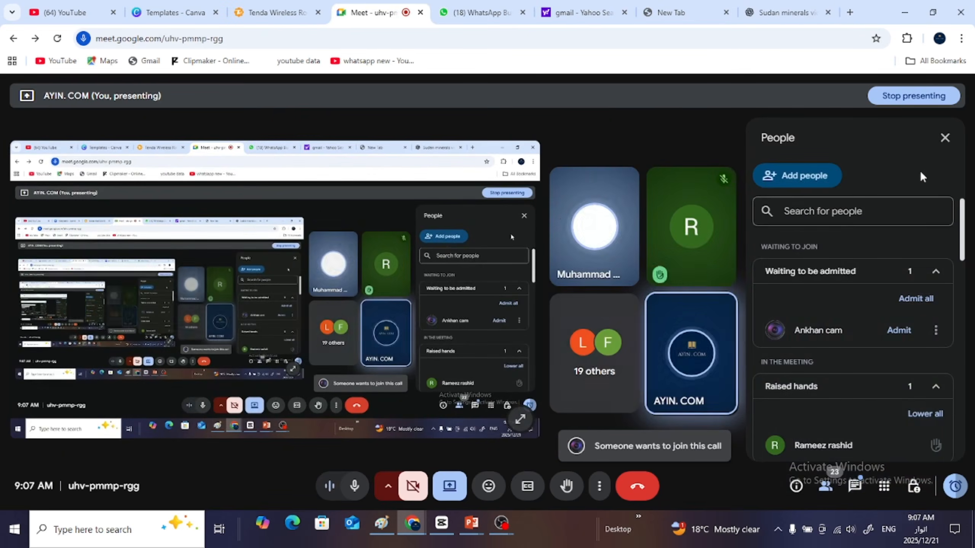
pyautogui.click(779, 13)
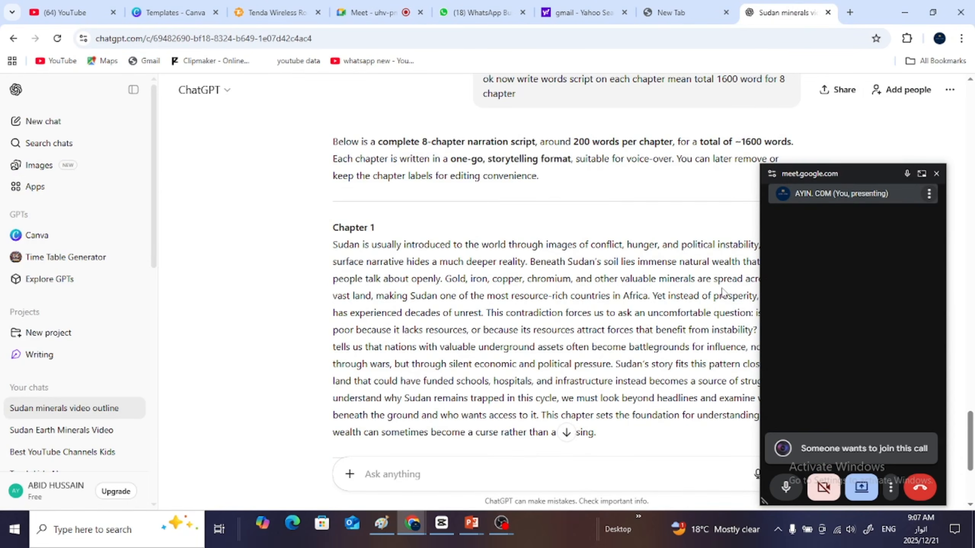
pyautogui.moveTo(862, 173); pyautogui.dragTo(847, 530)
# - Follow the ChatGPT narration script as it generates, reading from Chapter 1 through Chapter 8 and the closing suggestions
pyautogui.scroll(-5, 971, 457)
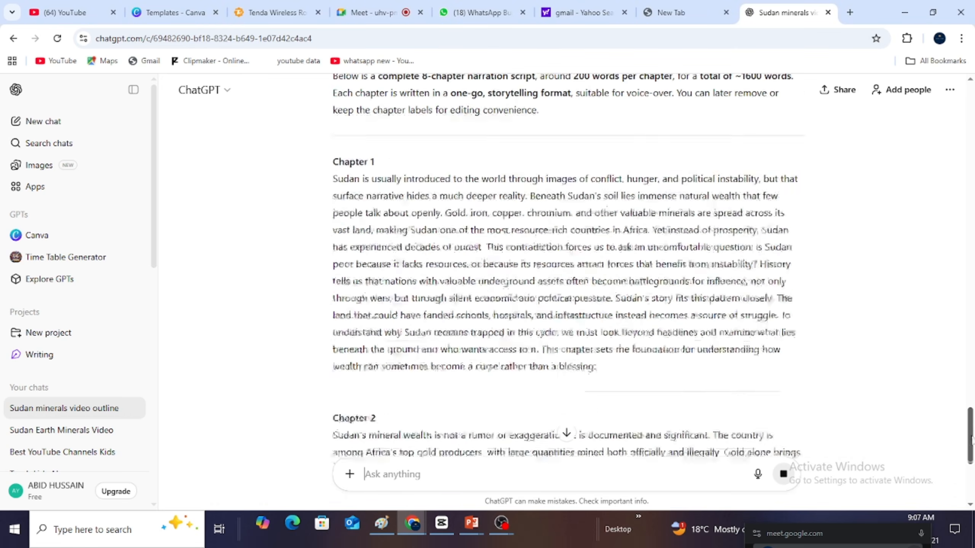
pyautogui.scroll(-3, 972, 456)
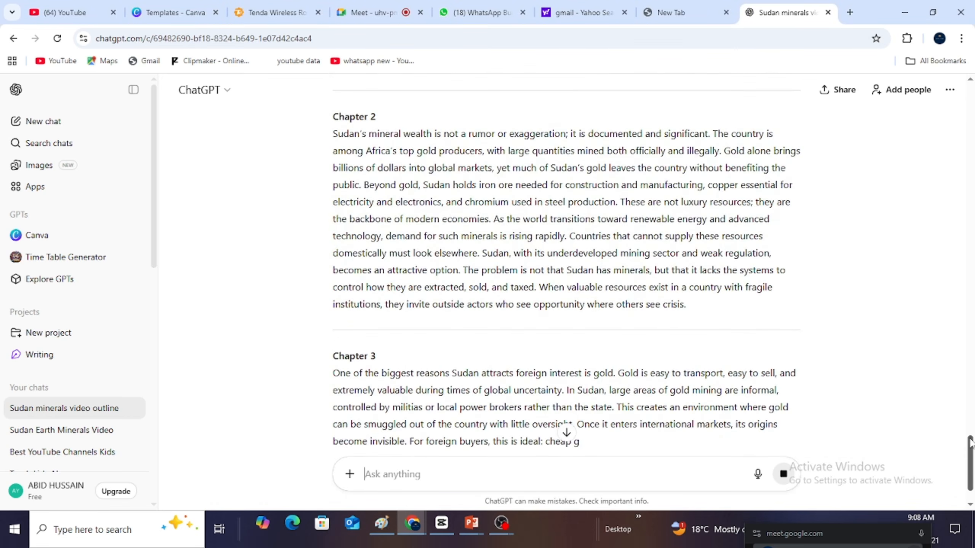
pyautogui.scroll(-3, 971, 442)
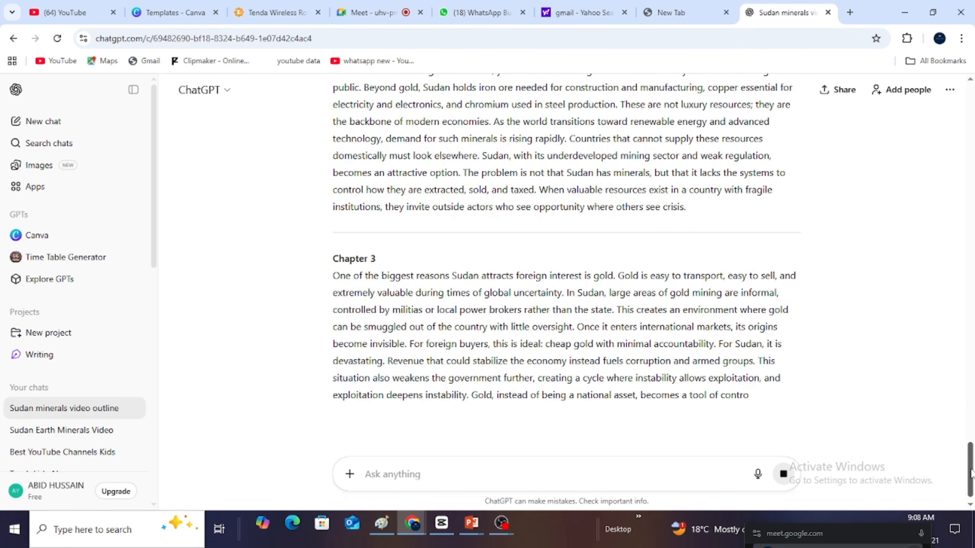
pyautogui.scroll(-2, 971, 453)
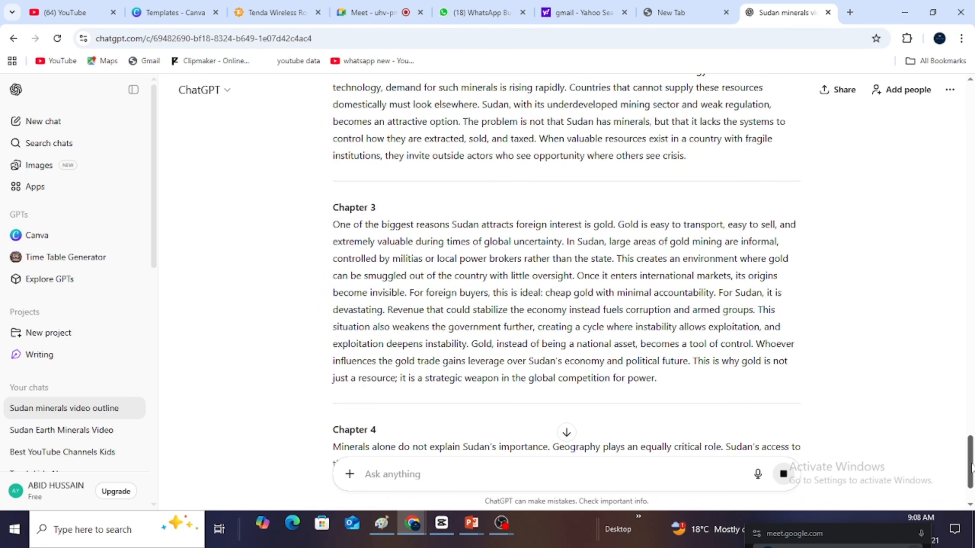
pyautogui.scroll(-3, 971, 457)
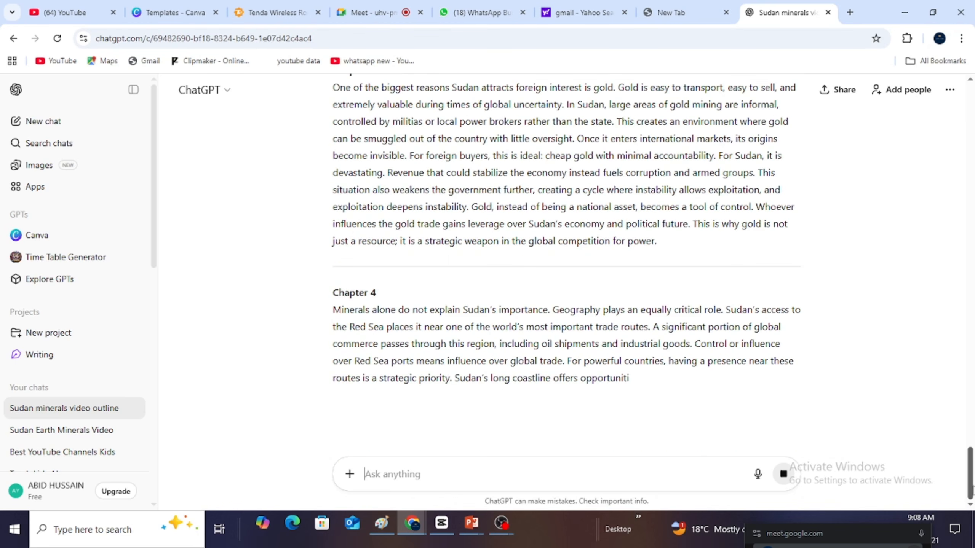
pyautogui.scroll(-1, 971, 461)
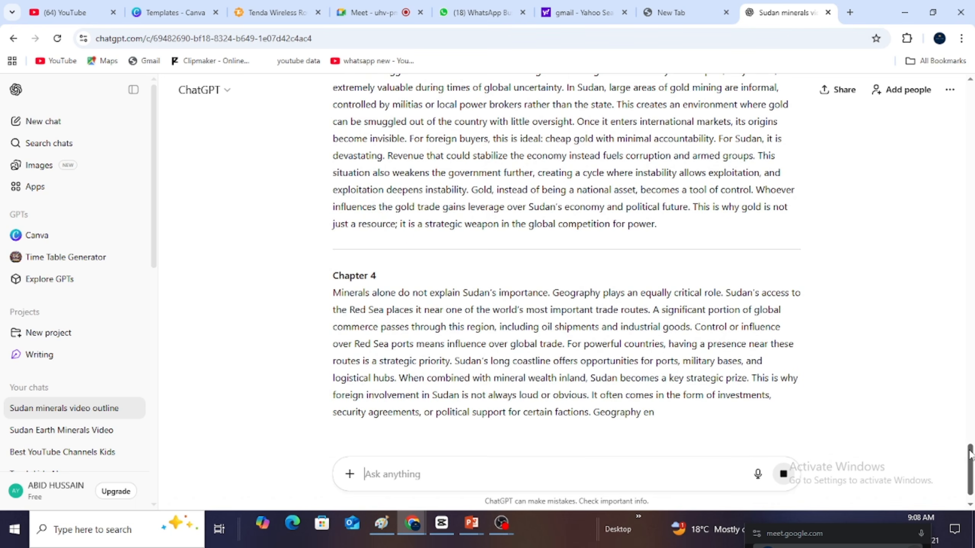
pyautogui.scroll(-1, 970, 454)
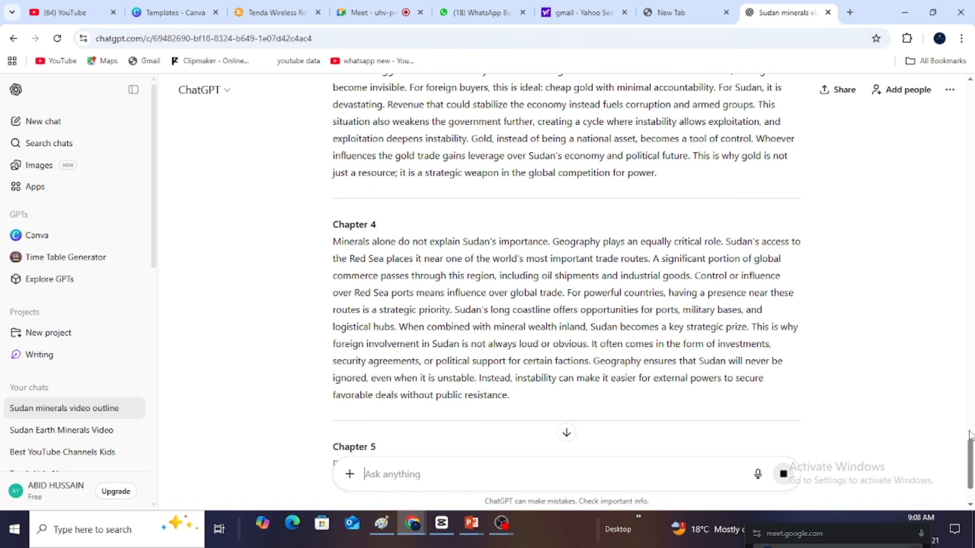
pyautogui.scroll(-3, 970, 457)
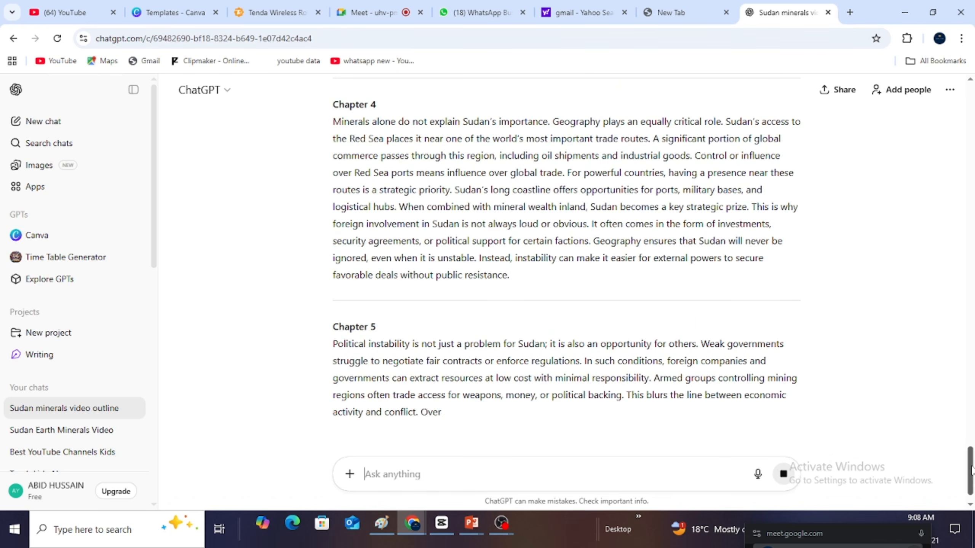
pyautogui.scroll(-1, 971, 483)
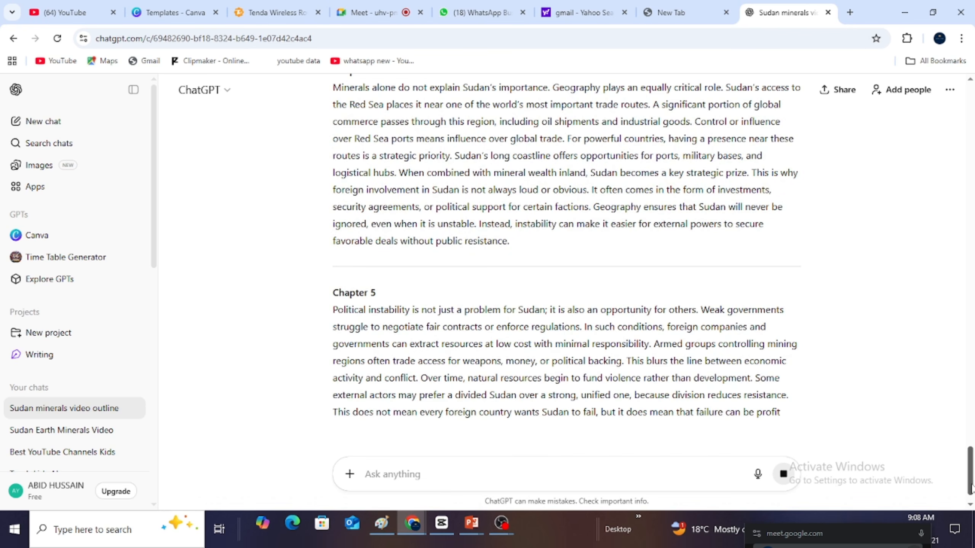
pyautogui.scroll(-2, 971, 484)
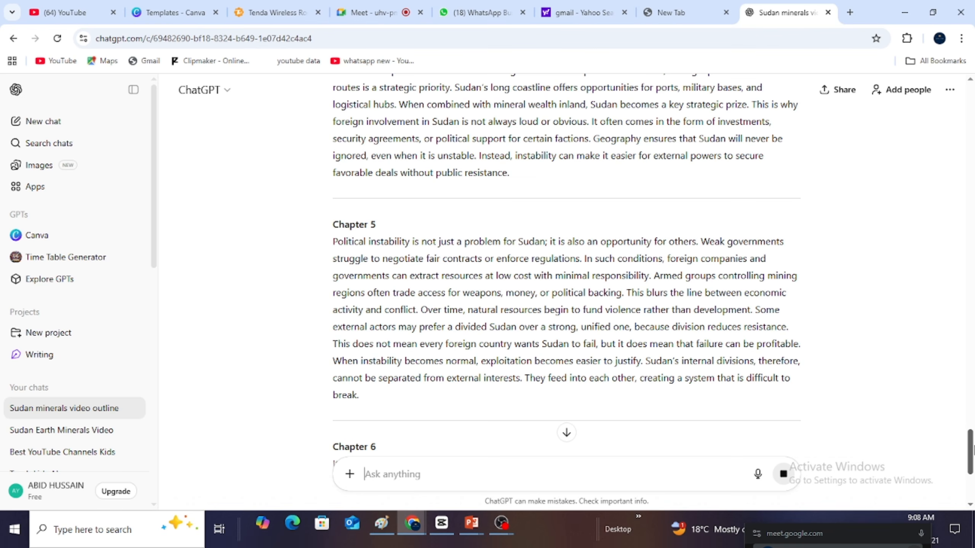
pyautogui.scroll(-3, 972, 448)
pyautogui.moveTo(972, 442)
pyautogui.mouseDown()
pyautogui.moveTo(971, 485)
pyautogui.moveTo(972, 459)
pyautogui.mouseUp()
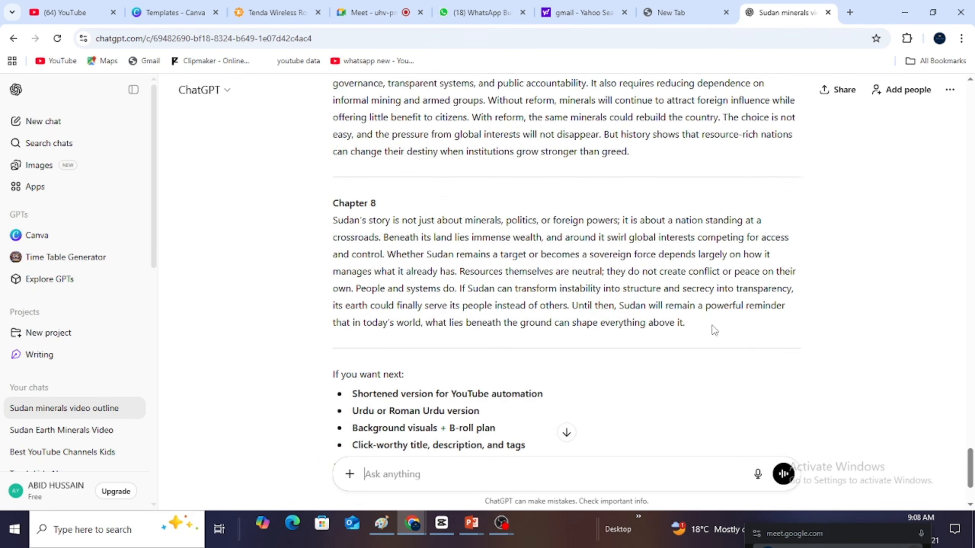
pyautogui.moveTo(713, 329); pyautogui.dragTo(330, 440)
pyautogui.click(832, 364)
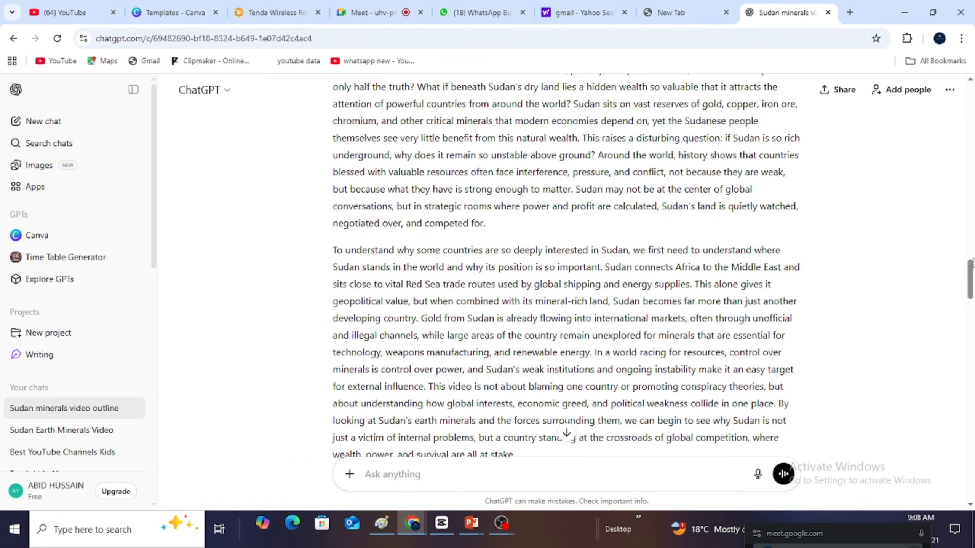
# - Go back to the hook and intro response and copy its two paragraphs, from "Sudan is often shown" to "all at stake."
pyautogui.scroll(8, 971, 261)
pyautogui.scroll(-5, 970, 261)
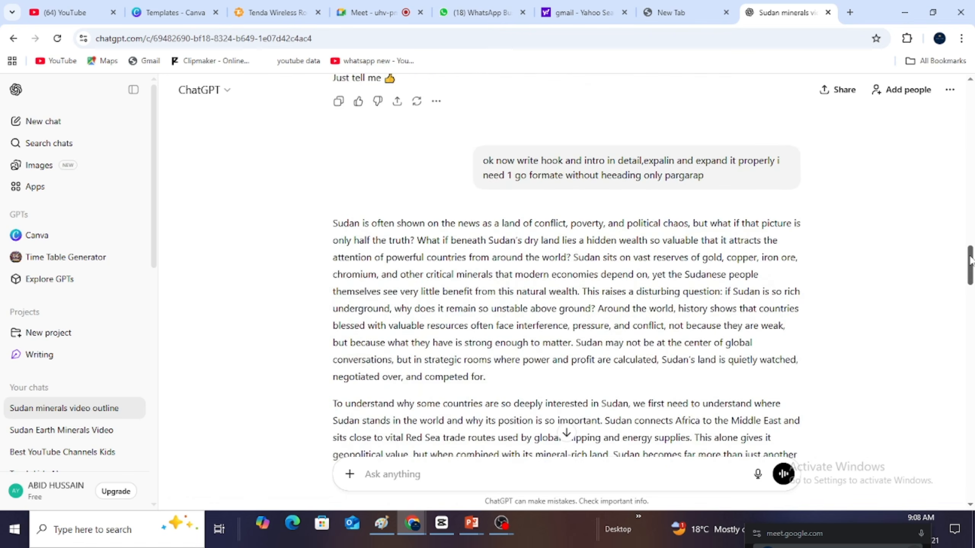
pyautogui.moveTo(970, 260); pyautogui.dragTo(970, 264)
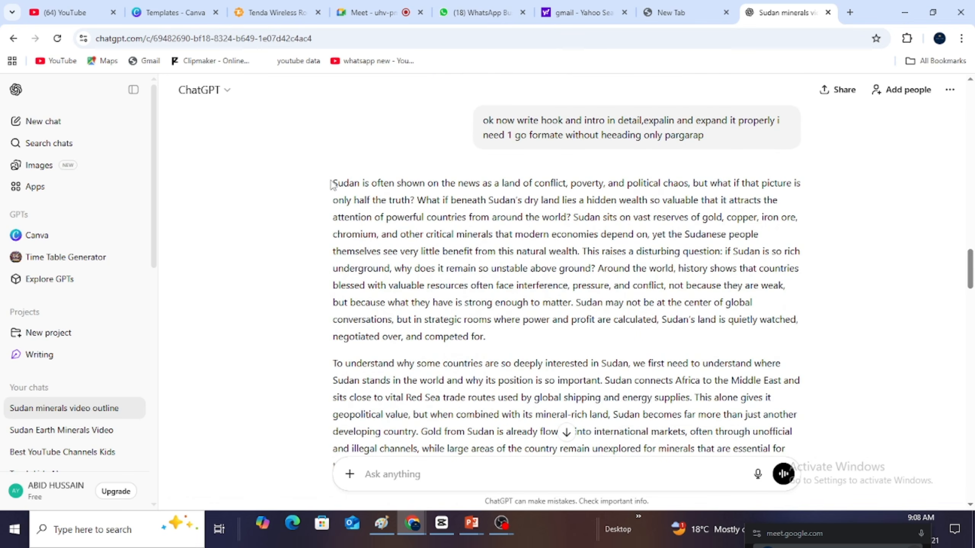
pyautogui.moveTo(332, 184); pyautogui.dragTo(821, 480)
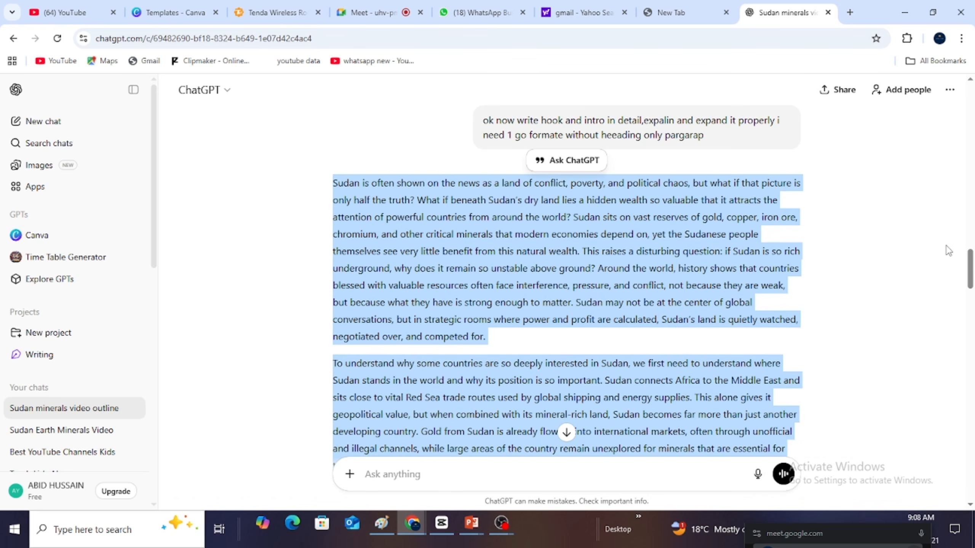
pyautogui.moveTo(968, 269); pyautogui.dragTo(972, 292)
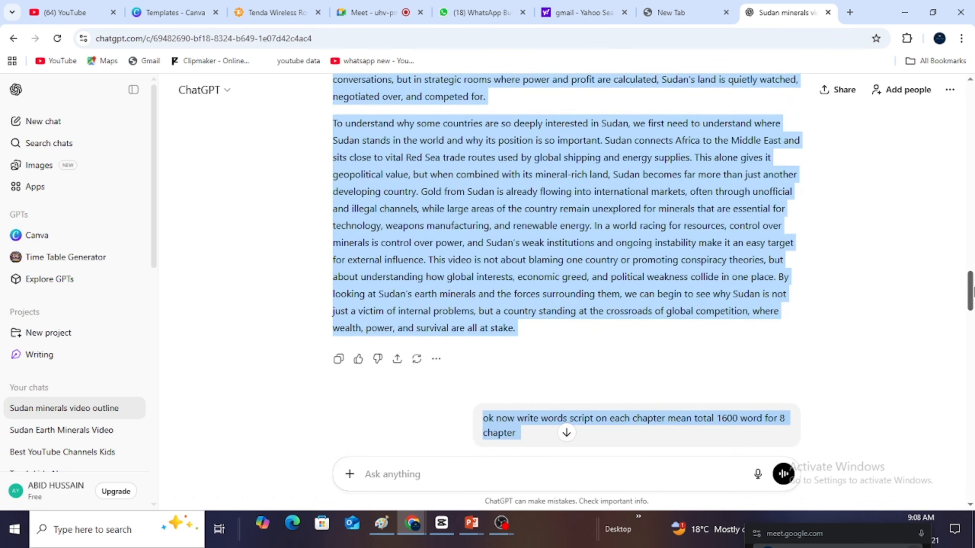
pyautogui.moveTo(516, 328); pyautogui.dragTo(333, 123)
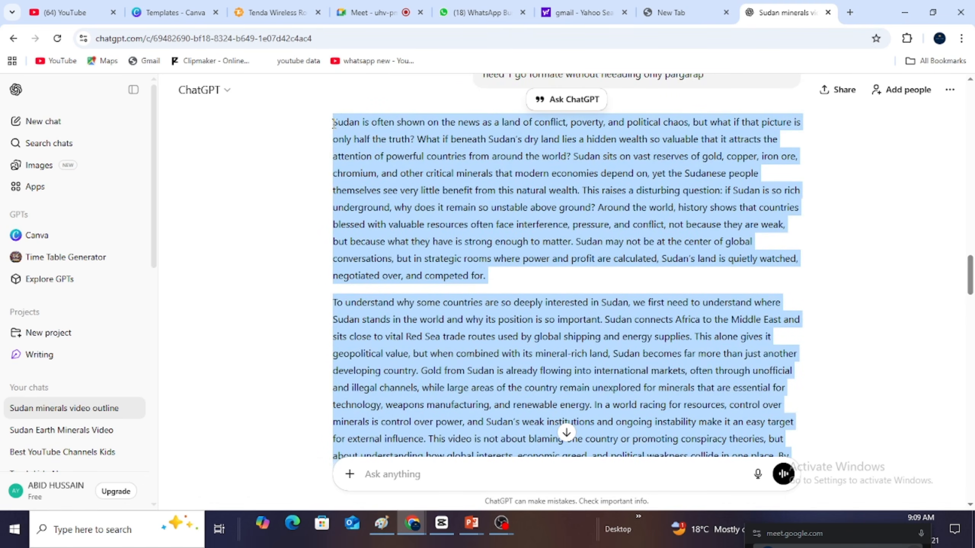
# - Minimize the browser, open a maximized blank Notepad document, and paste the copied hook and intro text into it
pyautogui.click(905, 12)
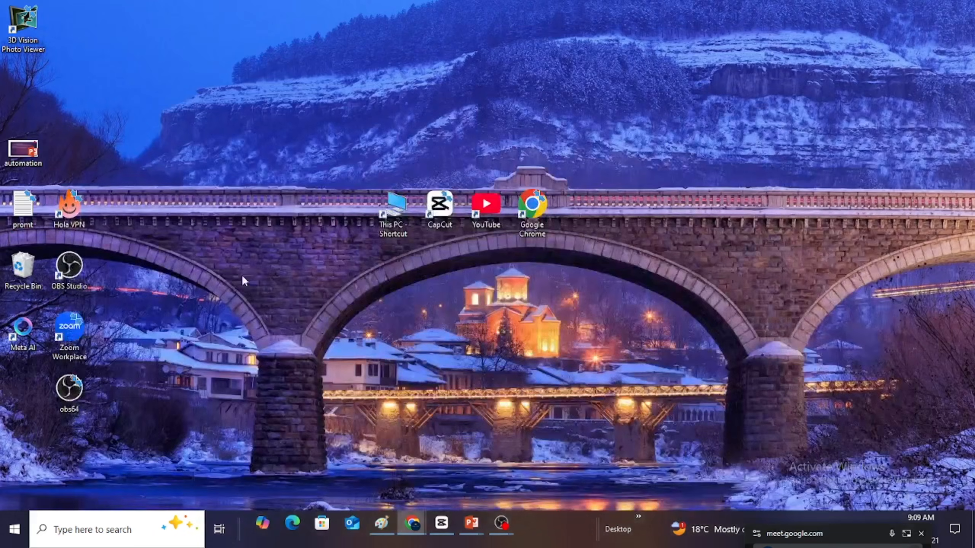
pyautogui.click(14, 530)
pyautogui.write('note')
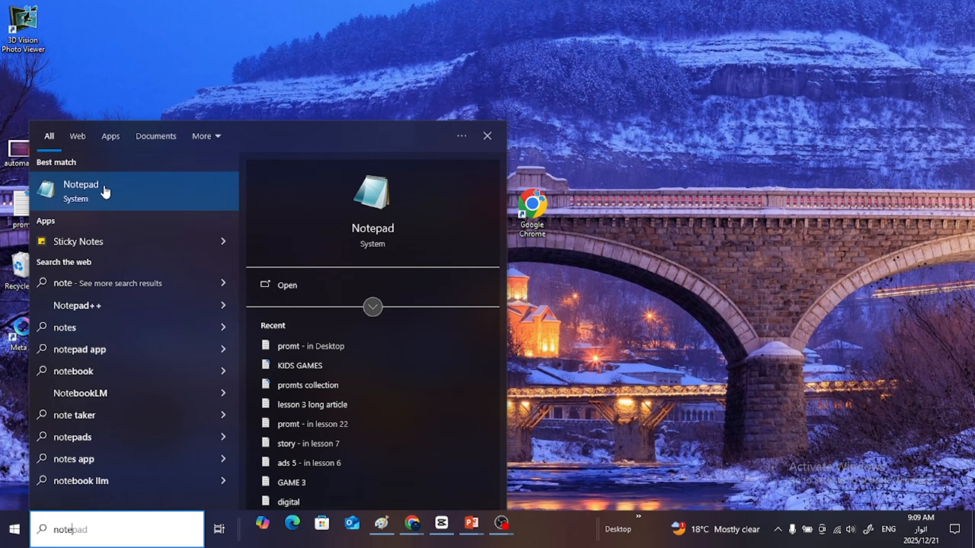
pyautogui.click(106, 184)
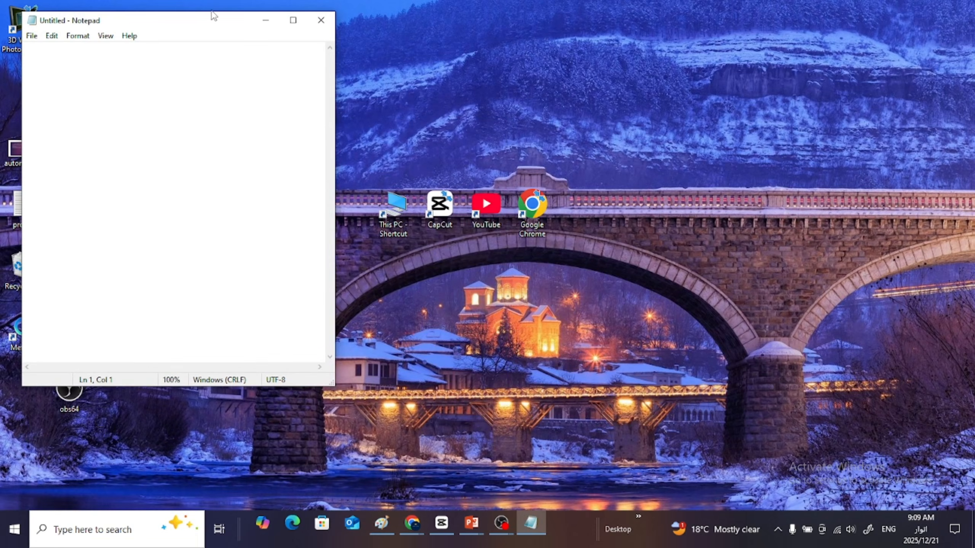
pyautogui.click(293, 20)
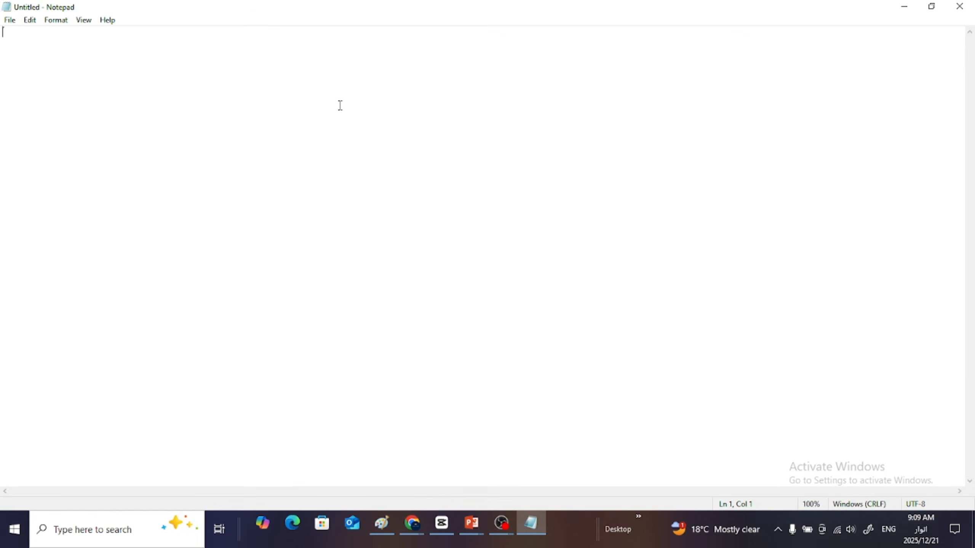
pyautogui.hotkey('ctrl', 'v')
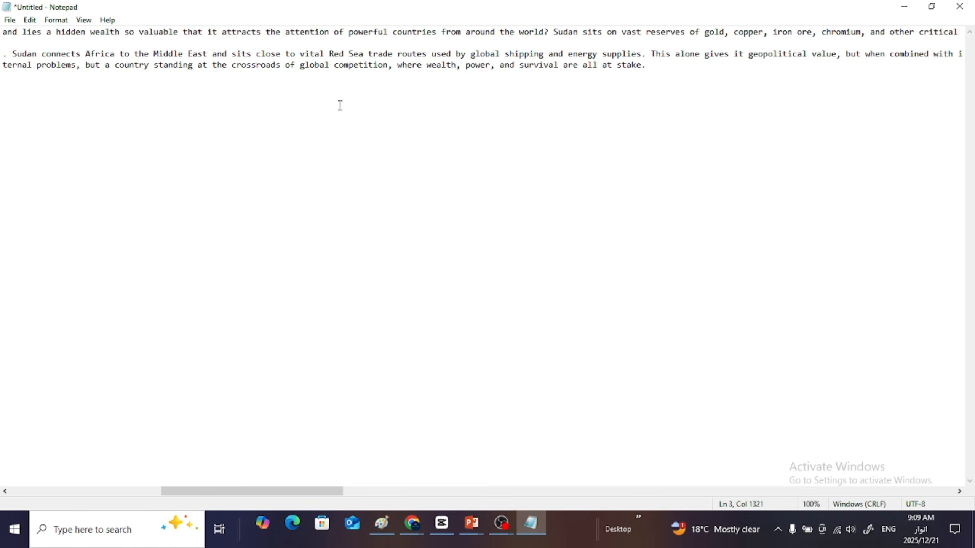
# - Restore the Notepad window to its smaller size, save the document to the Desktop as "automation 2", and minimize it
pyautogui.click(932, 7)
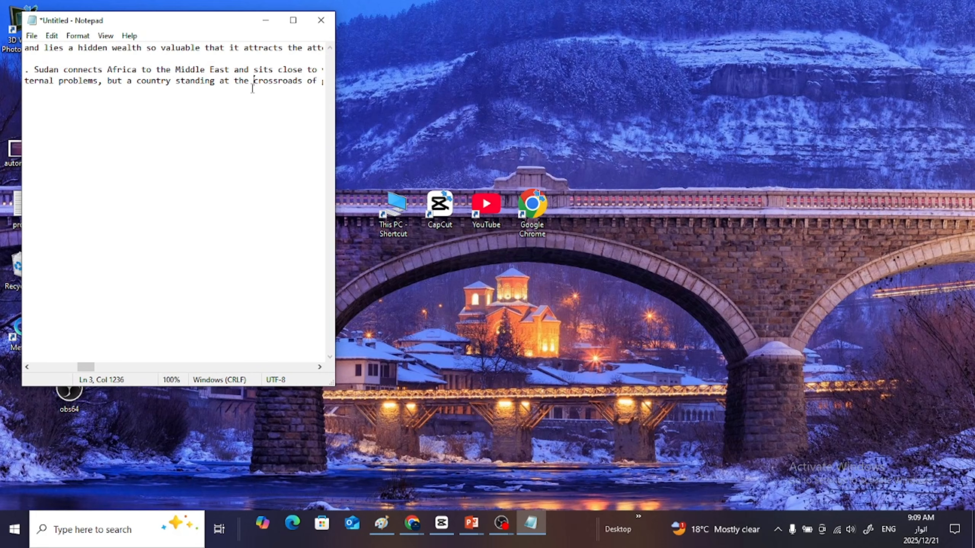
pyautogui.hotkey('ctrl', 's')
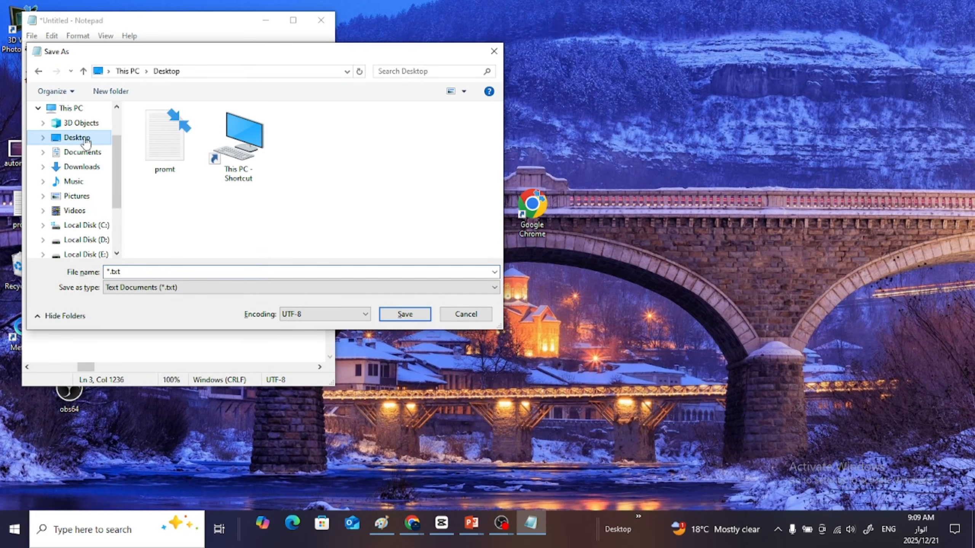
pyautogui.click(130, 272)
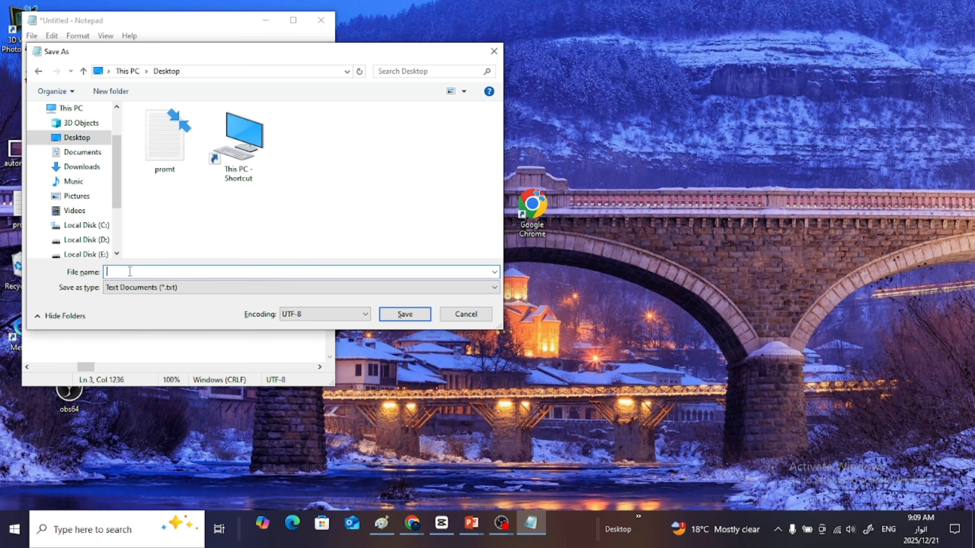
pyautogui.write('autom')
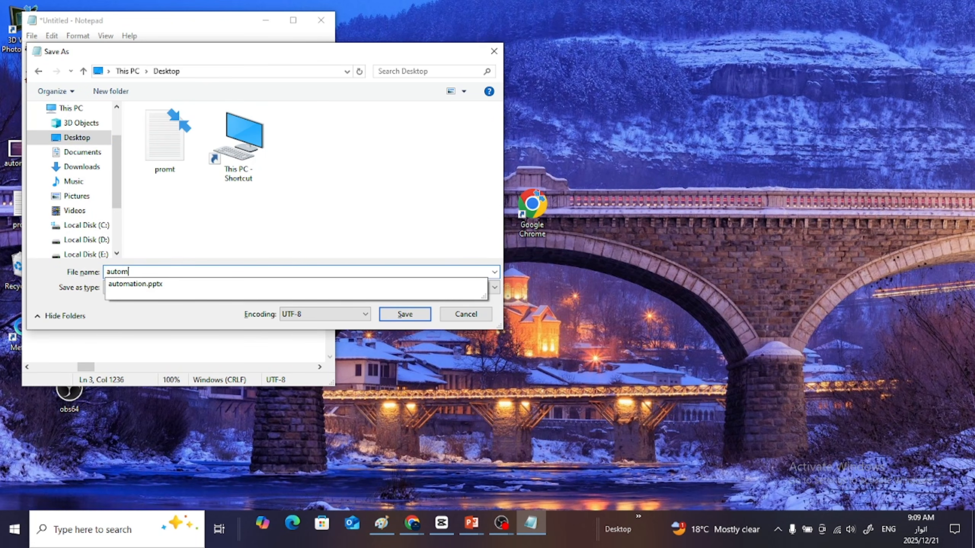
pyautogui.write('ation 2')
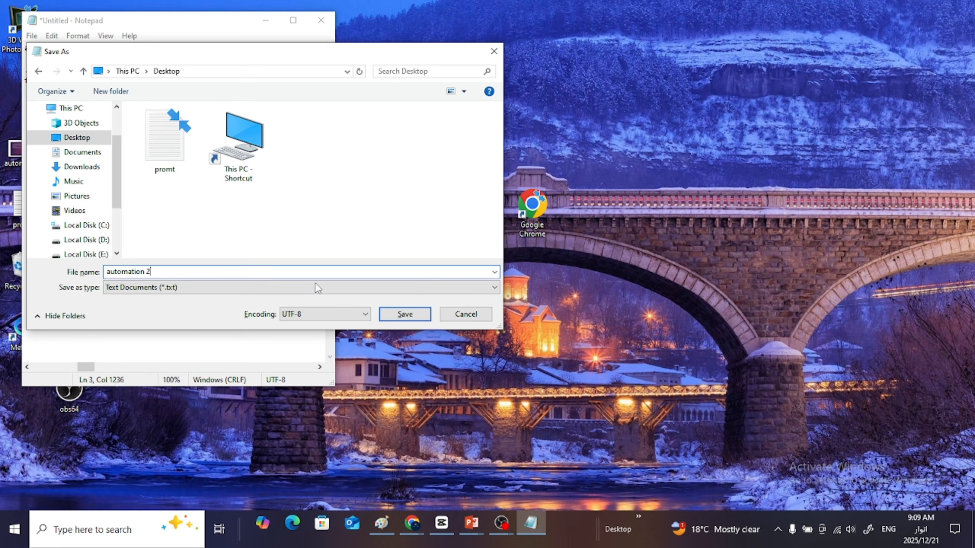
pyautogui.click(416, 316)
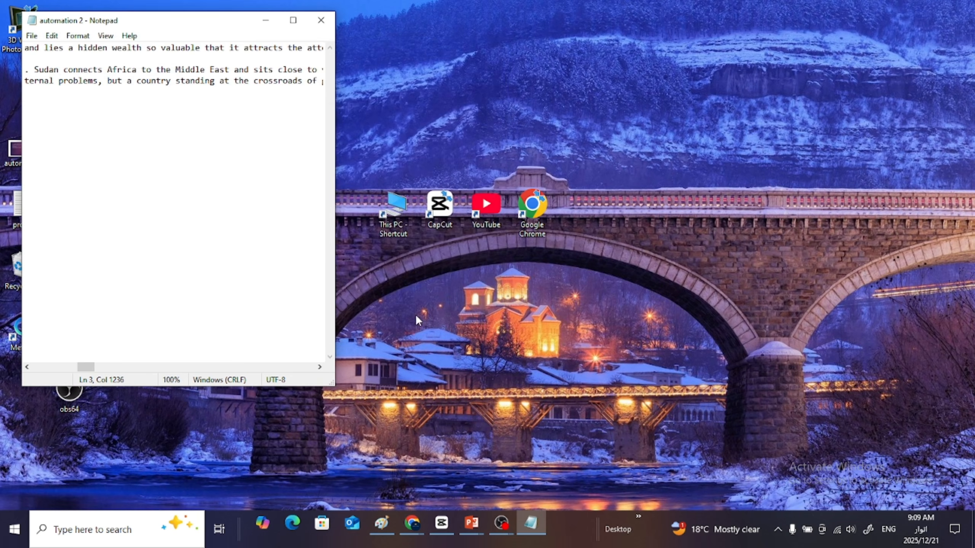
pyautogui.click(265, 21)
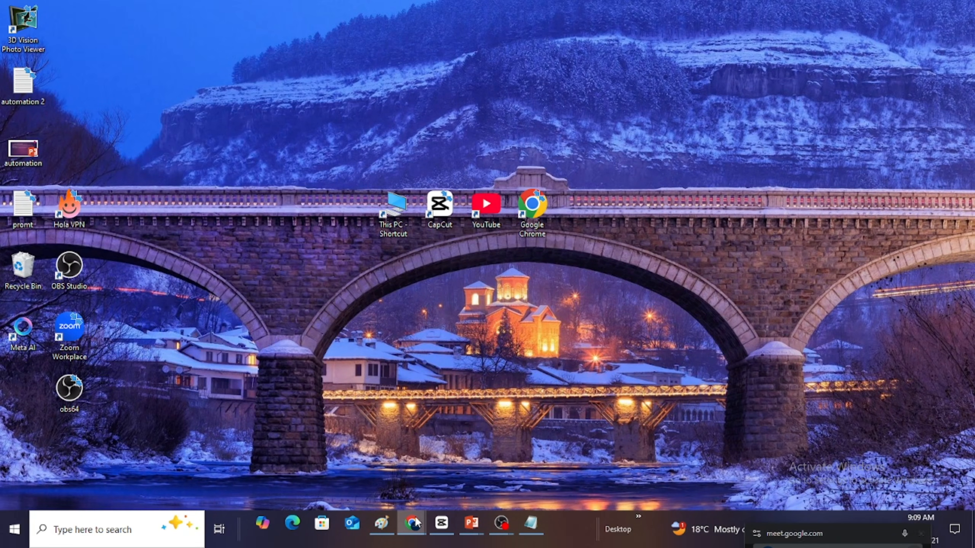
# - Switch back to the browser, open the Google Meet call, and collapse the raised hands list among the participants
pyautogui.moveTo(420, 522)
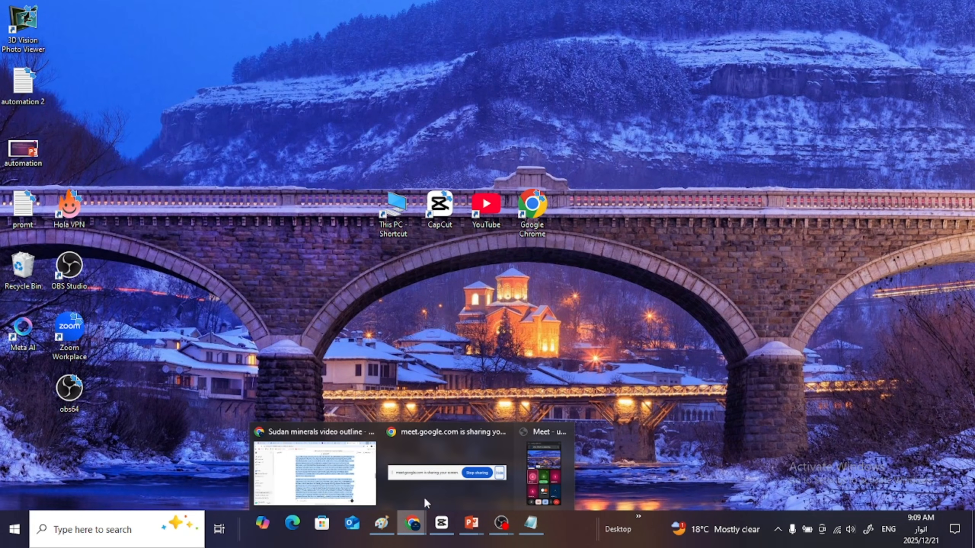
pyautogui.click(460, 452)
pyautogui.click(596, 493)
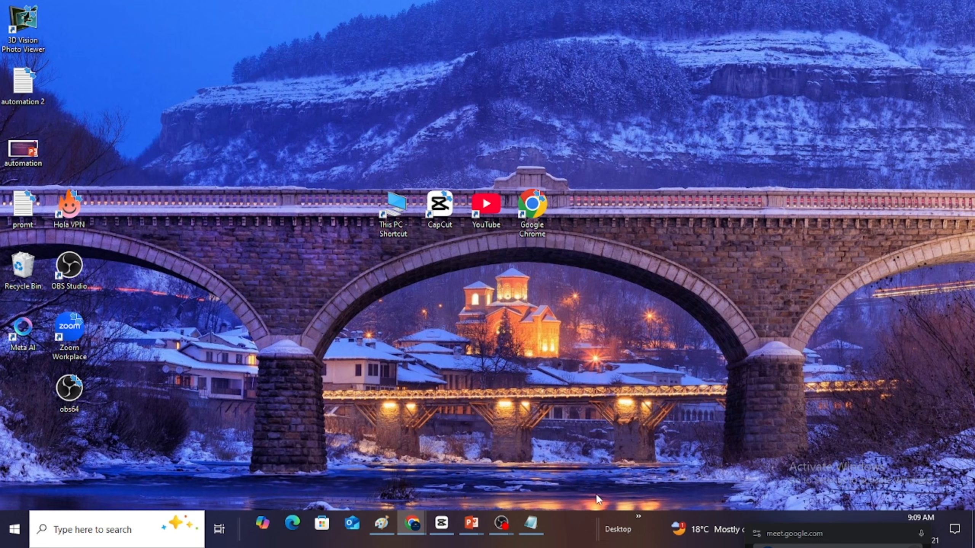
pyautogui.moveTo(420, 530)
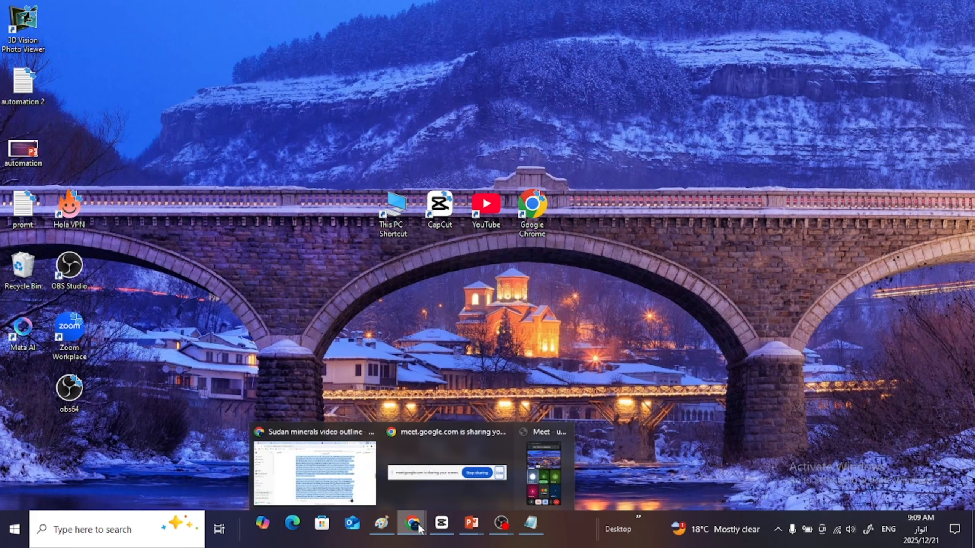
pyautogui.click(340, 475)
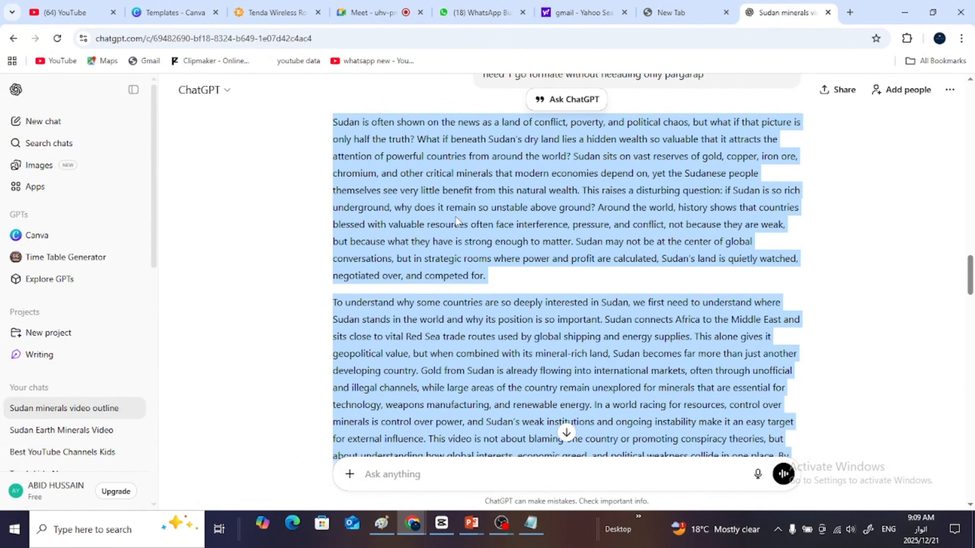
pyautogui.click(373, 22)
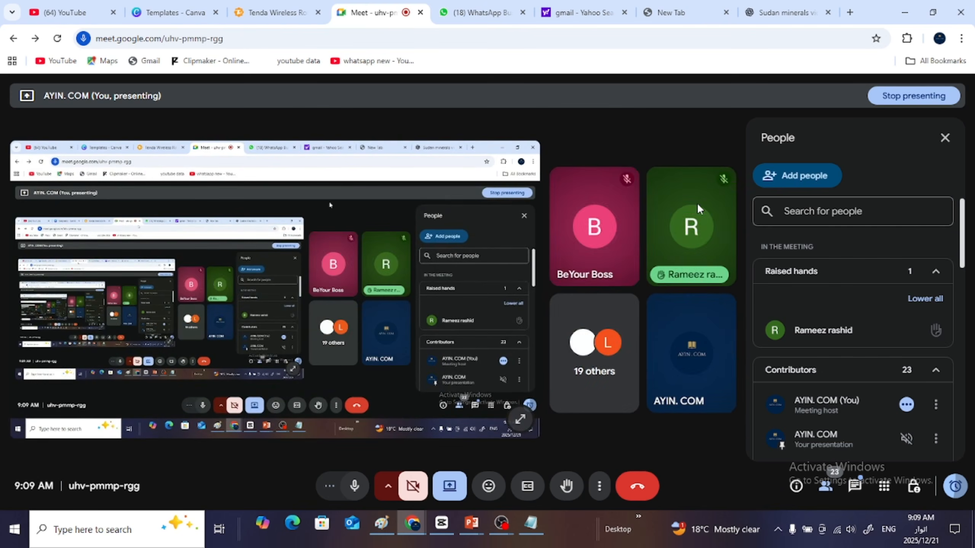
pyautogui.click(936, 273)
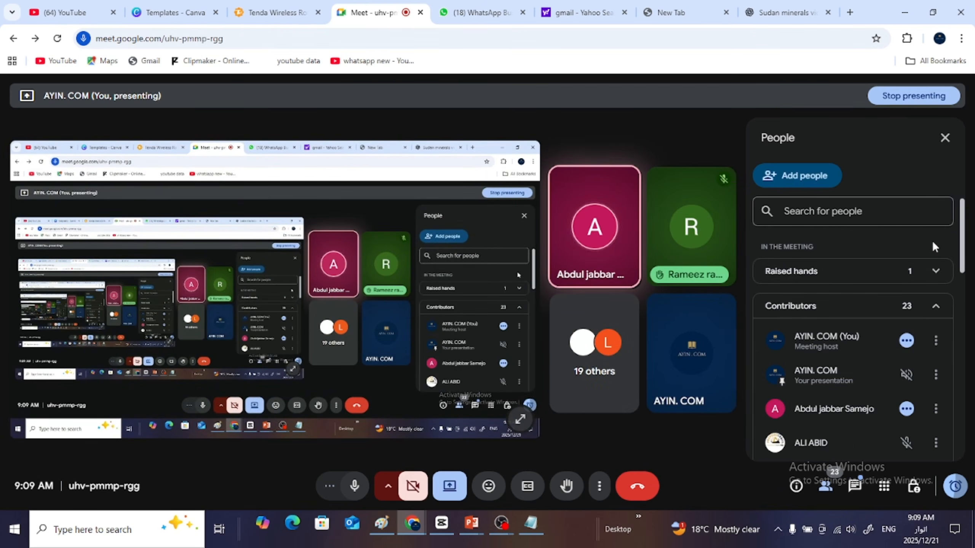
# - Look through the meeting's contributors list and meeting tools, and expand the raised hands list to check who wants to speak
pyautogui.moveTo(961, 244); pyautogui.dragTo(950, 469)
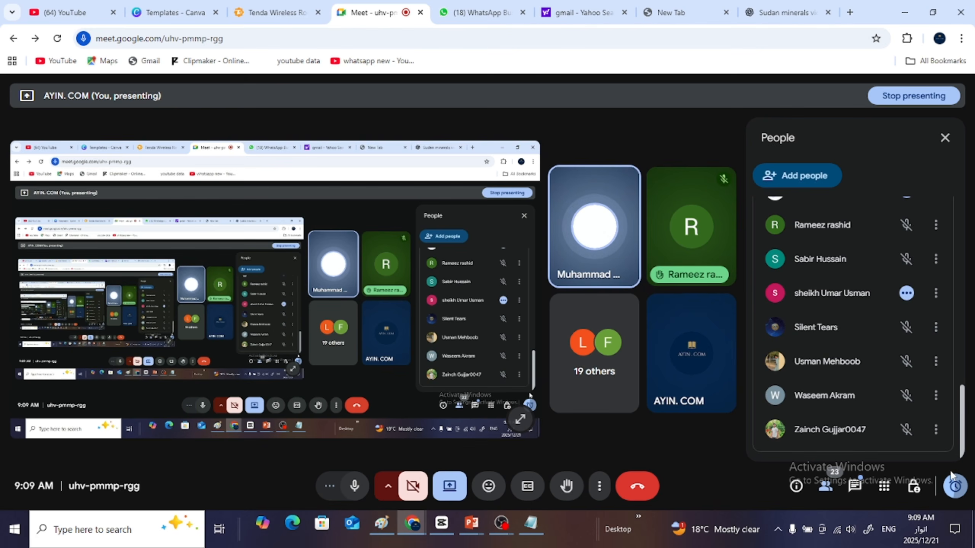
pyautogui.click(888, 489)
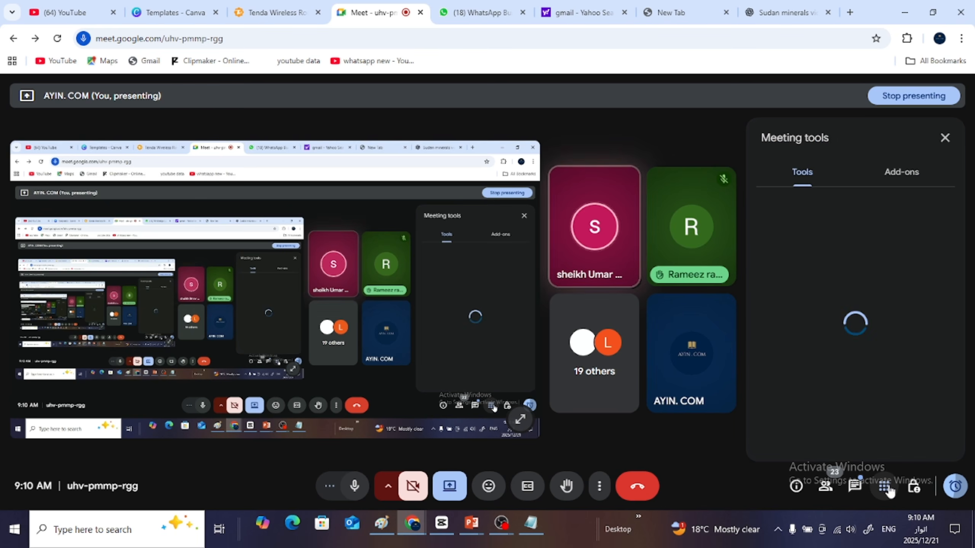
pyautogui.click(864, 492)
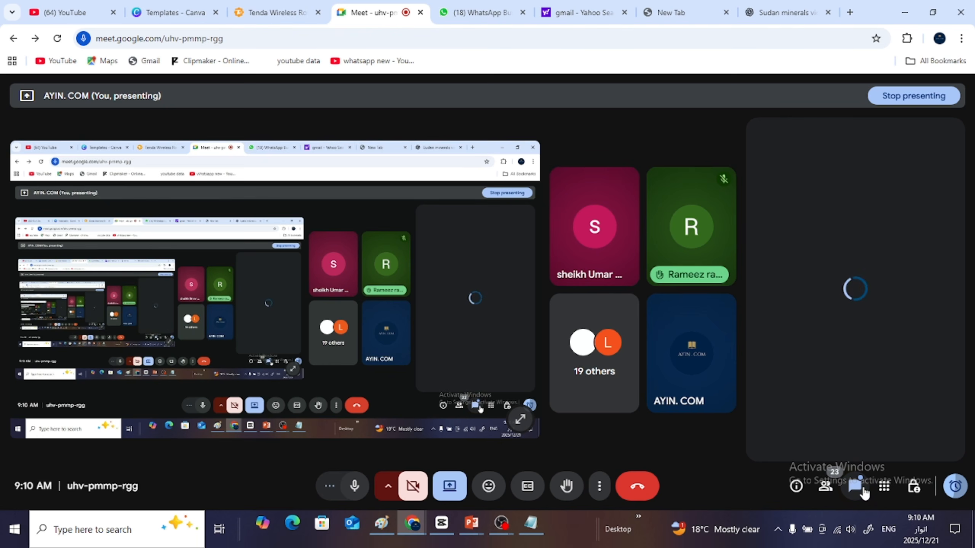
pyautogui.click(825, 487)
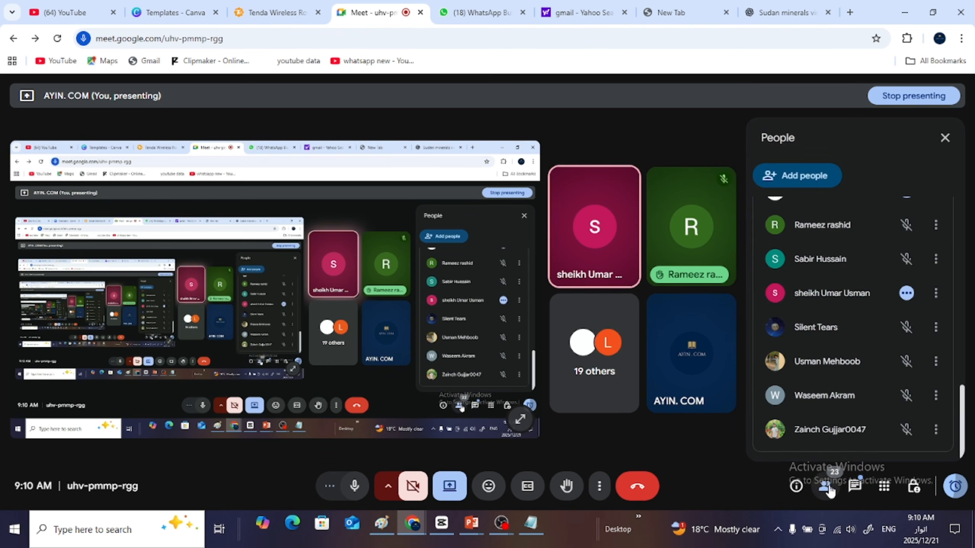
pyautogui.click(830, 490)
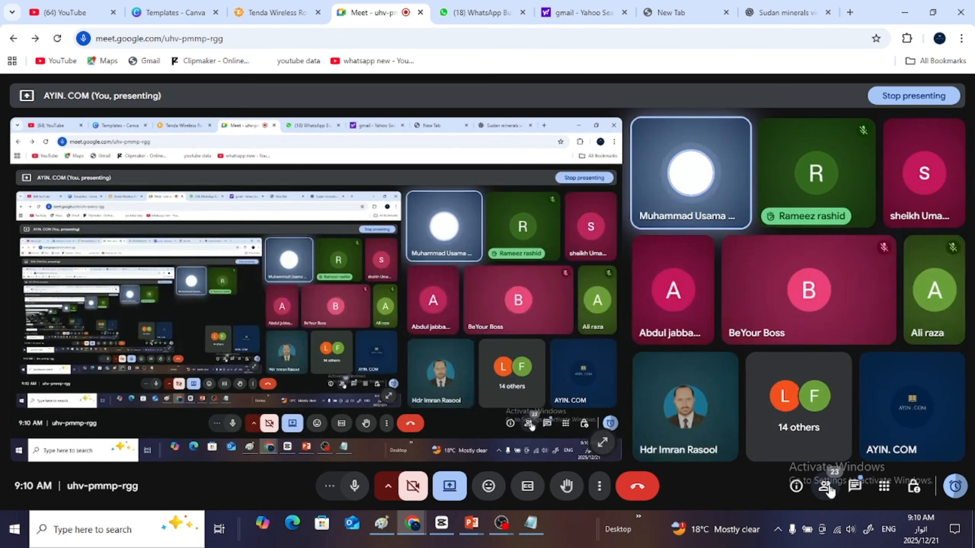
pyautogui.click(830, 490)
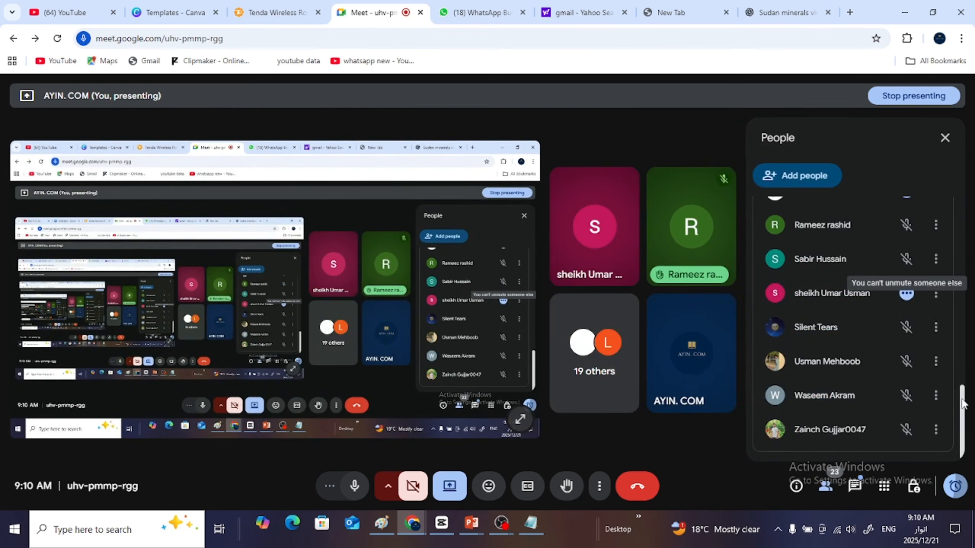
pyautogui.moveTo(962, 388); pyautogui.dragTo(952, 173)
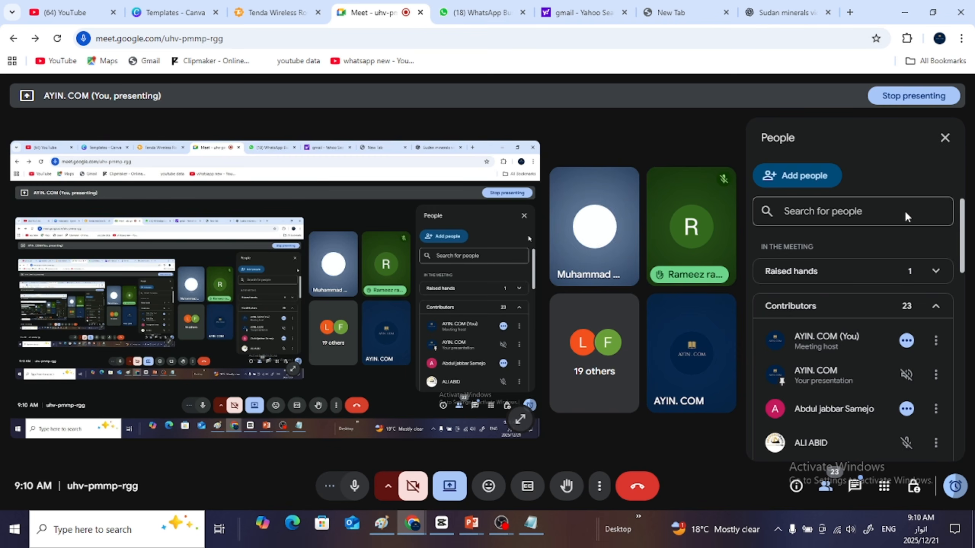
pyautogui.click(947, 273)
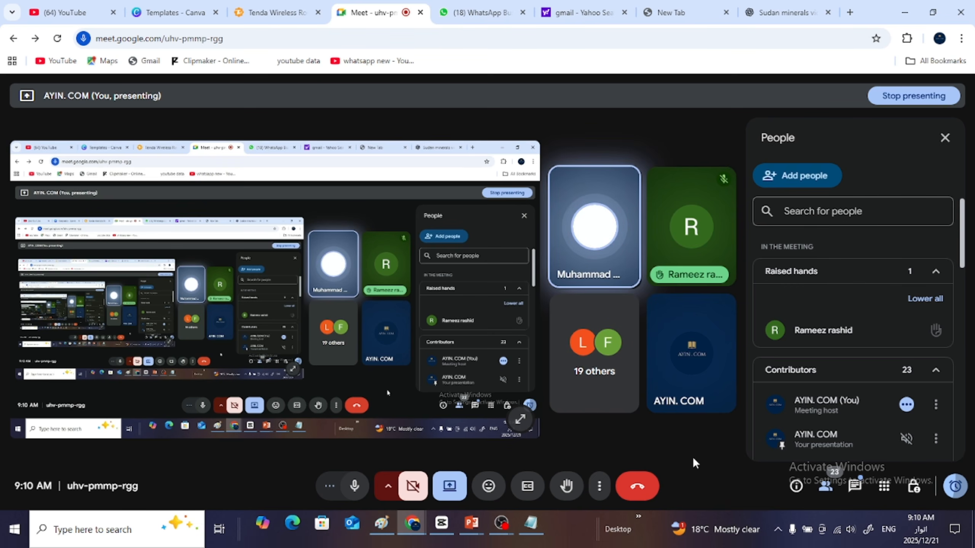
# - Check the available microphone devices in the call's audio settings and close the settings without changing them
pyautogui.click(600, 487)
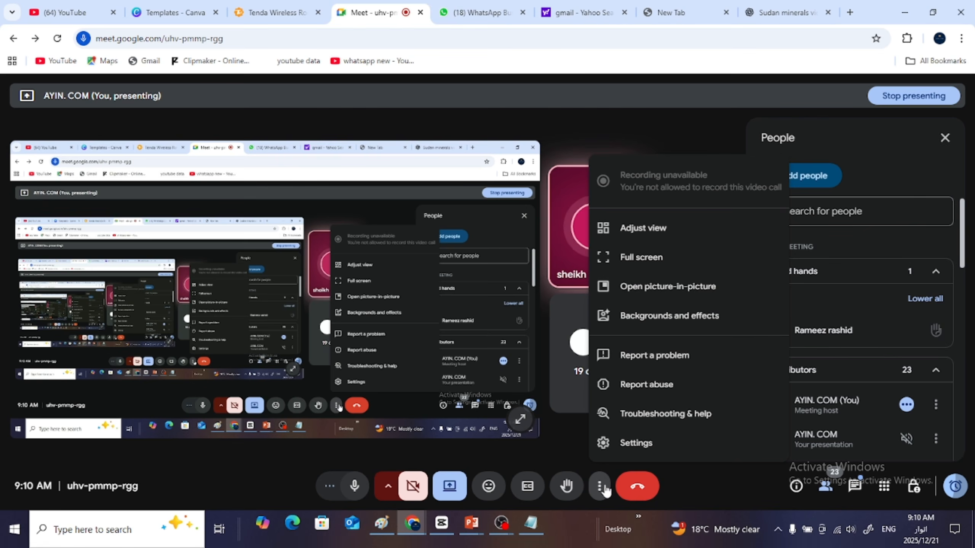
pyautogui.click(649, 448)
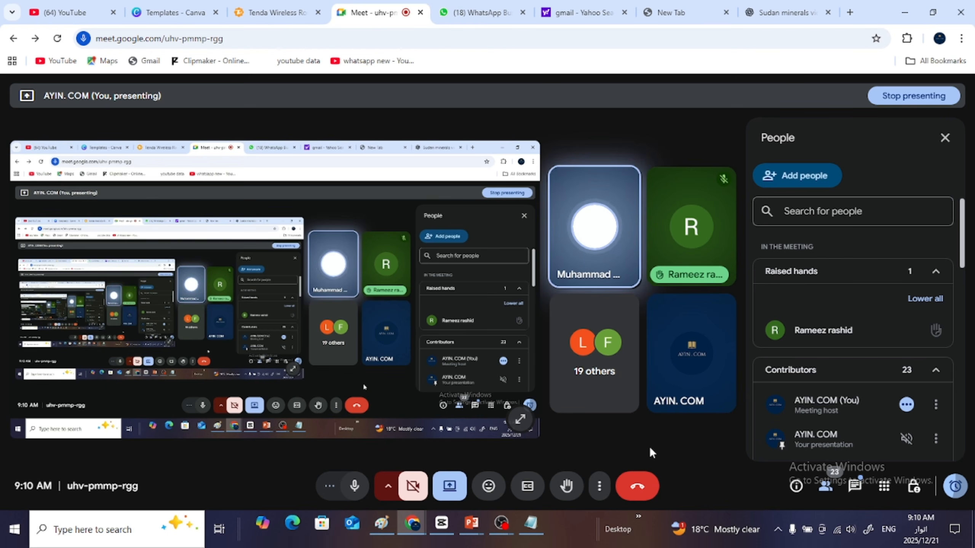
pyautogui.click(449, 487)
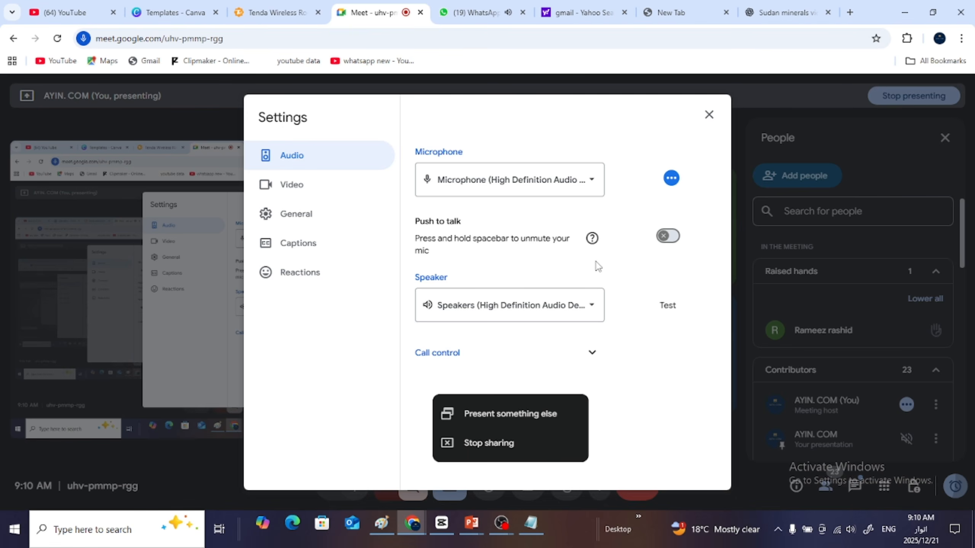
pyautogui.click(593, 179)
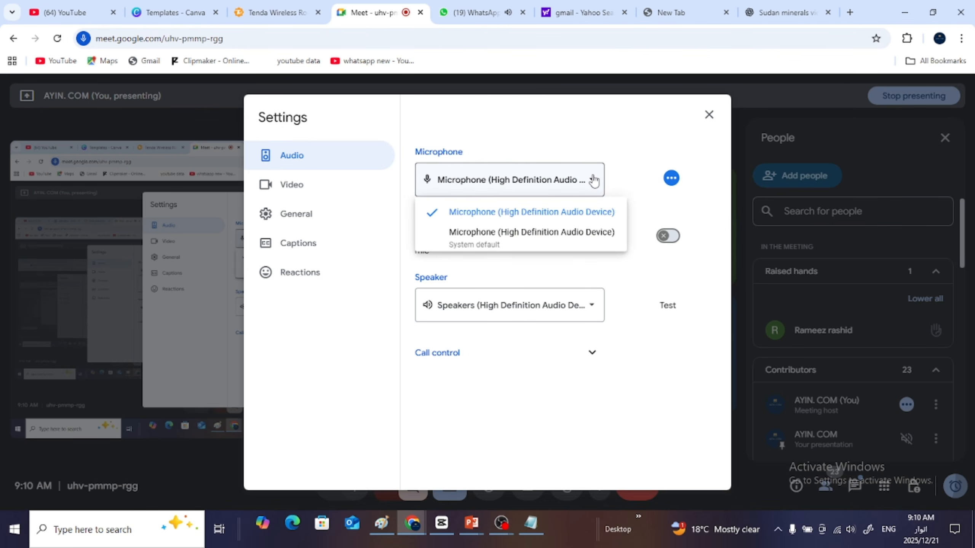
pyautogui.click(594, 179)
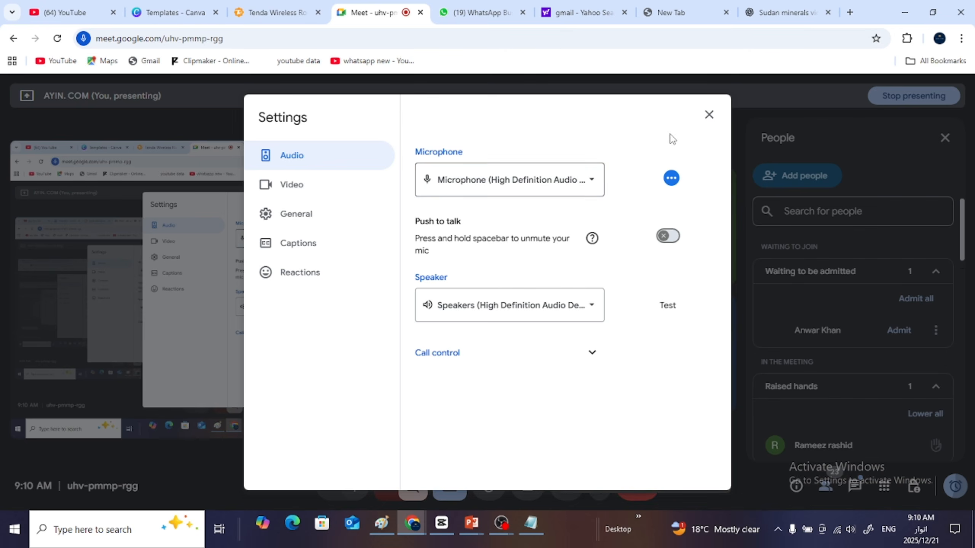
pyautogui.click(708, 115)
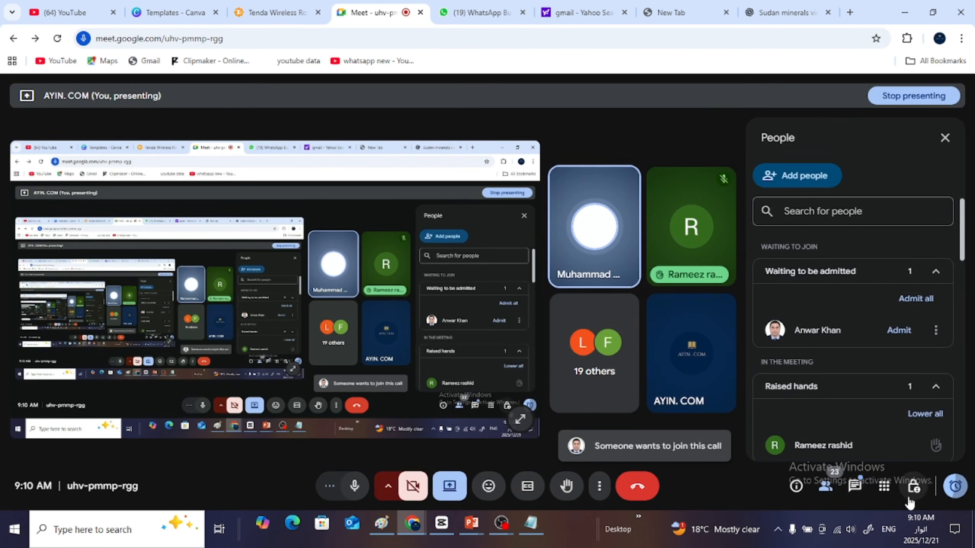
# - View the pending join request and admit all participants waiting to join the meeting
pyautogui.click(823, 487)
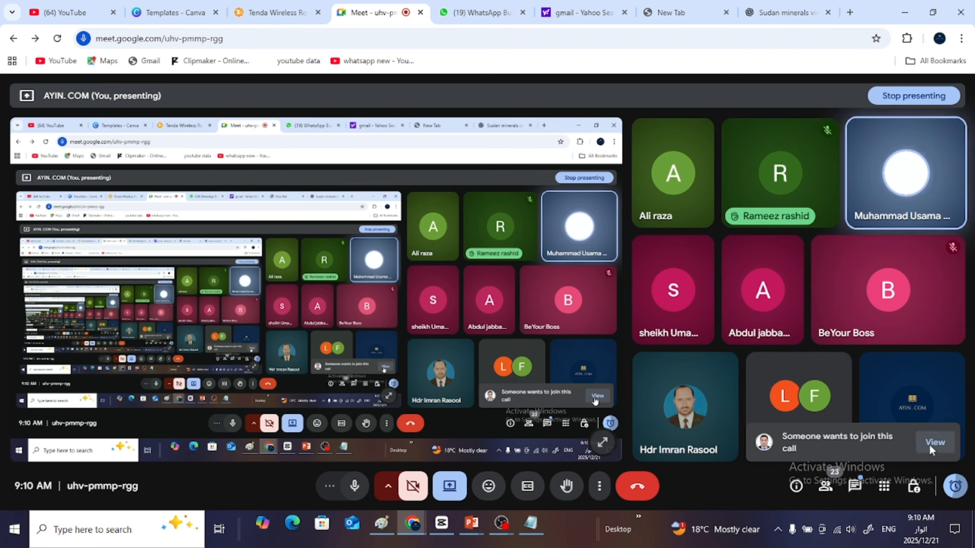
pyautogui.click(929, 444)
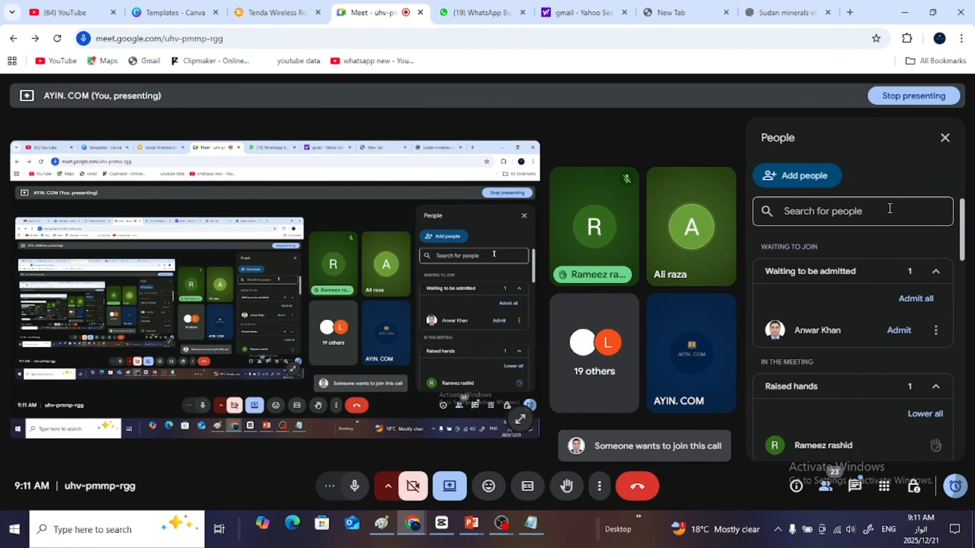
pyautogui.click(916, 299)
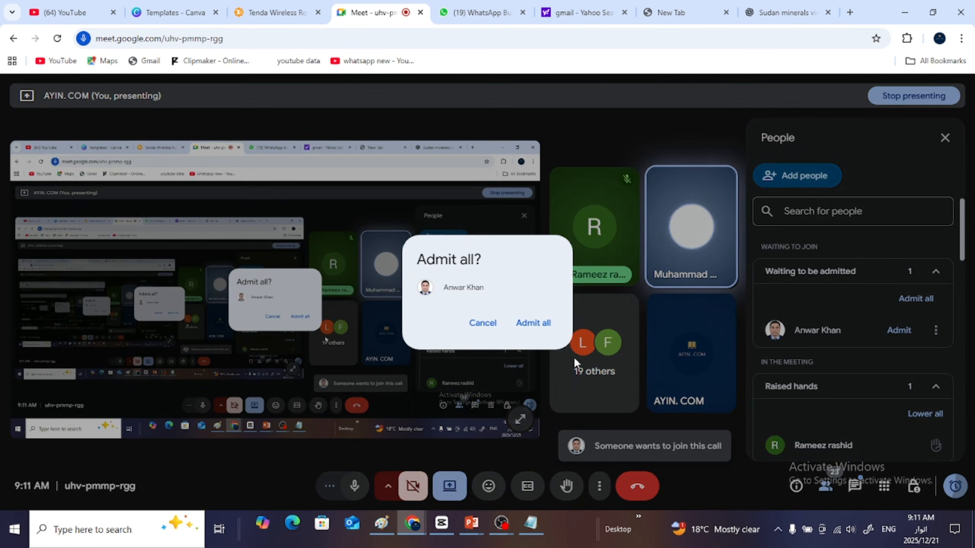
pyautogui.click(532, 323)
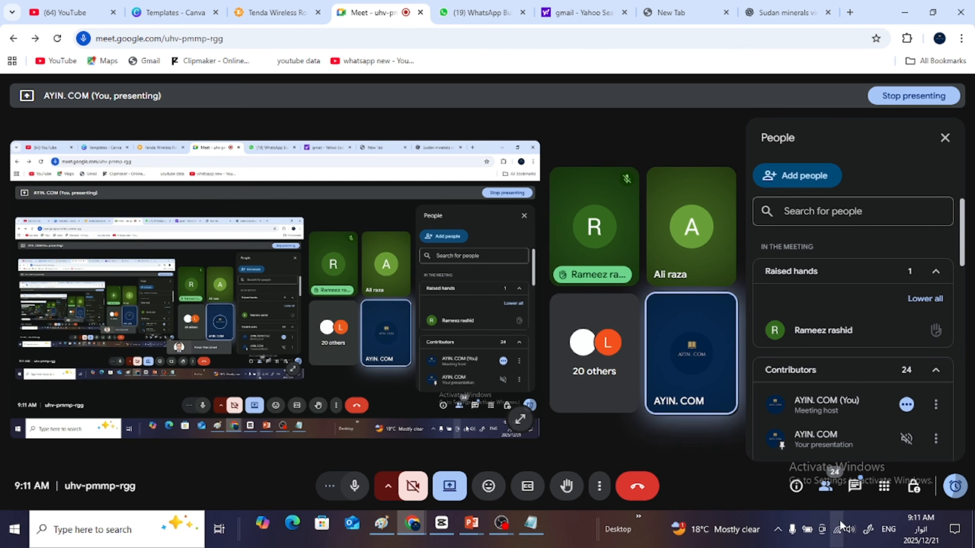
pyautogui.click(831, 487)
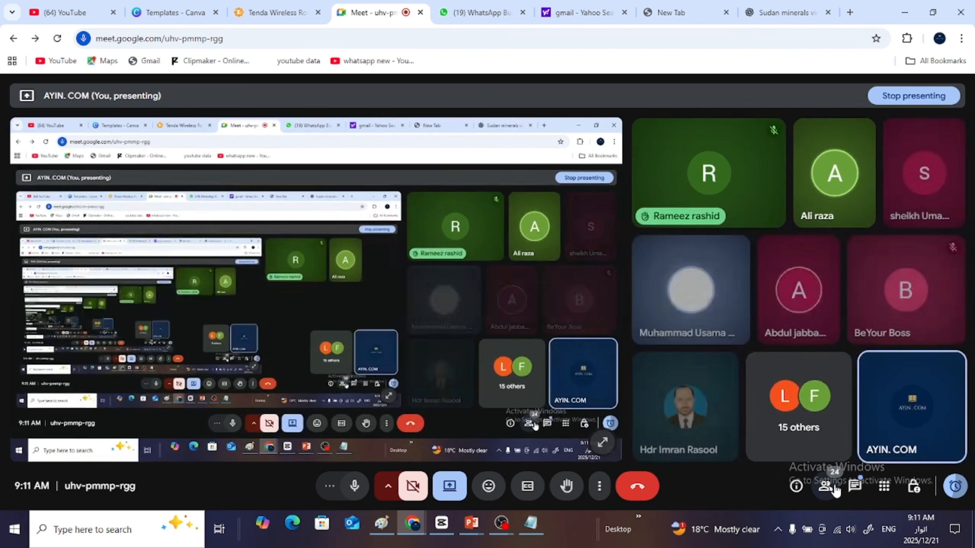
pyautogui.click(832, 486)
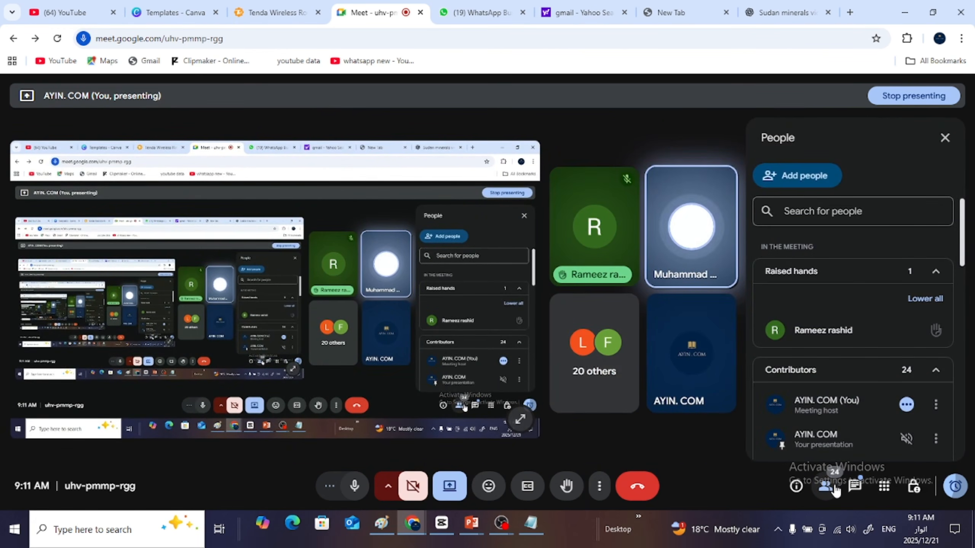
pyautogui.click(903, 7)
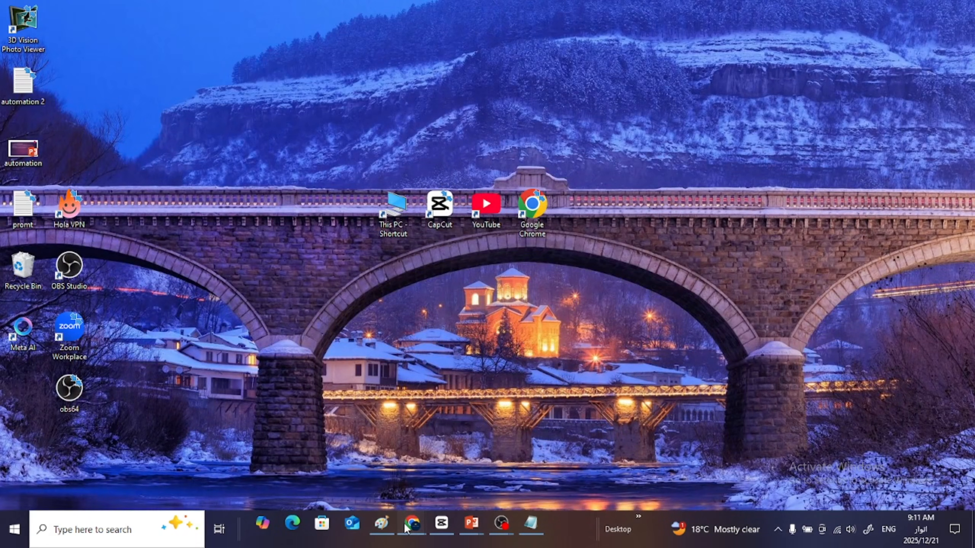
pyautogui.moveTo(407, 529)
pyautogui.click(367, 473)
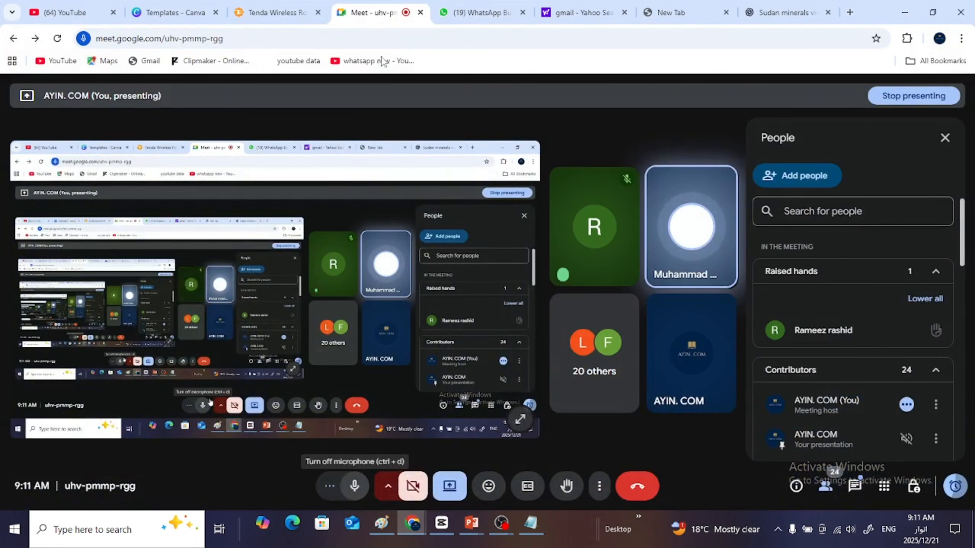
# - Switch to the ChatGPT conversation, bring up the "automation 2" Notepad document maximized, and move the floating Meet window out of its way
pyautogui.click(779, 6)
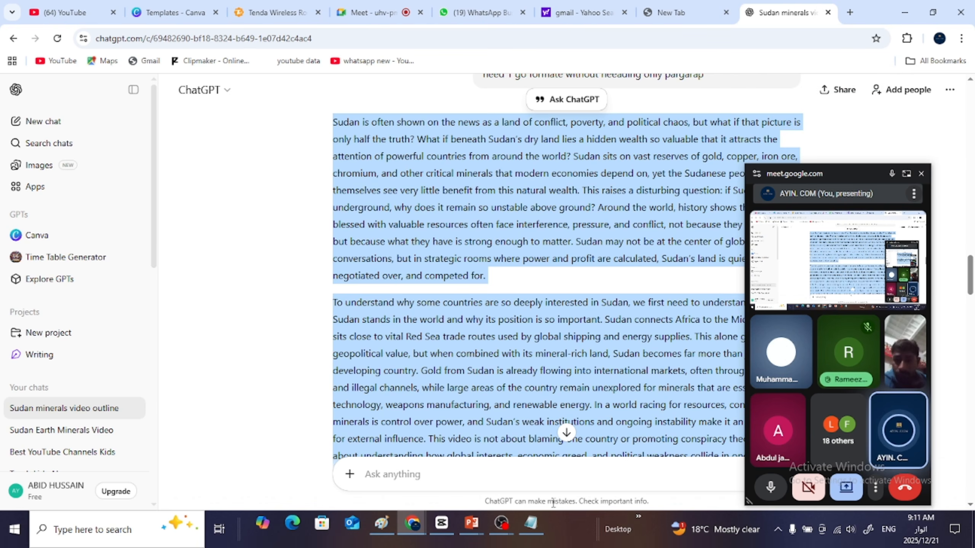
pyautogui.click(531, 528)
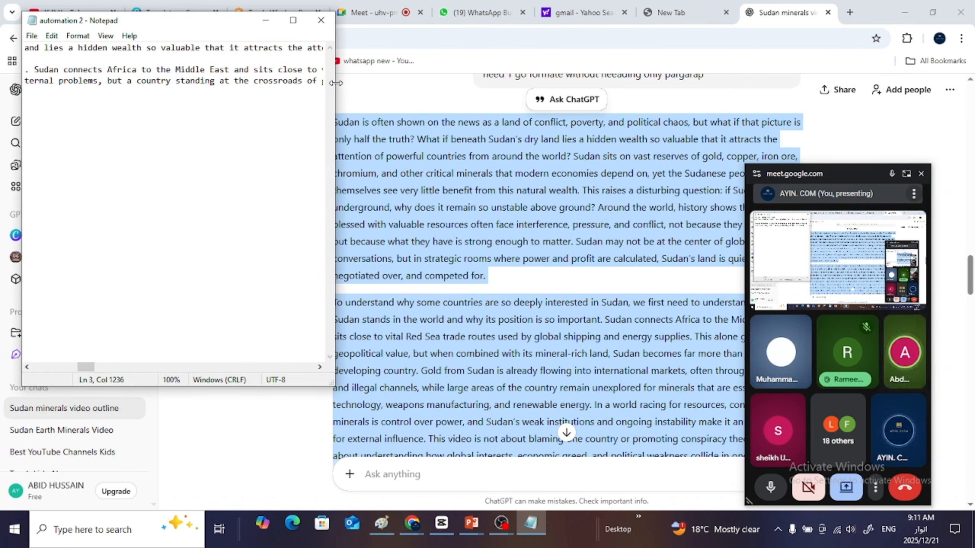
pyautogui.click(293, 20)
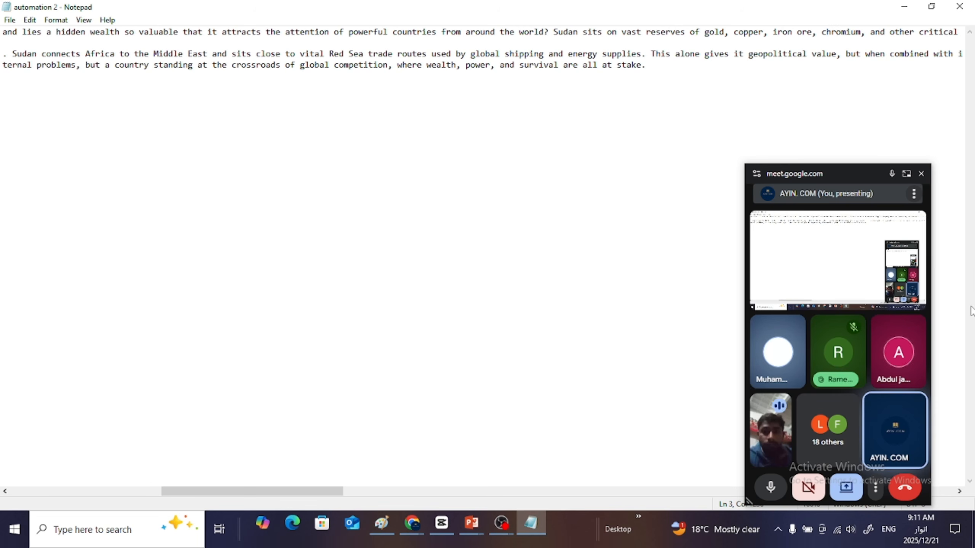
pyautogui.moveTo(864, 175); pyautogui.dragTo(929, 547)
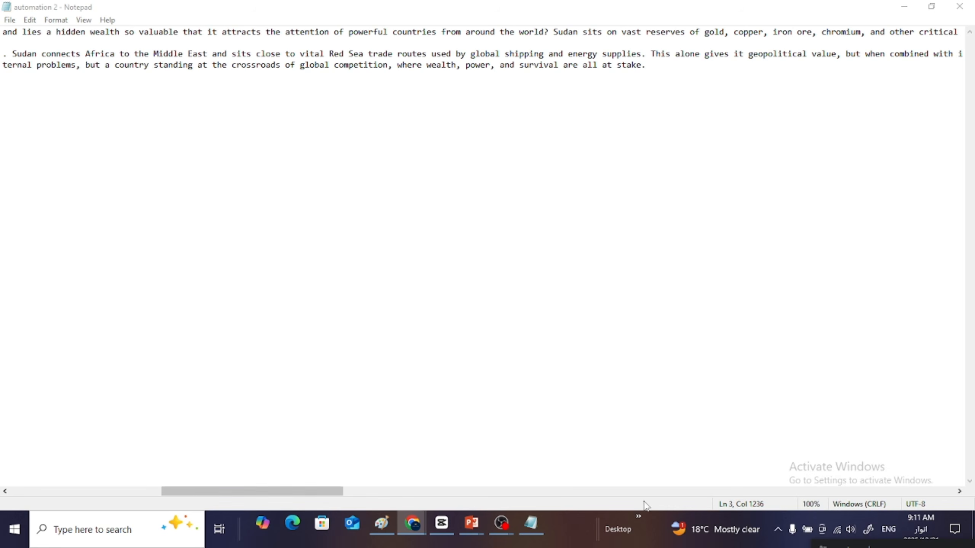
# - Review the long lines of the hook and intro text in "automation 2", highlighting the whole text briefly
pyautogui.moveTo(308, 492); pyautogui.dragTo(921, 476)
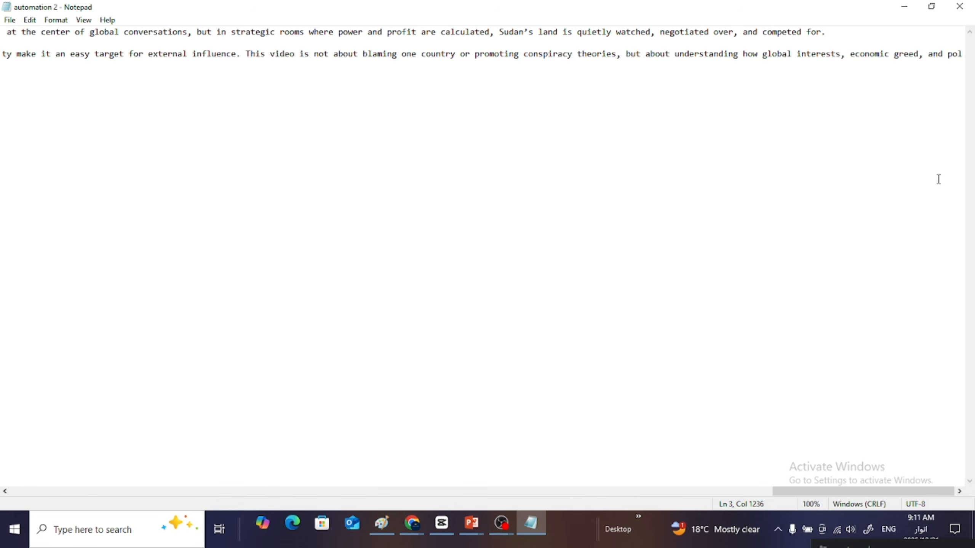
pyautogui.click(962, 63)
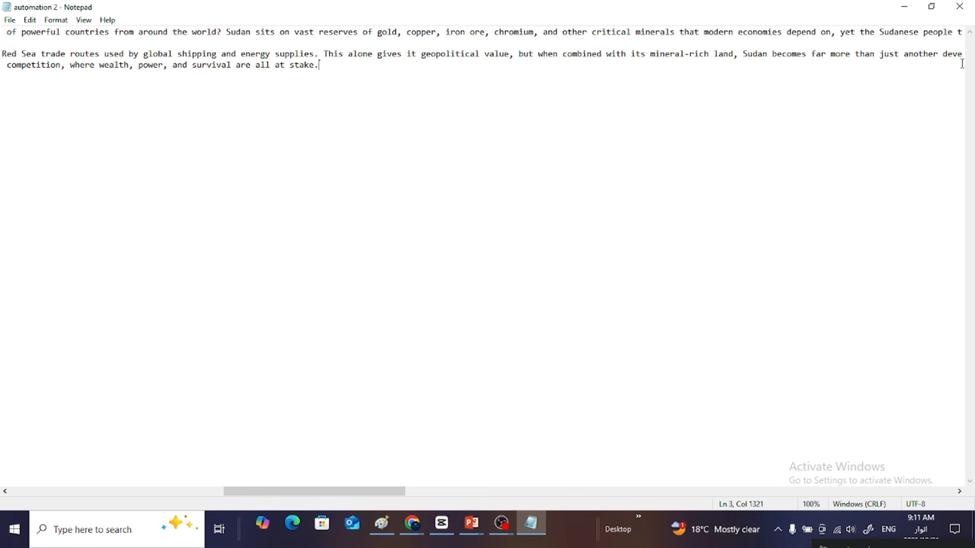
pyautogui.hotkey('ctrl', 'a')
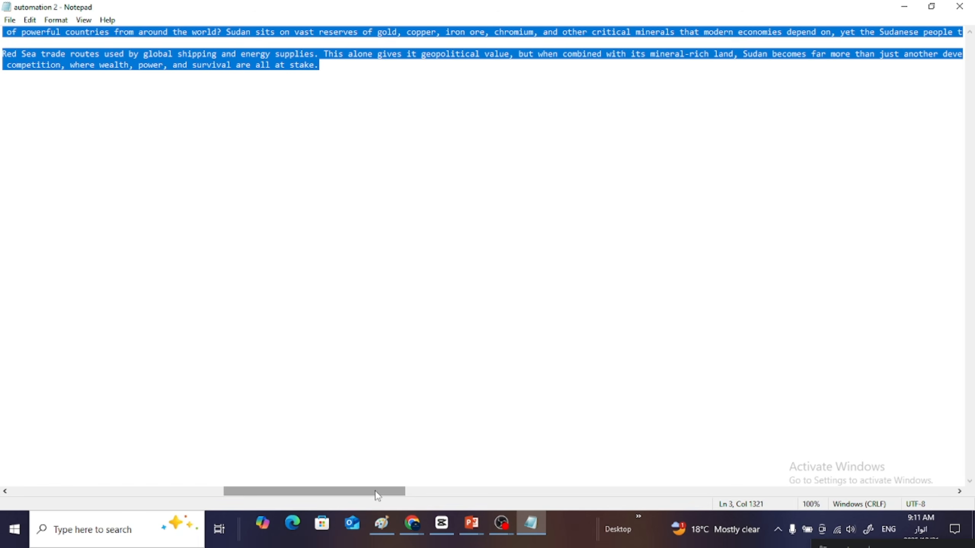
pyautogui.moveTo(374, 491); pyautogui.dragTo(250, 464)
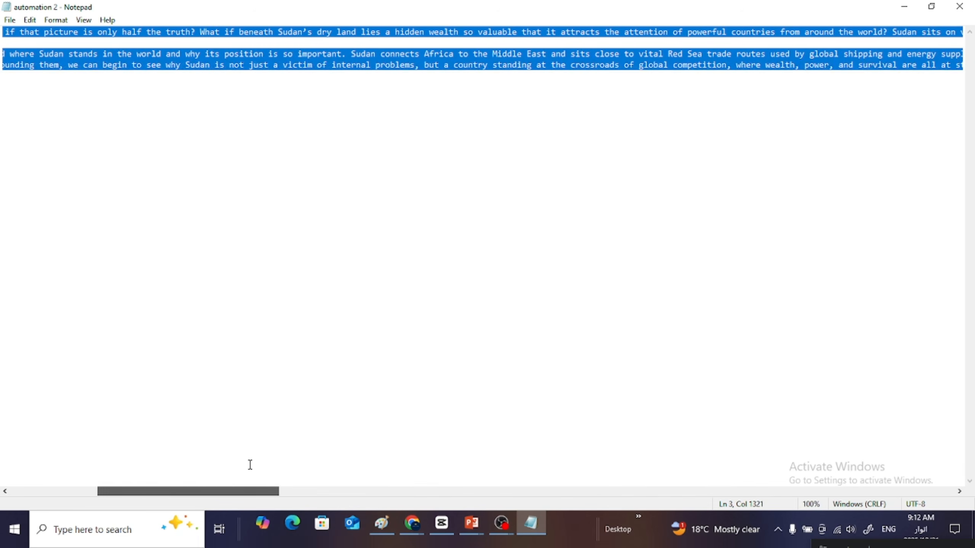
pyautogui.click(890, 87)
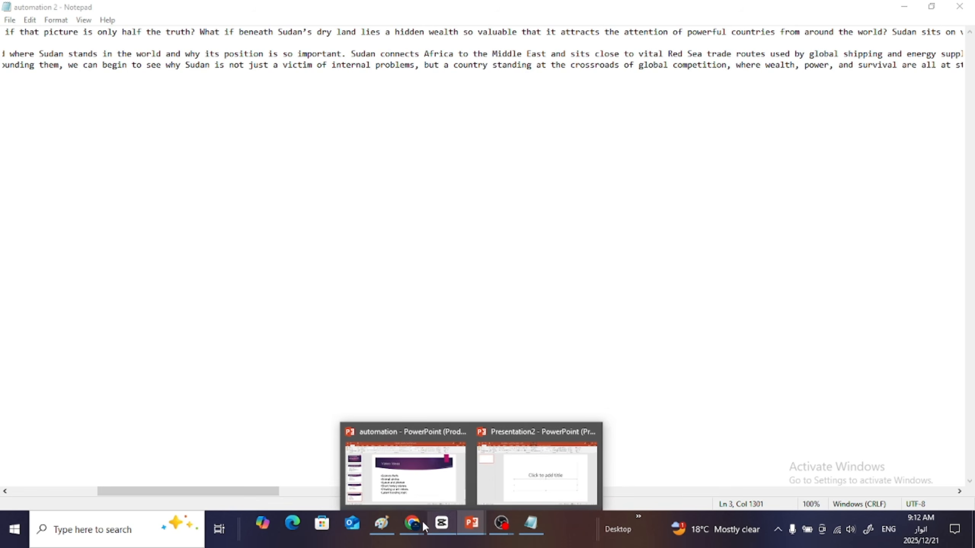
# - Switch to the Sudan minerals ChatGPT conversation and copy the script text from Chapter 1 through the end of Chapter 8
pyautogui.moveTo(425, 528)
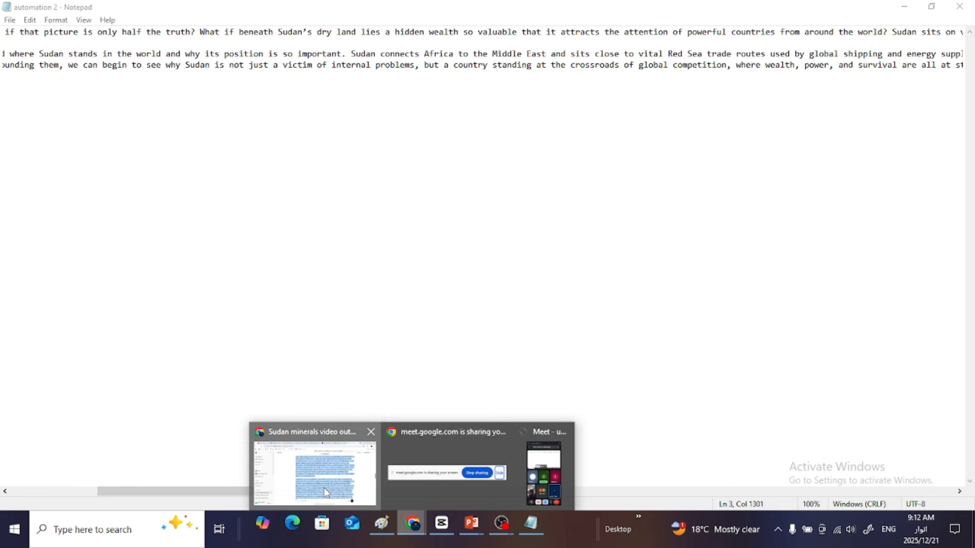
pyautogui.click(326, 492)
pyautogui.scroll(-10, 468, 164)
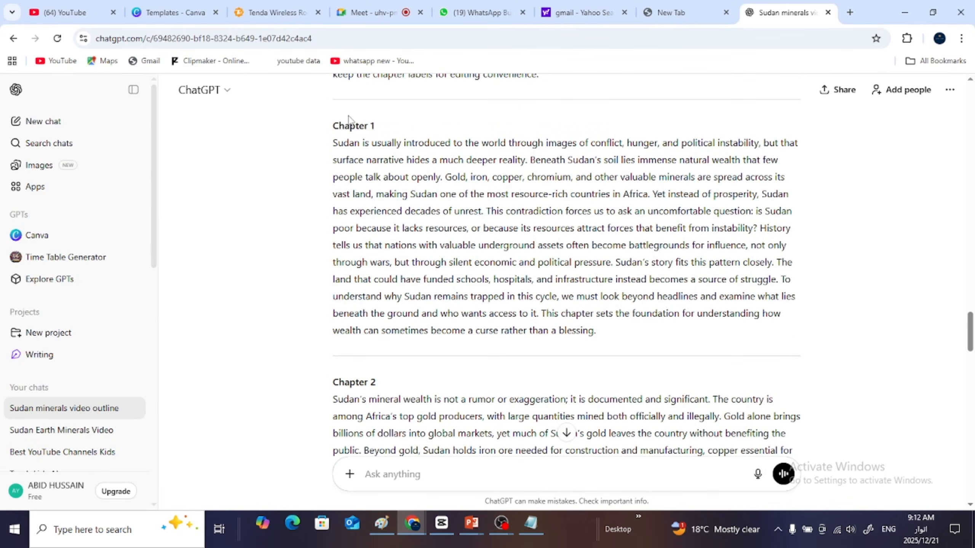
pyautogui.moveTo(335, 125); pyautogui.dragTo(708, 220)
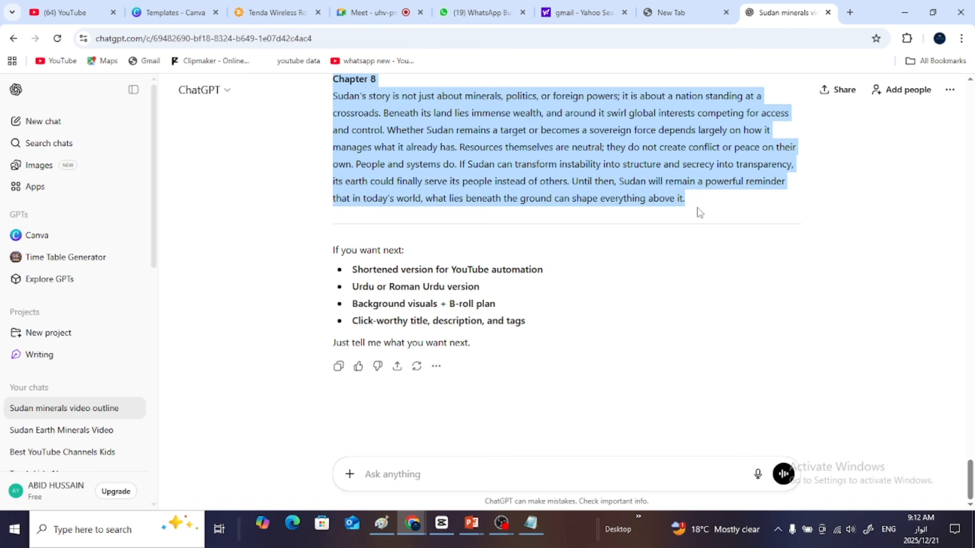
# - Paste the eight chapters below the intro text in the "automation 2" Notepad document, save it, and shrink and move its window
pyautogui.click(529, 524)
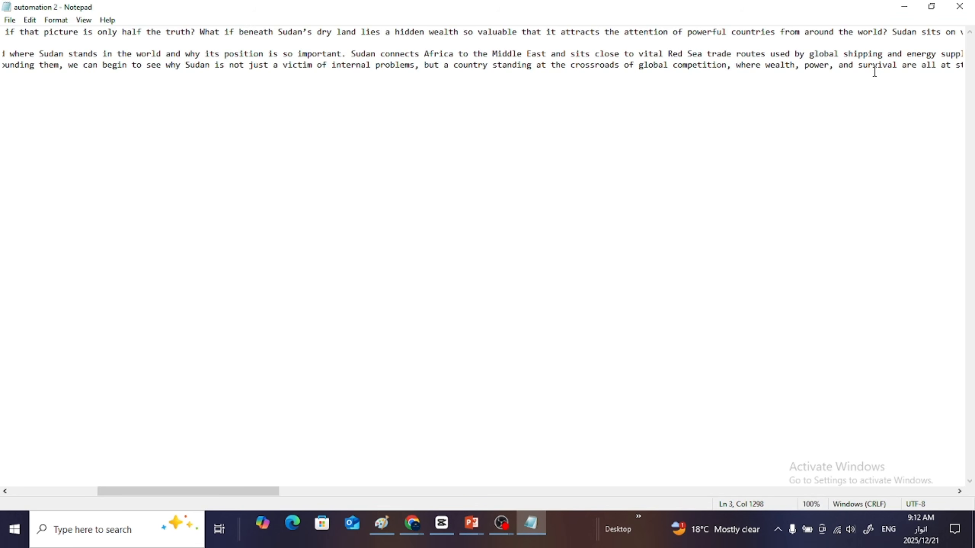
pyautogui.press('Right')
pyautogui.press('Right')
pyautogui.press('Right')
pyautogui.press('Right')
pyautogui.press('Right')
pyautogui.press('Right')
pyautogui.press('Right')
pyautogui.press('Right')
pyautogui.press('Right')
pyautogui.press('Right')
pyautogui.press('Right')
pyautogui.press('Right')
pyautogui.press('Right')
pyautogui.press('Right')
pyautogui.press('Right')
pyautogui.press('Right')
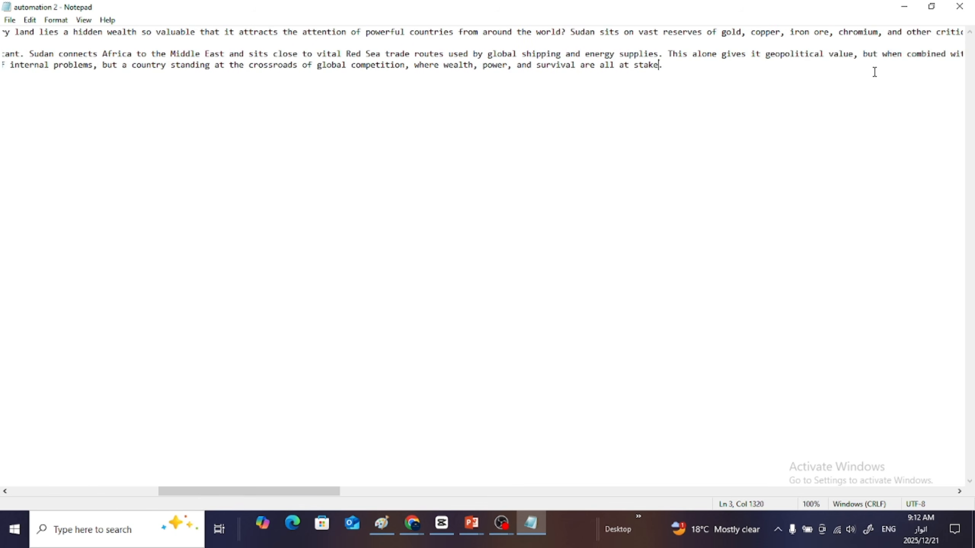
pyautogui.press('Return')
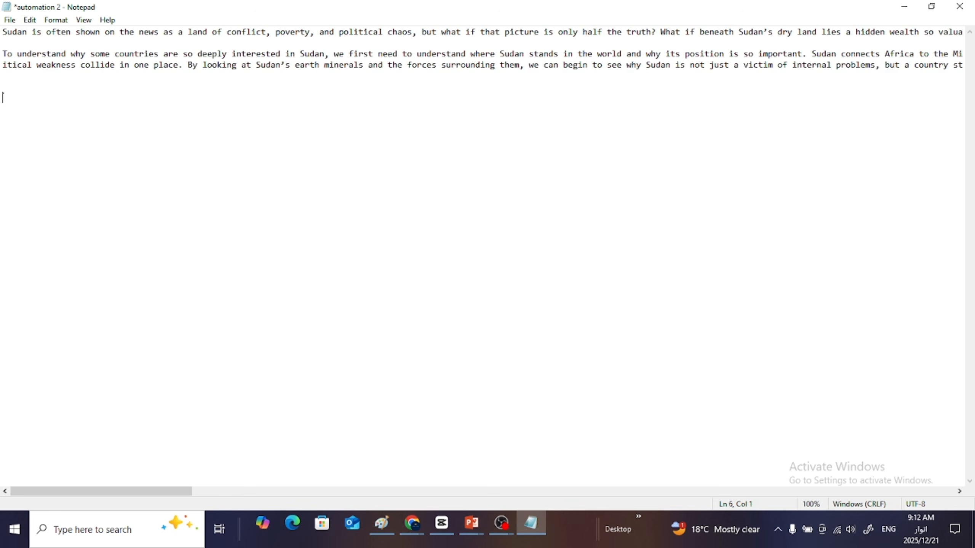
pyautogui.hotkey('ctrl', 'v')
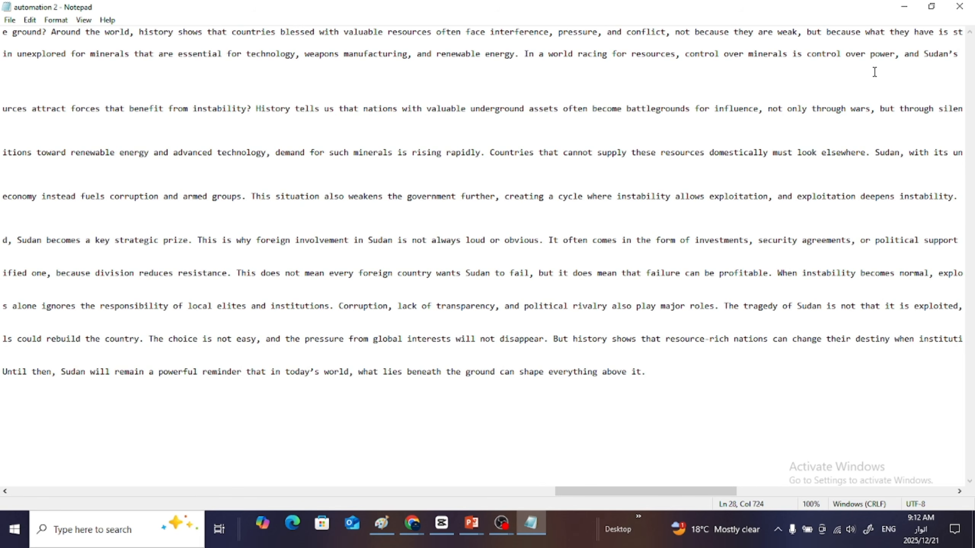
pyautogui.click(931, 11)
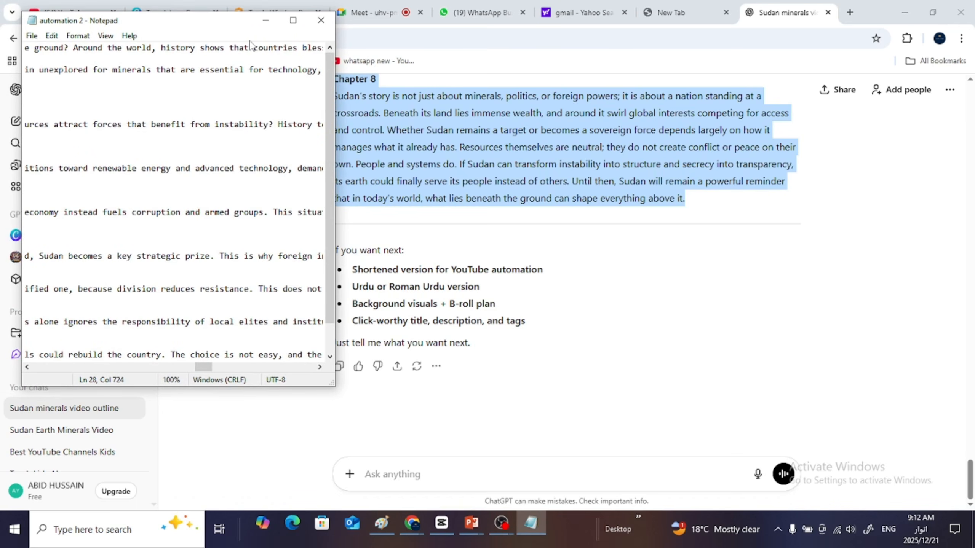
pyautogui.moveTo(234, 31); pyautogui.dragTo(477, 37)
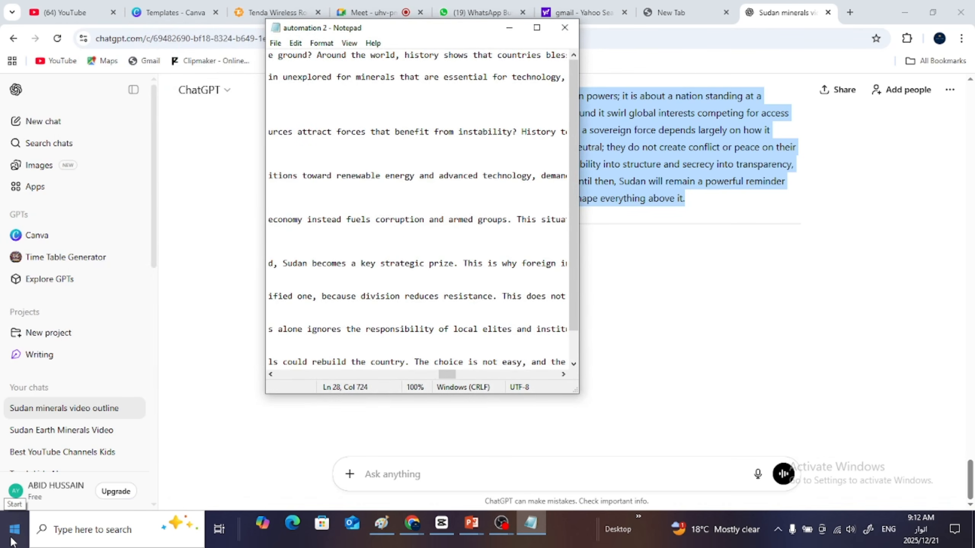
# - Open Word with a blank document and paste the eight copied chapters into it
pyautogui.click(3, 541)
pyautogui.write('word')
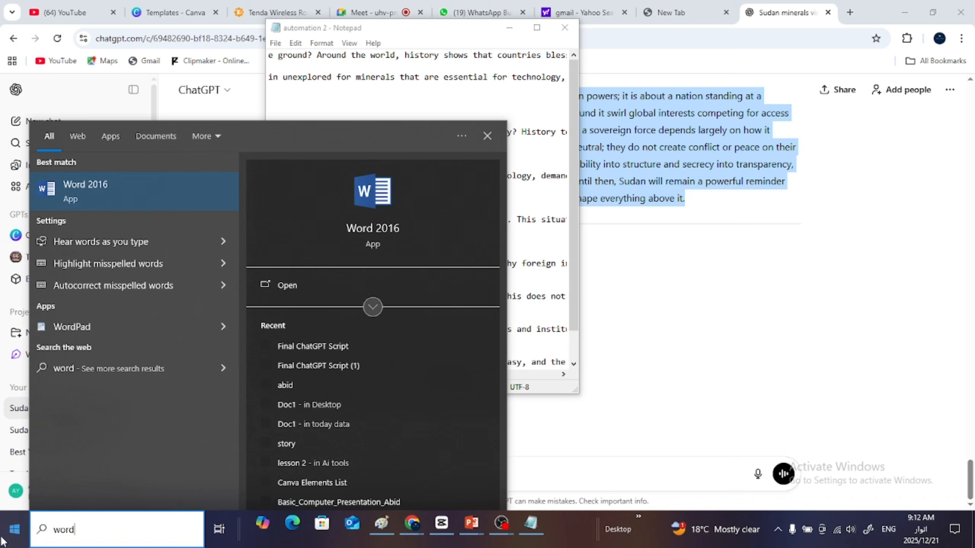
pyautogui.click(102, 210)
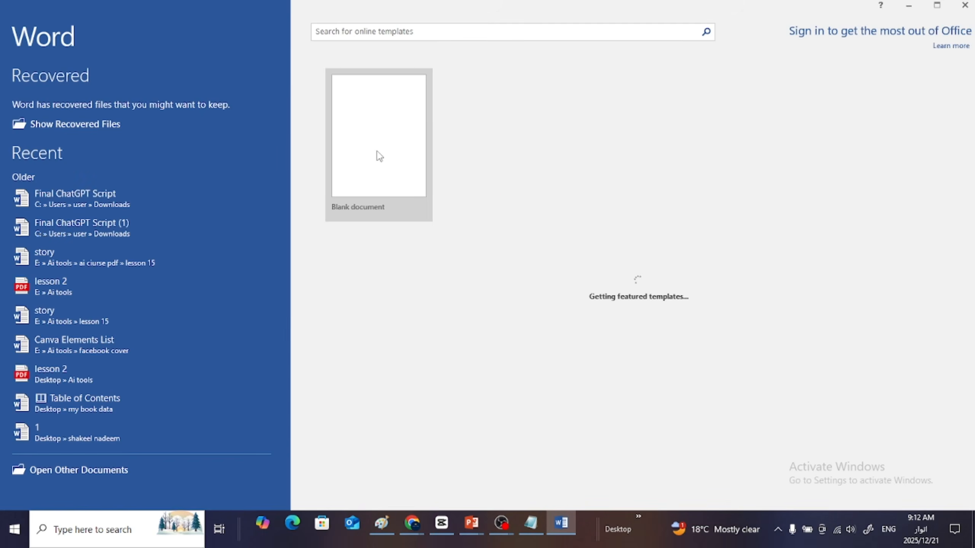
pyautogui.click(378, 156)
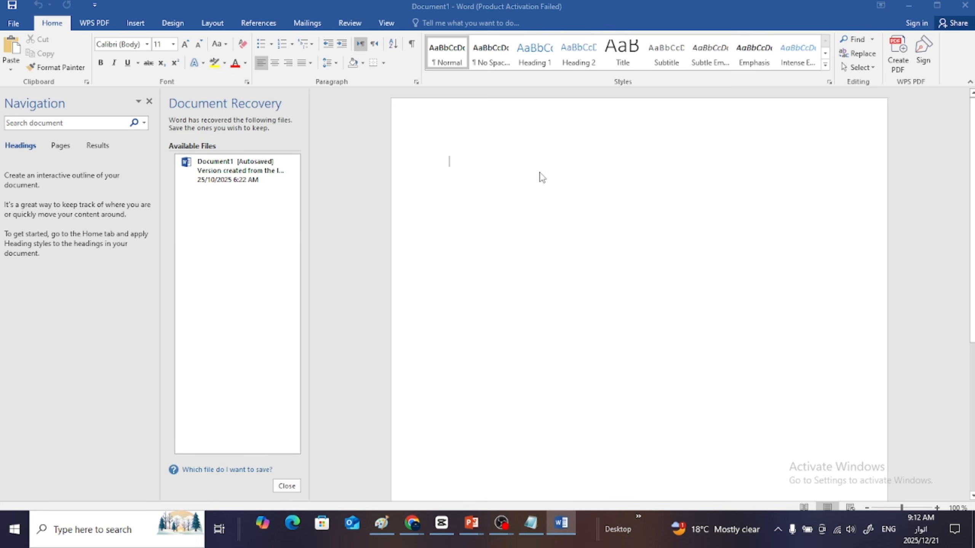
pyautogui.click(626, 124)
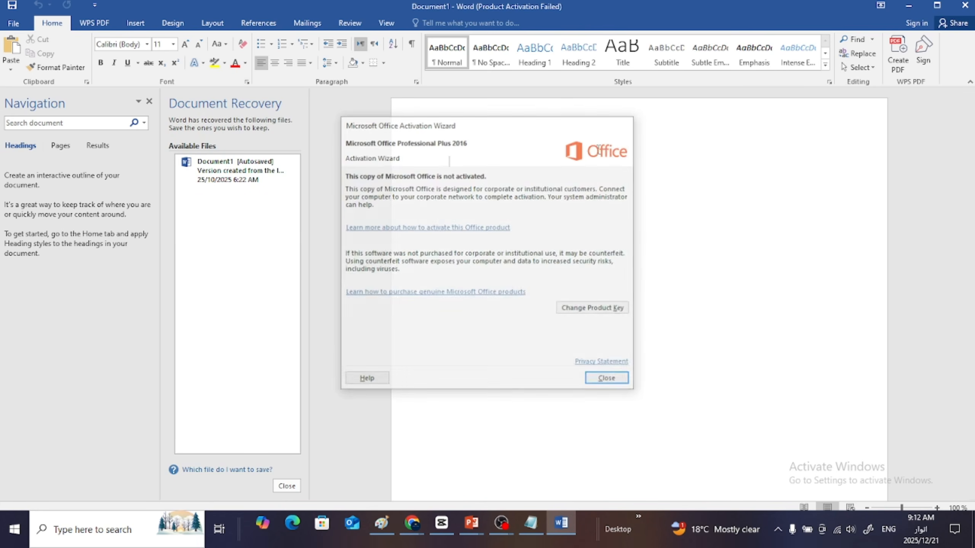
pyautogui.hotkey('ctrl', 'v')
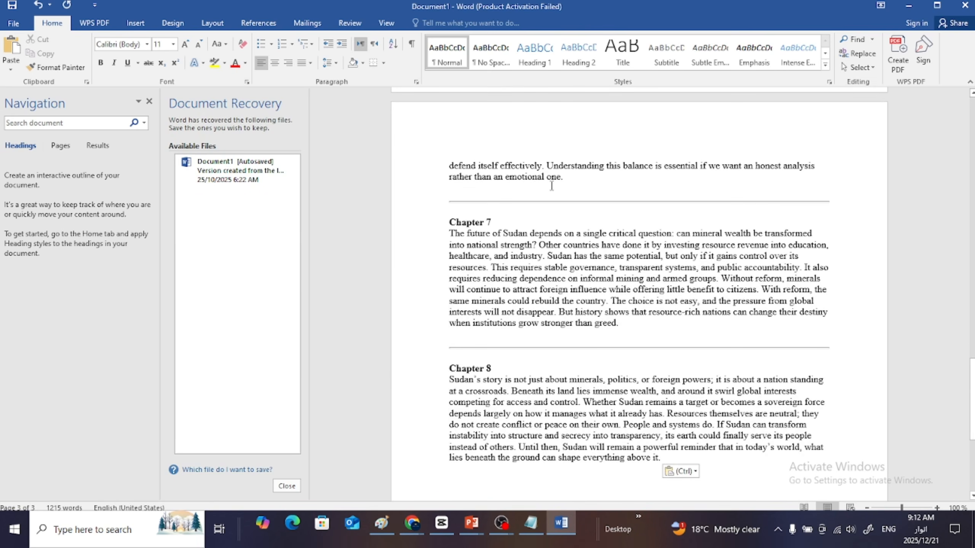
# - Examine the pasted chapters in the Word document from end to start, compare them with "automation 2", and minimize Notepad
pyautogui.scroll(-7, 639, 286)
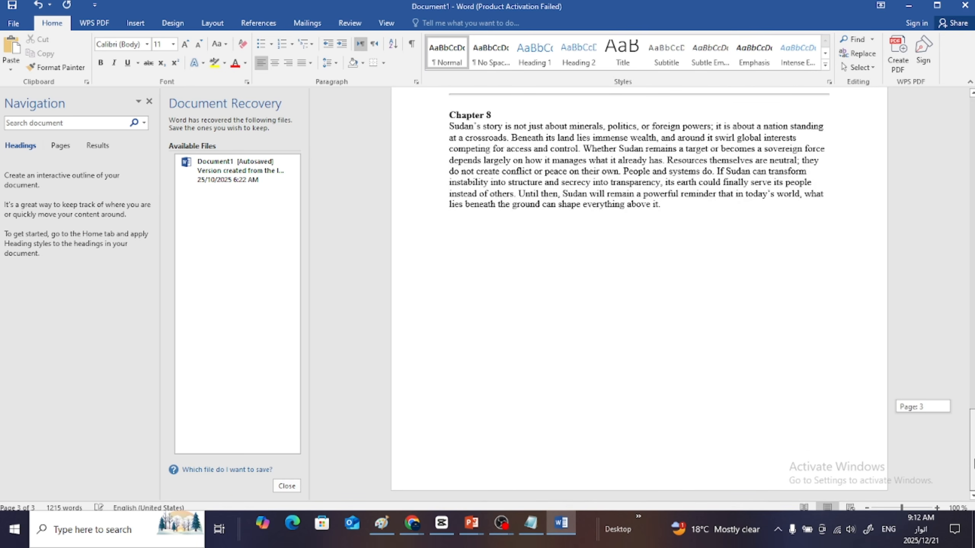
pyautogui.moveTo(973, 461)
pyautogui.mouseDown()
pyautogui.moveTo(965, 108)
pyautogui.moveTo(973, 464)
pyautogui.mouseUp()
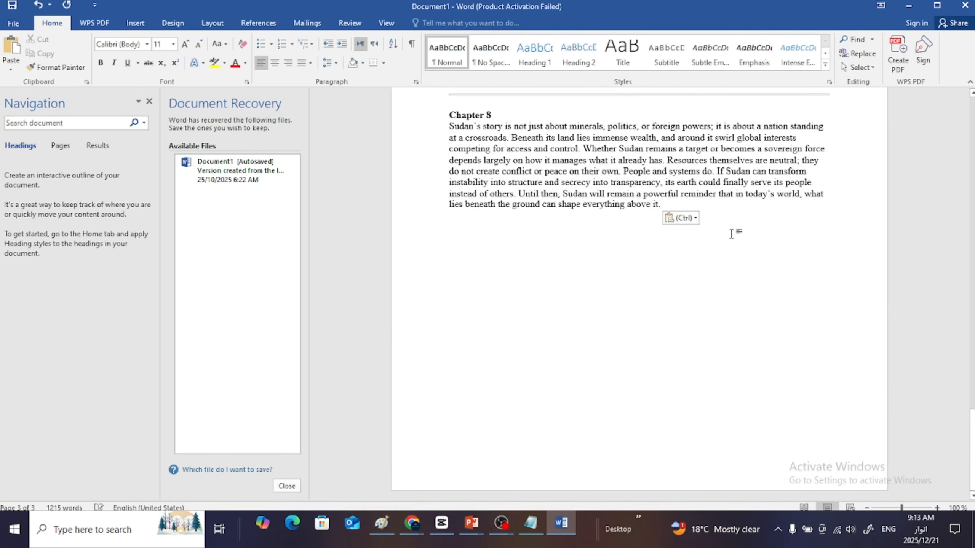
pyautogui.hotkey('ctrl', 'a')
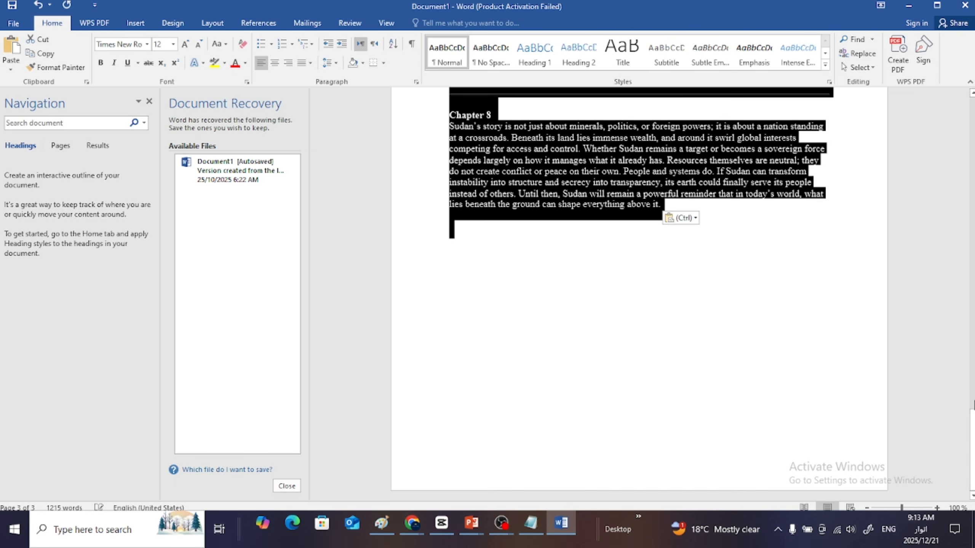
pyautogui.moveTo(973, 447); pyautogui.dragTo(974, 95)
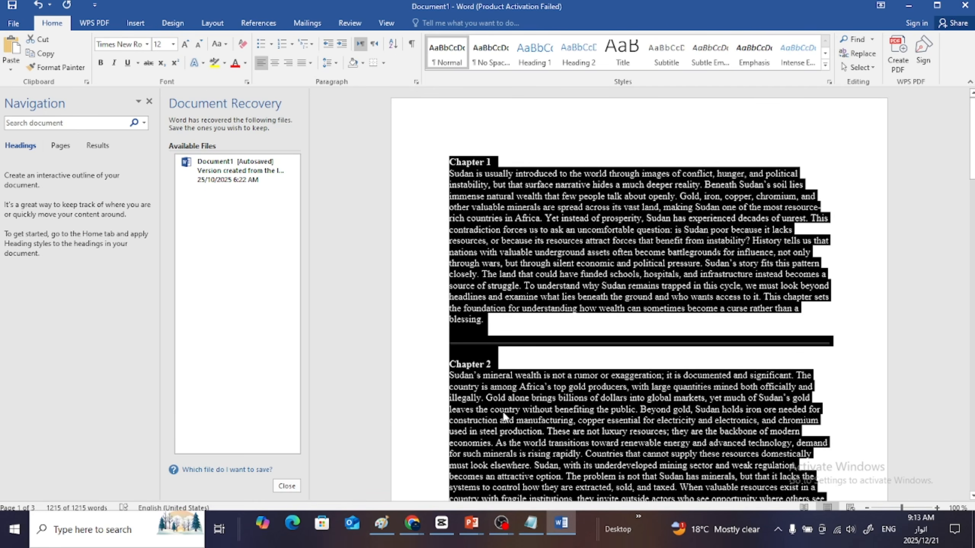
pyautogui.click(814, 166)
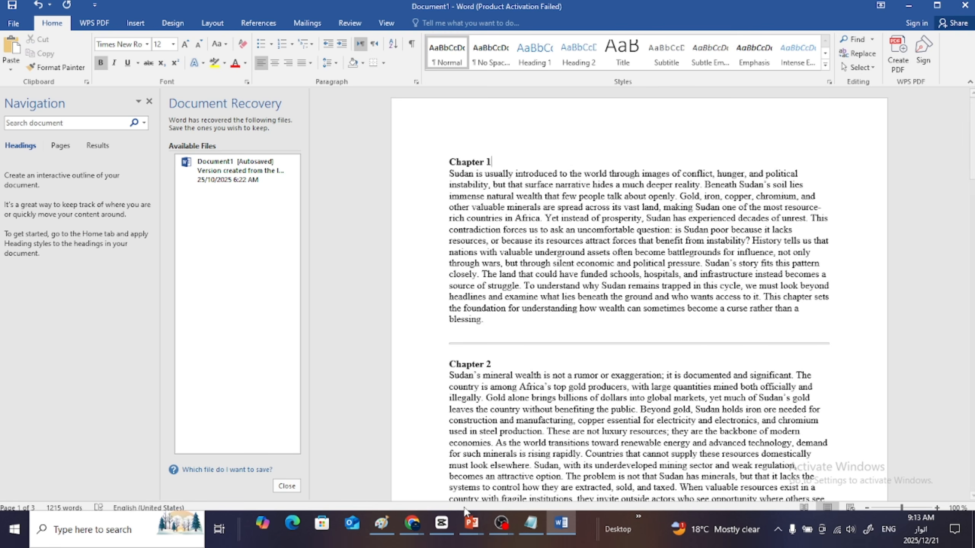
pyautogui.click(531, 524)
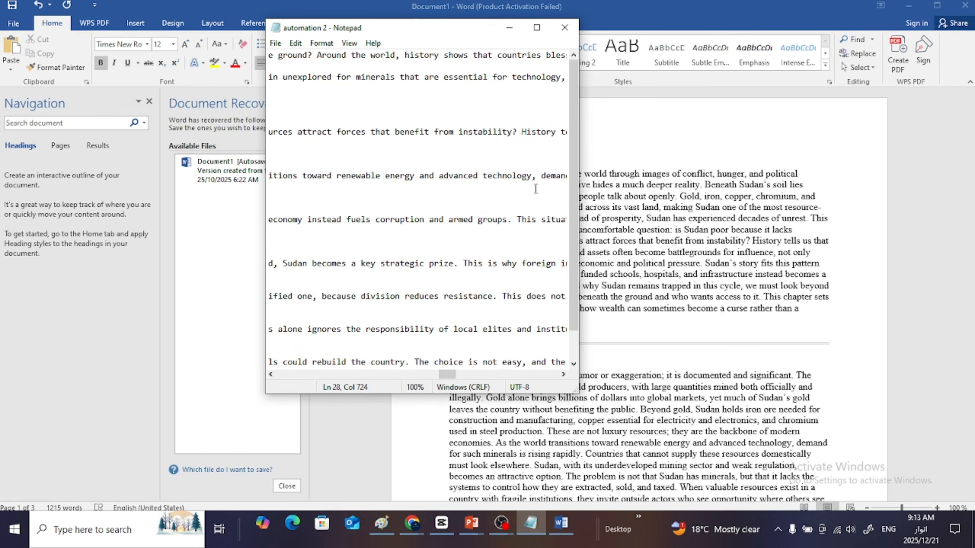
pyautogui.moveTo(572, 157); pyautogui.dragTo(572, 115)
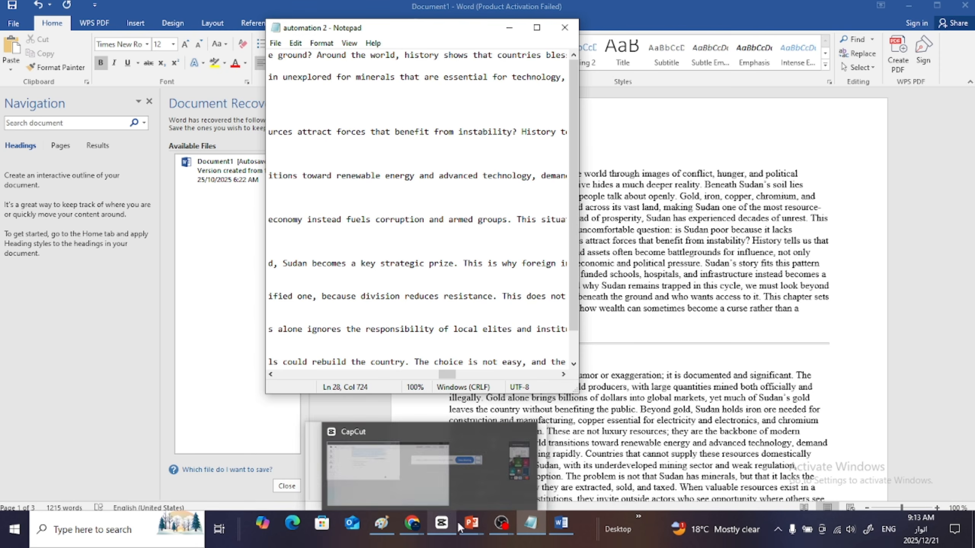
pyautogui.moveTo(469, 526)
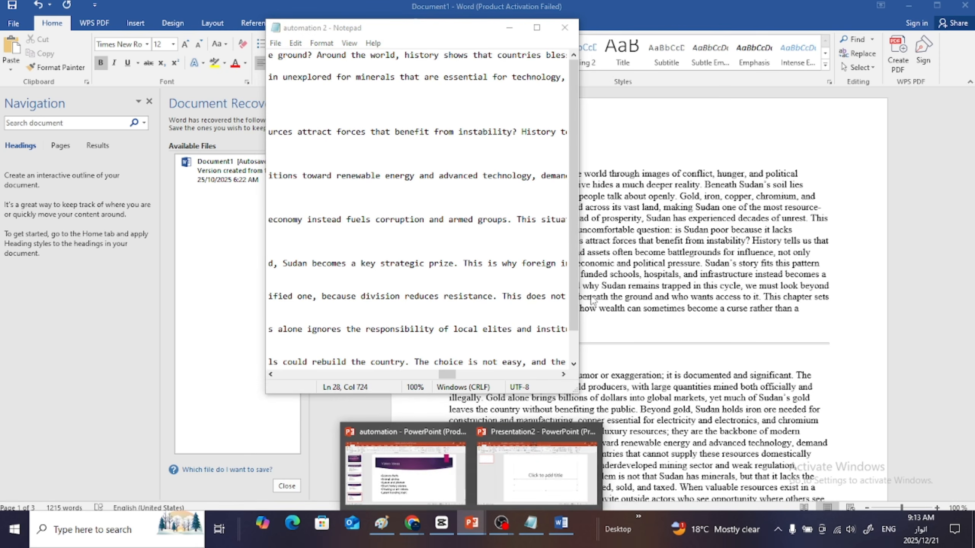
pyautogui.click(510, 27)
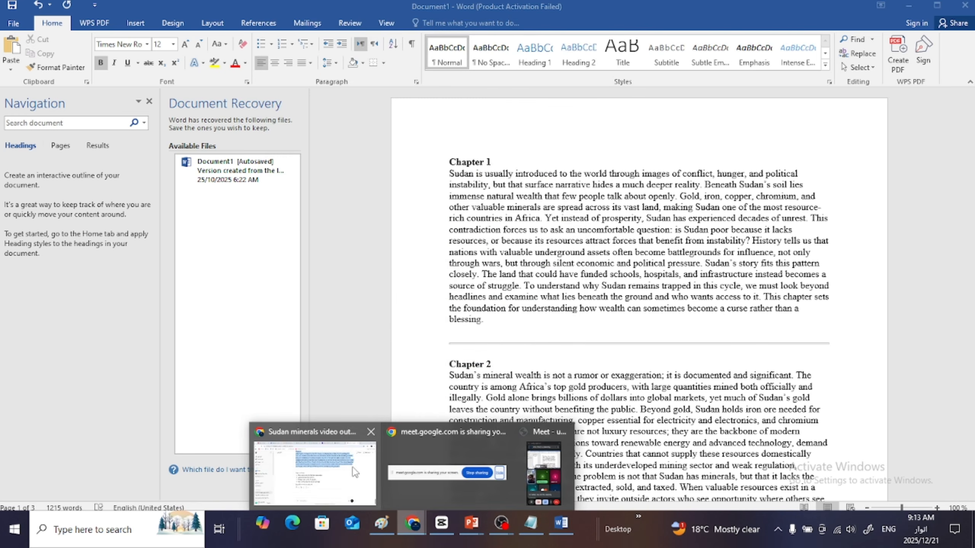
# - Copy the two-paragraph hook and intro from the ChatGPT conversation and minimize the browser and Word windows
pyautogui.click(348, 473)
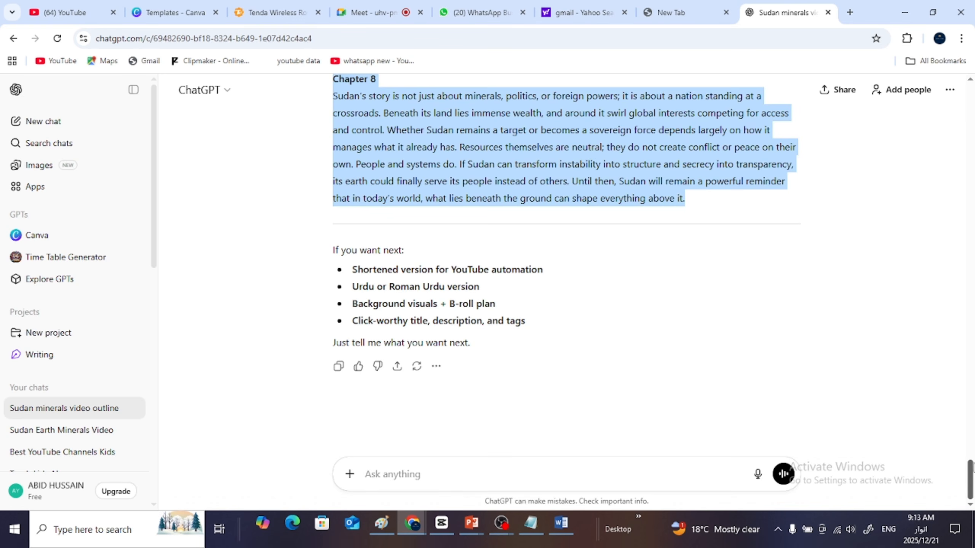
pyautogui.moveTo(970, 480); pyautogui.dragTo(972, 273)
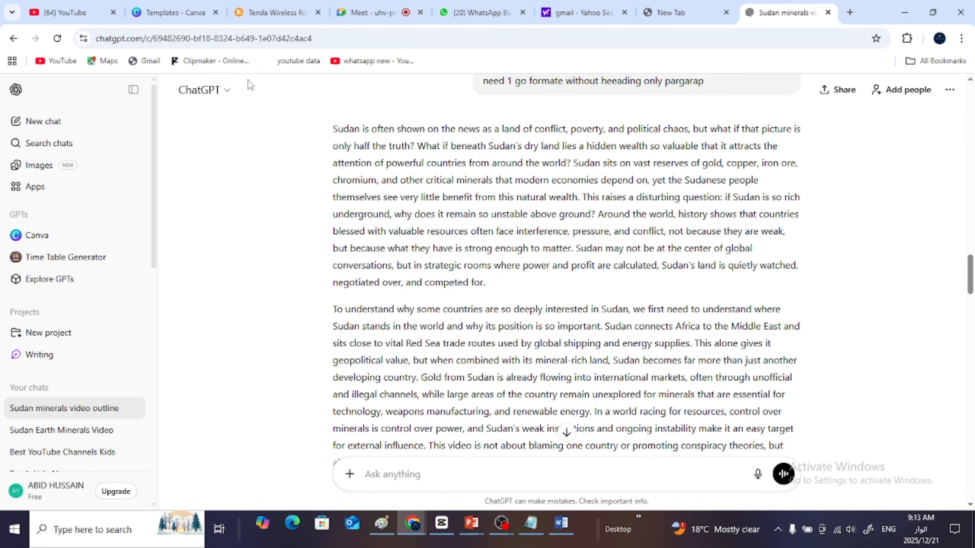
pyautogui.moveTo(332, 129); pyautogui.dragTo(690, 264)
pyautogui.hotkey('ctrl', 'c')
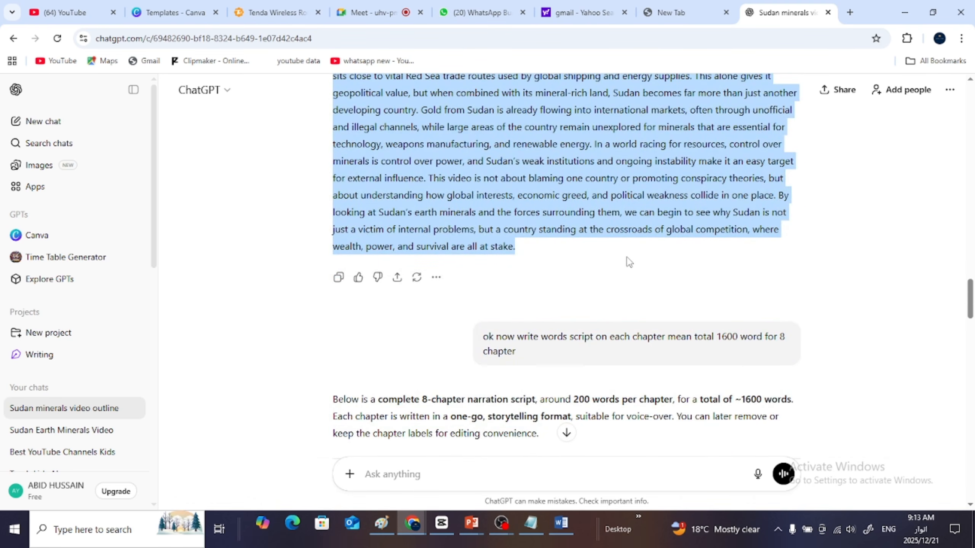
pyautogui.click(905, 13)
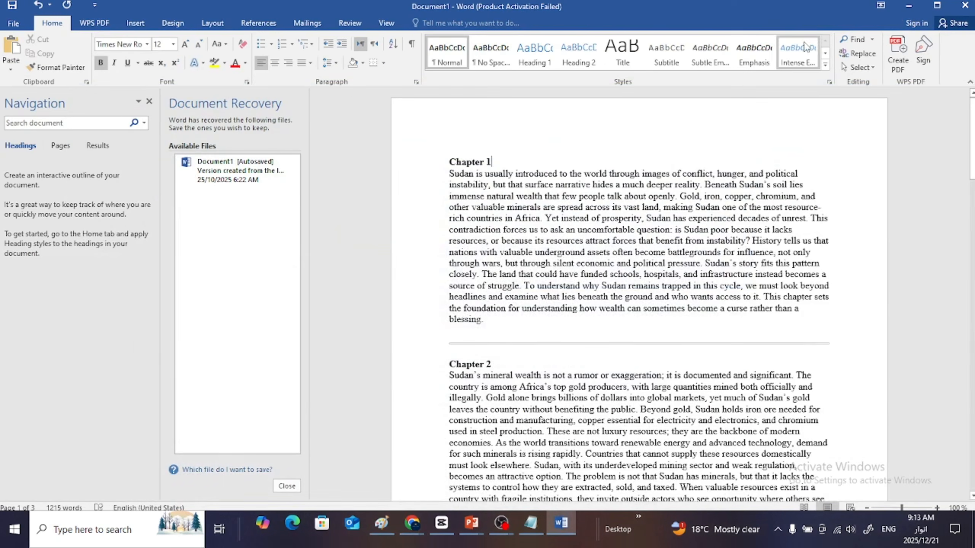
pyautogui.click(909, 7)
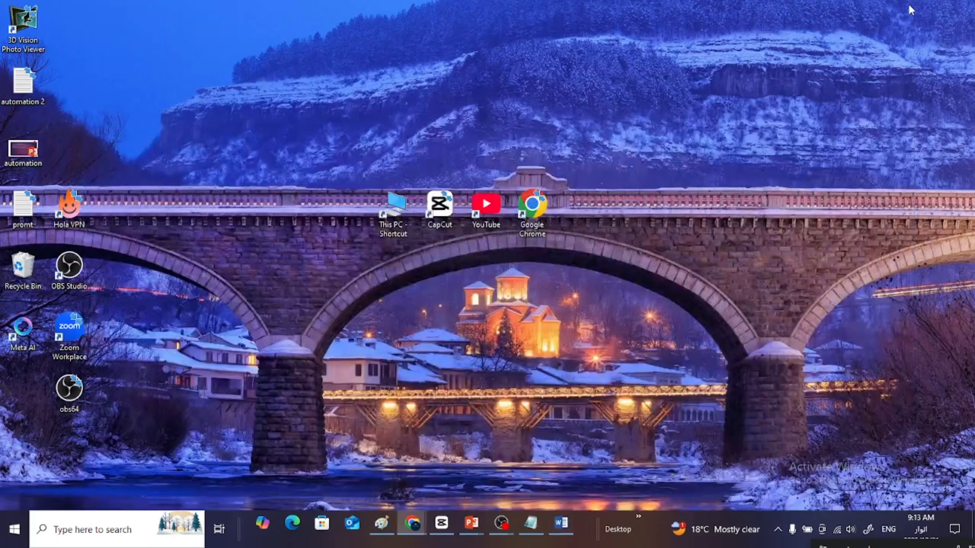
# - Launch CapCut from the desktop and close the empty AI video maker window
pyautogui.doubleClick(439, 205)
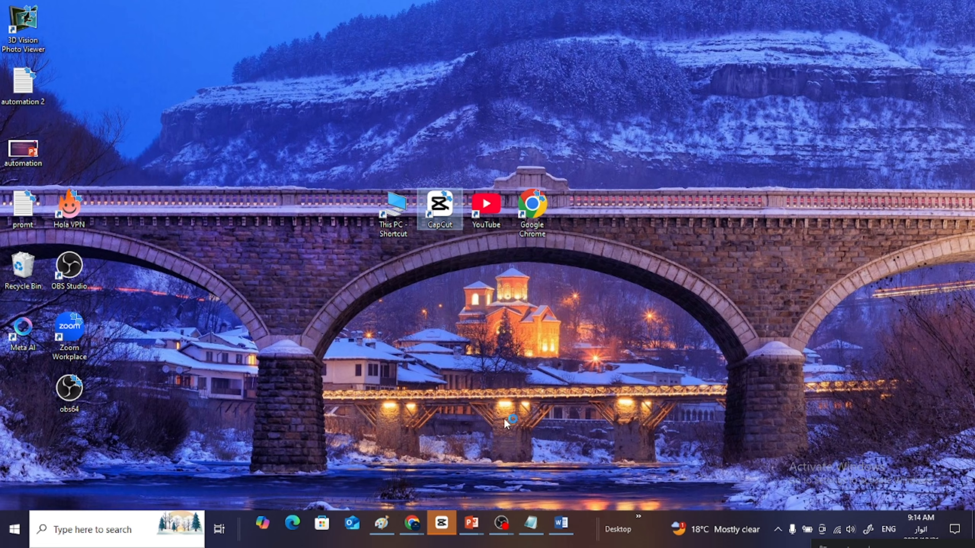
pyautogui.click(439, 530)
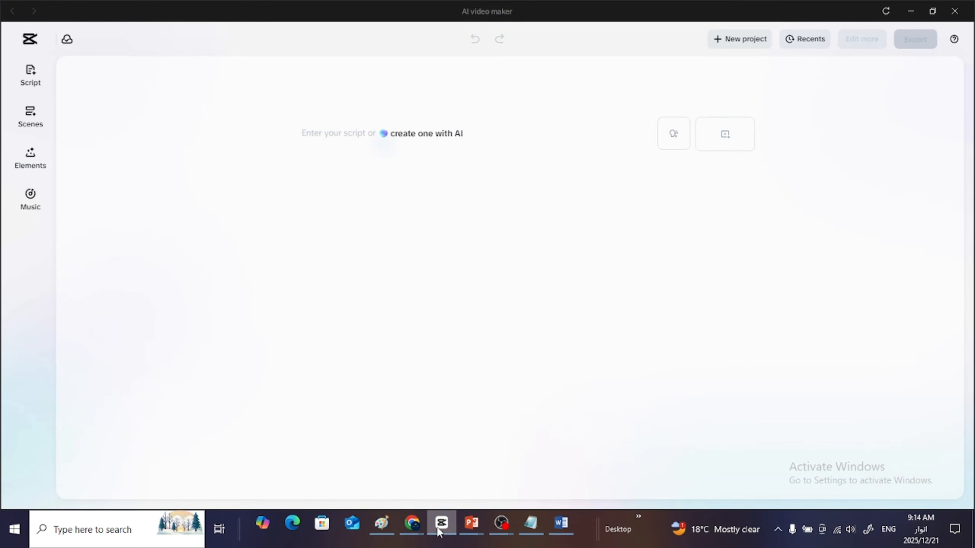
pyautogui.click(955, 11)
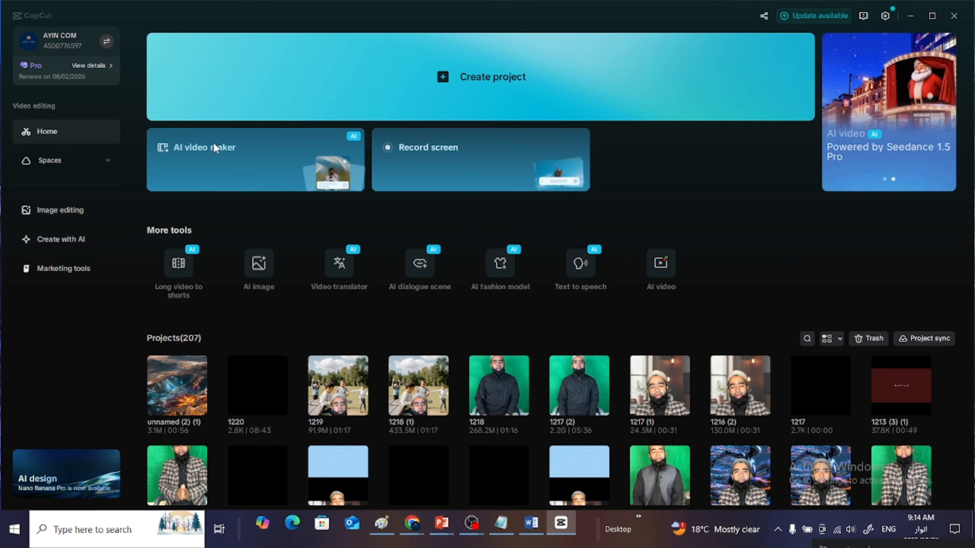
# - Start a new AI video maker project with the copied two-paragraph Sudan script and open its scene voiceover options
pyautogui.click(238, 153)
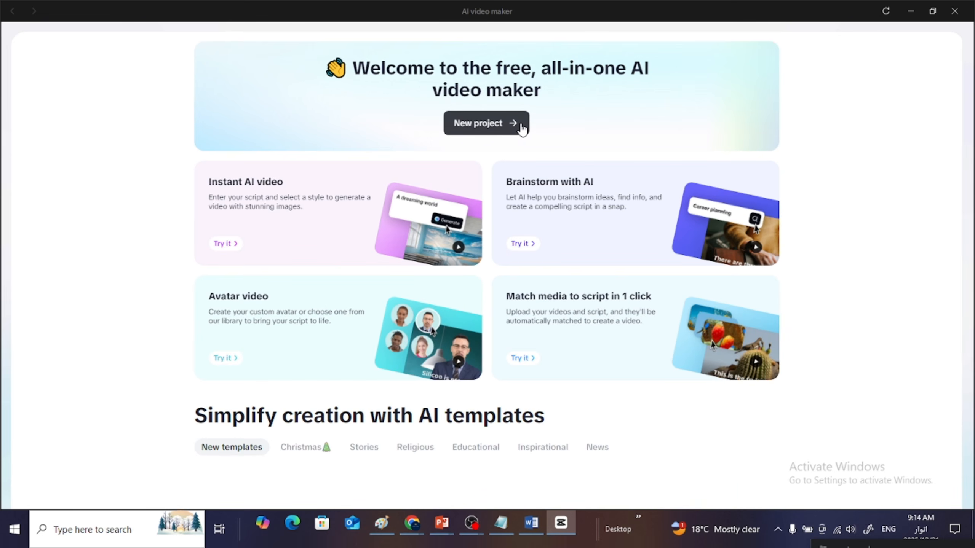
pyautogui.click(516, 128)
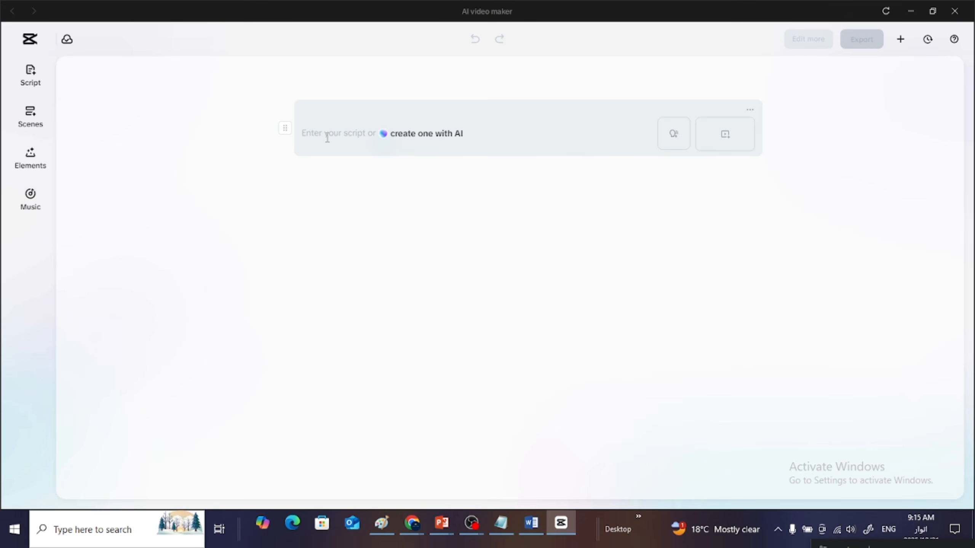
pyautogui.hotkey('ctrl', 'v')
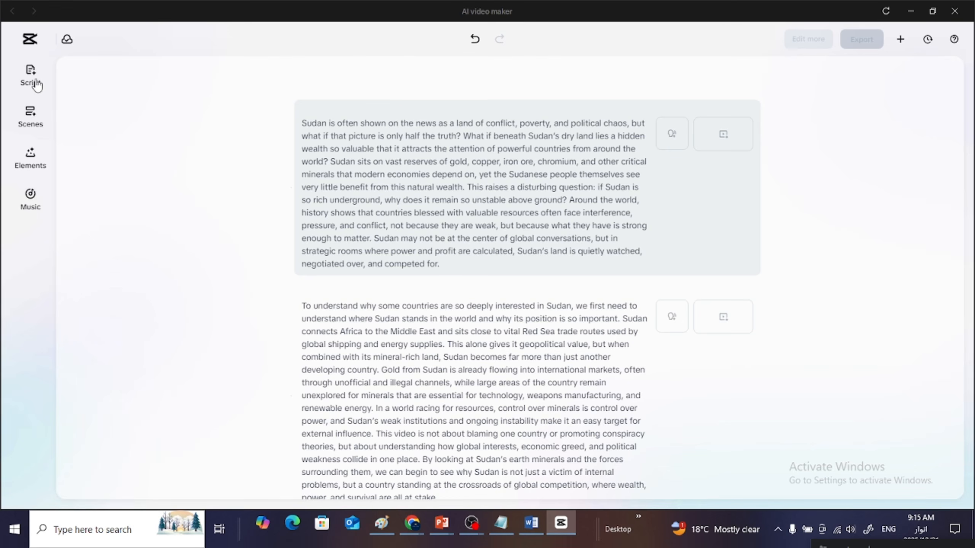
pyautogui.click(32, 119)
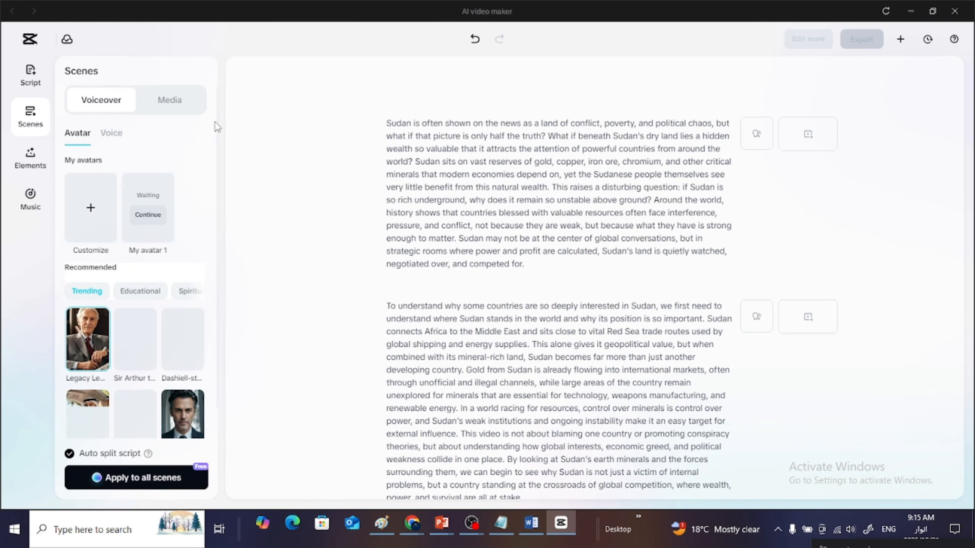
# - Browse the recommended trending and educational avatars, trying Sir Arthur, Dashiell and Radiant as candidates for the voiceover
pyautogui.scroll(-1, 216, 132)
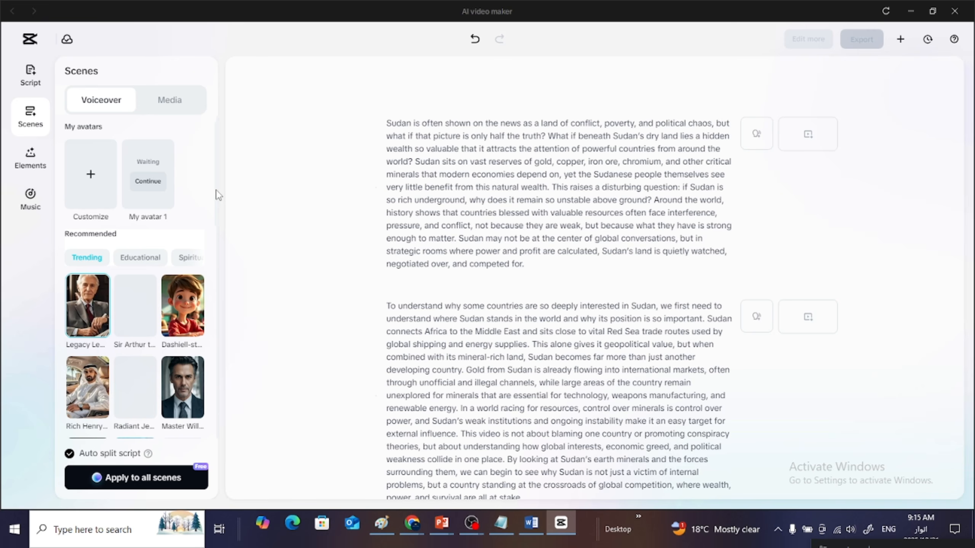
pyautogui.click(40, 114)
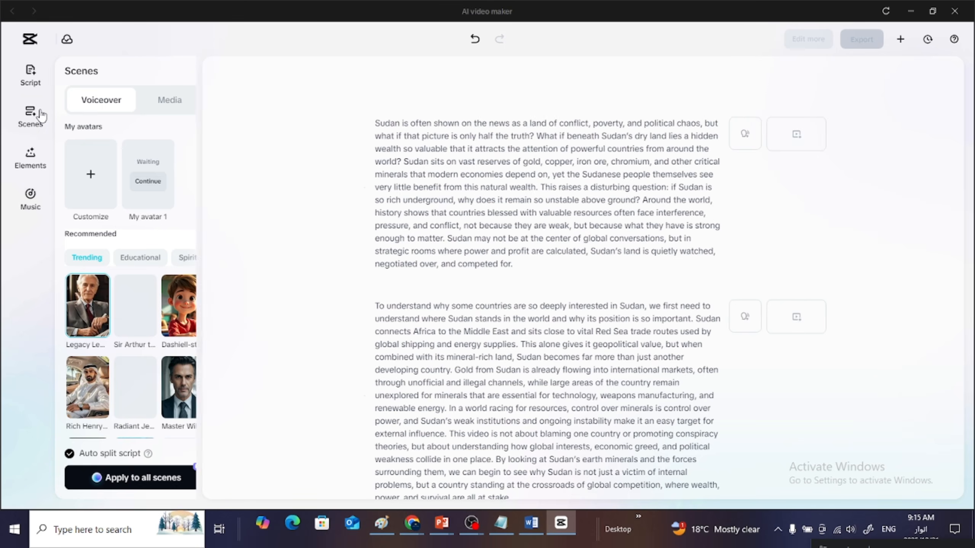
pyautogui.click(39, 118)
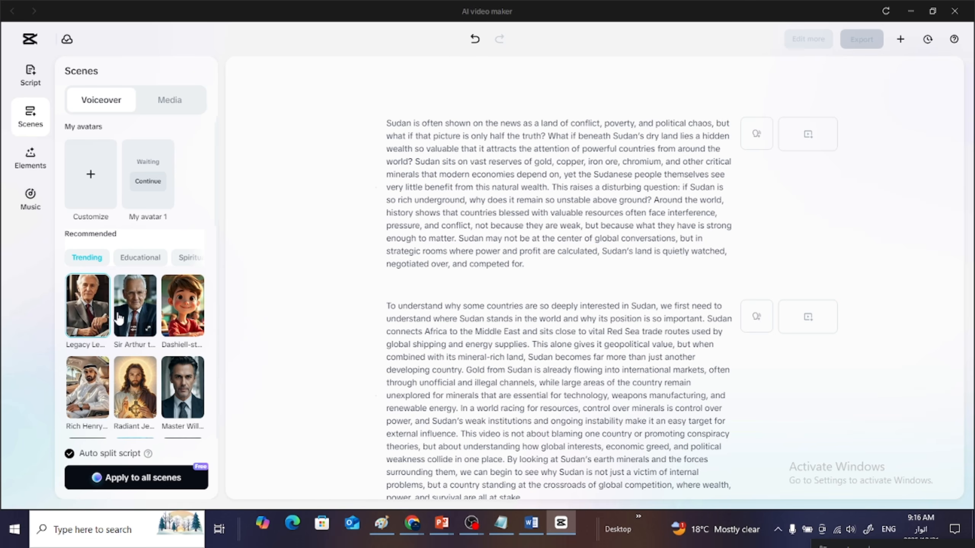
pyautogui.click(129, 318)
pyautogui.click(182, 309)
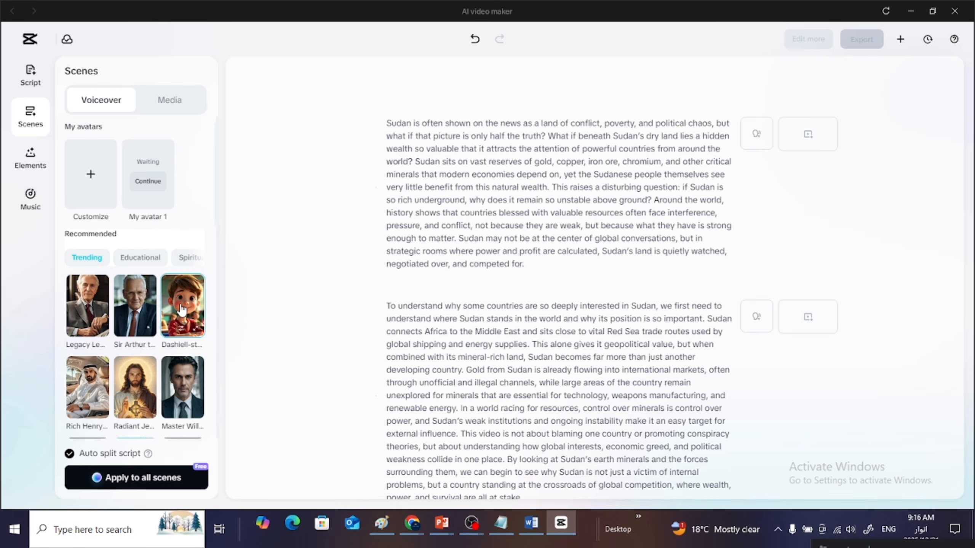
pyautogui.click(138, 397)
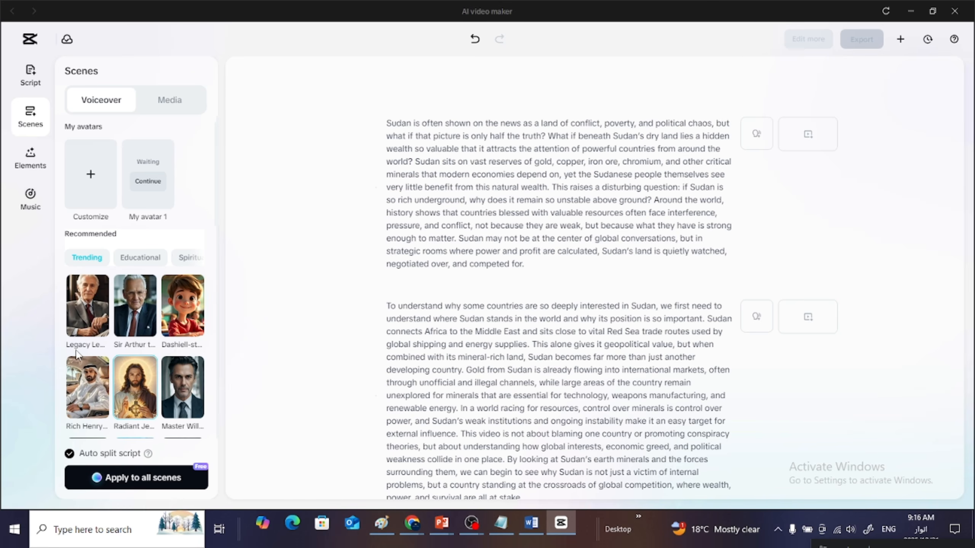
pyautogui.click(145, 258)
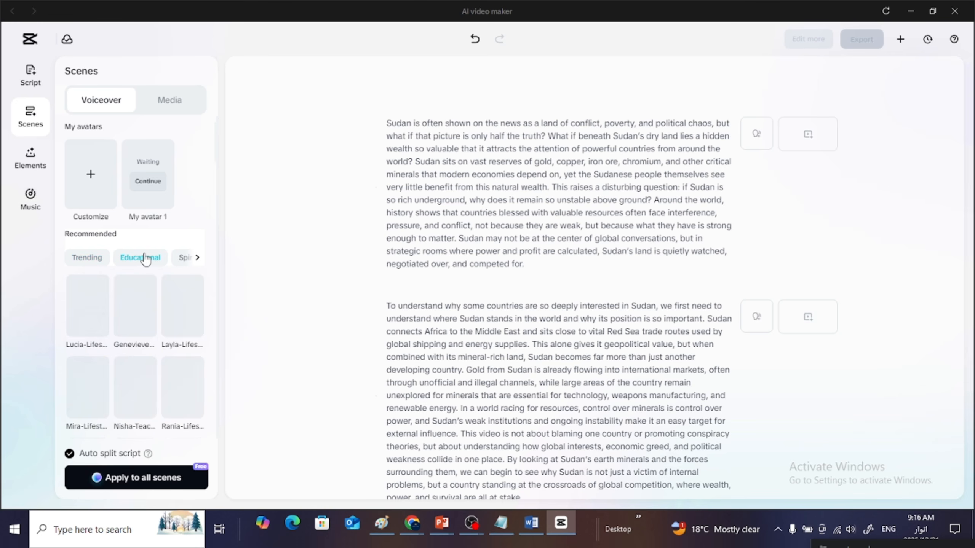
pyautogui.click(94, 262)
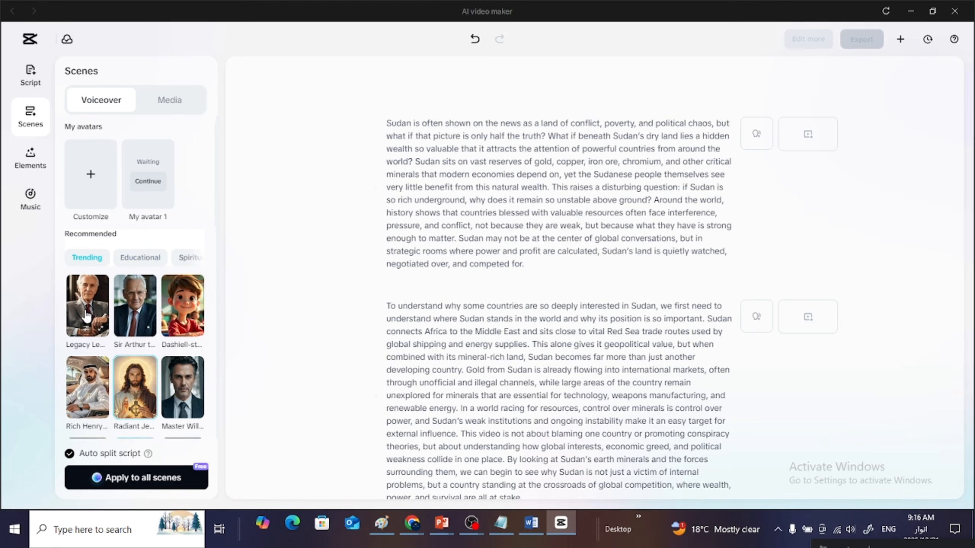
# - Apply the trending Legacy Leo avatar to all scenes with automatic script splitting, and cancel the avatar generation while it is running
pyautogui.click(88, 316)
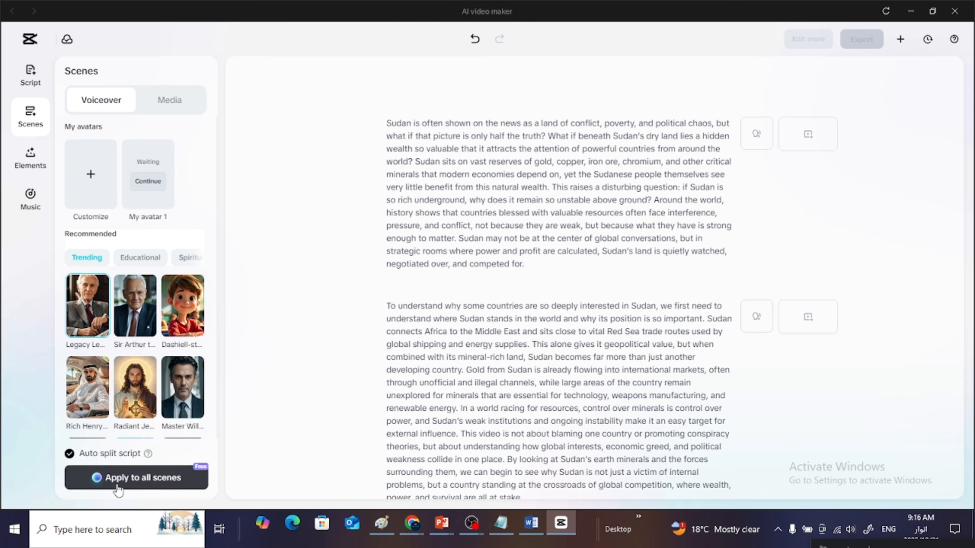
pyautogui.click(138, 484)
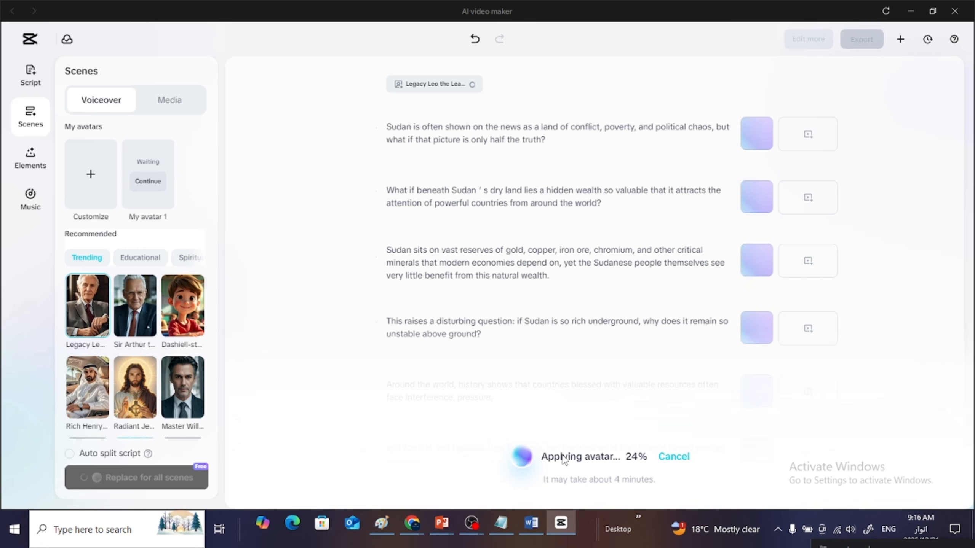
pyautogui.click(674, 457)
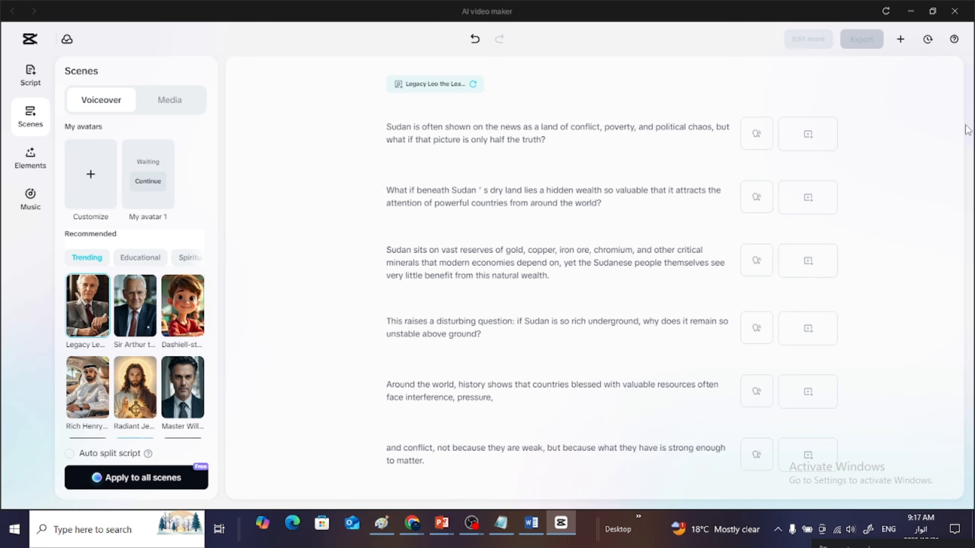
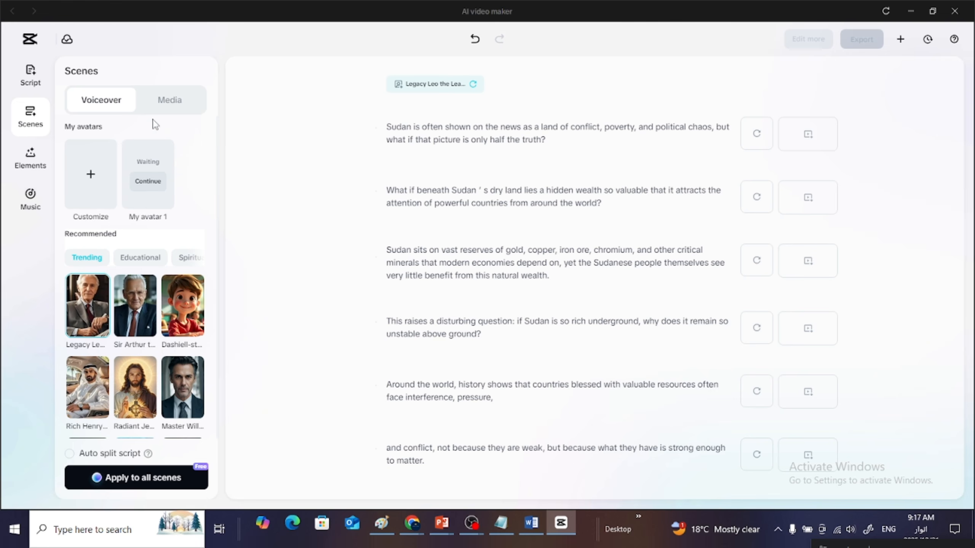
# - Bring up the Google Meet screen-sharing notice over the AI video maker and hide it
pyautogui.click(169, 106)
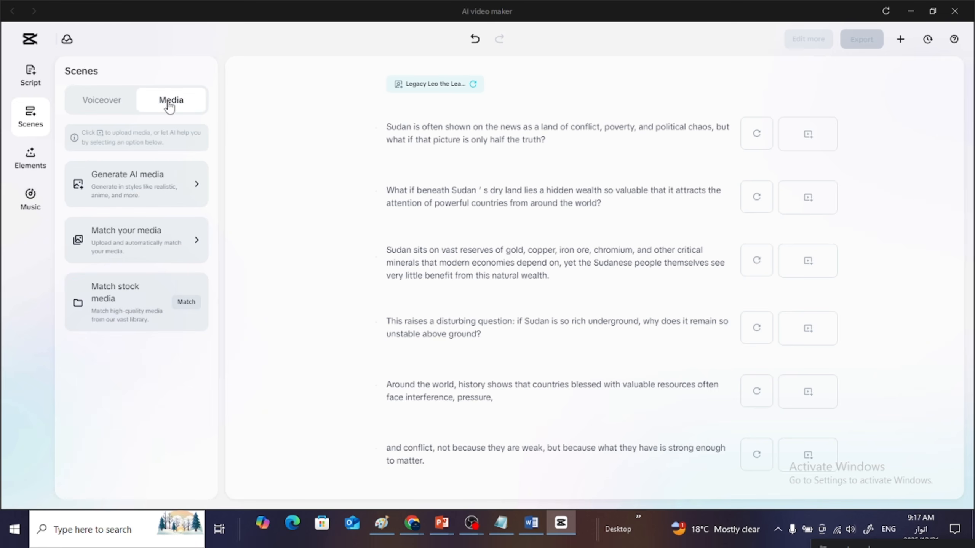
pyautogui.click(105, 104)
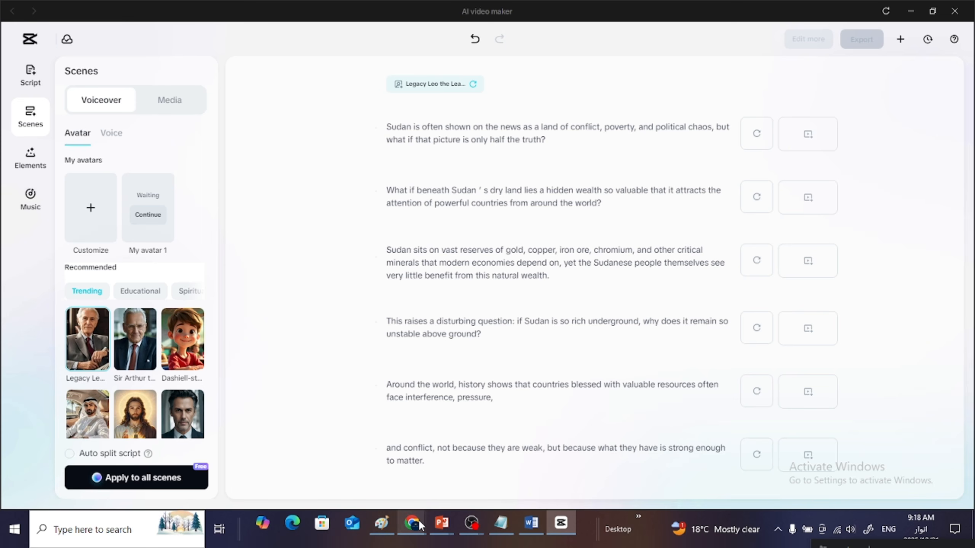
pyautogui.moveTo(411, 522)
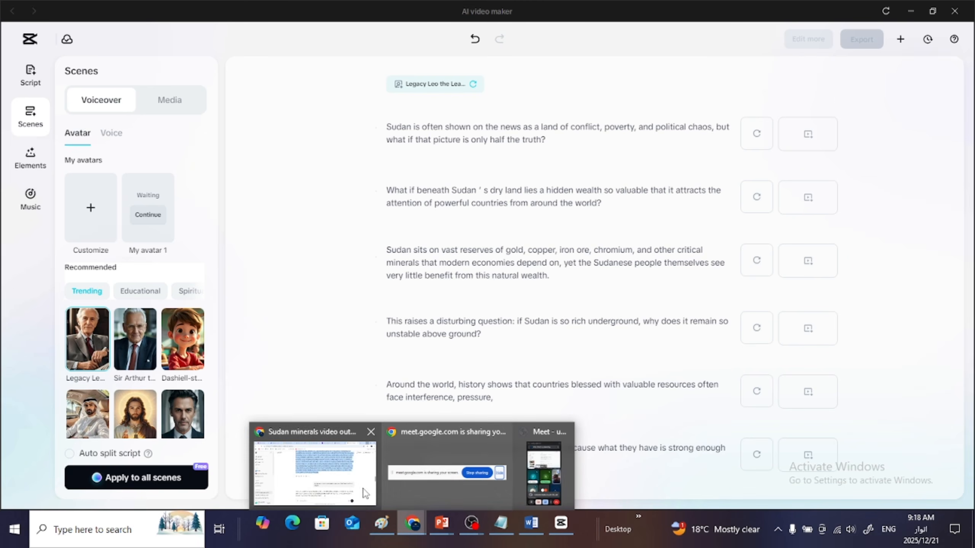
pyautogui.click(475, 459)
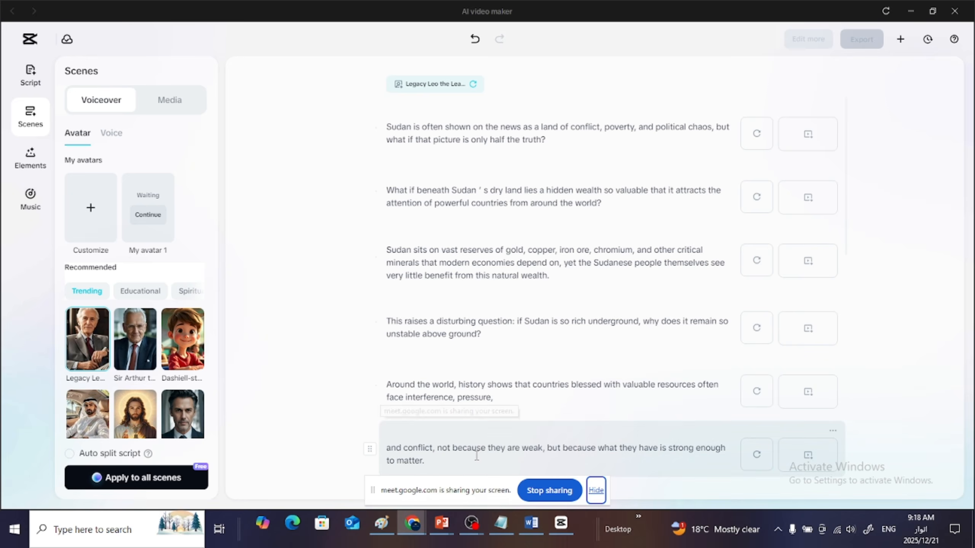
pyautogui.click(597, 496)
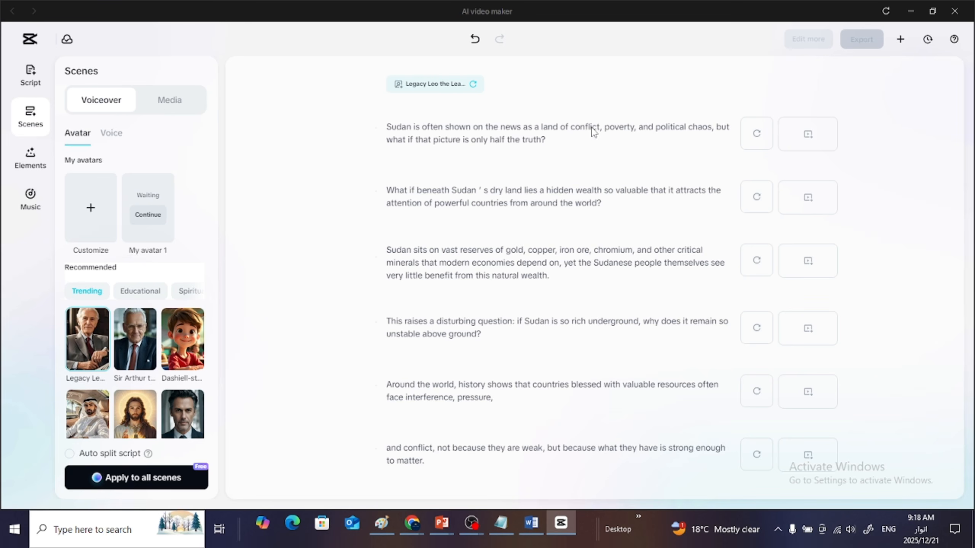
# - Look over the first scene's media choices and the aspect ratios and styles offered for generating AI media
pyautogui.click(807, 138)
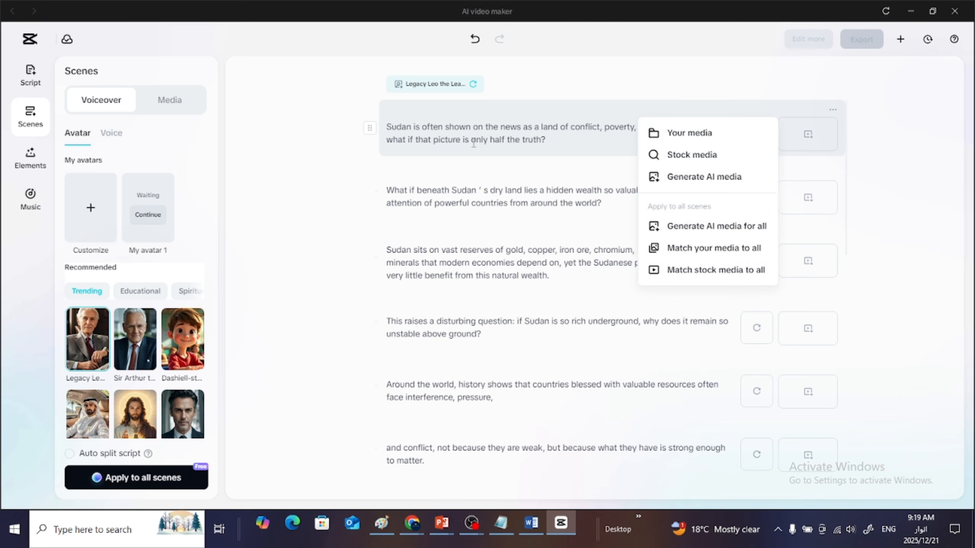
pyautogui.click(169, 101)
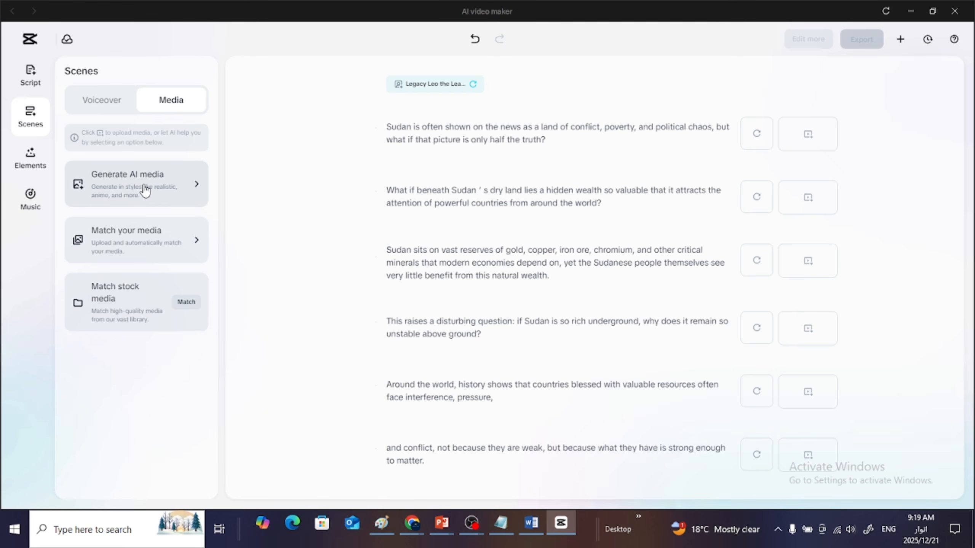
pyautogui.click(144, 189)
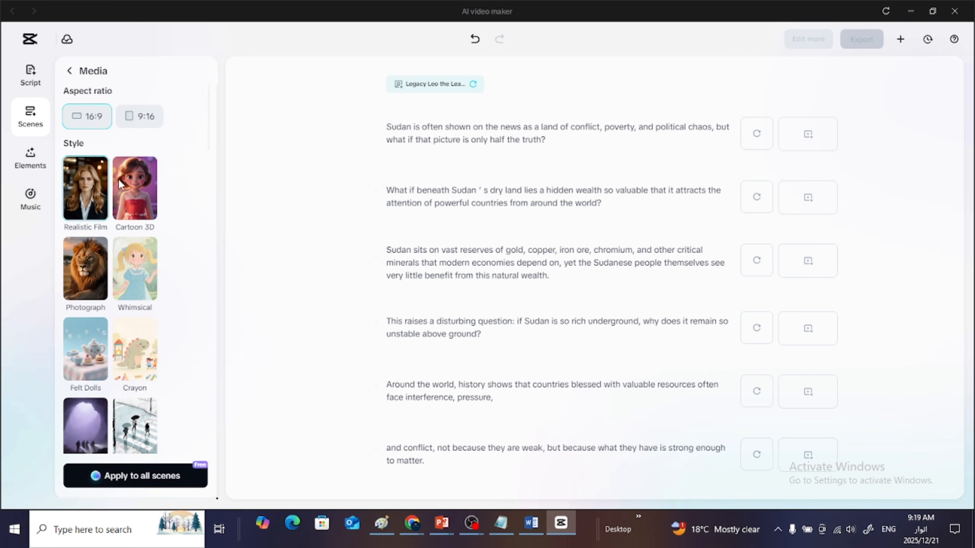
pyautogui.click(70, 72)
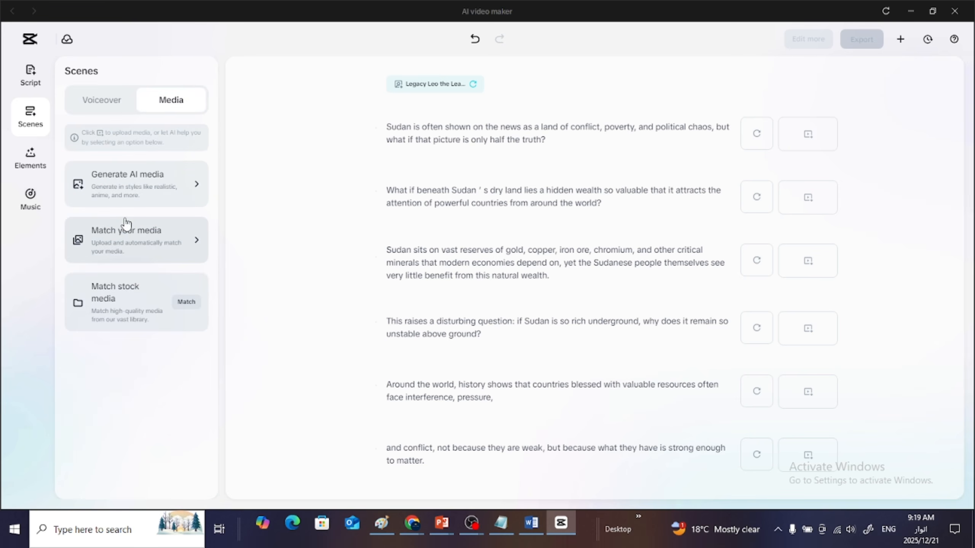
# - Try the trending Sir Arthur and Dashiell avatars for the voiceover, and reselect Legacy Leo
pyautogui.click(91, 102)
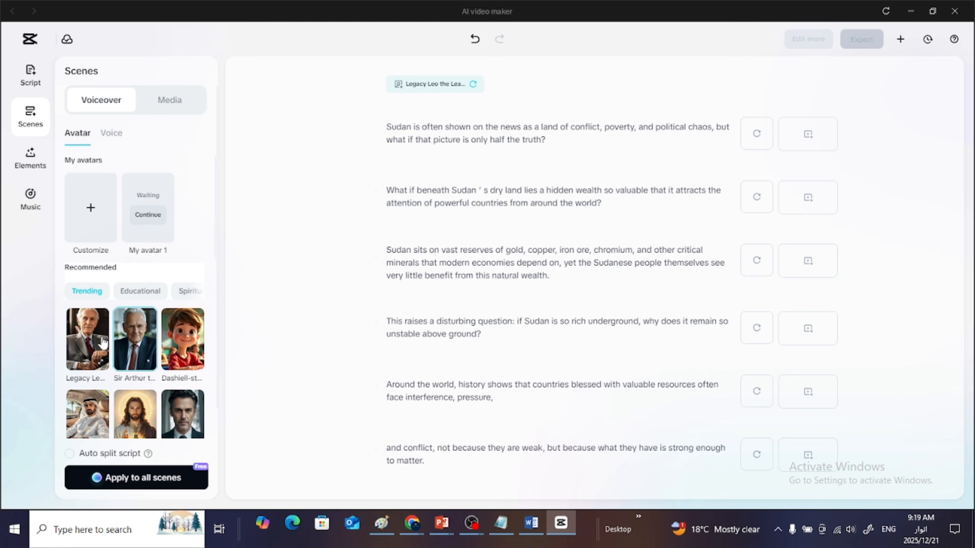
pyautogui.click(190, 340)
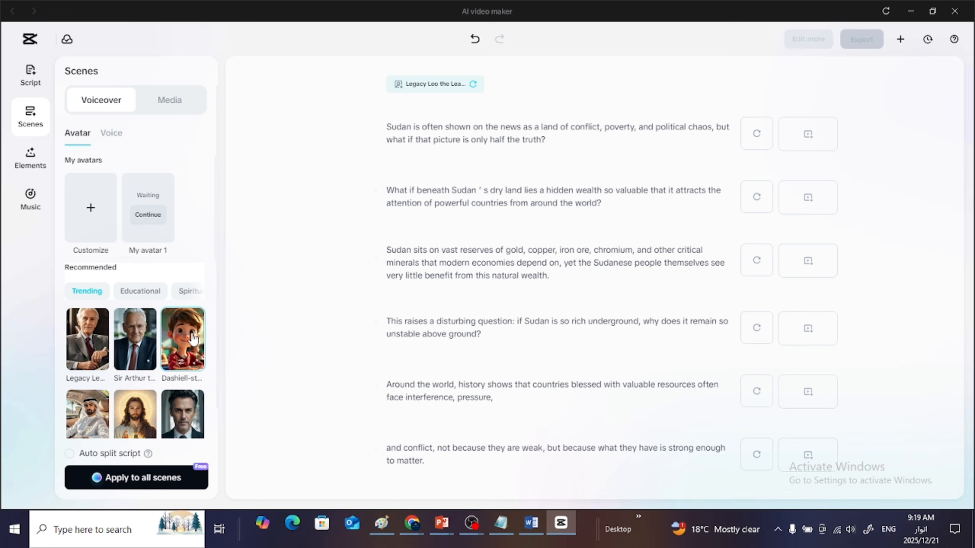
pyautogui.click(98, 341)
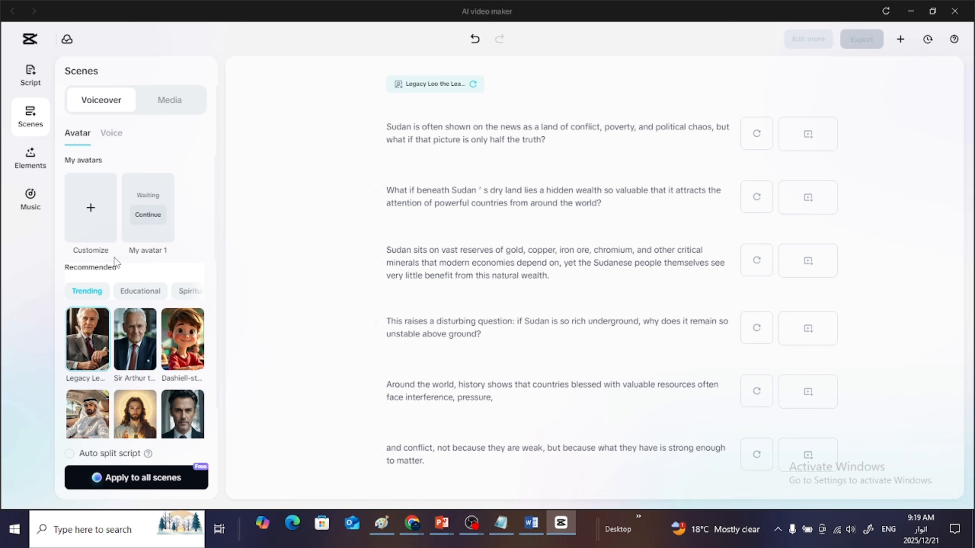
# - Generate AI media for all scenes in 16:9 with the Realistic Film style, continuing without voiceovers
pyautogui.click(156, 101)
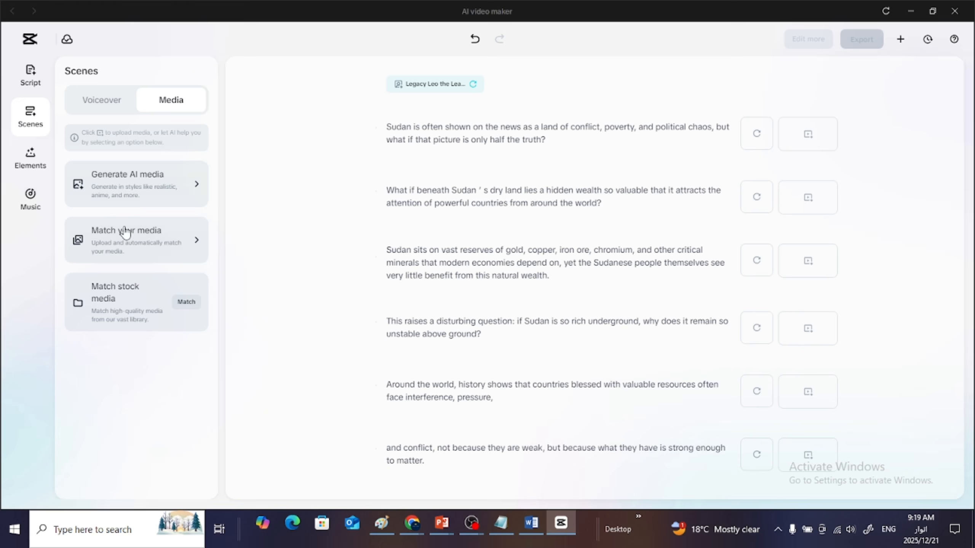
pyautogui.click(140, 185)
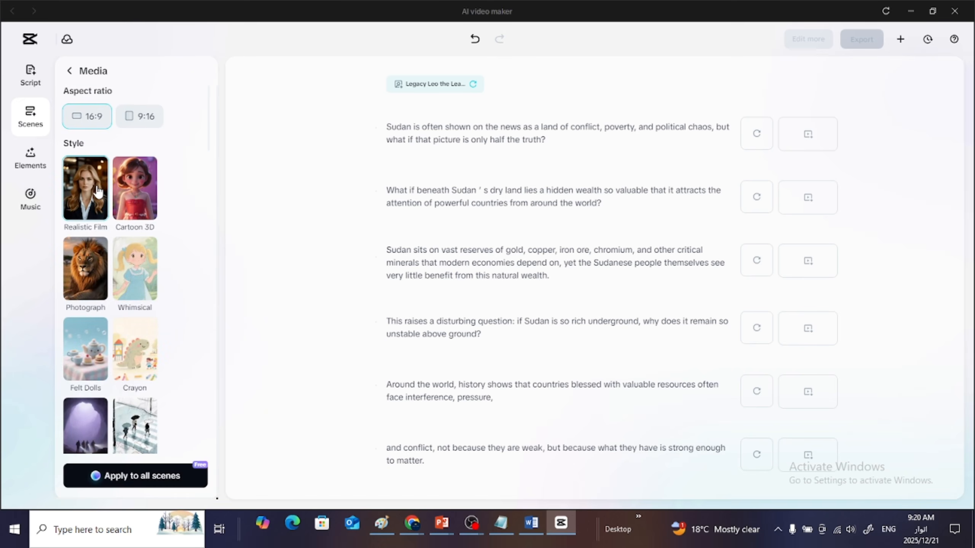
pyautogui.click(147, 485)
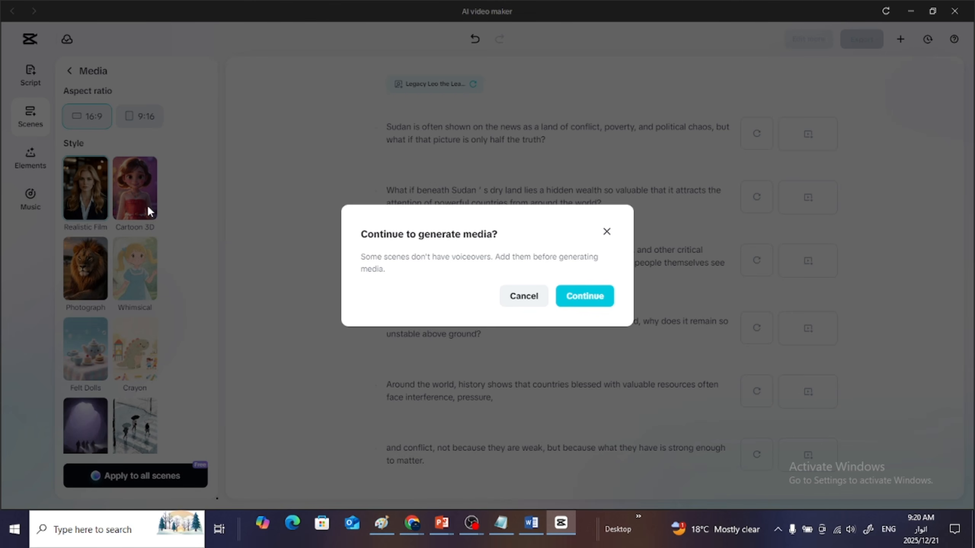
pyautogui.click(585, 303)
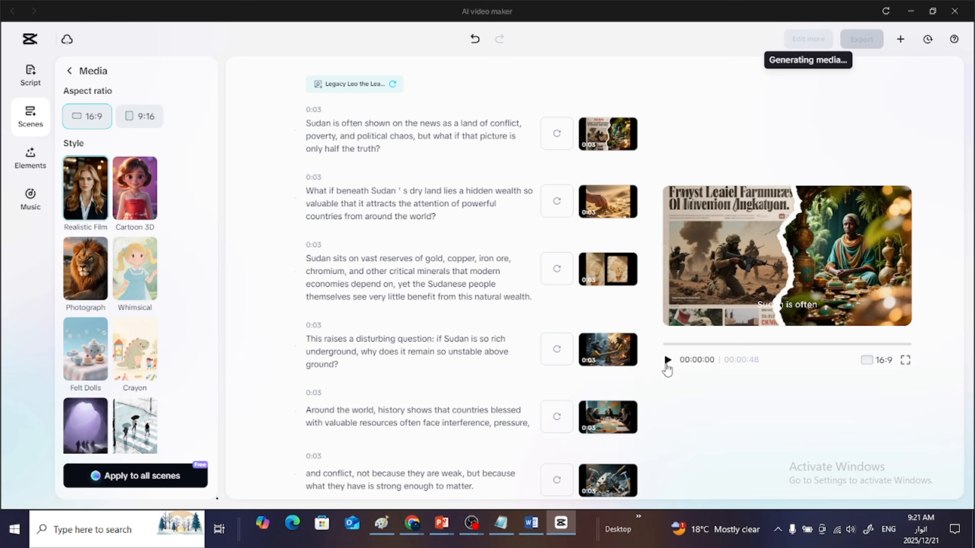
# - Preview the opening seconds of the video and inspect the generated clips of the second, fourth, fifth and sixth scenes
pyautogui.click(666, 363)
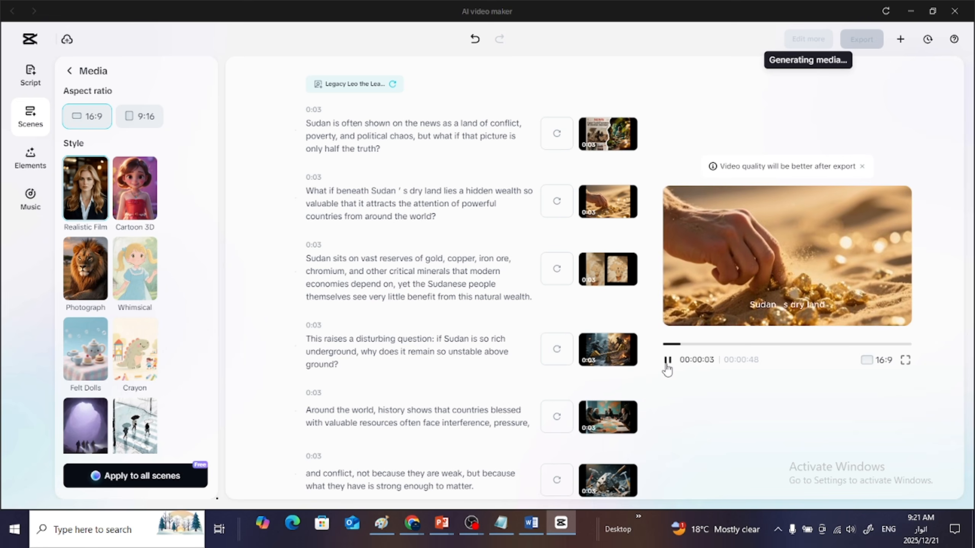
pyautogui.click(666, 361)
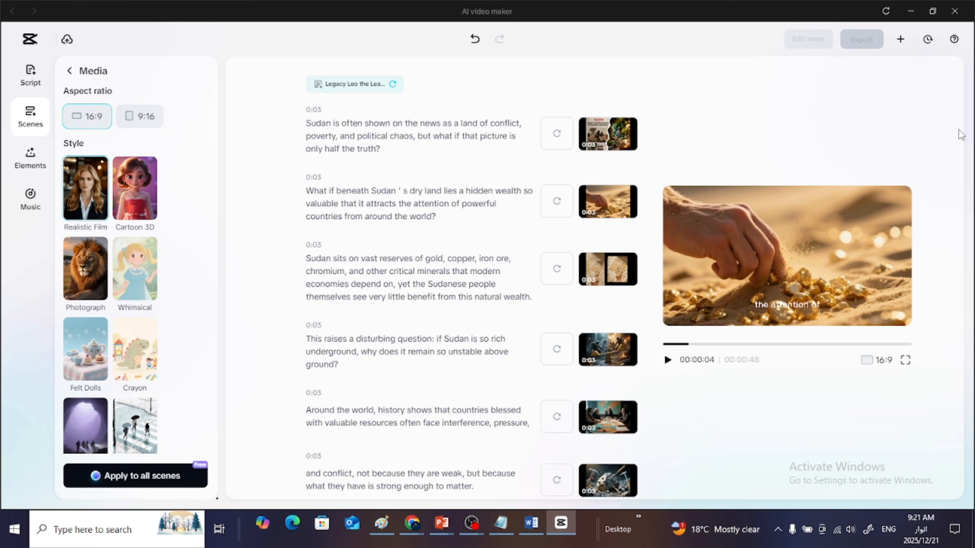
pyautogui.moveTo(605, 139)
pyautogui.moveTo(598, 270)
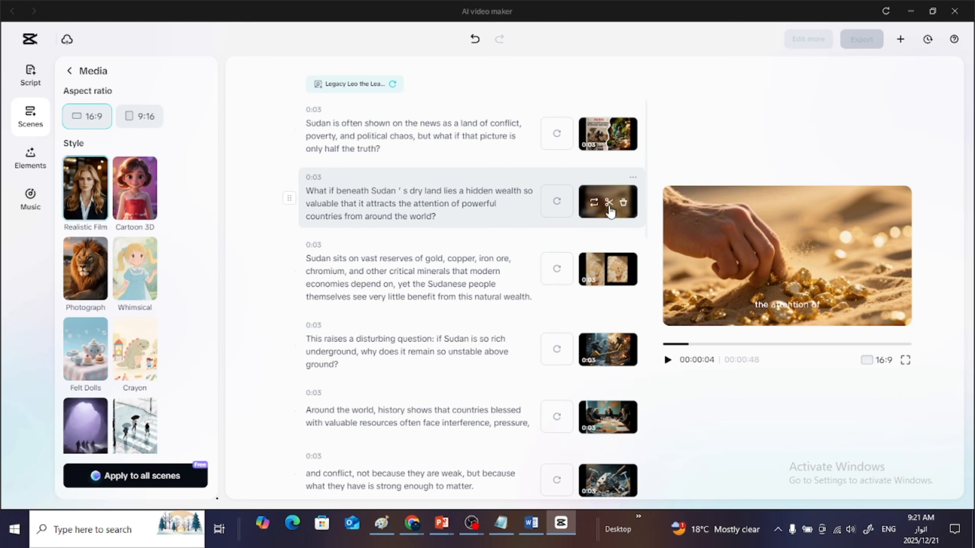
pyautogui.click(609, 207)
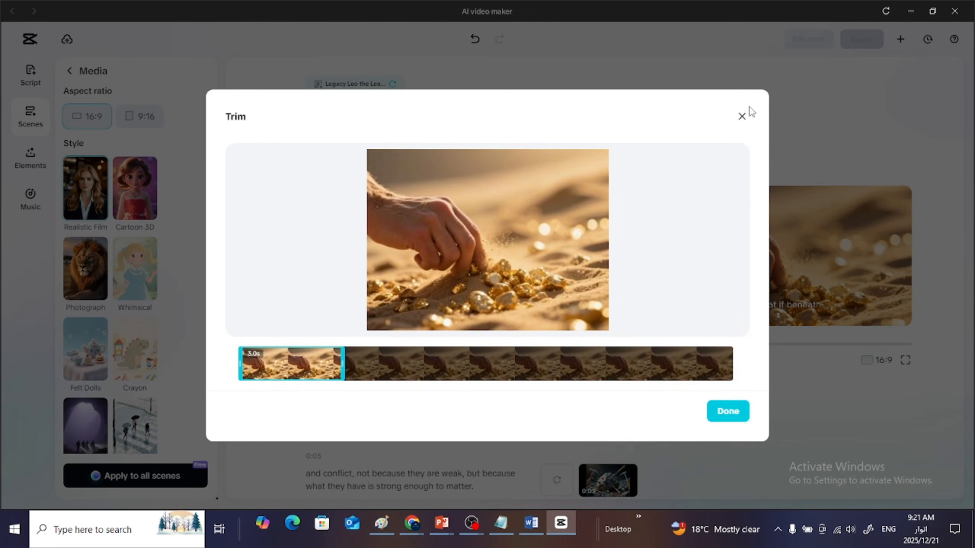
pyautogui.click(742, 116)
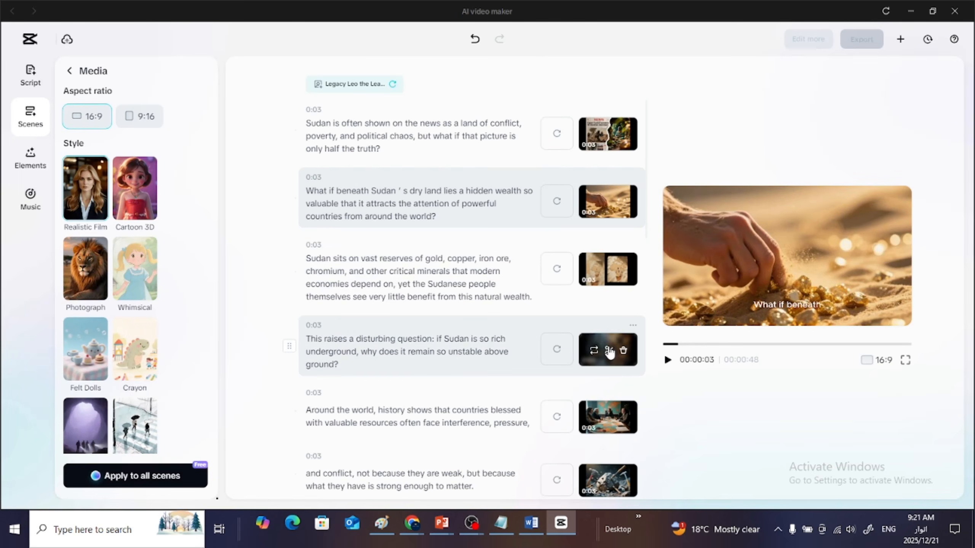
pyautogui.click(608, 351)
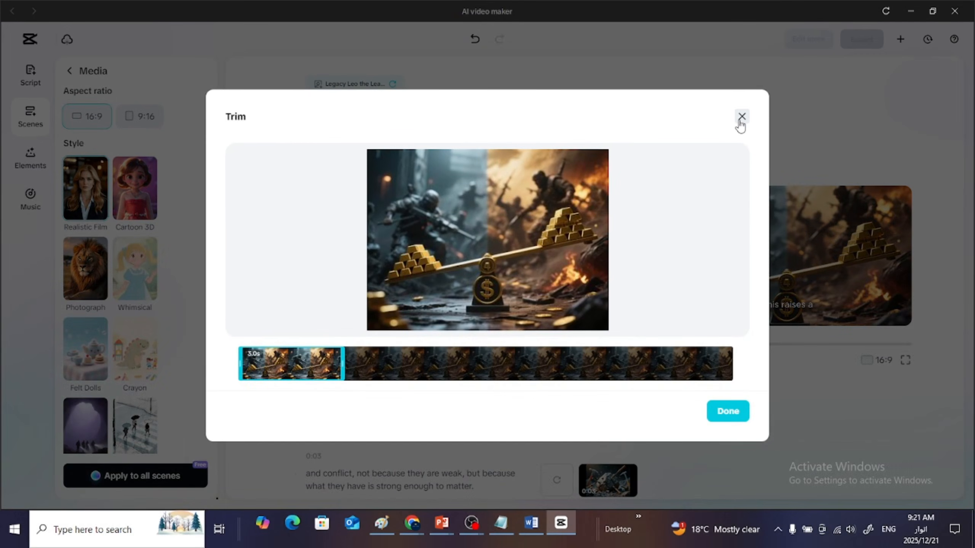
pyautogui.click(741, 118)
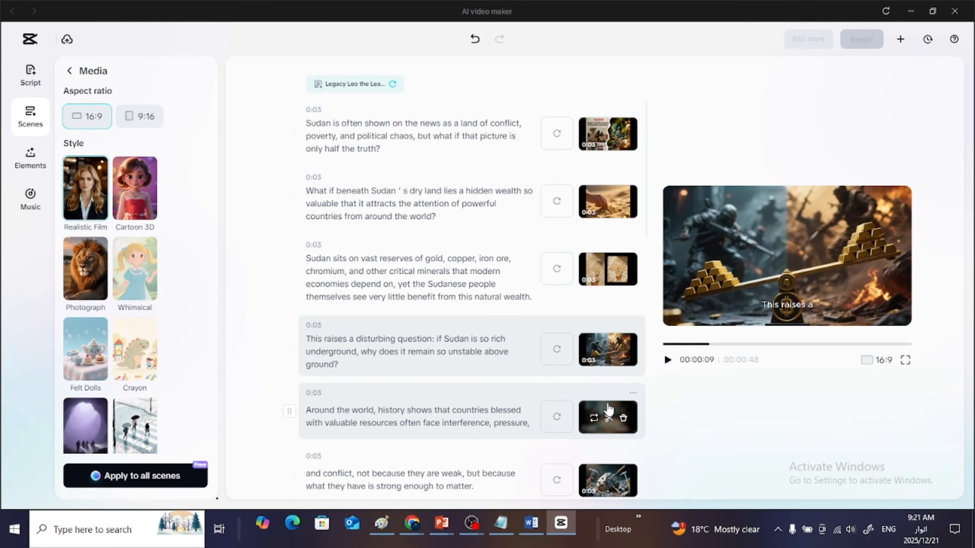
pyautogui.click(608, 409)
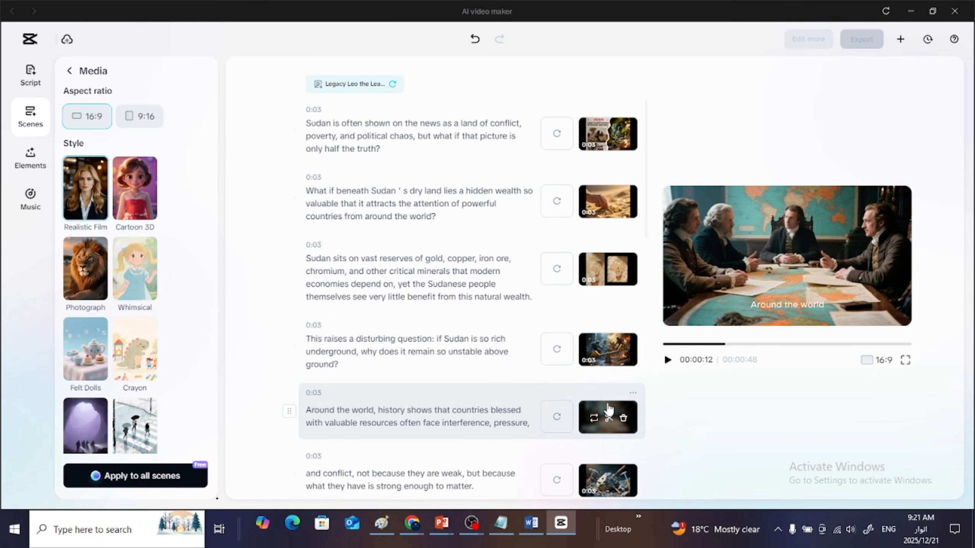
pyautogui.click(603, 494)
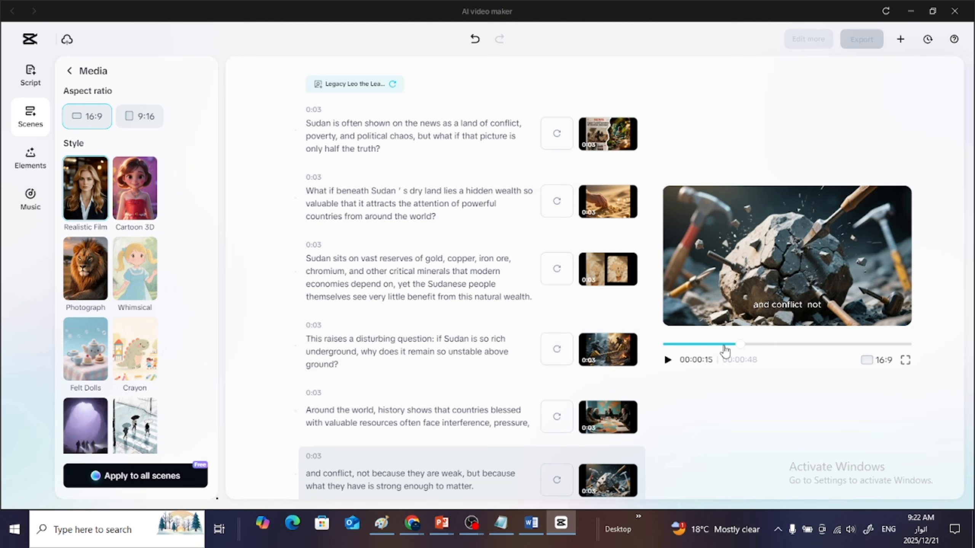
# - Rewind the preview to the start and review the generated clips through to the final scene of the script
pyautogui.moveTo(741, 345); pyautogui.dragTo(651, 351)
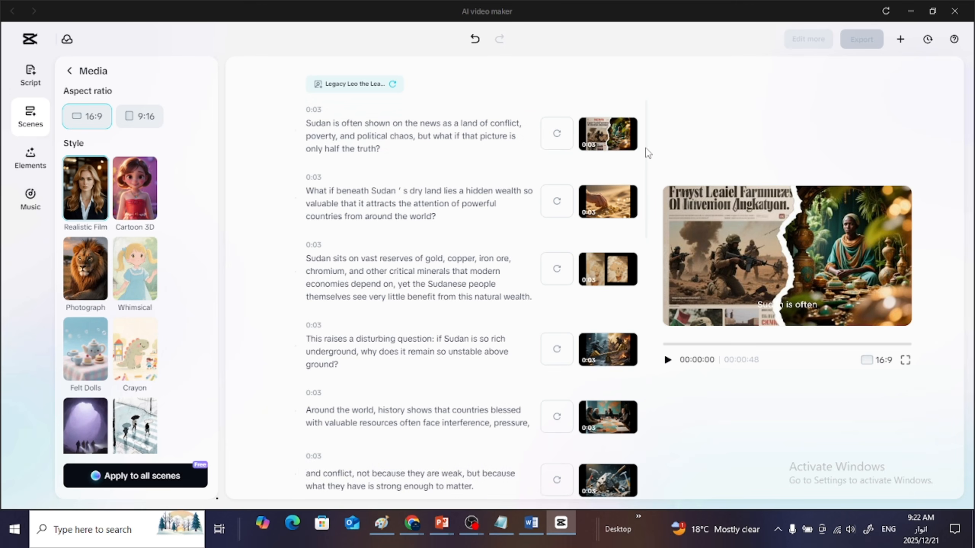
pyautogui.scroll(-3, 653, 192)
pyautogui.scroll(-15, 654, 201)
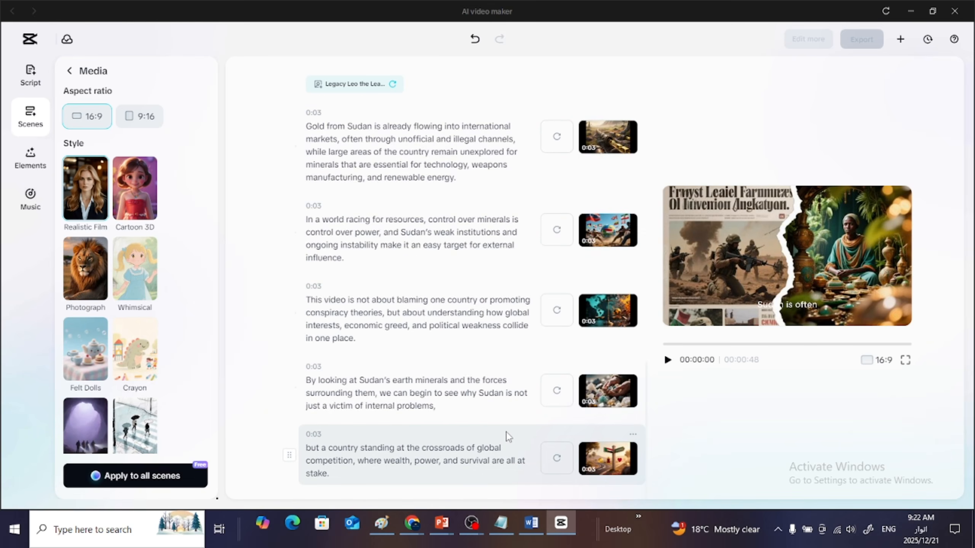
# - Play the video from the start with the system volume raised to 88, pause it, and view the "Gold from Sudan" scene
pyautogui.click(666, 361)
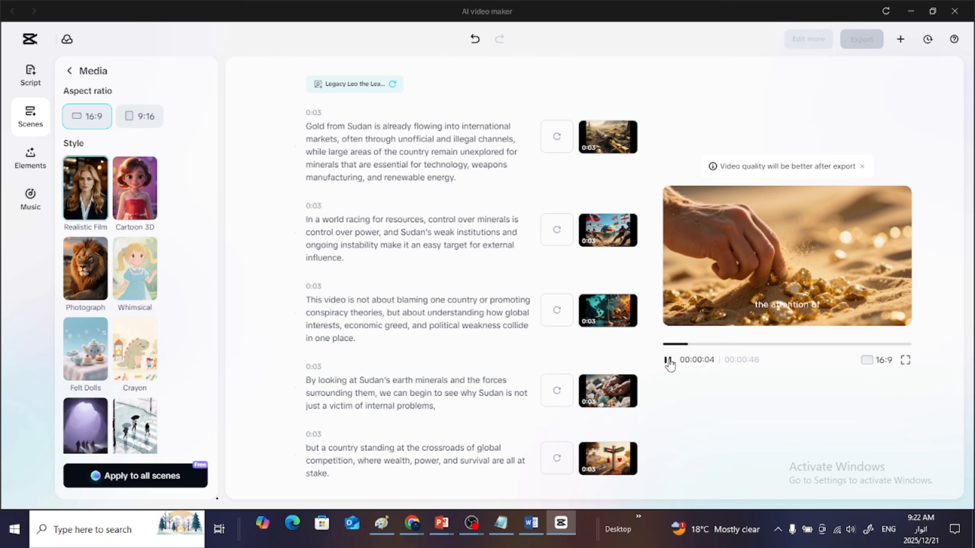
pyautogui.press('XF86AudioRaiseVolume')
pyautogui.press('XF86AudioRaiseVolume')
pyautogui.press('XF86AudioRaiseVolume')
pyautogui.press('XF86AudioRaiseVolume')
pyautogui.press('XF86AudioRaiseVolume')
pyautogui.press('XF86AudioRaiseVolume')
pyautogui.press('XF86AudioRaiseVolume')
pyautogui.press('XF86AudioRaiseVolume')
pyautogui.press('XF86AudioRaiseVolume')
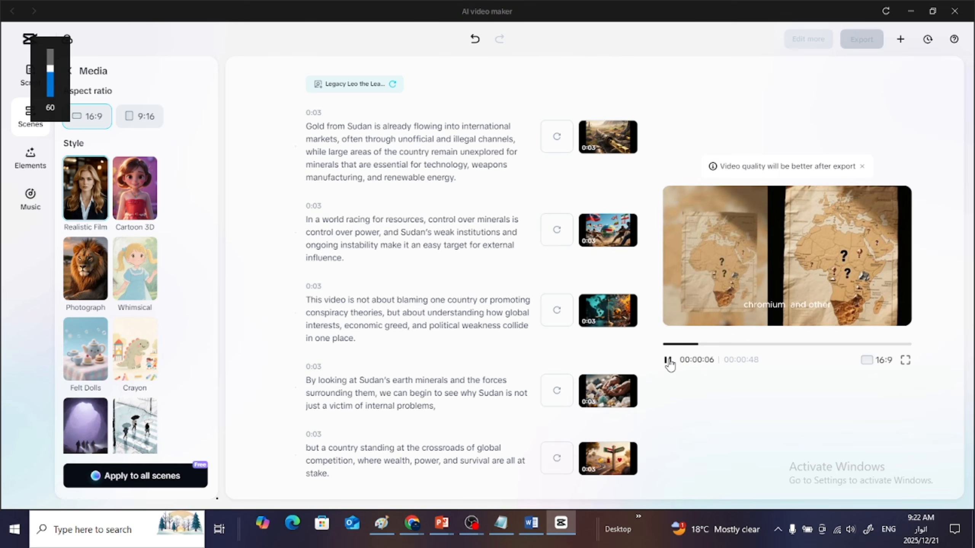
pyautogui.press('XF86AudioRaiseVolume')
pyautogui.press('XF86AudioRaiseVolume')
pyautogui.press('XF86AudioRaiseVolume')
pyautogui.press('XF86AudioRaiseVolume')
pyautogui.press('XF86AudioRaiseVolume')
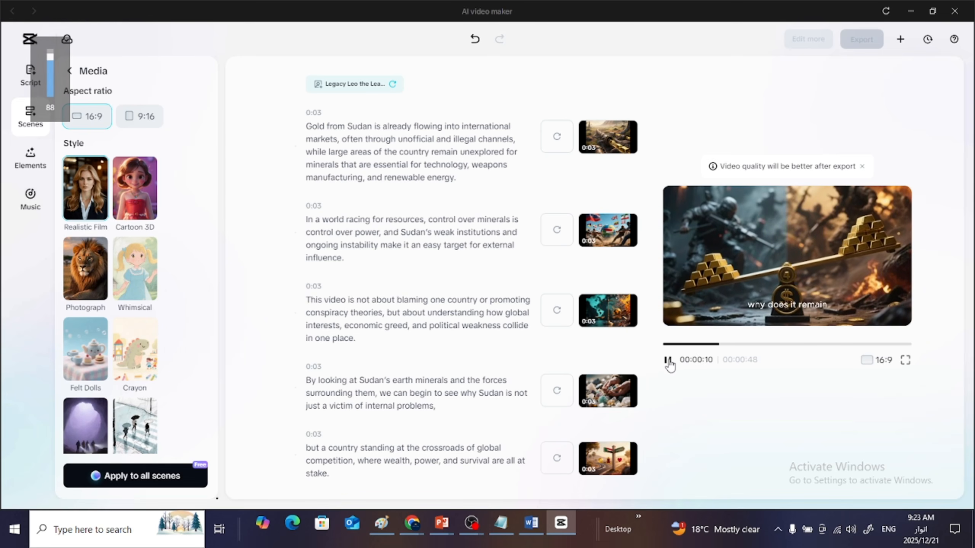
pyautogui.click(667, 361)
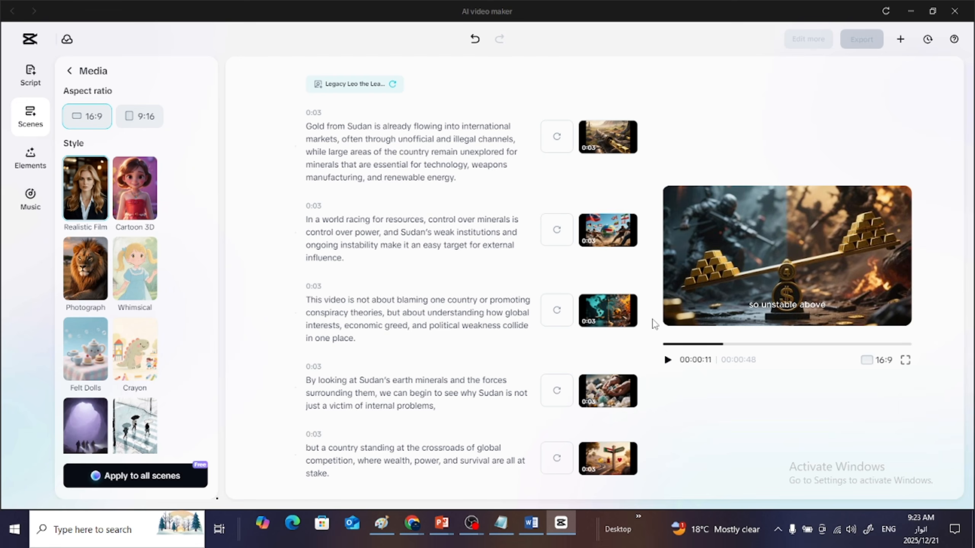
pyautogui.click(615, 144)
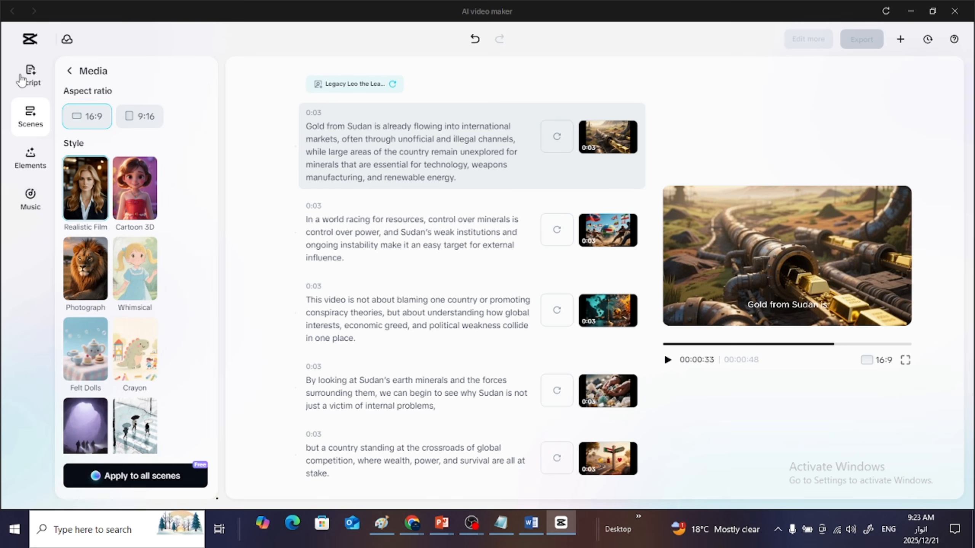
# - Leave the AI media options, close the Sudan project window and reopen the AI video maker from the home screen
pyautogui.click(70, 72)
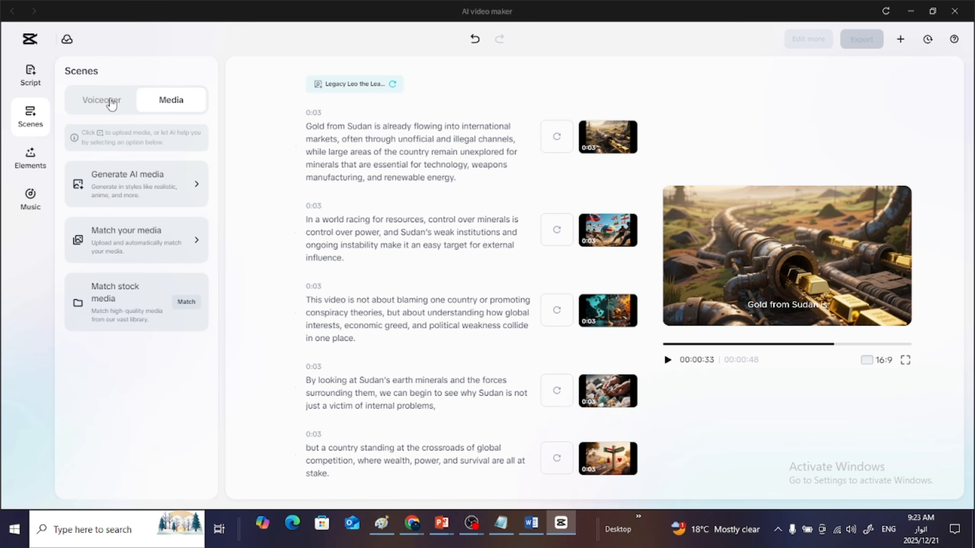
pyautogui.click(955, 11)
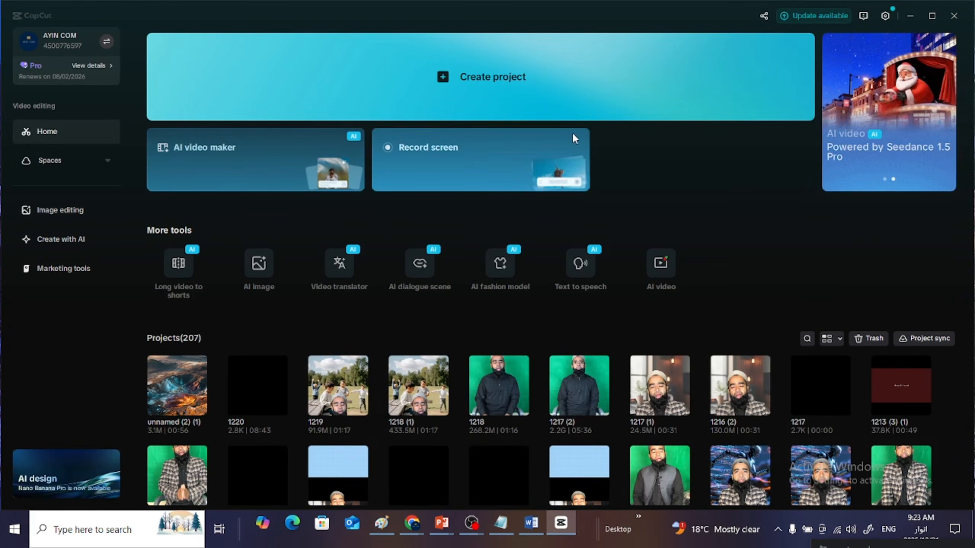
pyautogui.click(216, 170)
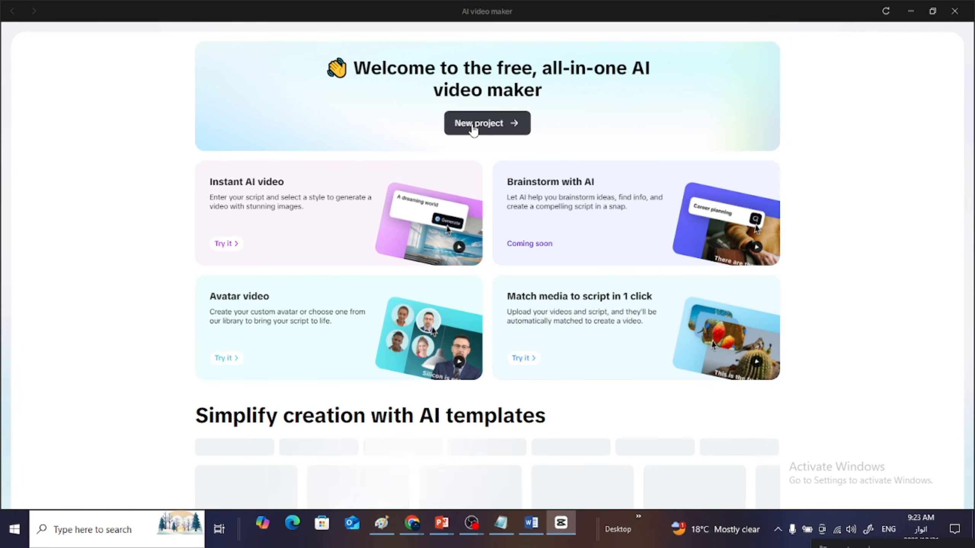
# - Start a new AI video maker project and paste in the copied Sudan minerals script
pyautogui.click(524, 125)
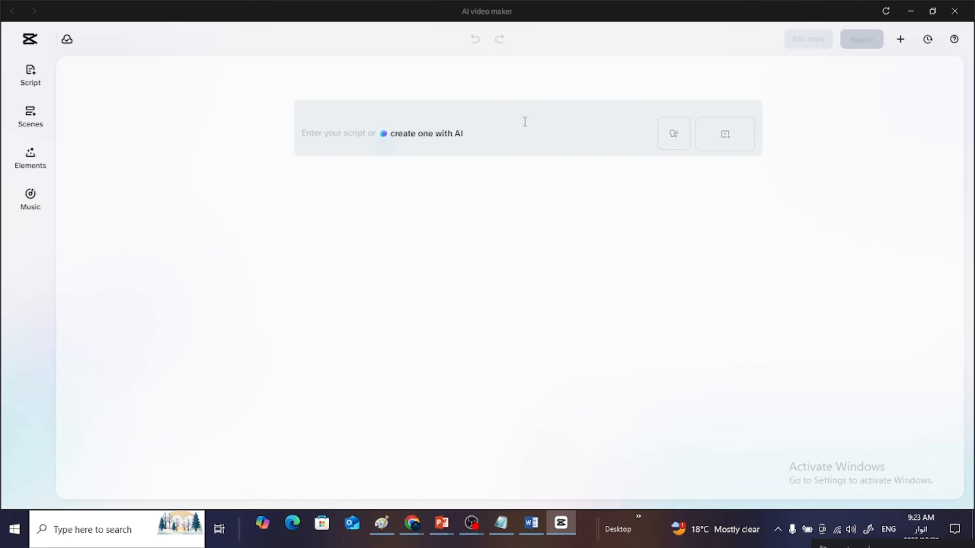
pyautogui.click(327, 130)
pyautogui.hotkey('ctrl', 'v')
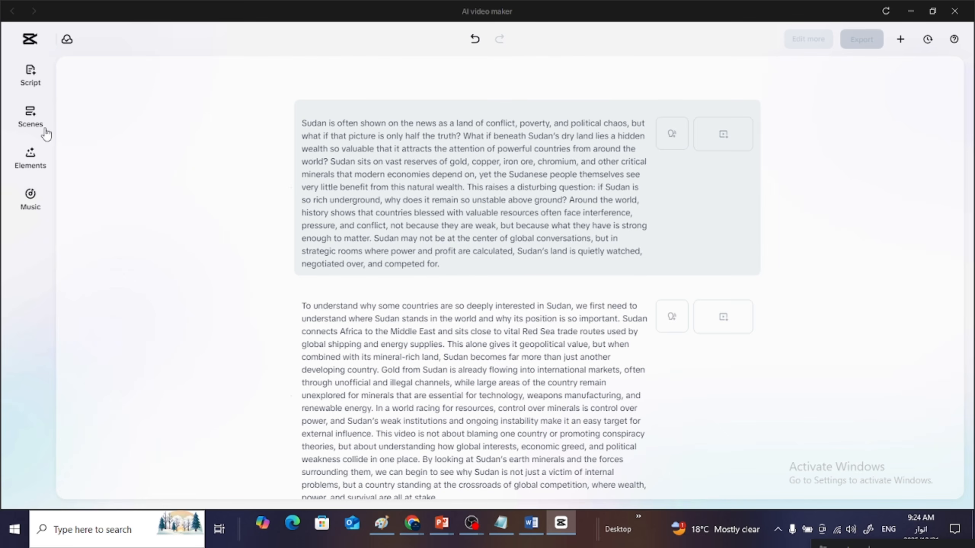
# - Try to apply the Legacy Leo avatar to all scenes with Auto split script on, and cancel the generation
pyautogui.click(31, 123)
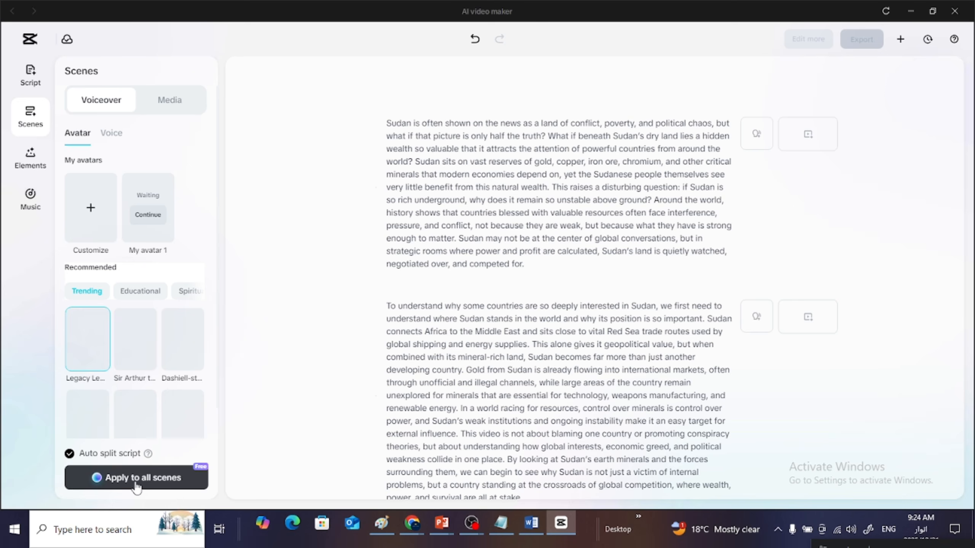
pyautogui.click(33, 81)
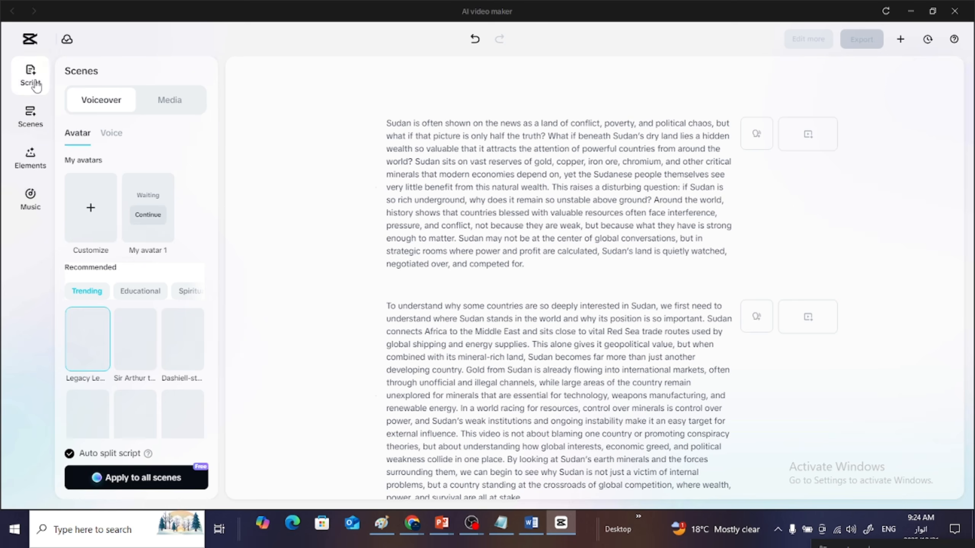
pyautogui.click(30, 116)
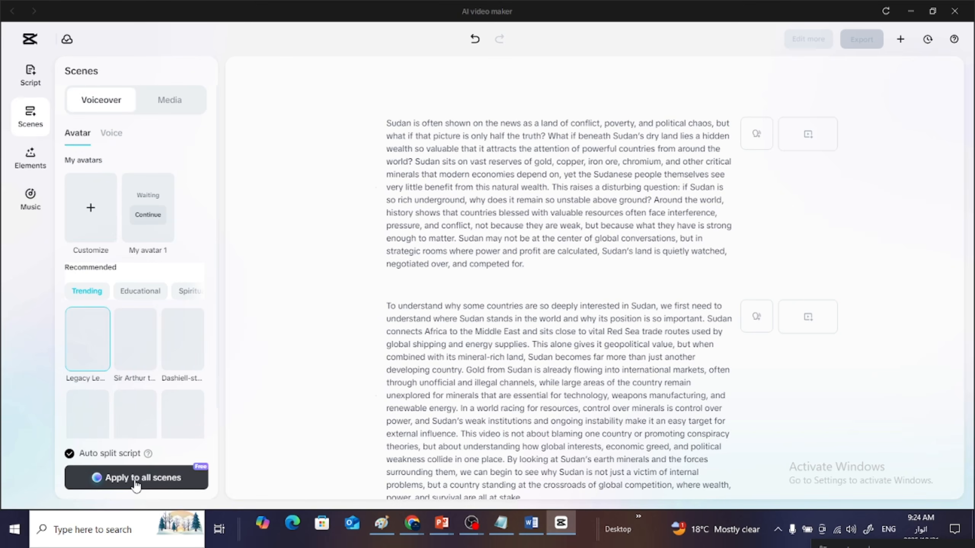
pyautogui.click(137, 485)
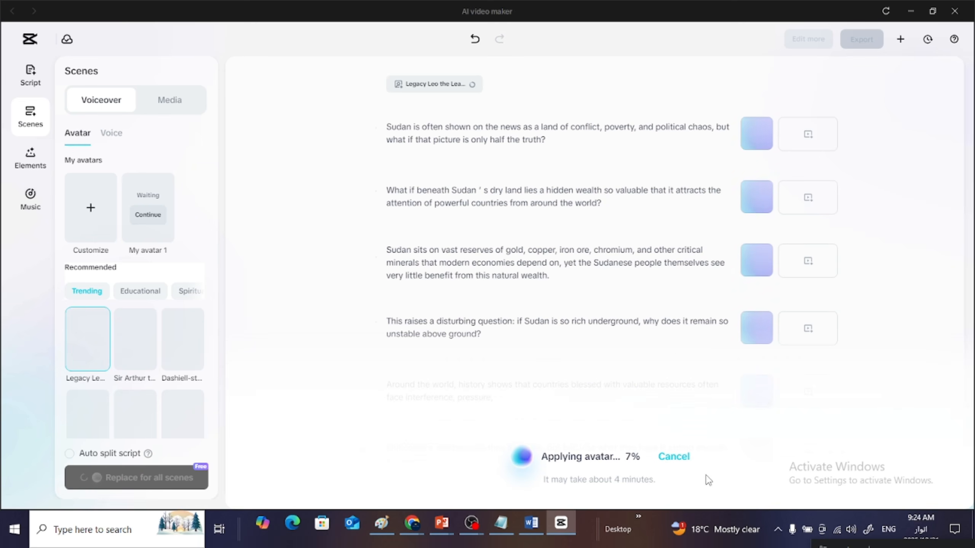
pyautogui.click(670, 457)
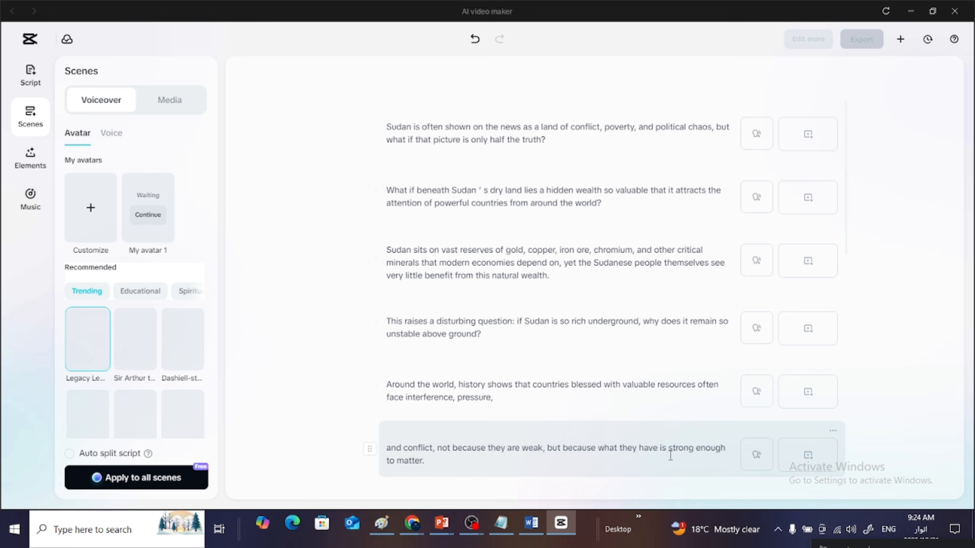
# - Preview the Wahyu voice among the trending voiceover voices, select it and apply it to all scenes
pyautogui.click(112, 135)
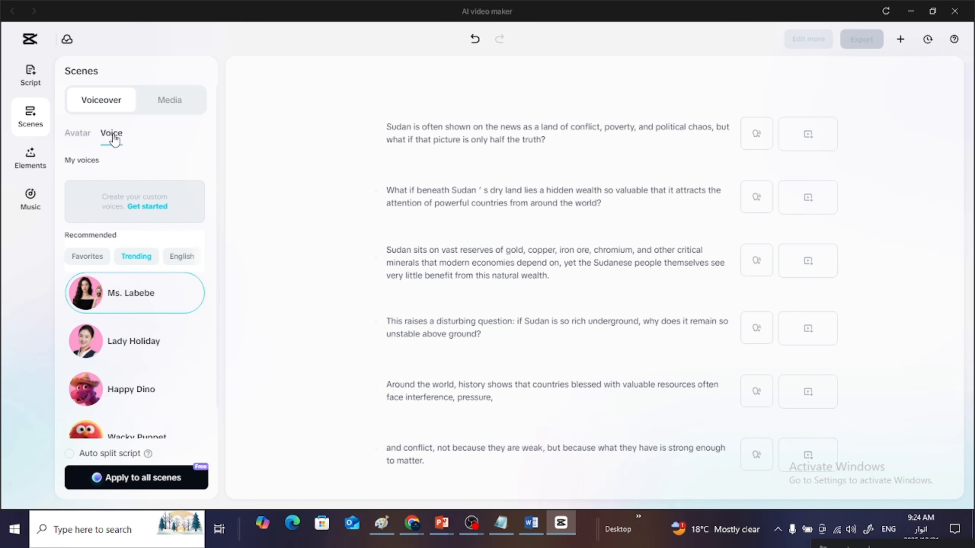
pyautogui.click(77, 134)
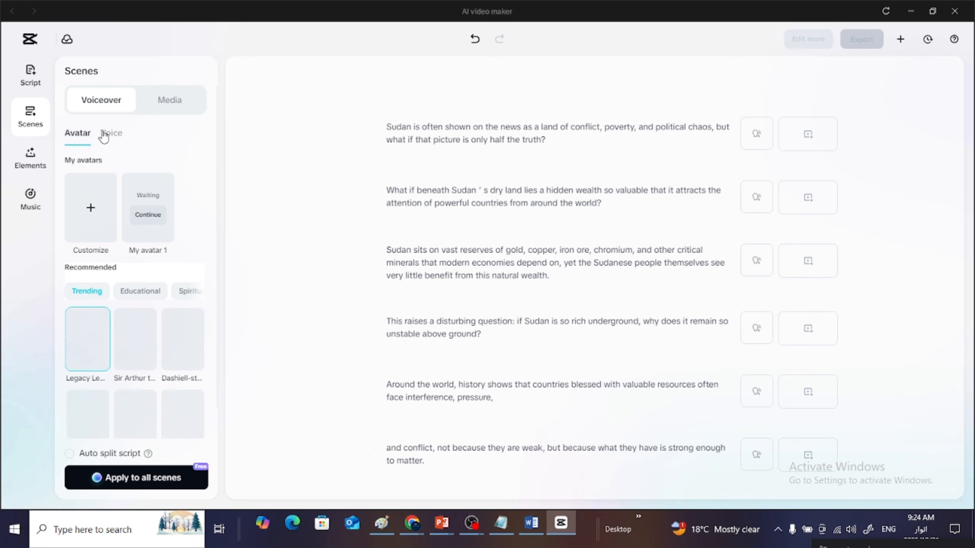
pyautogui.click(111, 135)
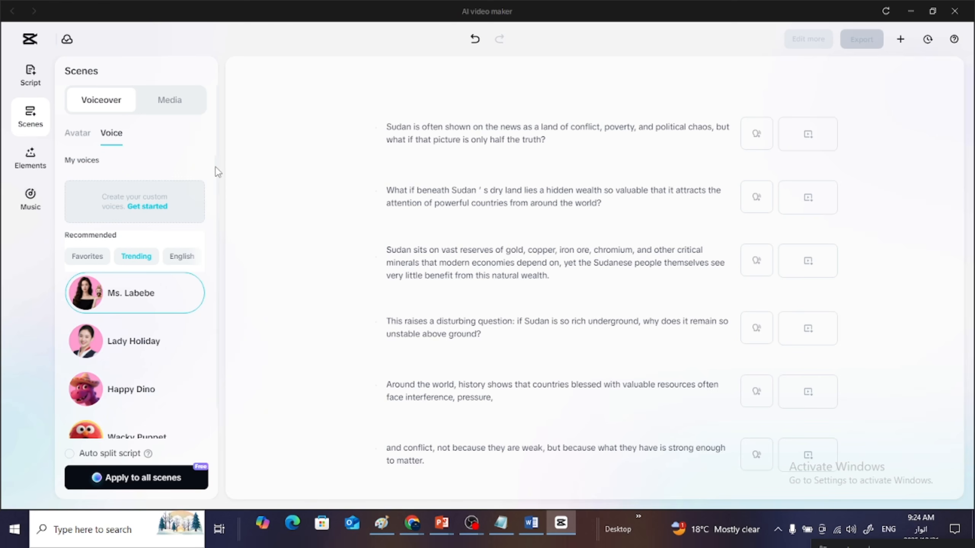
pyautogui.moveTo(215, 166); pyautogui.dragTo(218, 214)
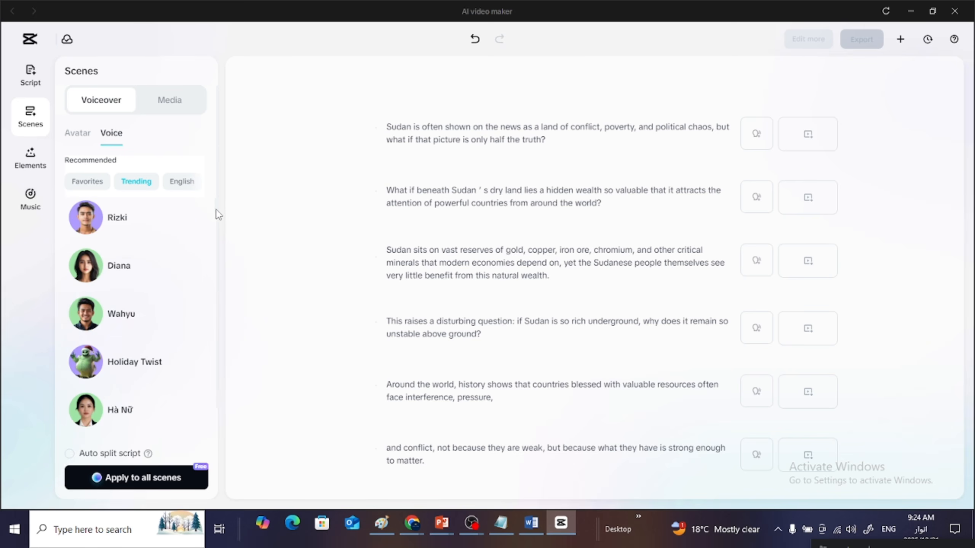
pyautogui.moveTo(114, 326)
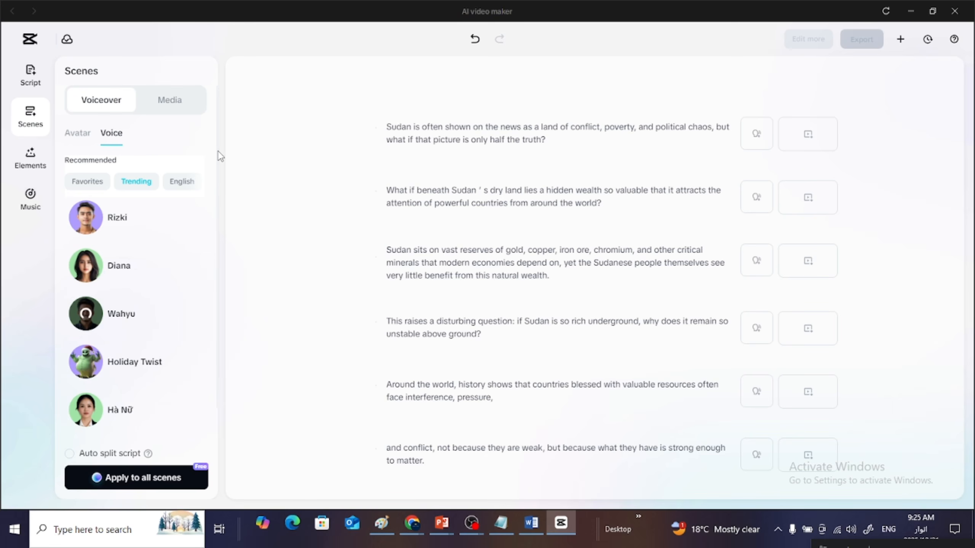
pyautogui.scroll(-1, 218, 163)
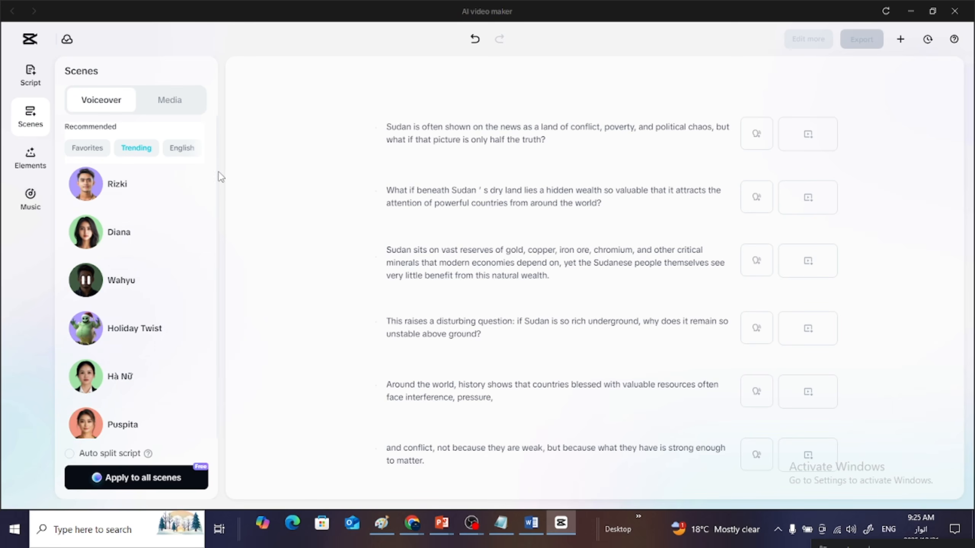
pyautogui.scroll(1, 217, 170)
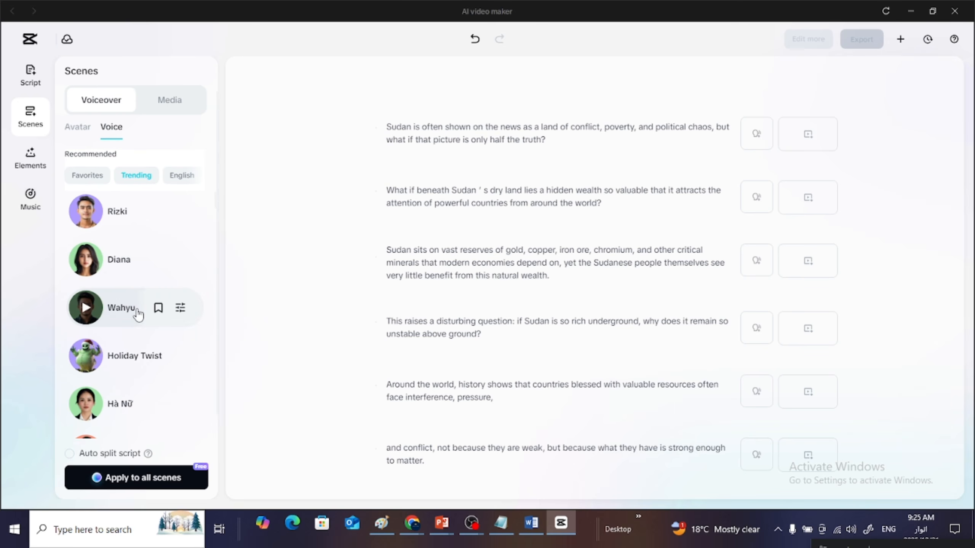
pyautogui.click(130, 324)
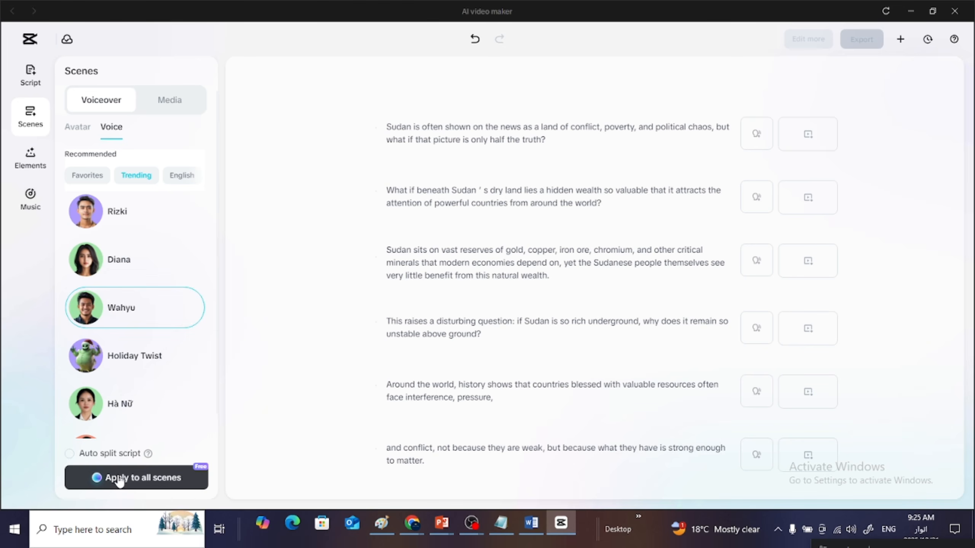
pyautogui.click(139, 485)
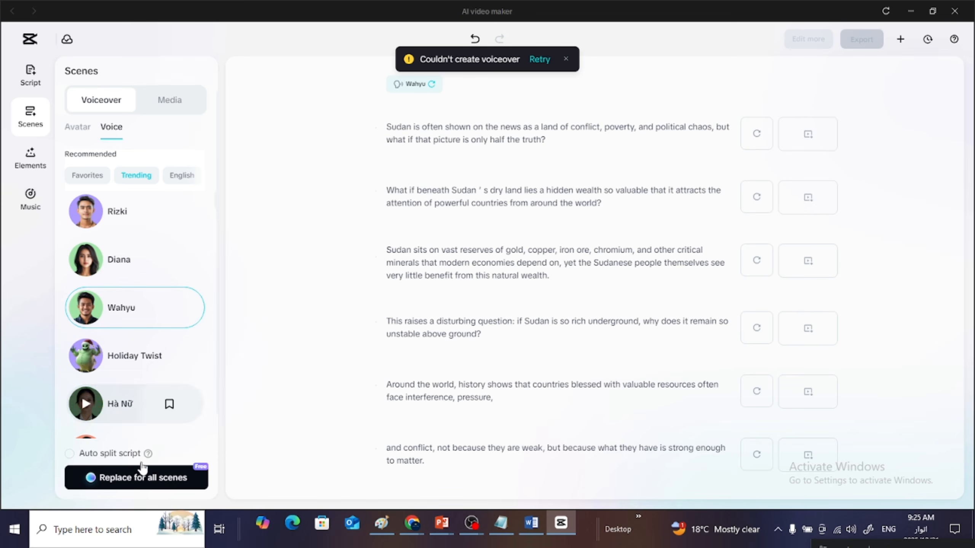
# - Turn on Auto split script and regenerate the Wahyu voiceover for all scenes
pyautogui.click(127, 477)
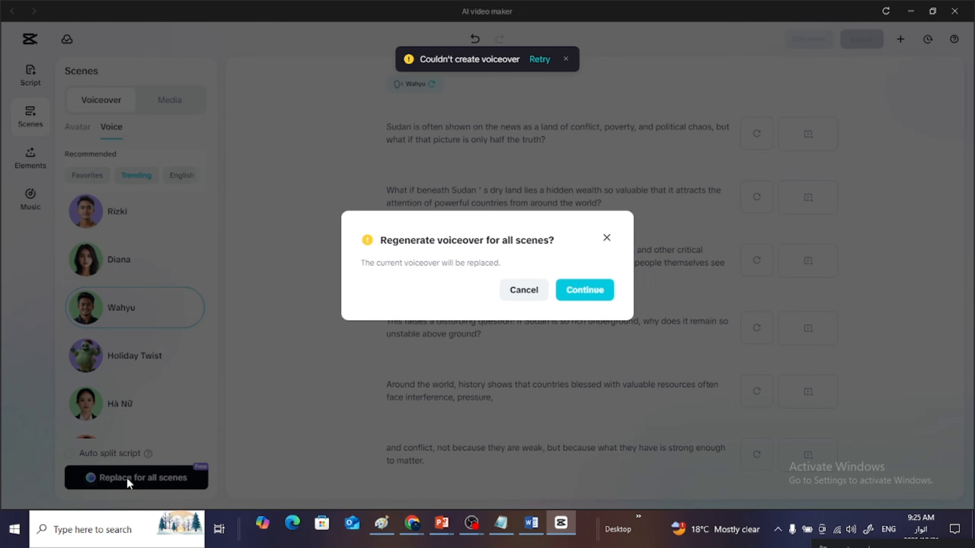
pyautogui.click(606, 238)
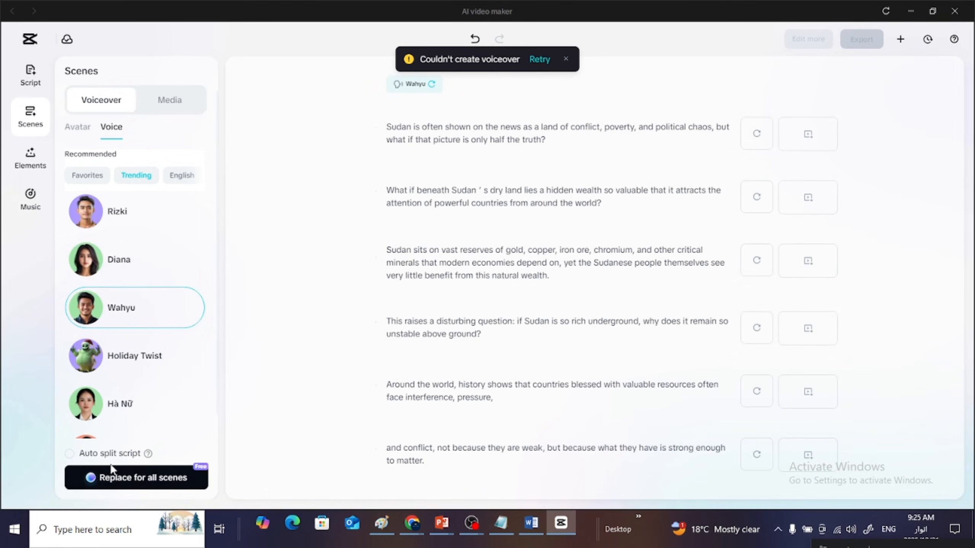
pyautogui.click(77, 455)
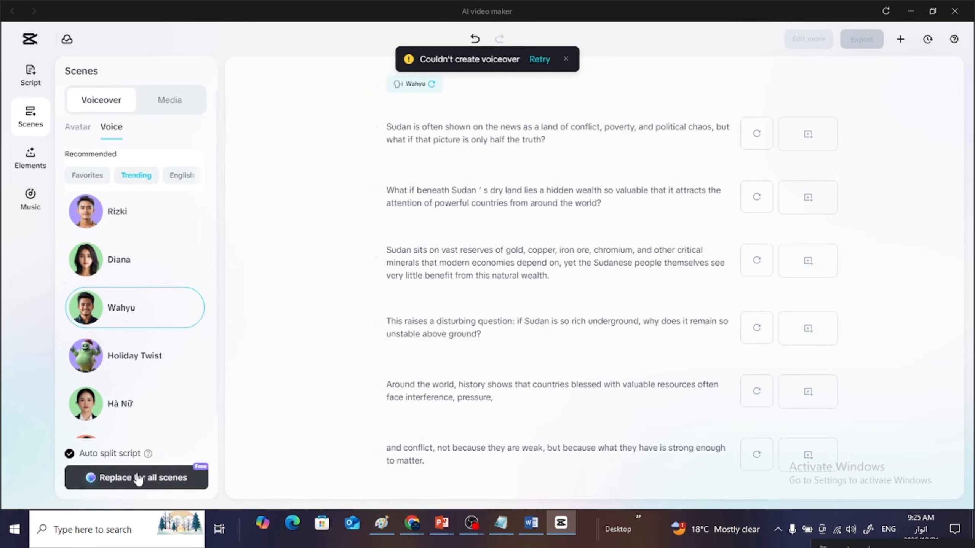
pyautogui.click(138, 477)
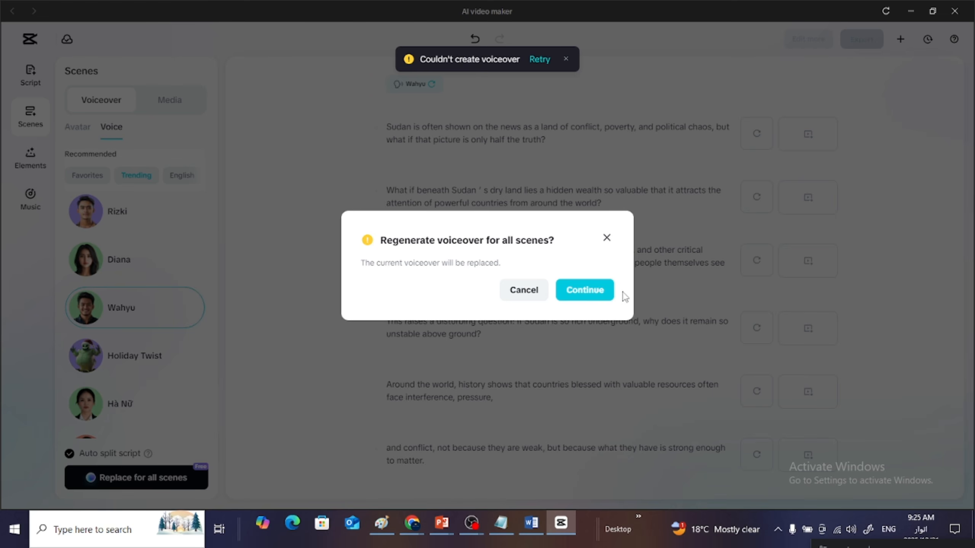
pyautogui.click(586, 291)
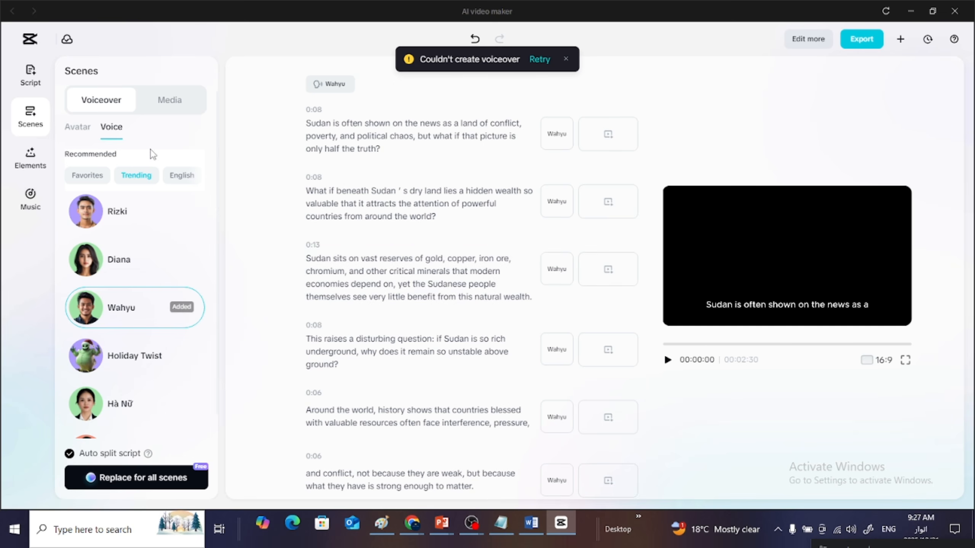
# - Look through the recommended voice categories, from Favorites and Trending to Narration and Female, and list the Male voices
pyautogui.click(198, 177)
pyautogui.click(196, 177)
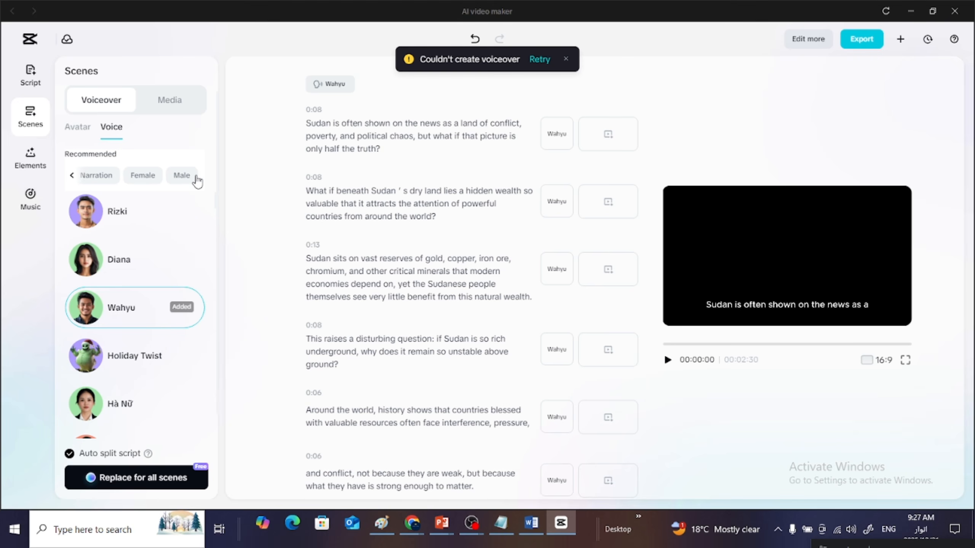
pyautogui.click(195, 176)
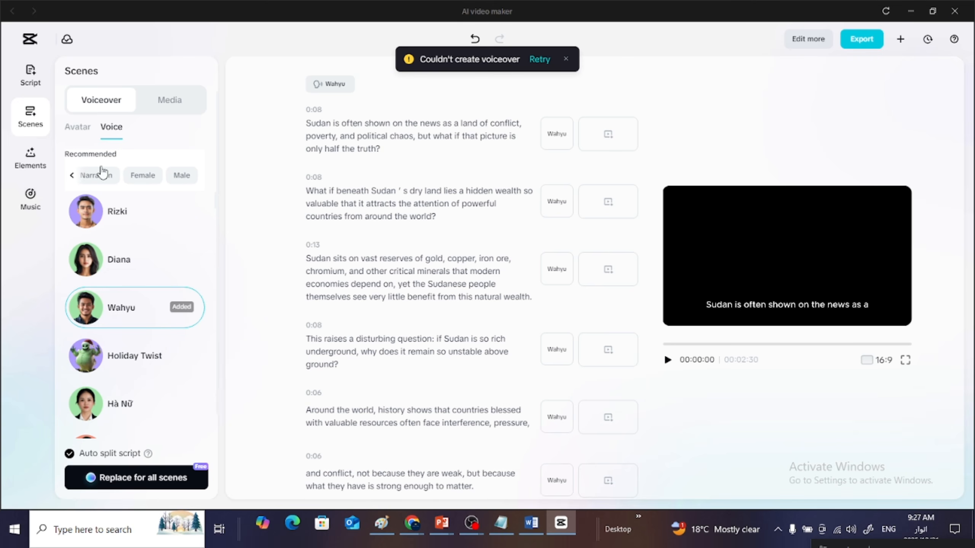
pyautogui.click(72, 176)
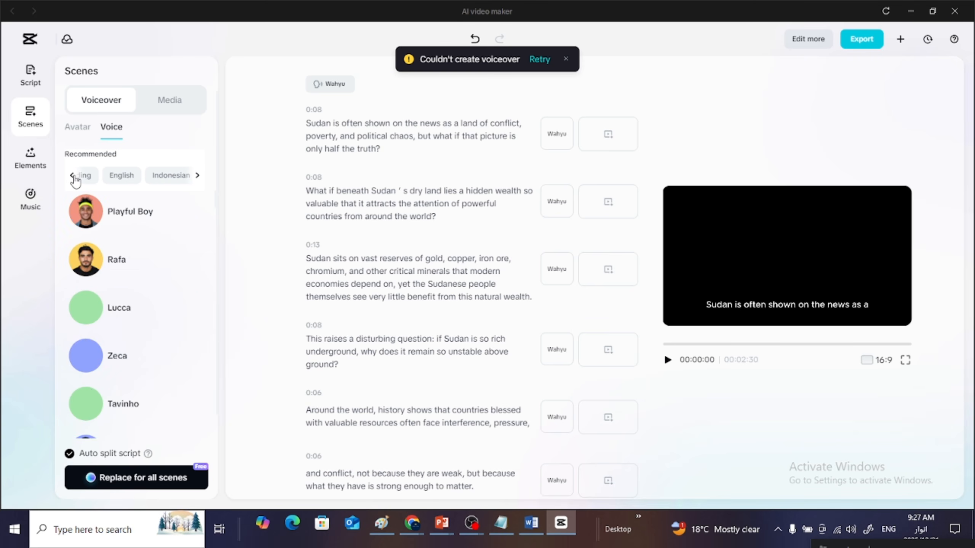
pyautogui.click(73, 176)
pyautogui.click(197, 177)
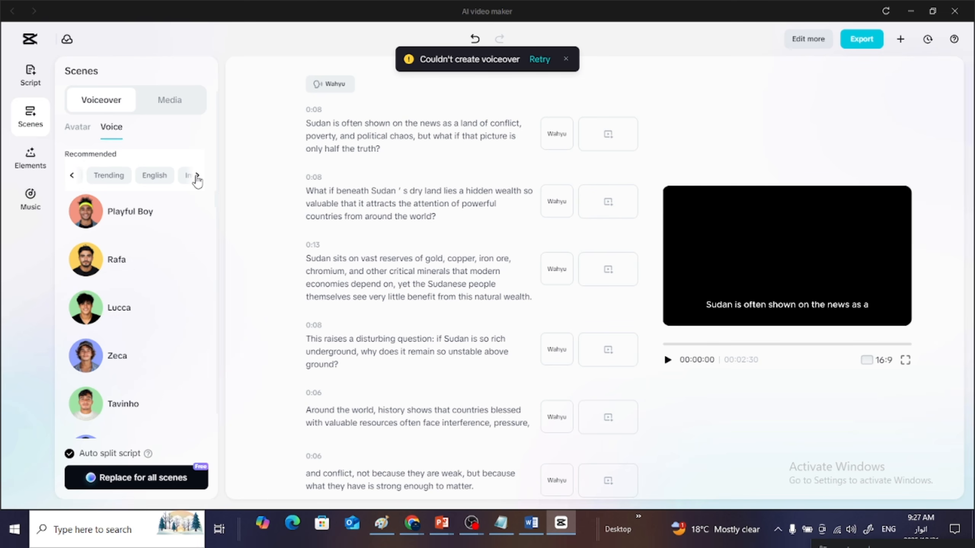
pyautogui.click(198, 178)
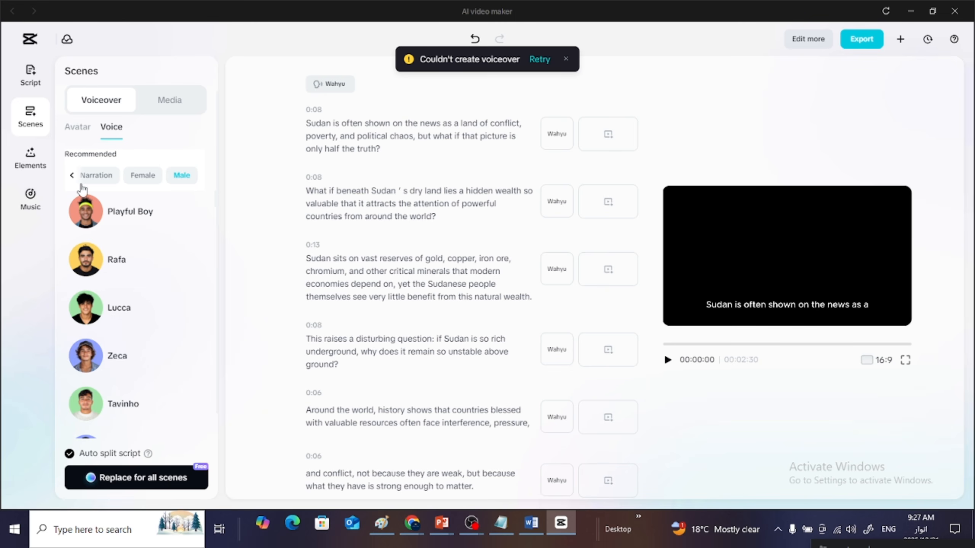
pyautogui.click(72, 175)
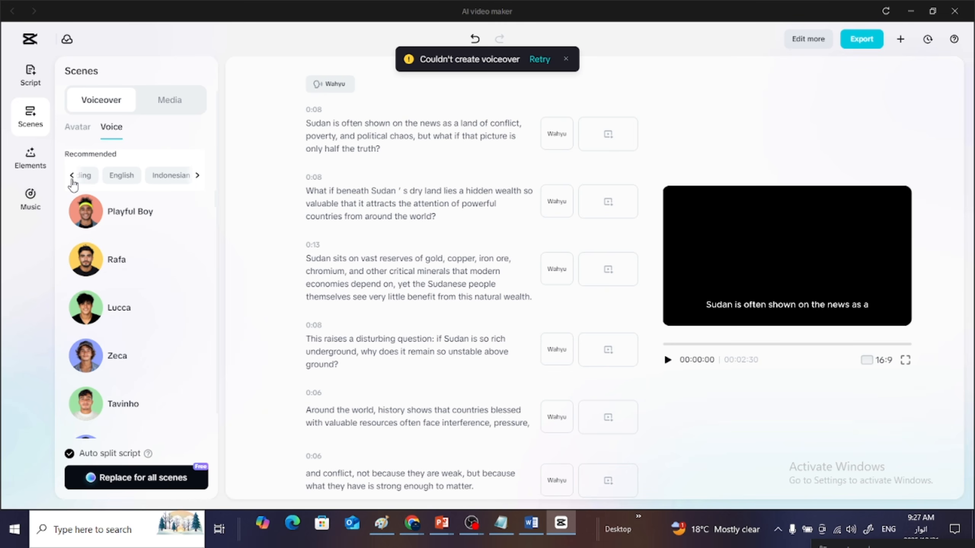
pyautogui.click(71, 176)
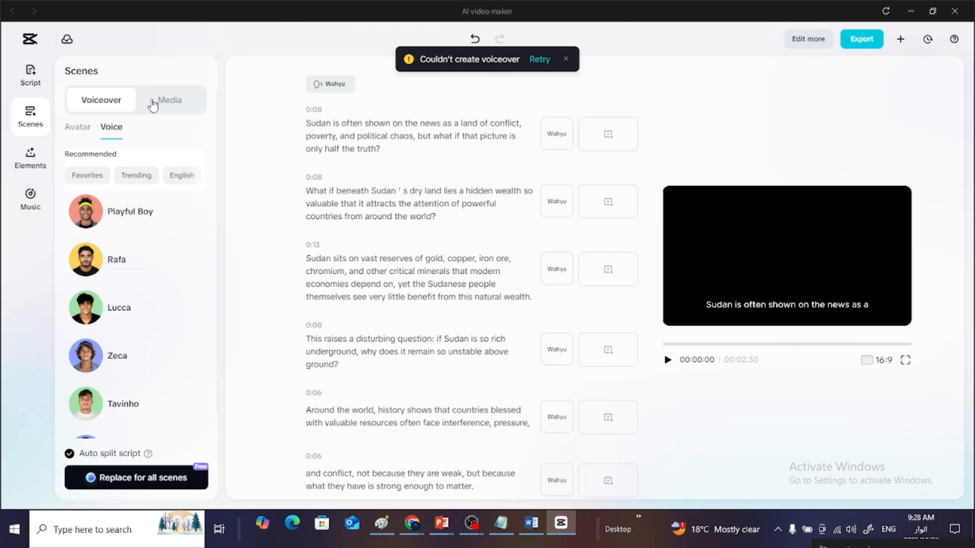
# - Generate AI media for all scenes in the Realistic Film style with the 16:9 aspect ratio
pyautogui.click(175, 109)
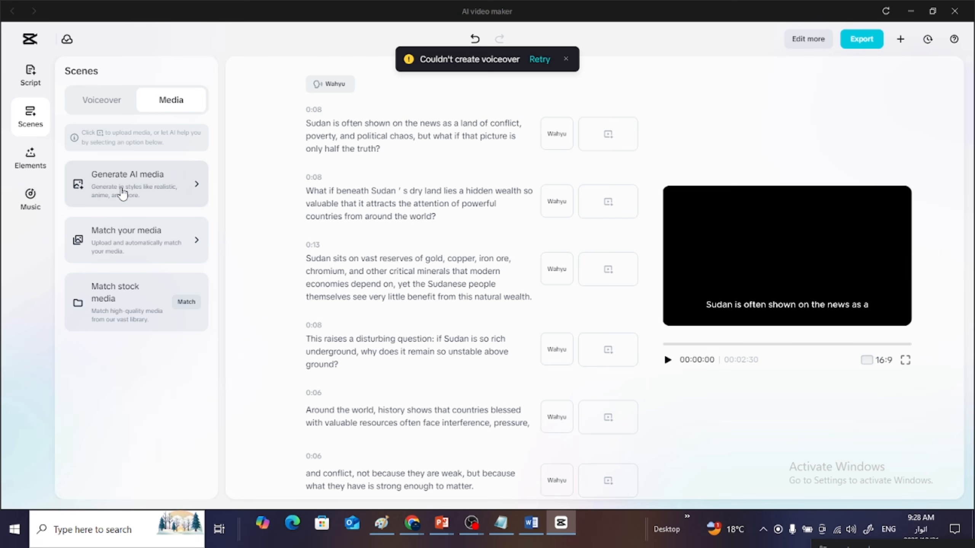
pyautogui.click(171, 192)
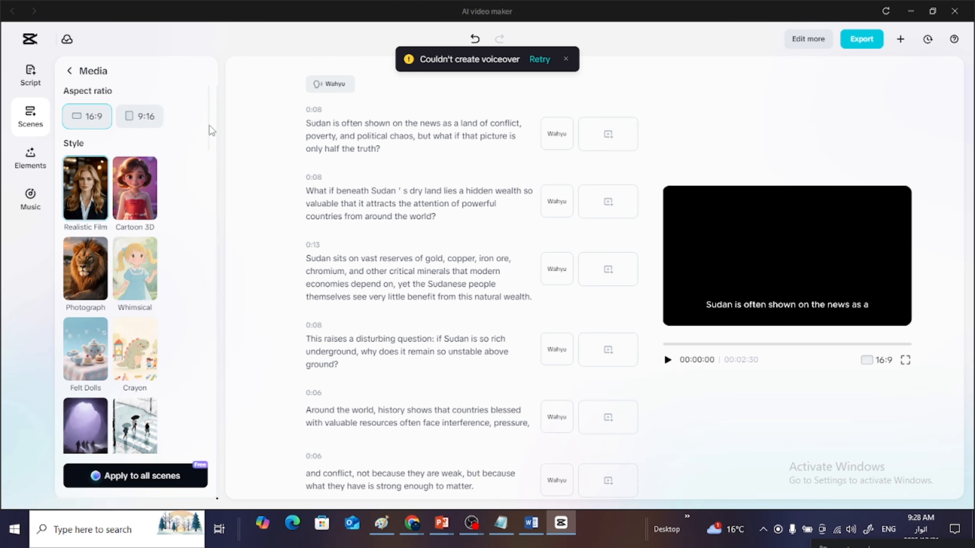
pyautogui.moveTo(210, 145); pyautogui.dragTo(203, 92)
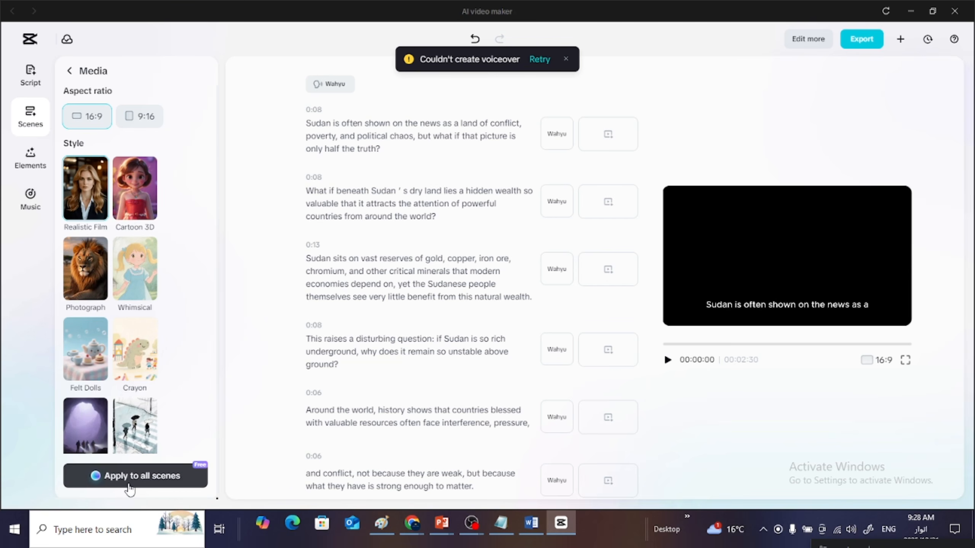
pyautogui.click(141, 487)
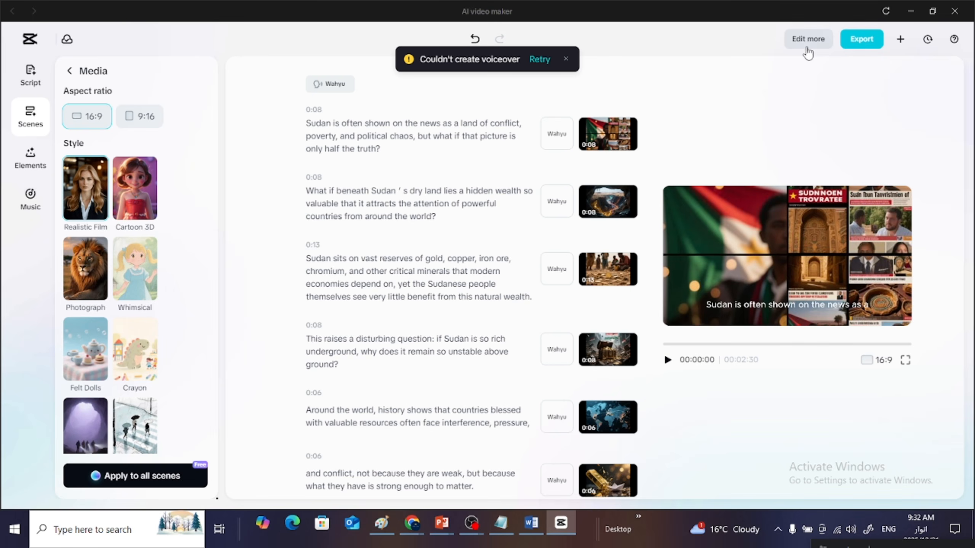
# - Send the generated Sudan video to the full editor for further editing and dismiss the voiceover error notice
pyautogui.click(806, 47)
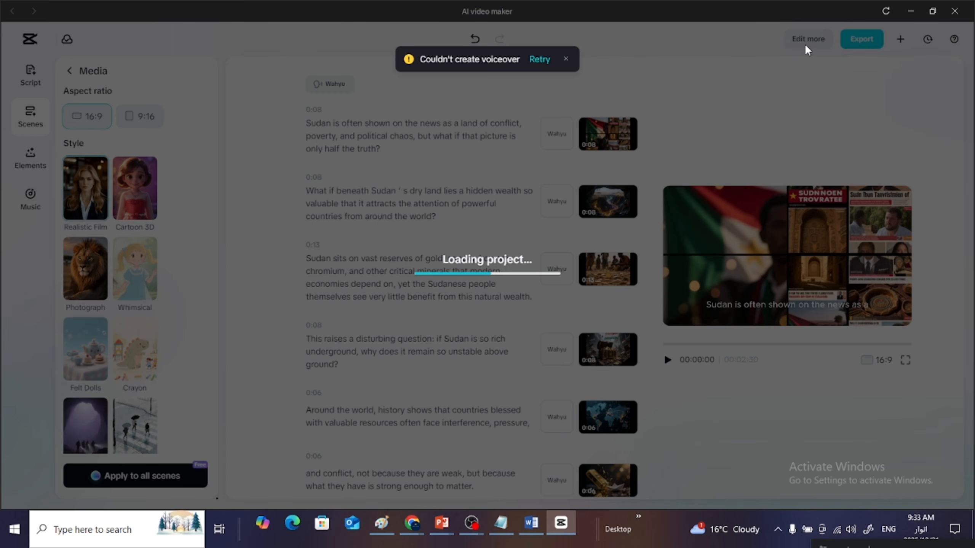
pyautogui.click(566, 60)
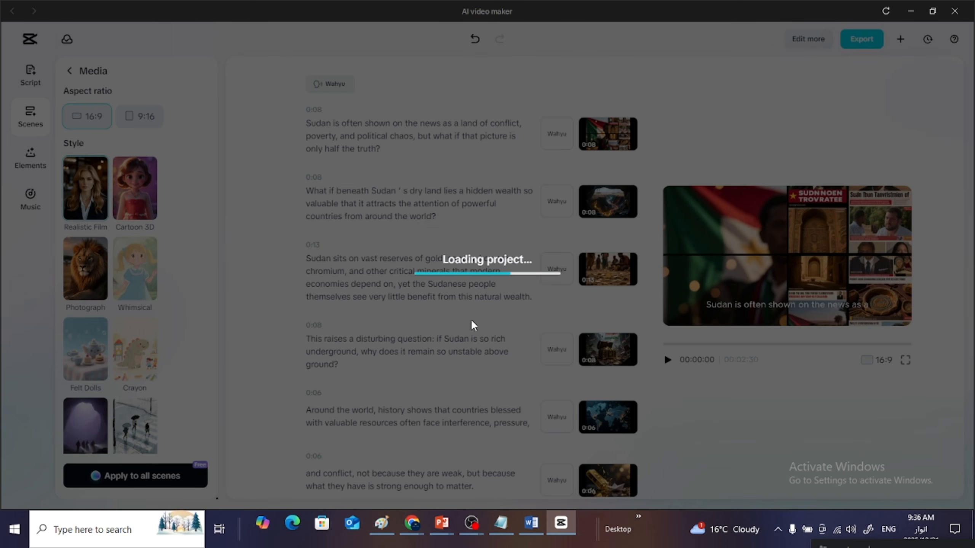
pyautogui.moveTo(420, 518)
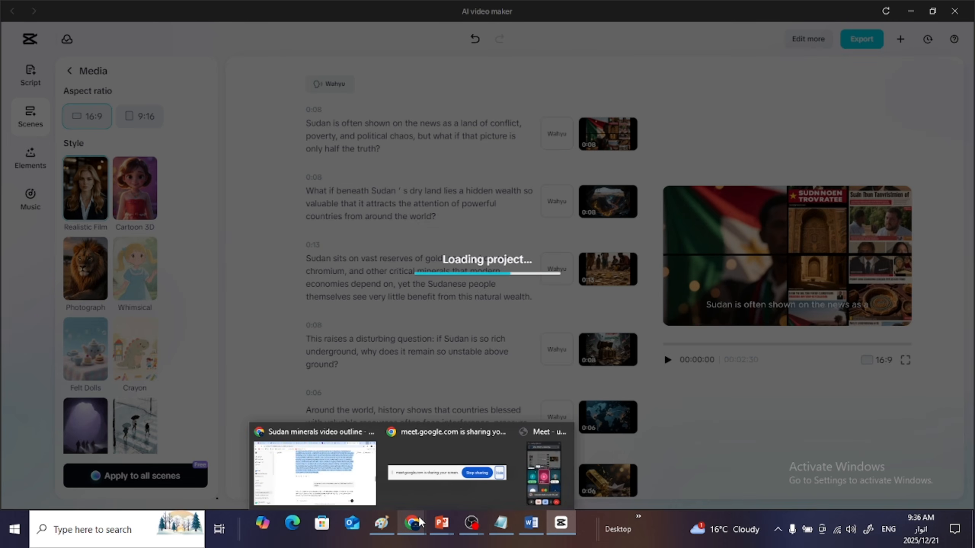
pyautogui.click(448, 489)
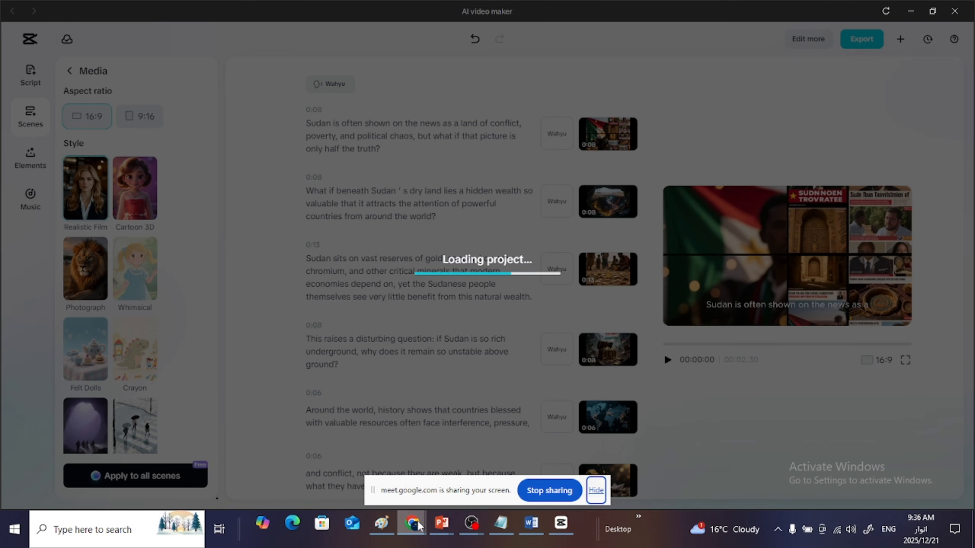
pyautogui.moveTo(420, 525)
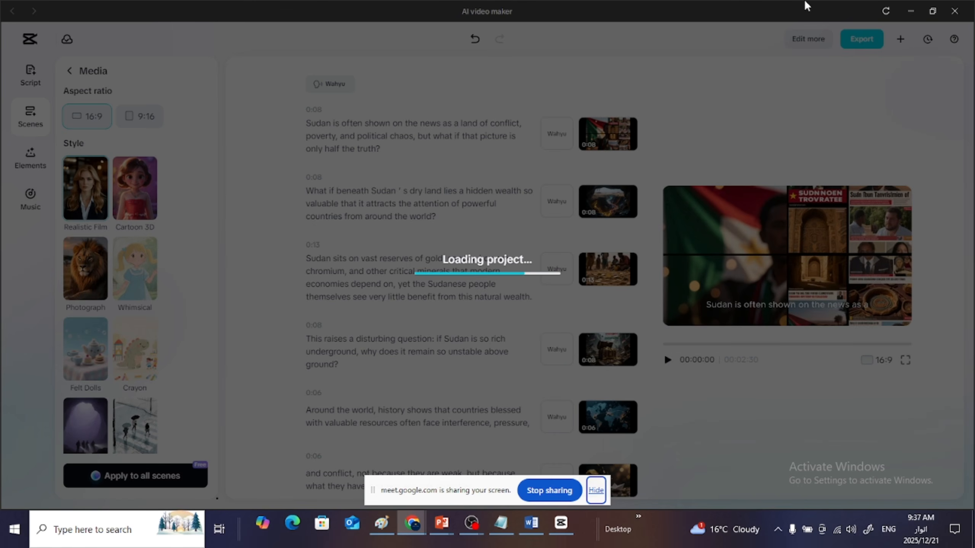
# - Minimize the AI video maker and launch CapCut again from the desktop
pyautogui.click(911, 10)
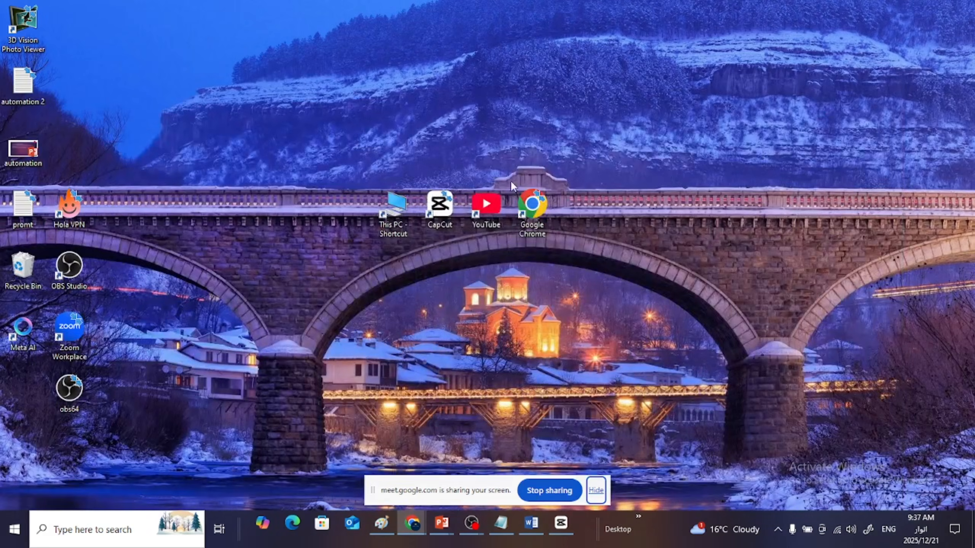
pyautogui.doubleClick(445, 214)
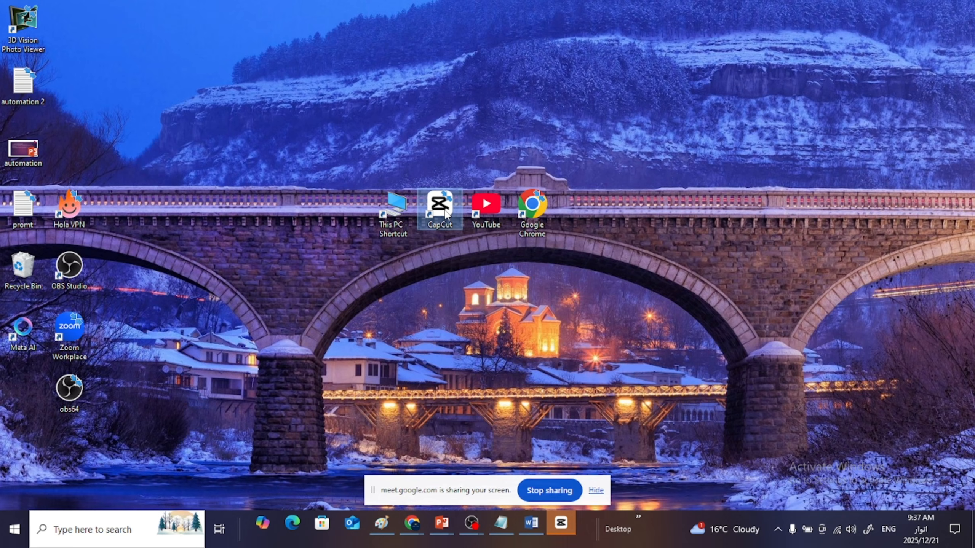
# - Find the video "unnamed (2) (1)" in the EDITING PACK folder on drive E:, play it briefly and close the player
pyautogui.click(397, 214)
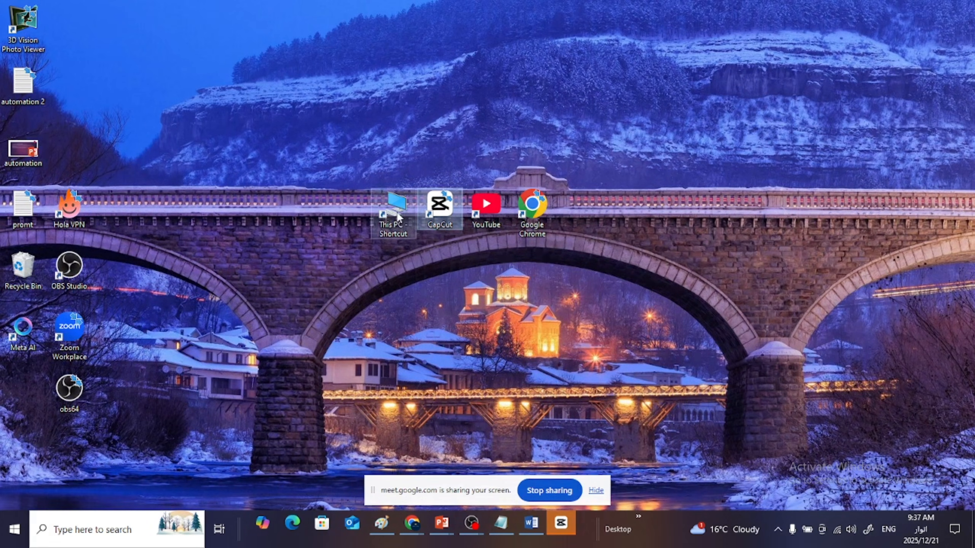
pyautogui.doubleClick(397, 215)
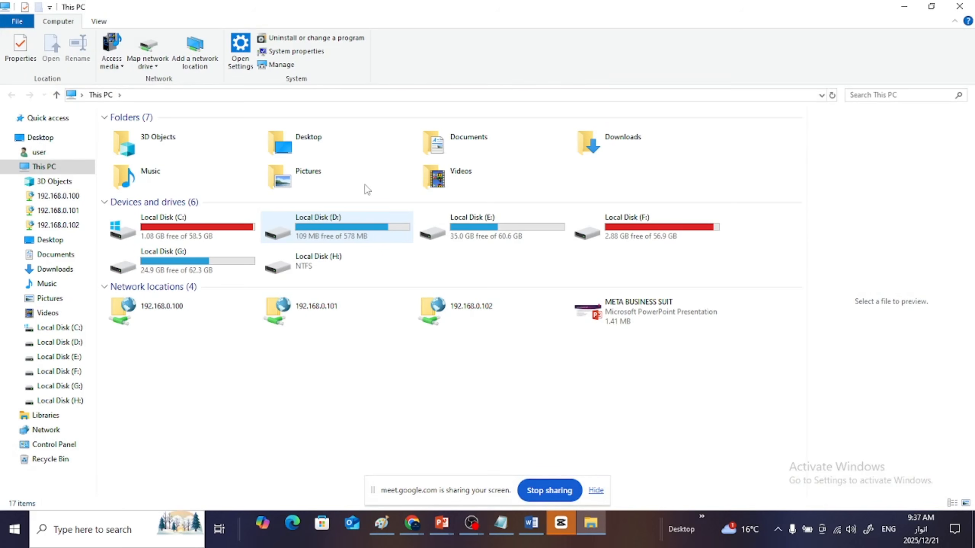
pyautogui.doubleClick(503, 224)
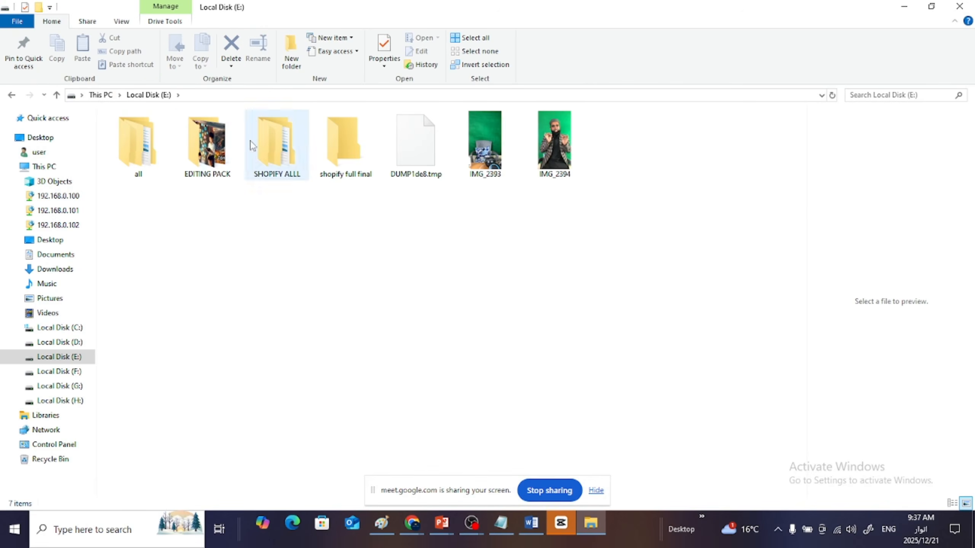
pyautogui.doubleClick(144, 152)
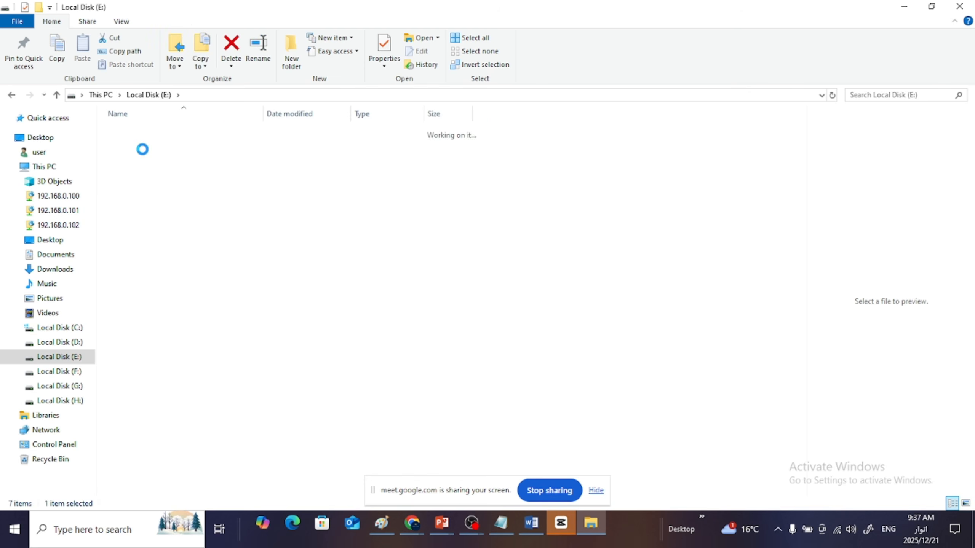
pyautogui.click(12, 95)
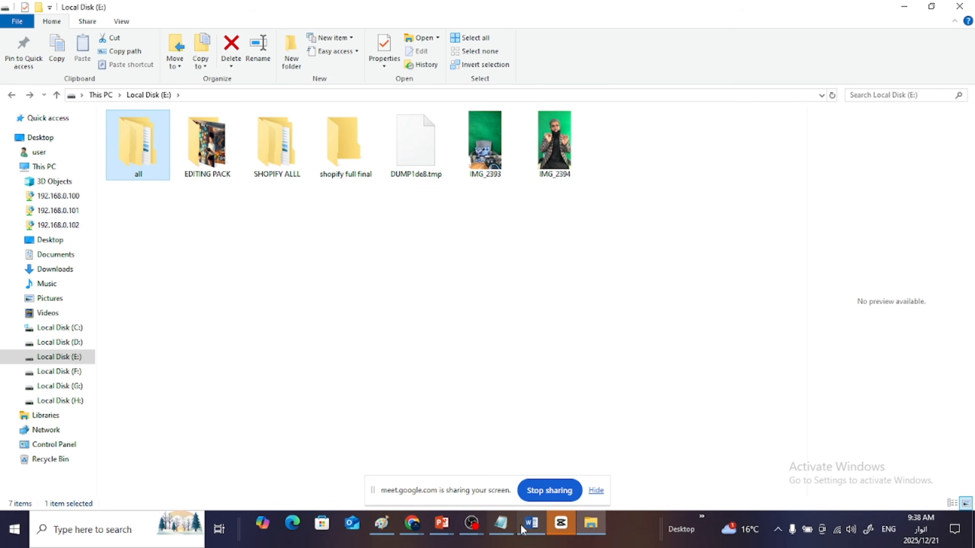
pyautogui.doubleClick(209, 148)
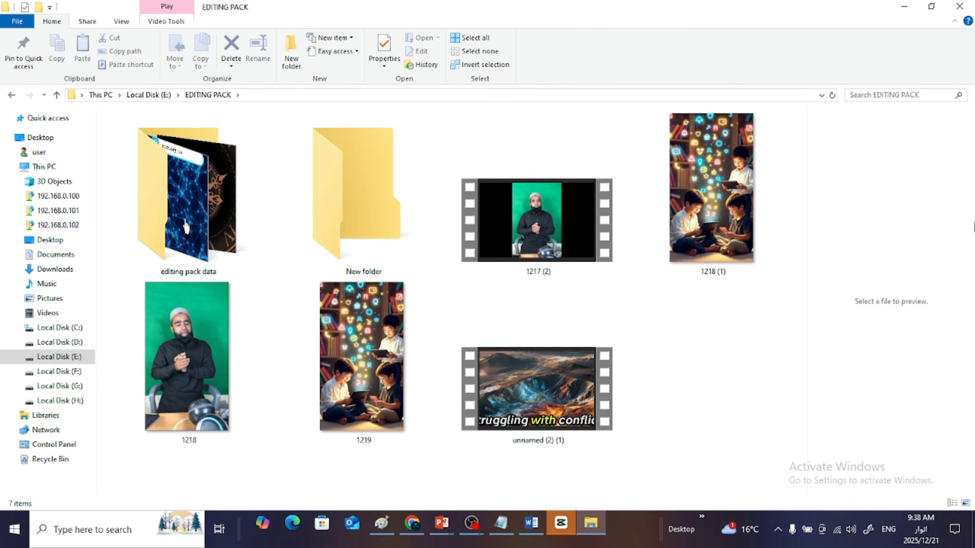
pyautogui.doubleClick(546, 397)
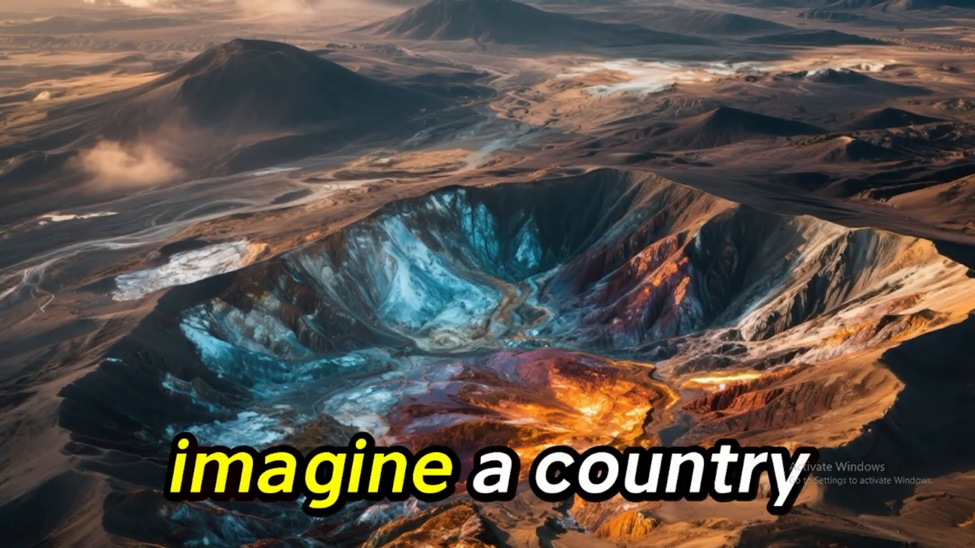
pyautogui.press('Escape')
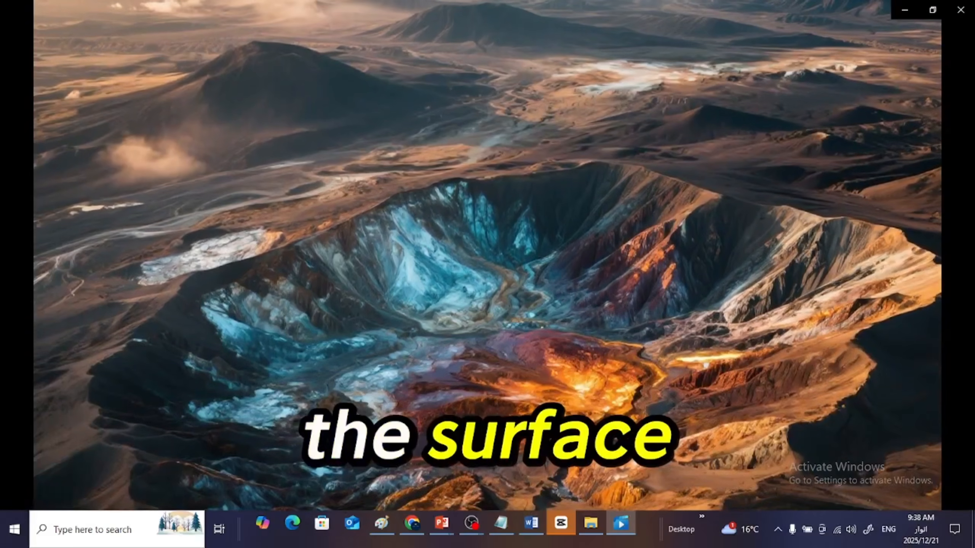
pyautogui.click(960, 8)
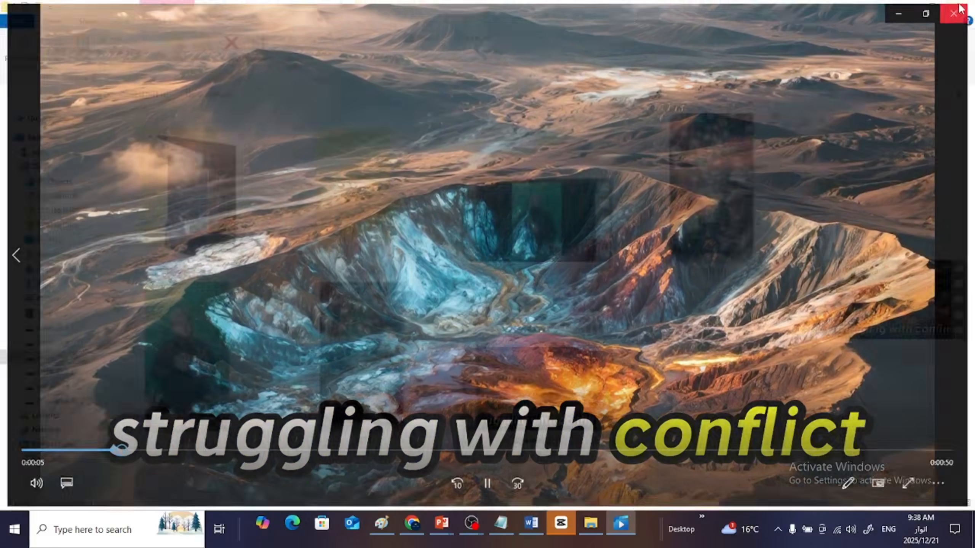
# - Switch to Google Meet in Chrome, return from the ended meeting to its home screen and start a new instant meeting
pyautogui.click(411, 522)
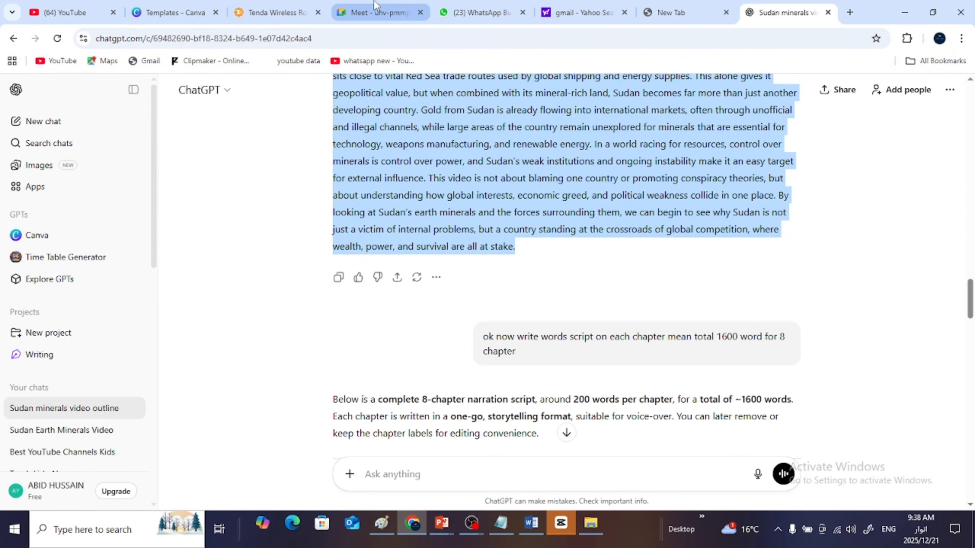
pyautogui.click(380, 12)
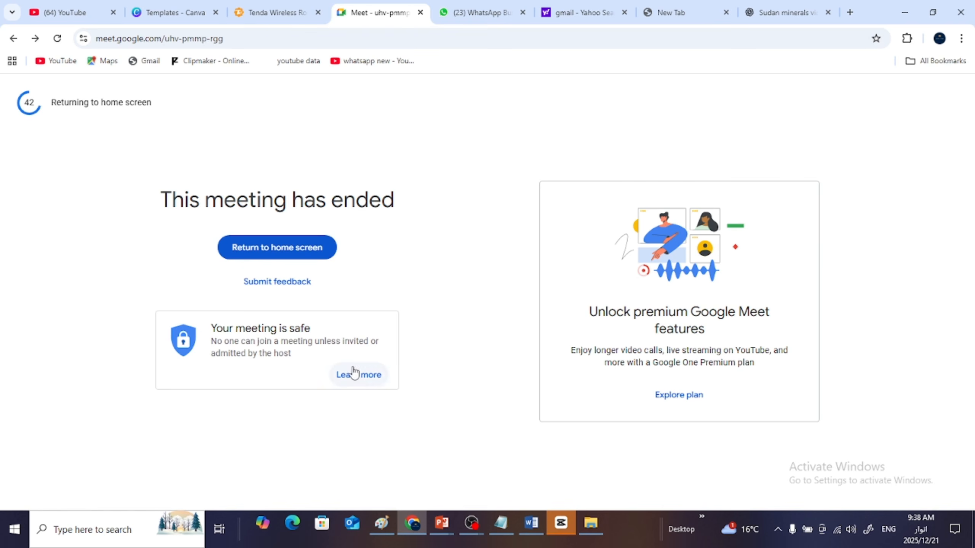
pyautogui.click(290, 255)
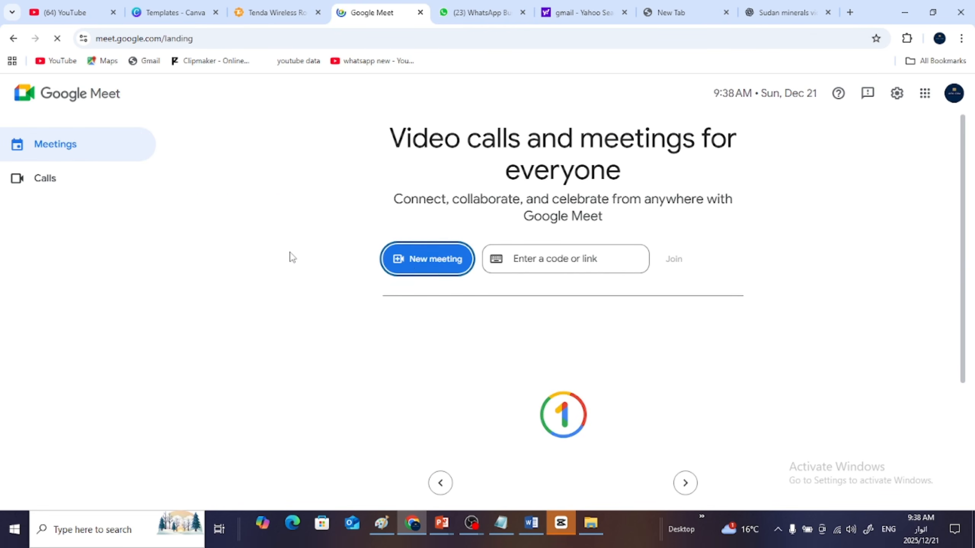
pyautogui.click(433, 264)
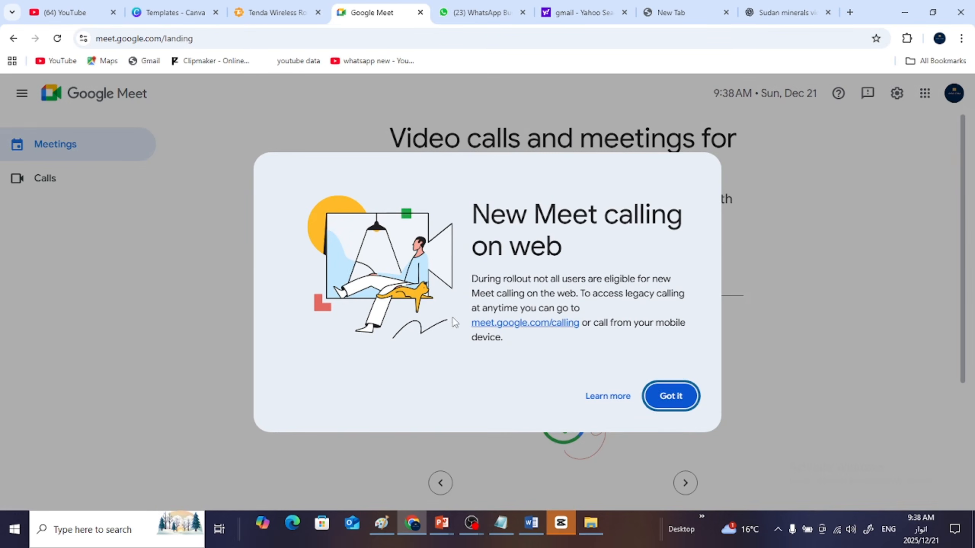
pyautogui.click(679, 396)
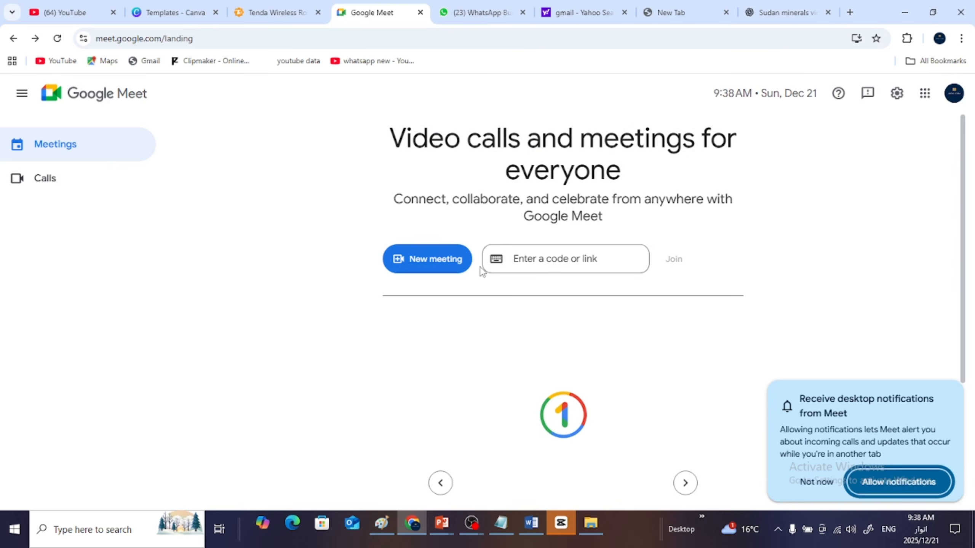
pyautogui.click(441, 265)
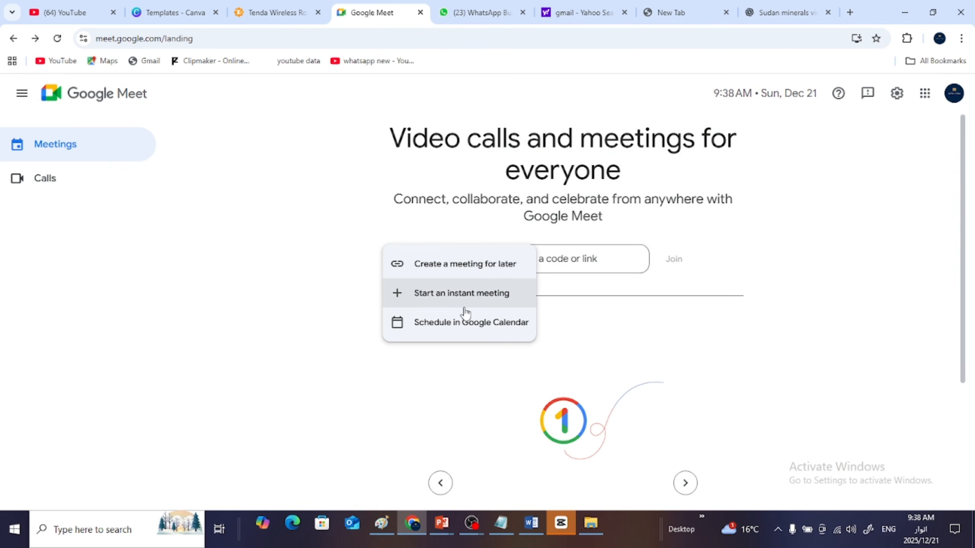
pyautogui.click(452, 295)
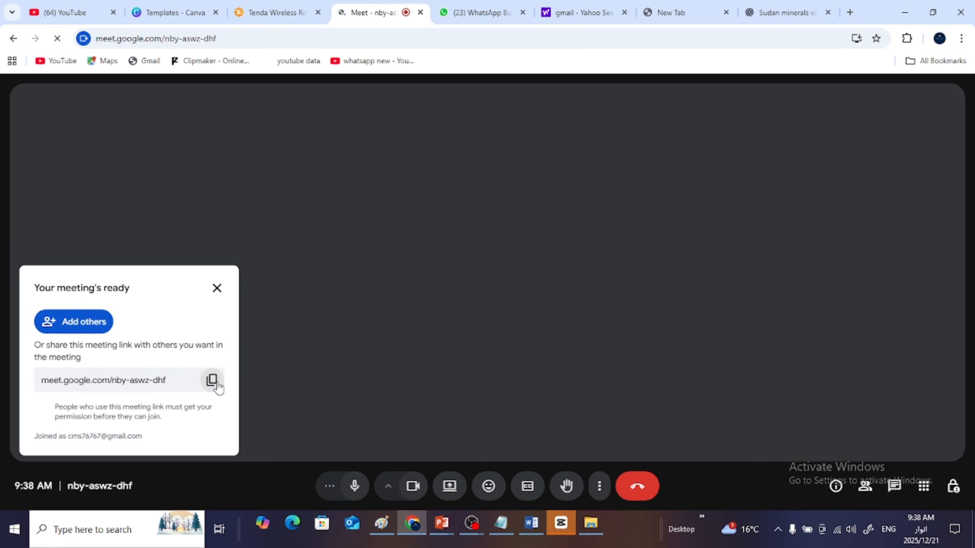
# - Copy the new meeting's link and turn off the camera
pyautogui.click(214, 382)
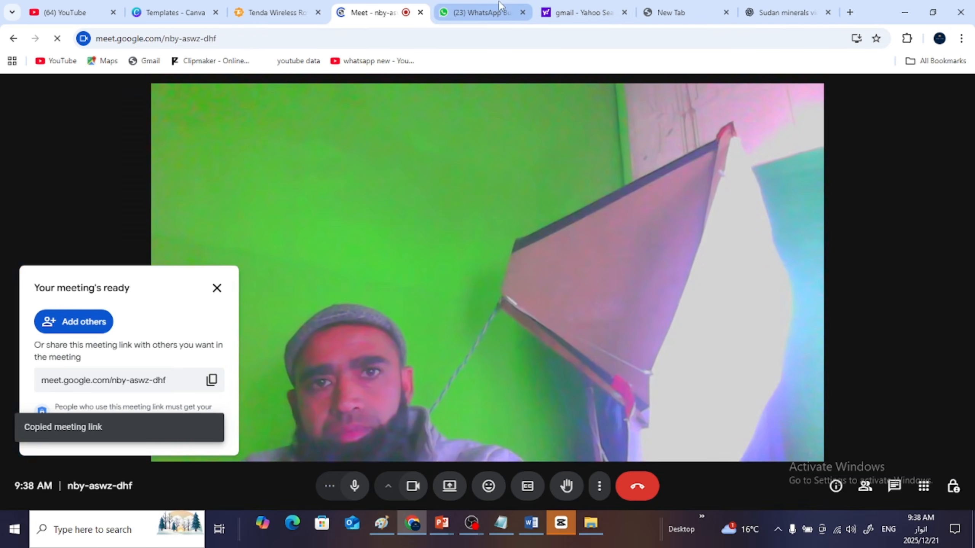
pyautogui.click(499, 10)
pyautogui.click(371, 12)
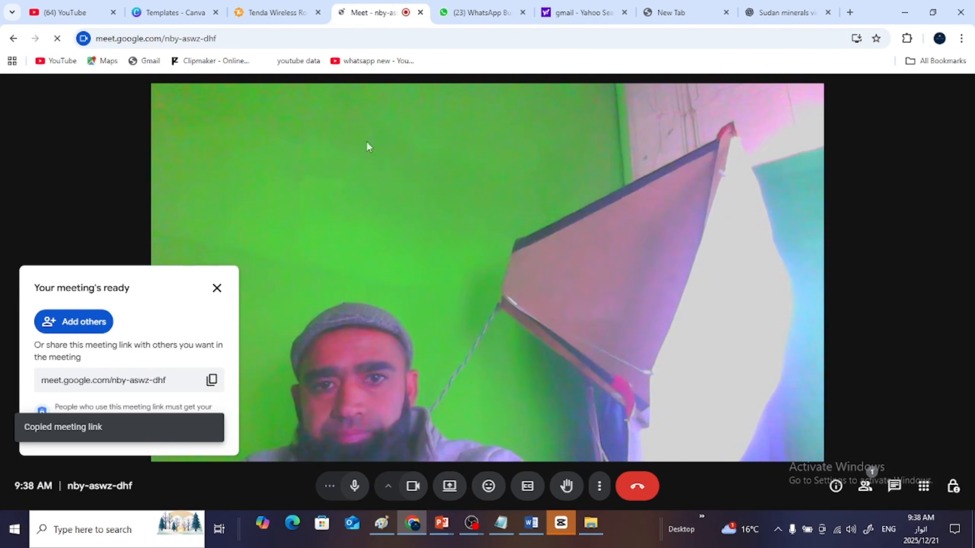
pyautogui.click(414, 492)
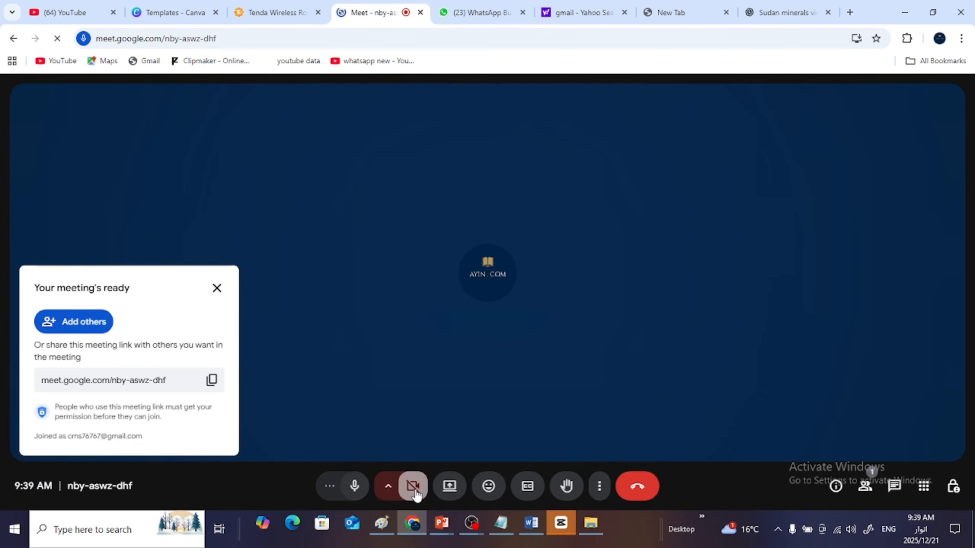
# - Send the copied meeting link to the AI Demo class group in WhatsApp Web and move the floating Meet window out of the way
pyautogui.click(482, 8)
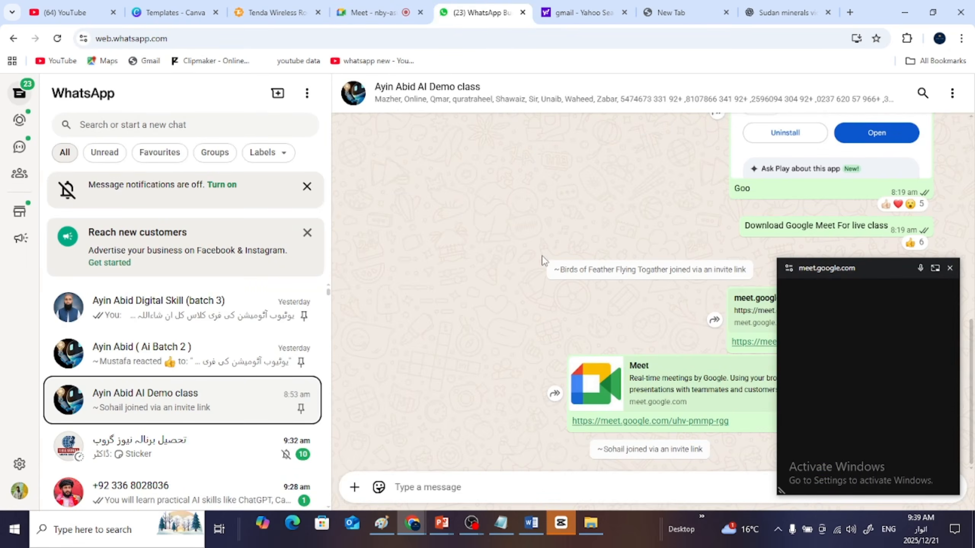
pyautogui.click(507, 483)
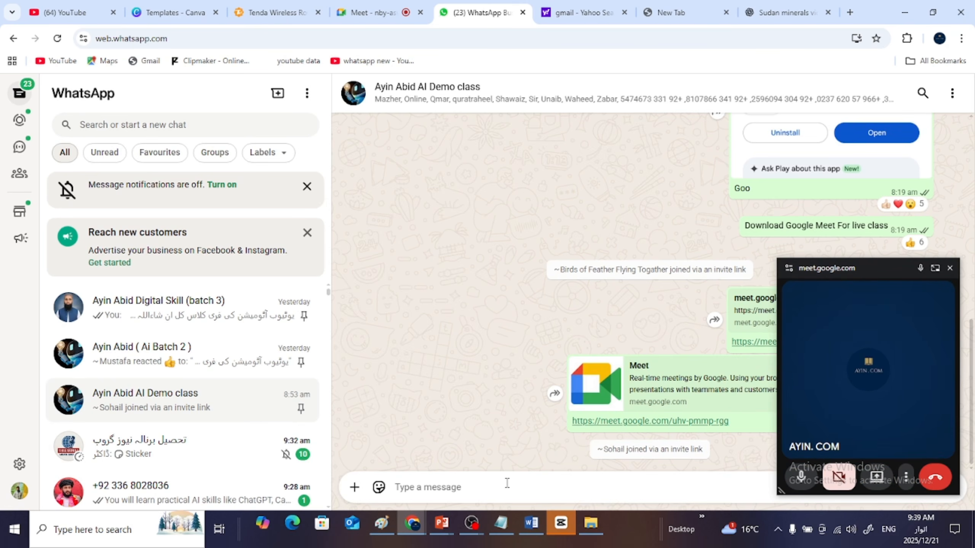
pyautogui.hotkey('ctrl', 'v')
pyautogui.press('Return')
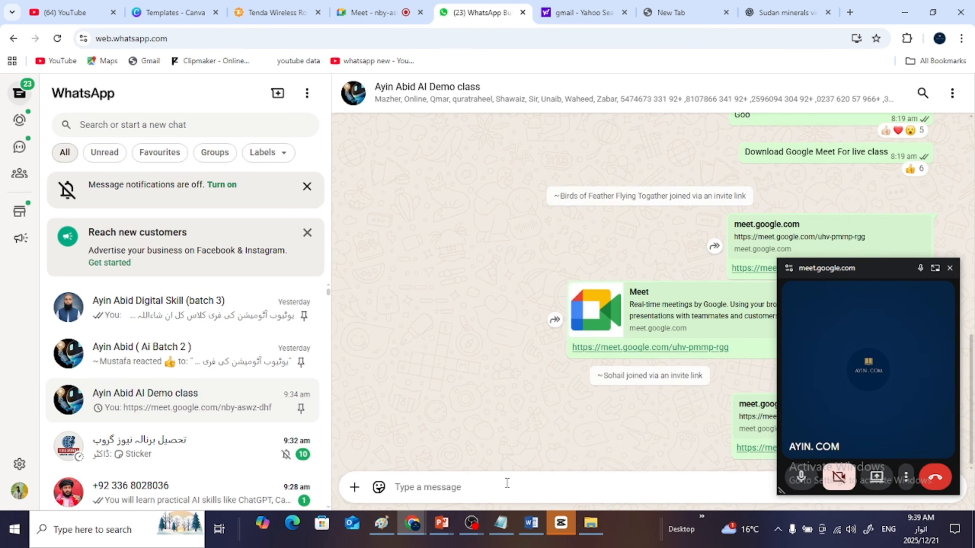
pyautogui.moveTo(871, 265); pyautogui.dragTo(871, 545)
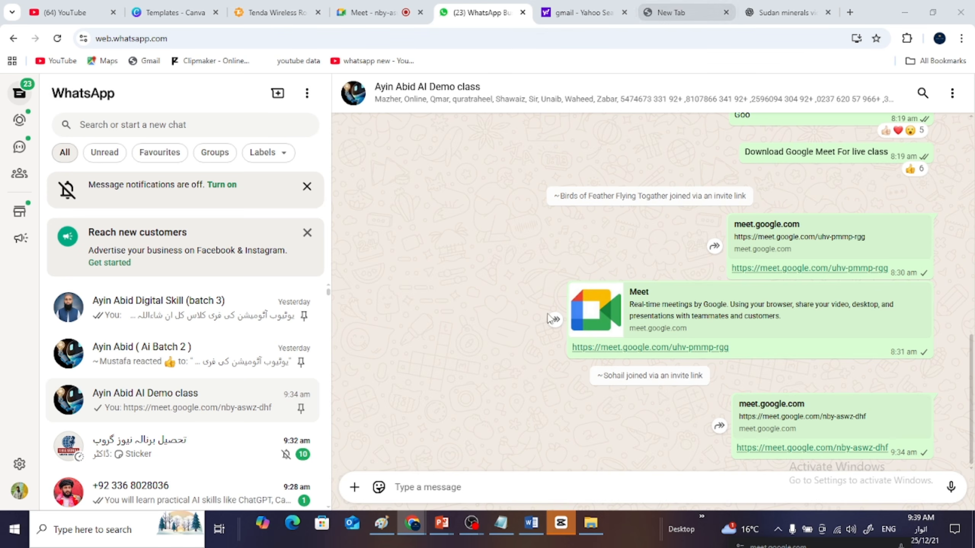
# - Return to the Meet call, dismiss the meeting-ready card and admit all the people waiting to join
pyautogui.click(370, 8)
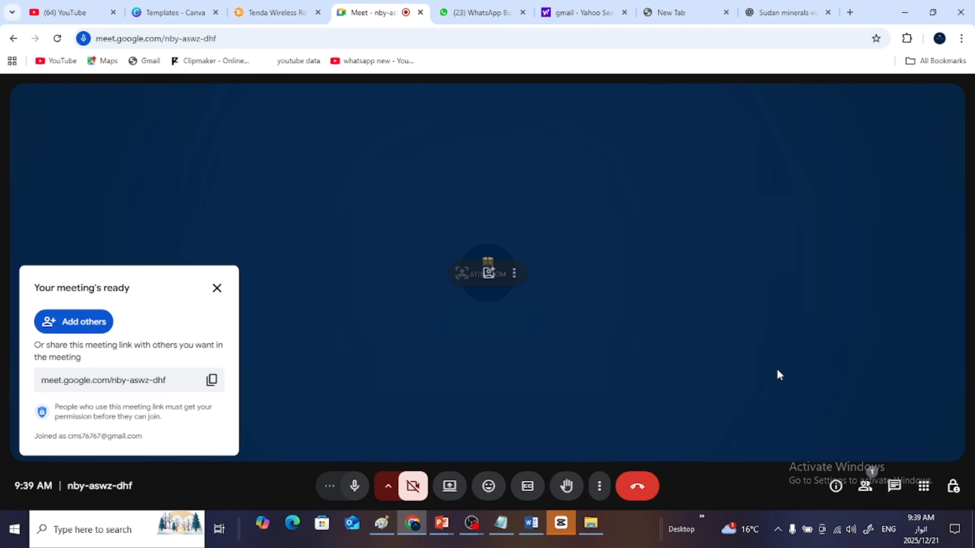
pyautogui.click(217, 289)
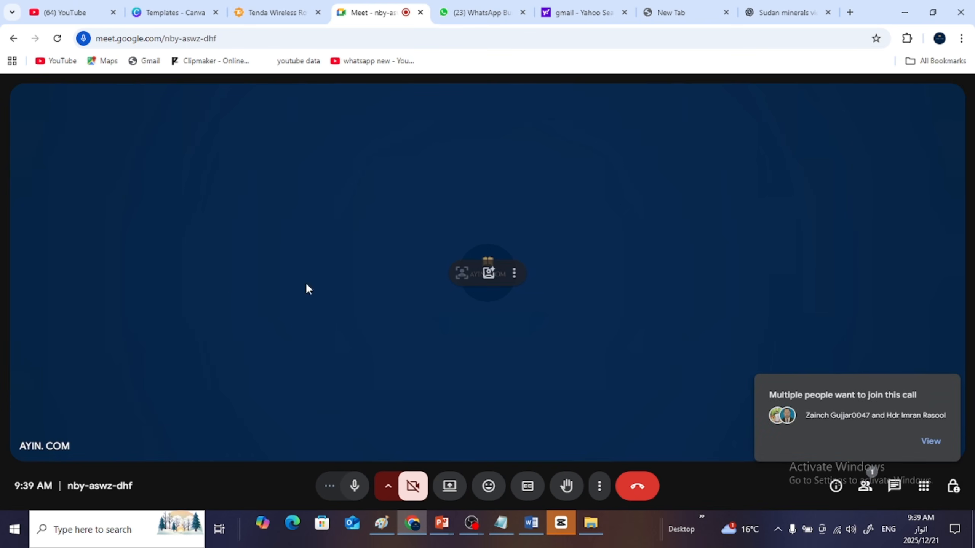
pyautogui.click(931, 441)
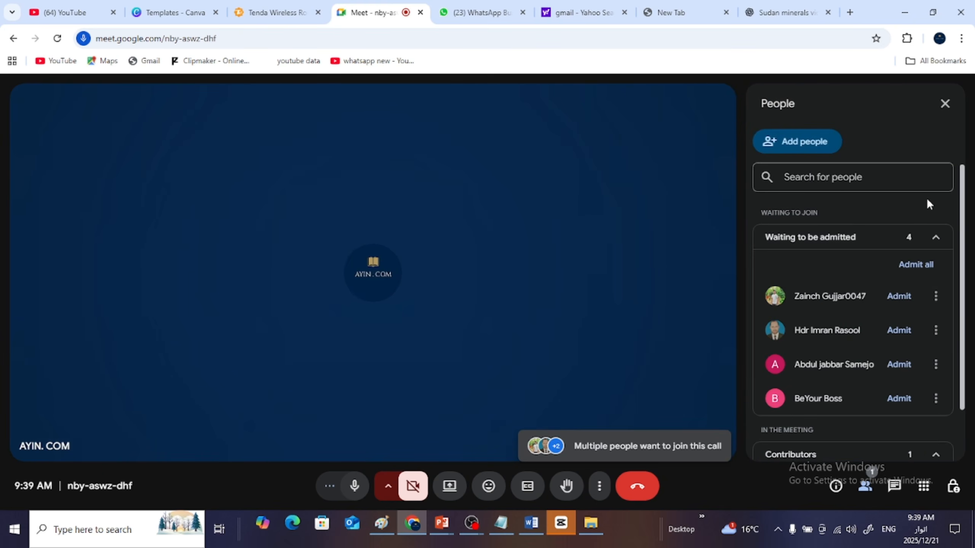
pyautogui.click(913, 268)
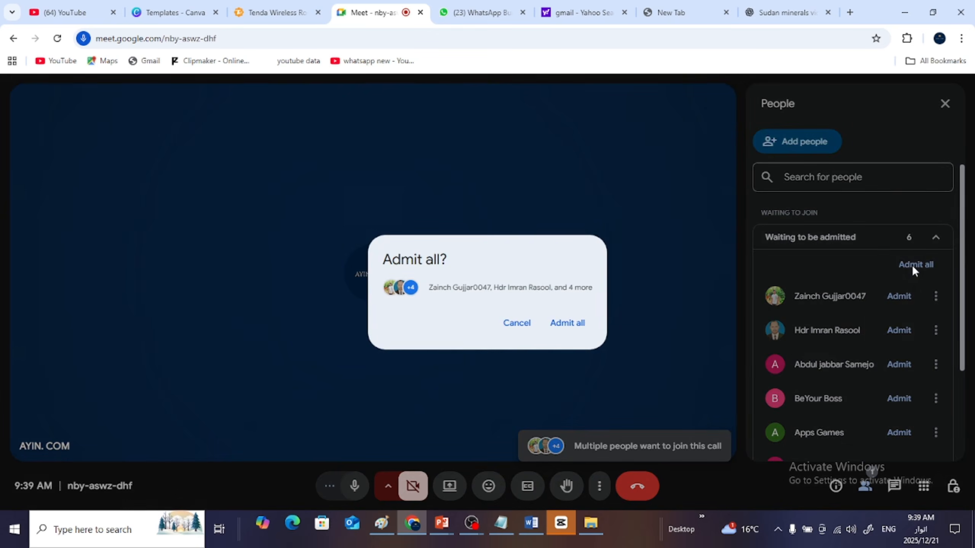
pyautogui.click(568, 323)
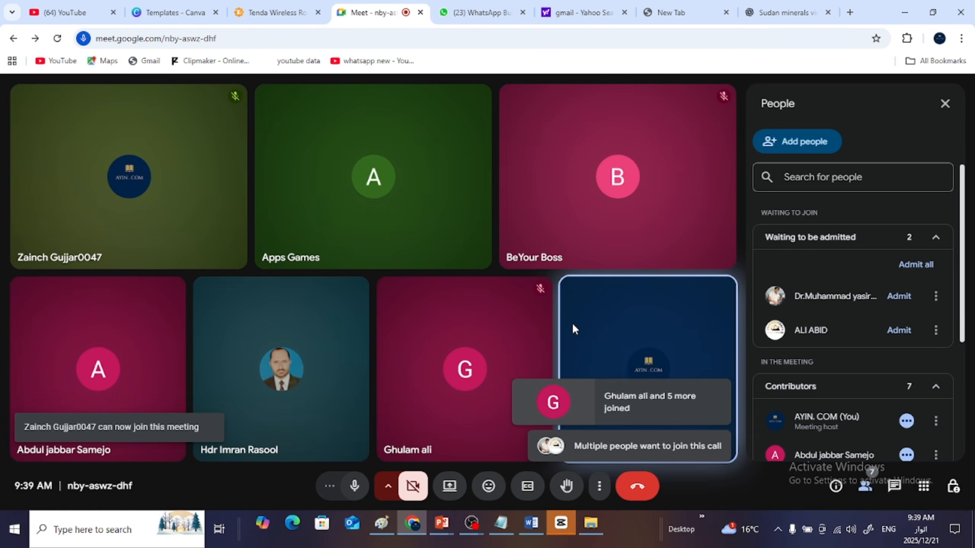
# - Admit the two successive groups of people waiting to join the Meet call
pyautogui.click(921, 264)
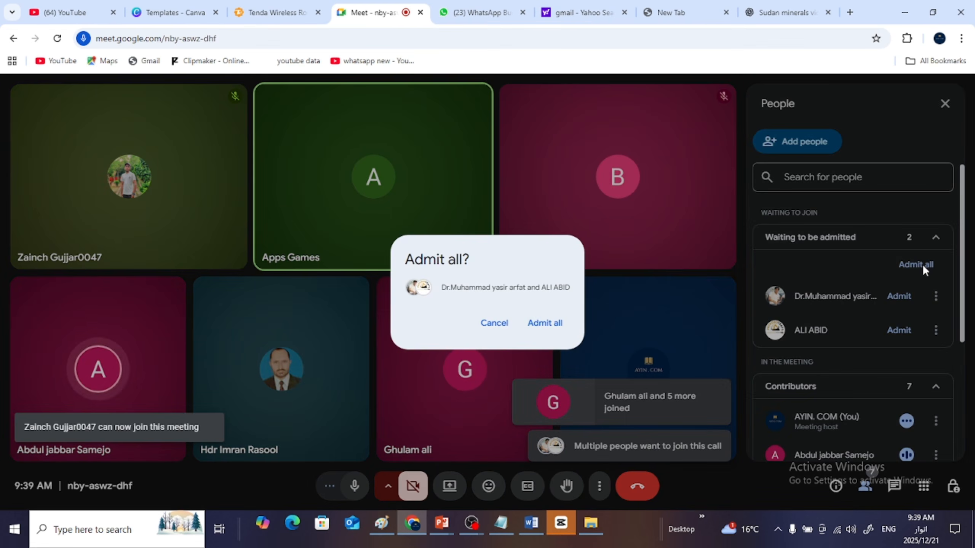
pyautogui.click(547, 322)
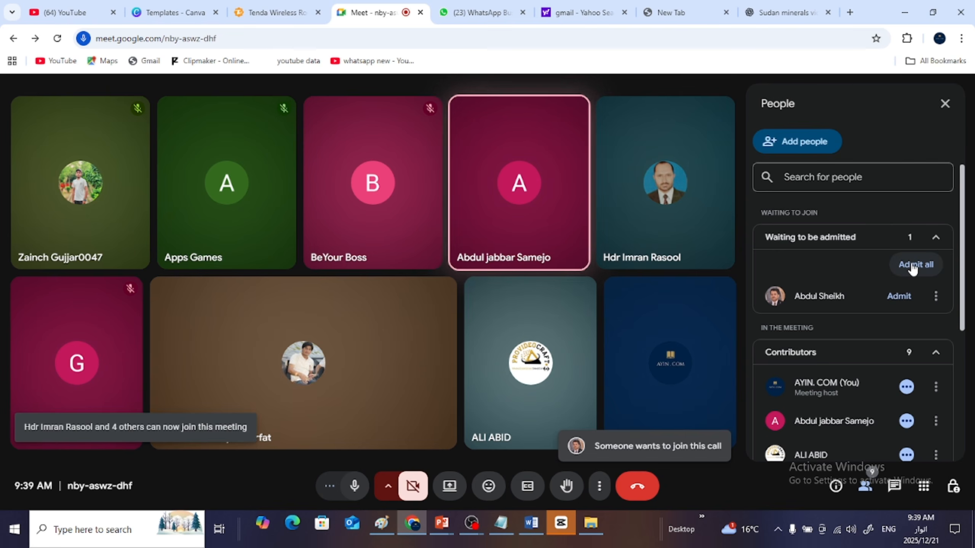
pyautogui.click(914, 265)
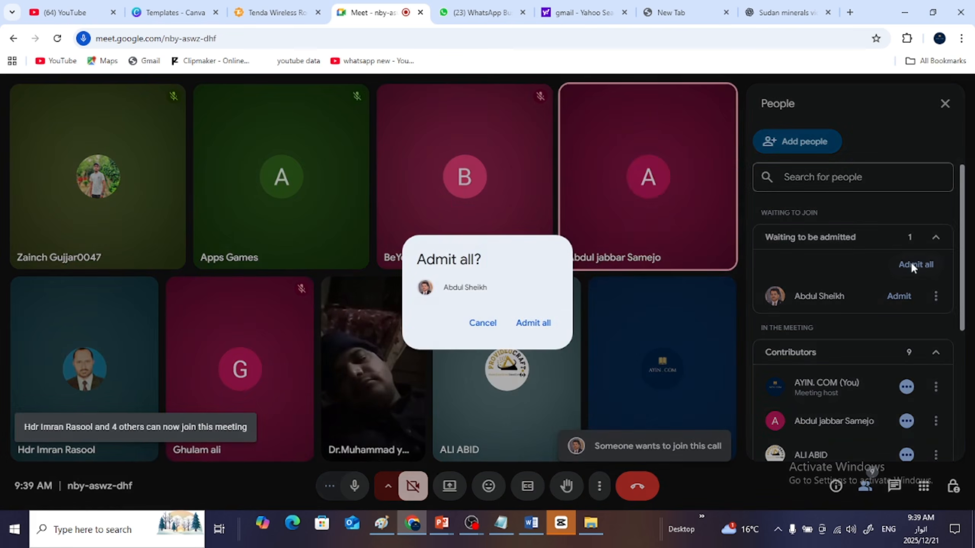
pyautogui.click(534, 322)
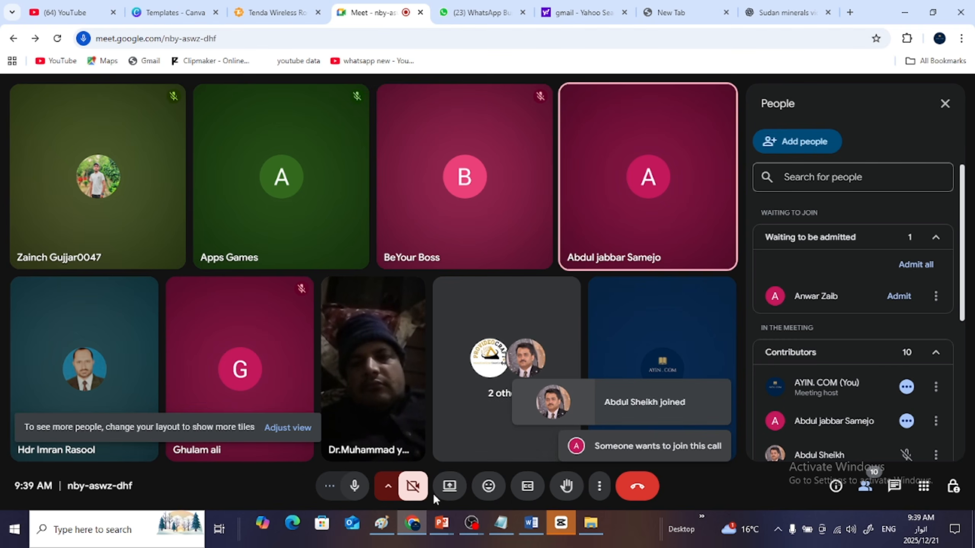
# - Present the entire screen in the Meet call and bring the call back from its picture-in-picture window
pyautogui.click(448, 488)
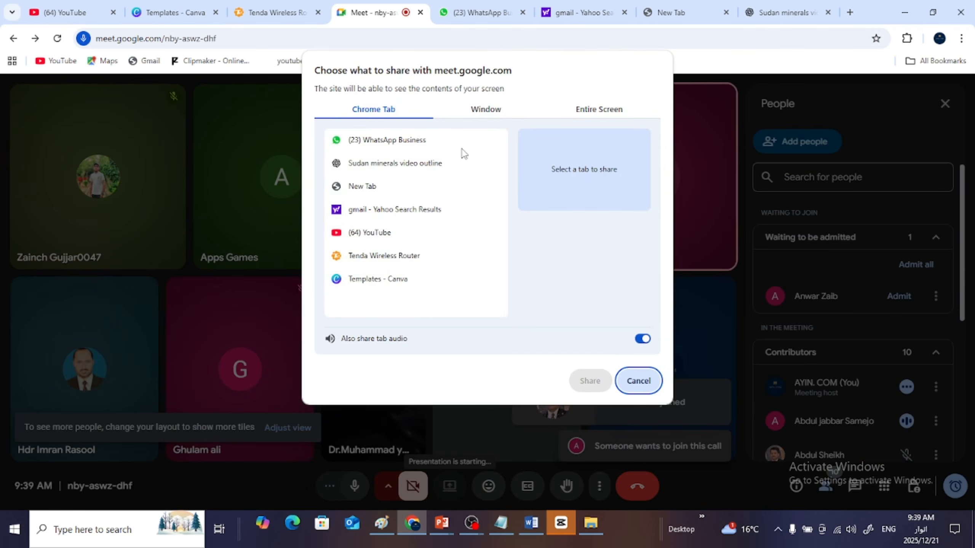
pyautogui.click(600, 112)
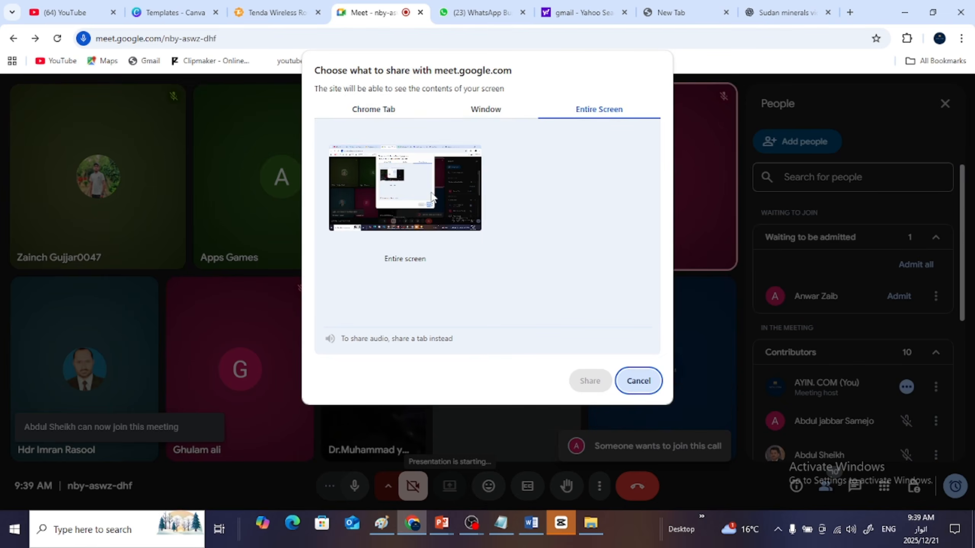
pyautogui.click(398, 212)
pyautogui.click(584, 381)
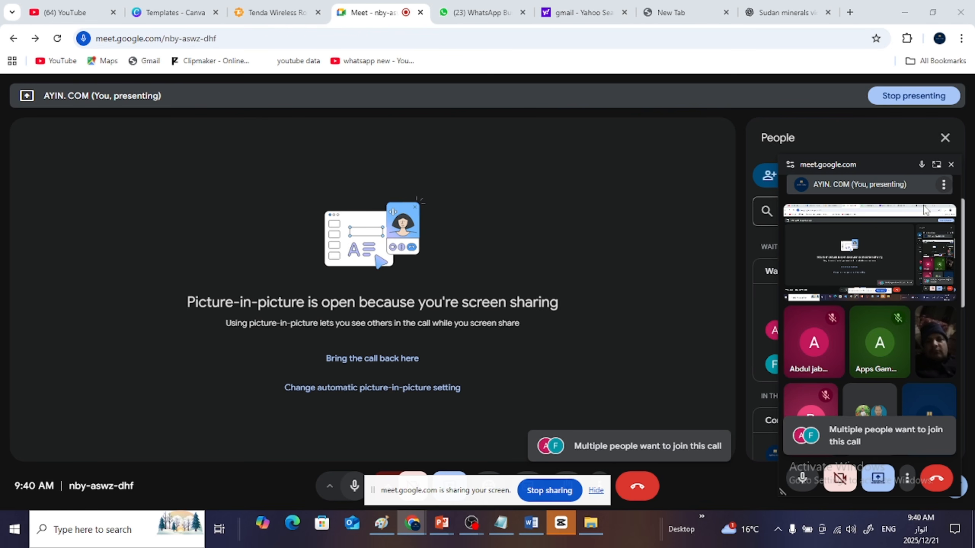
pyautogui.click(935, 165)
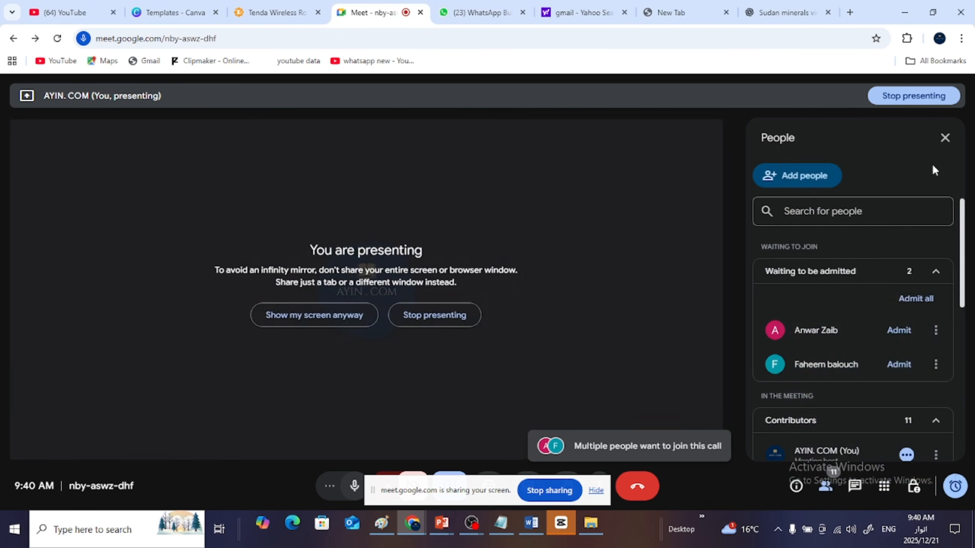
# - Admit everyone newly waiting to join while presenting, in two more rounds
pyautogui.click(915, 299)
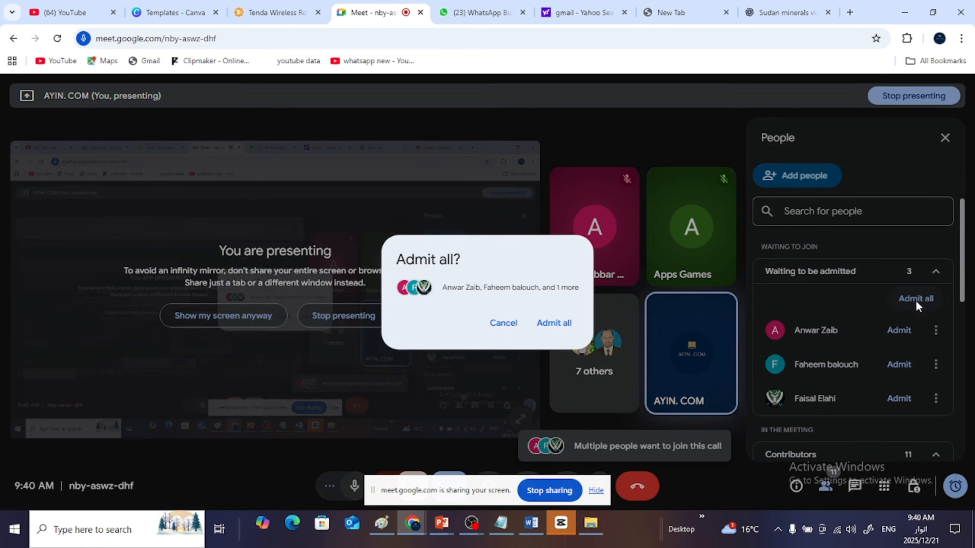
pyautogui.click(555, 323)
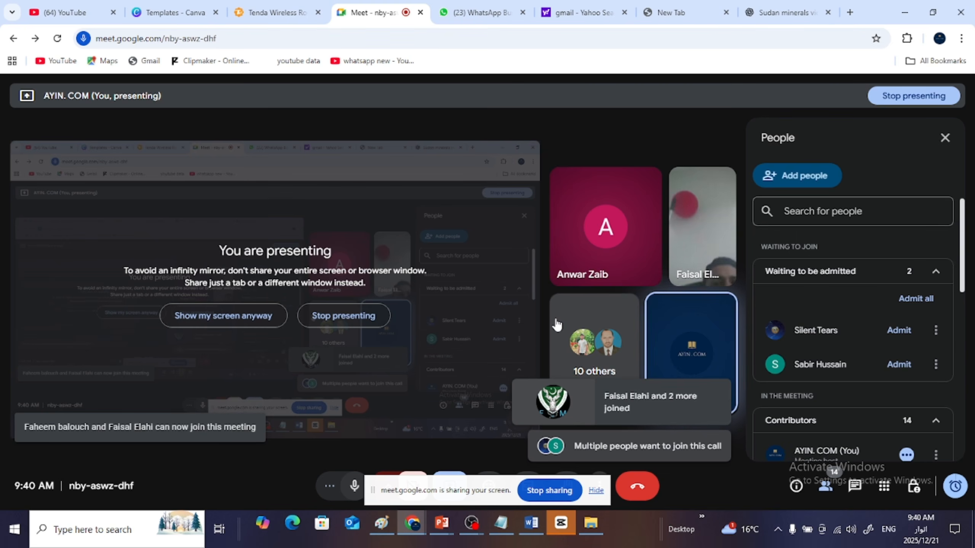
pyautogui.click(908, 298)
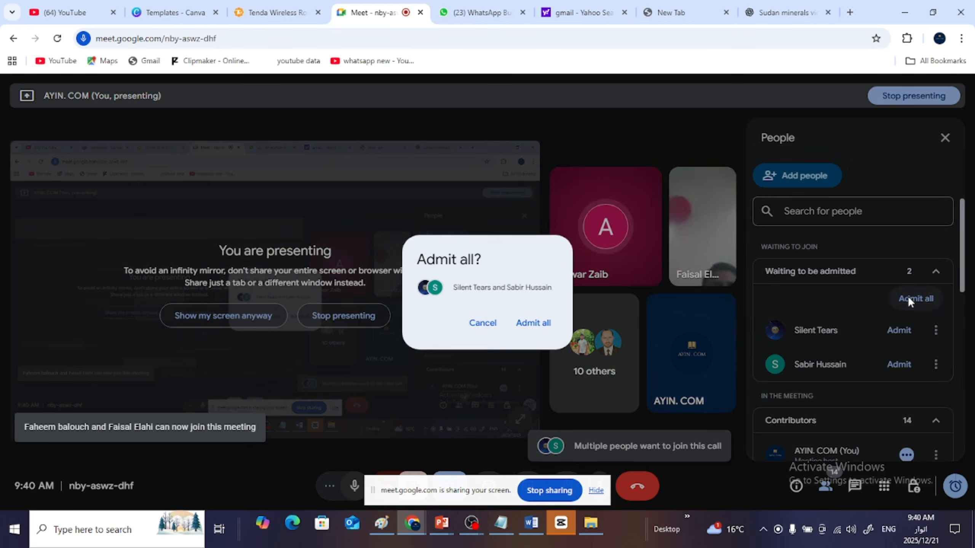
pyautogui.click(532, 323)
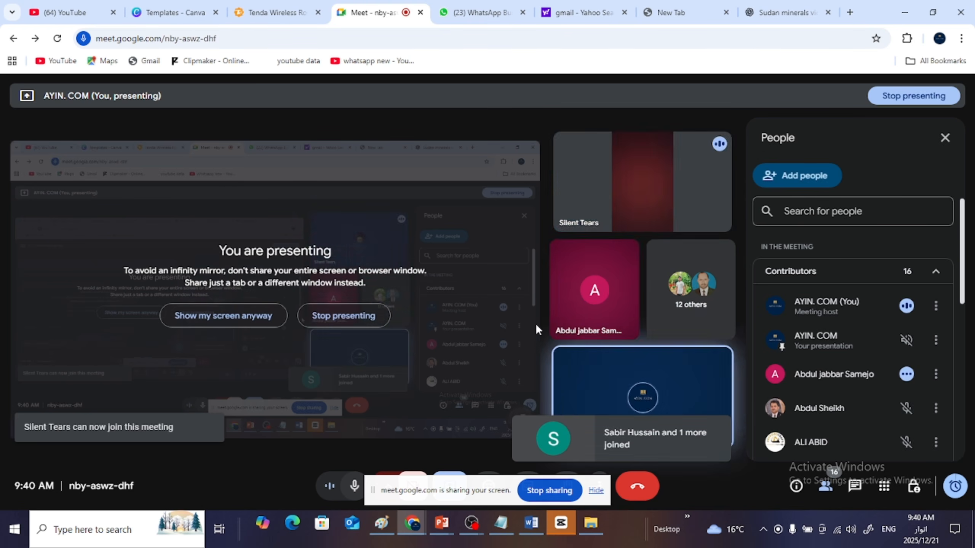
# - Collapse the contributors list in the people list and admit the next participant waiting to join
pyautogui.click(937, 274)
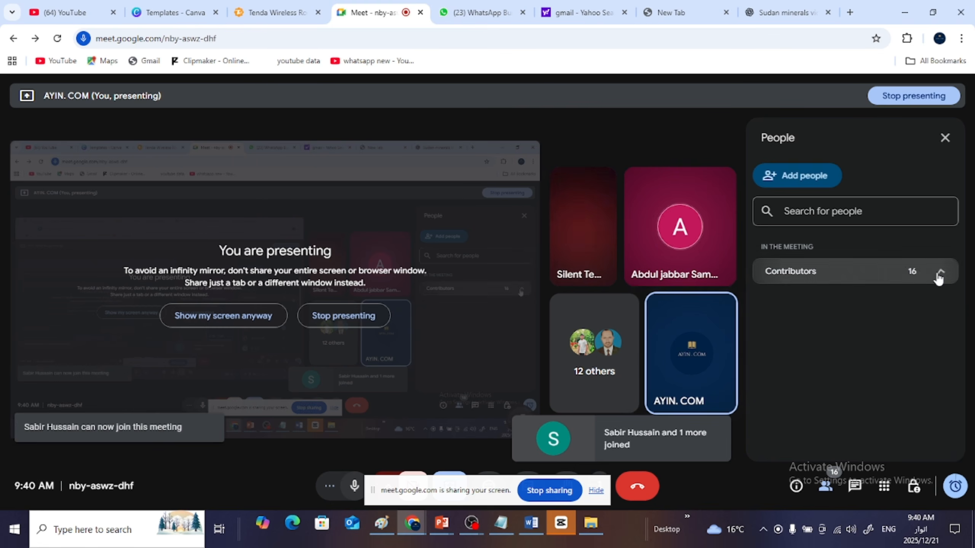
pyautogui.click(938, 276)
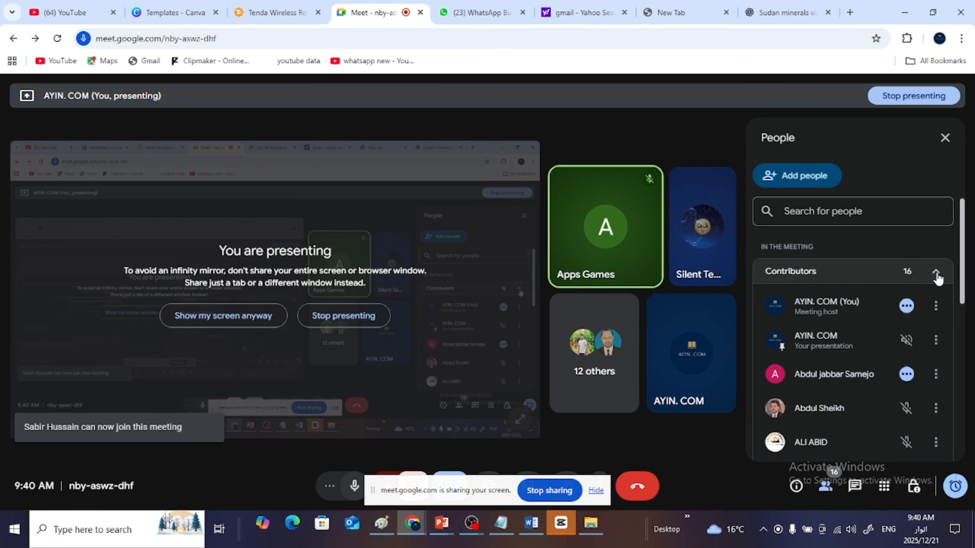
pyautogui.click(938, 277)
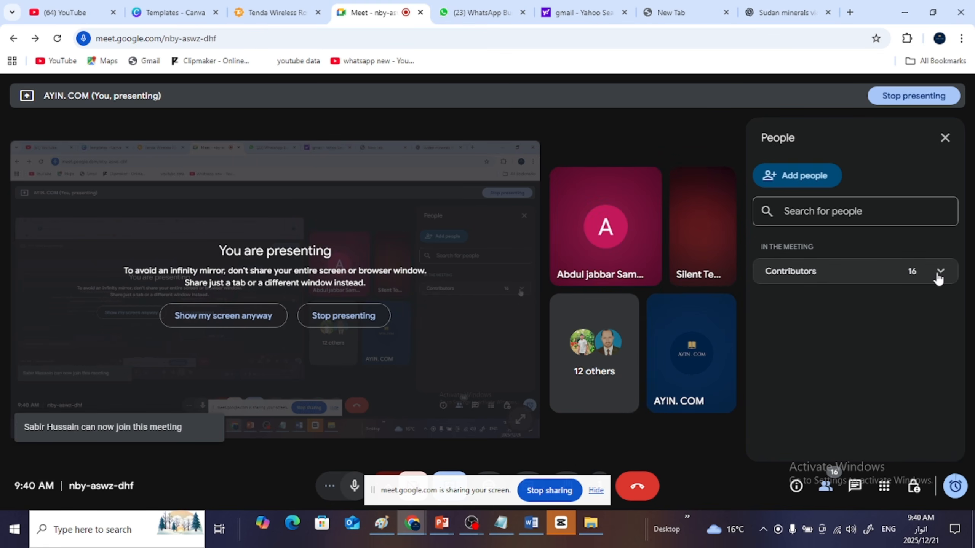
pyautogui.click(827, 489)
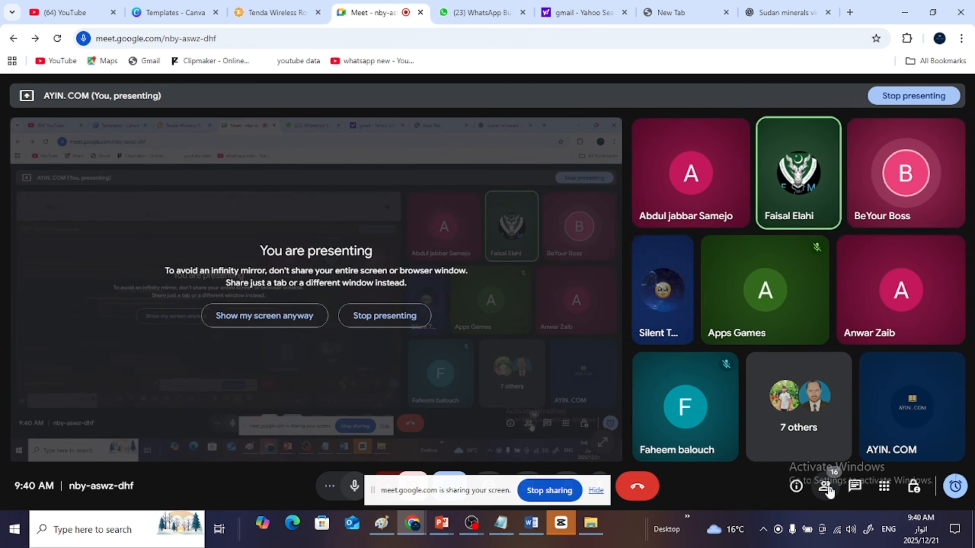
pyautogui.click(827, 489)
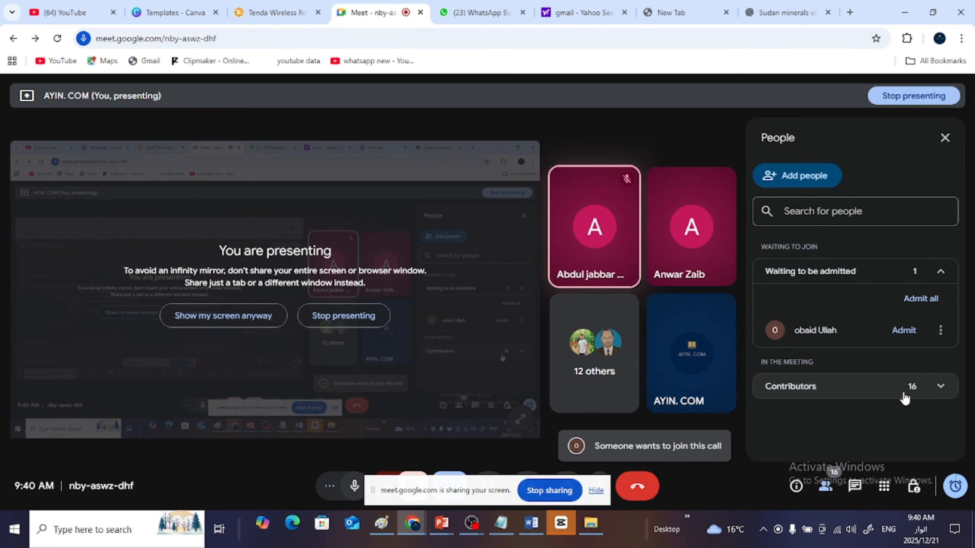
pyautogui.click(919, 299)
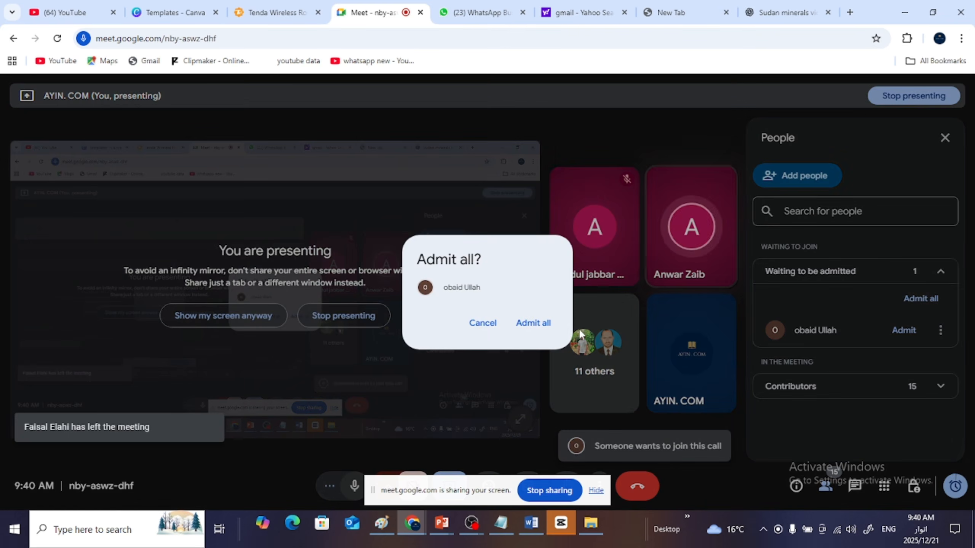
pyautogui.click(534, 323)
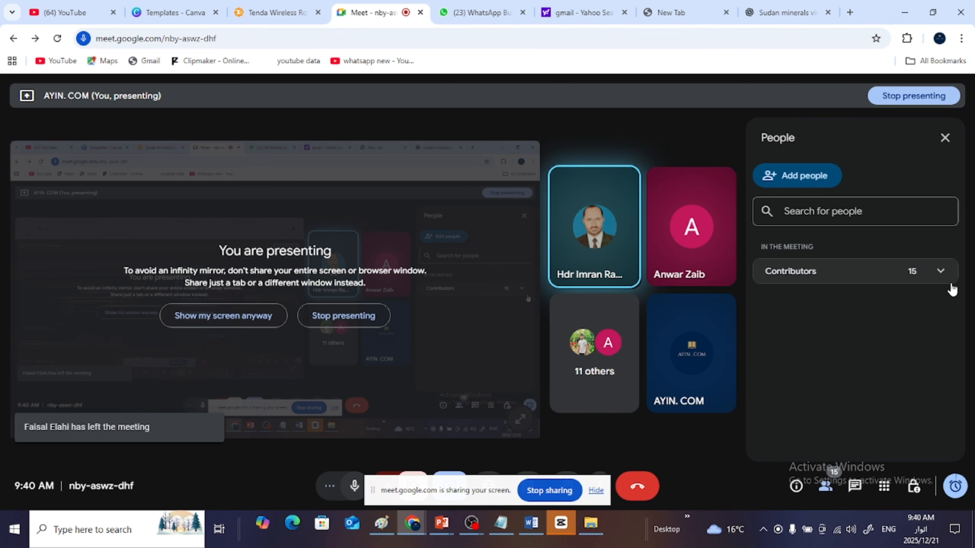
pyautogui.rightClick(825, 491)
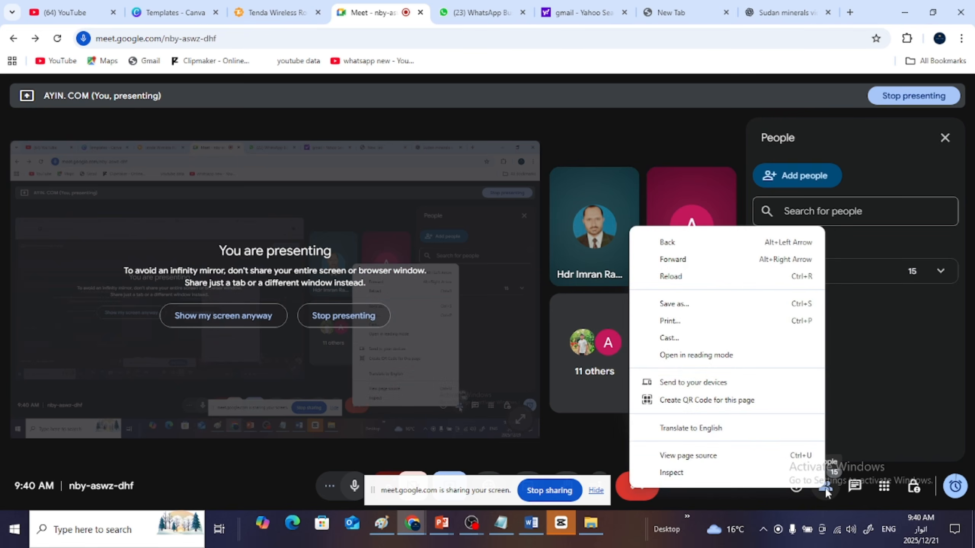
pyautogui.click(825, 492)
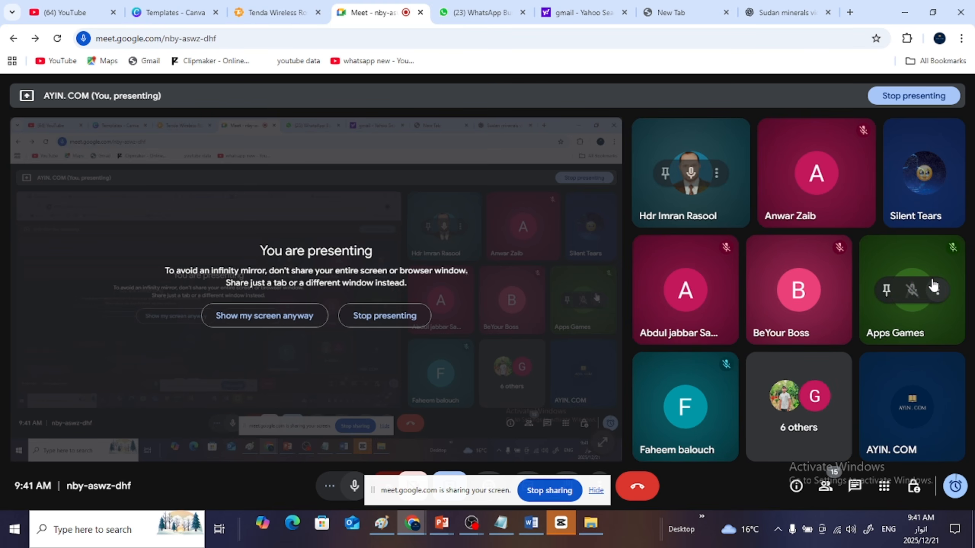
pyautogui.click(825, 488)
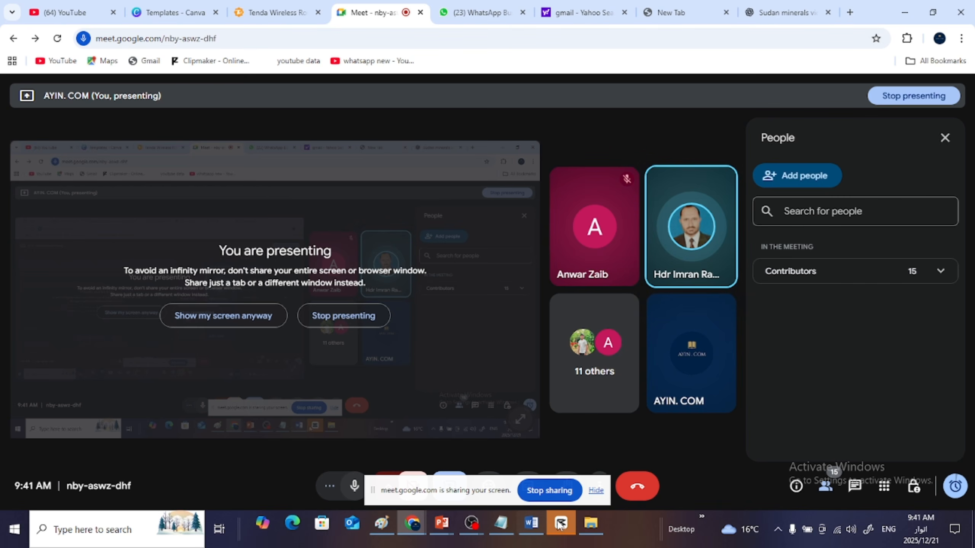
# - Switch to CapCut, continue past the disk space warning to load the draft in the full editor, and minimize Chrome and File Explorer
pyautogui.moveTo(560, 524)
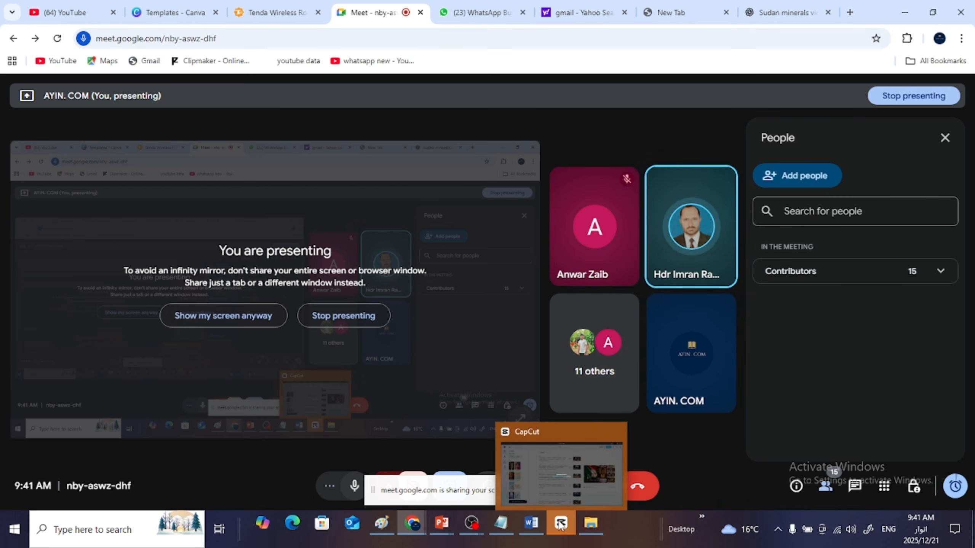
pyautogui.click(559, 470)
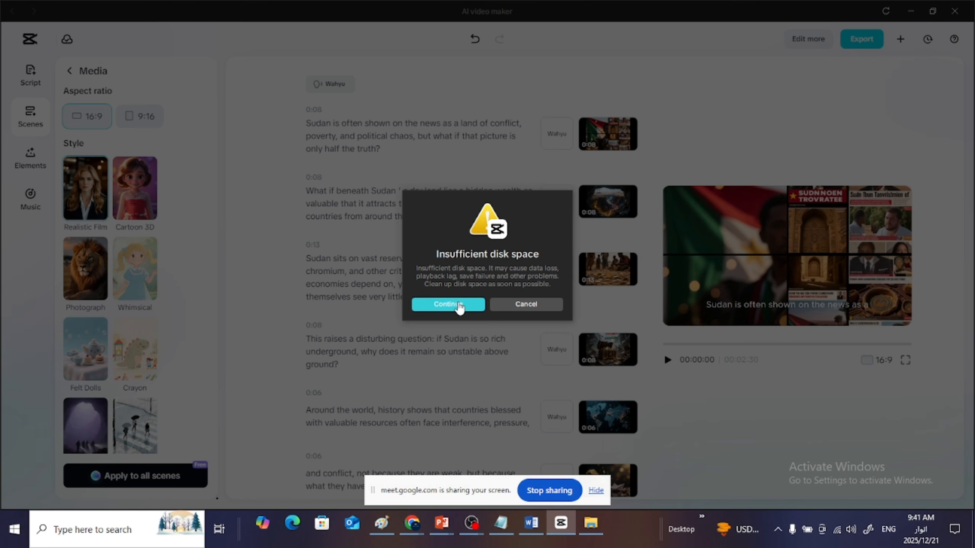
pyautogui.click(459, 304)
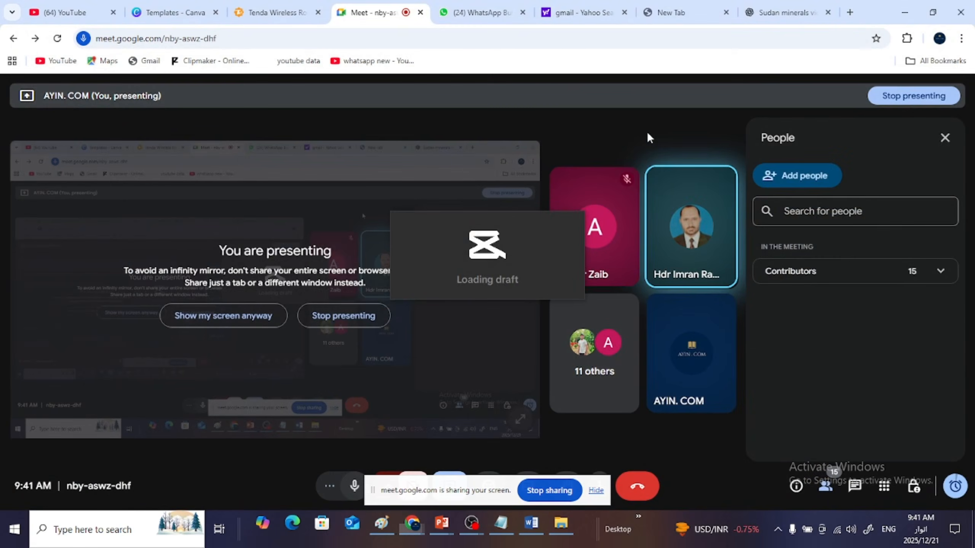
pyautogui.click(909, 12)
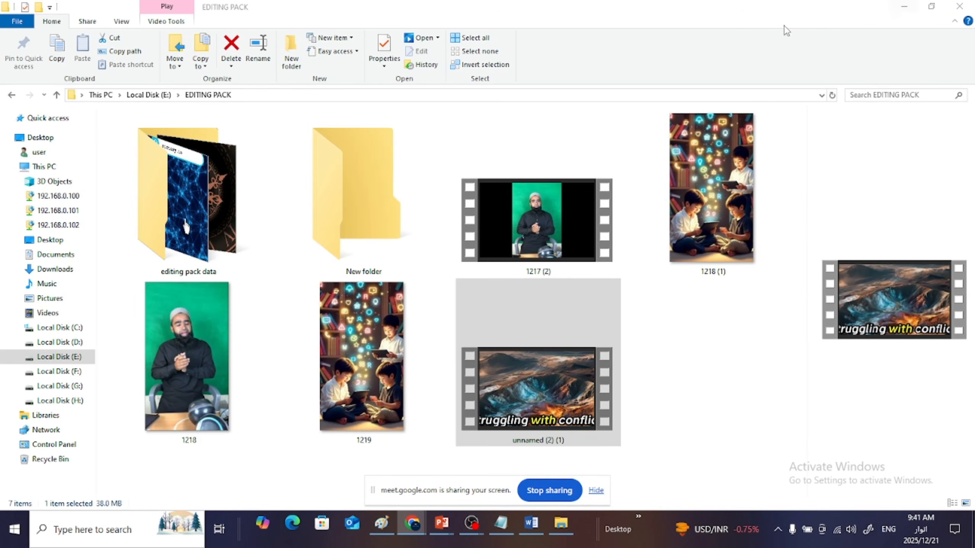
pyautogui.click(894, 4)
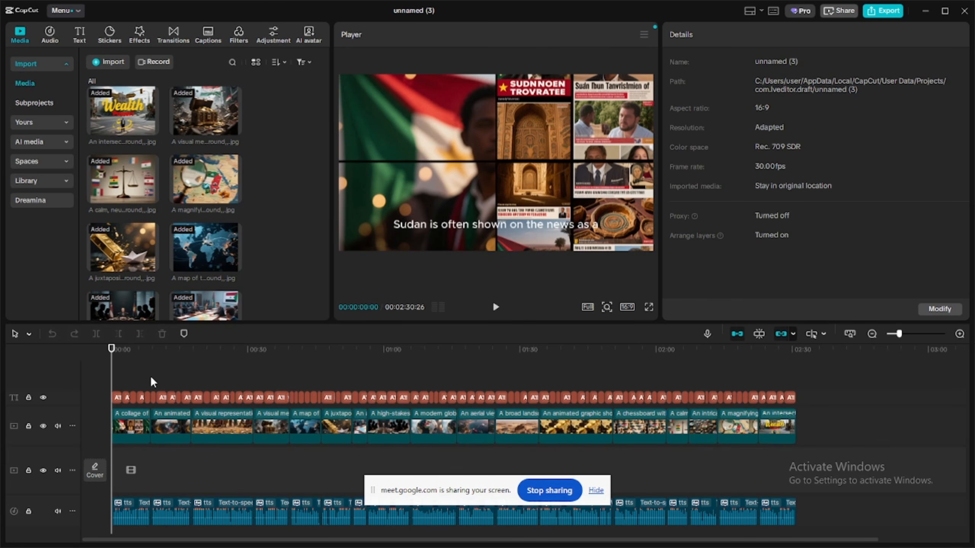
# - Play the Sudan video from the start, watch part of it in full screen, and select the "Around the world" caption on the timeline
pyautogui.scroll(3, 153, 382)
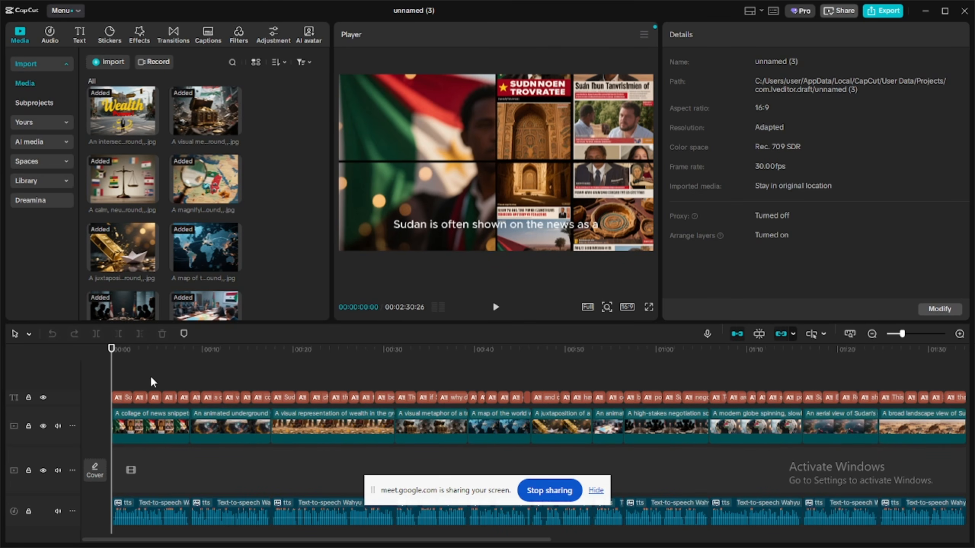
pyautogui.scroll(-5, 154, 382)
pyautogui.scroll(1, 153, 381)
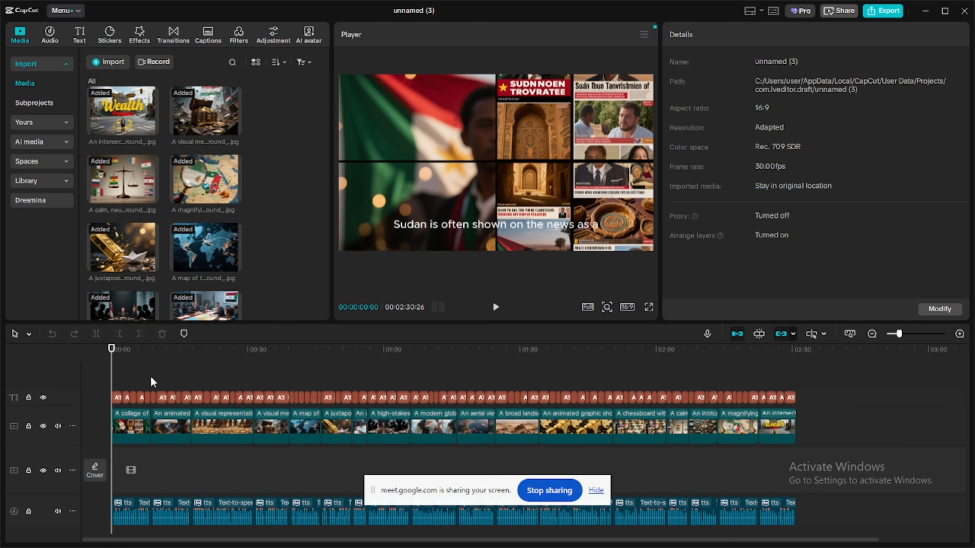
pyautogui.scroll(1, 154, 382)
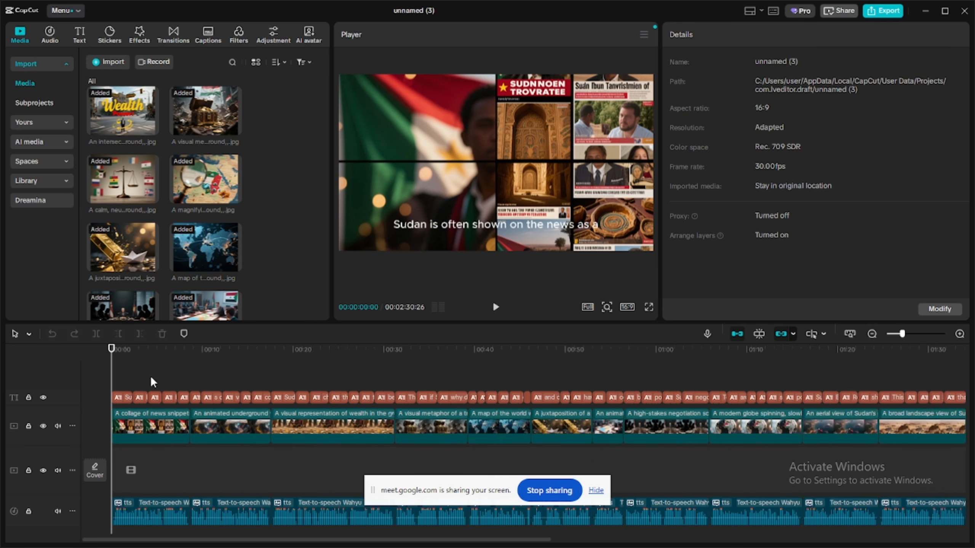
pyautogui.scroll(-1, 154, 382)
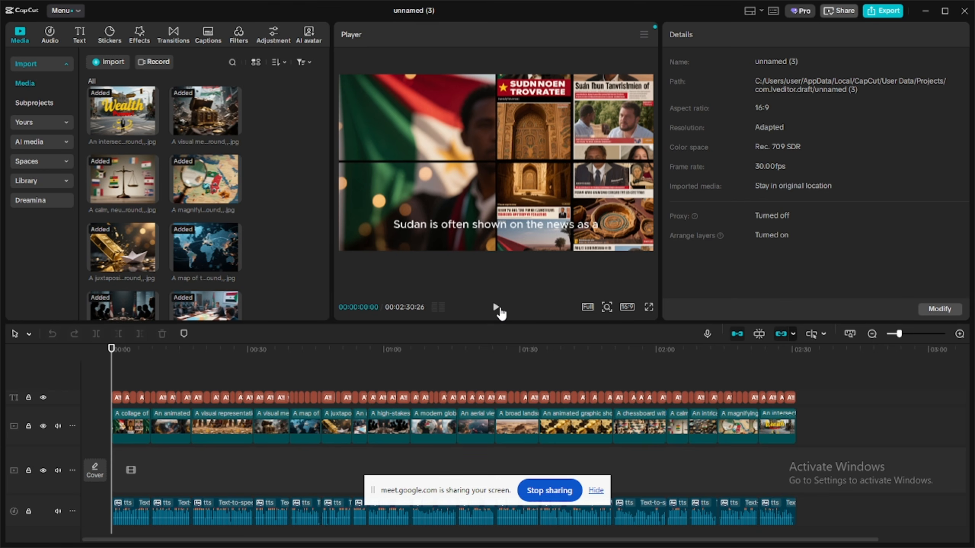
pyautogui.click(497, 308)
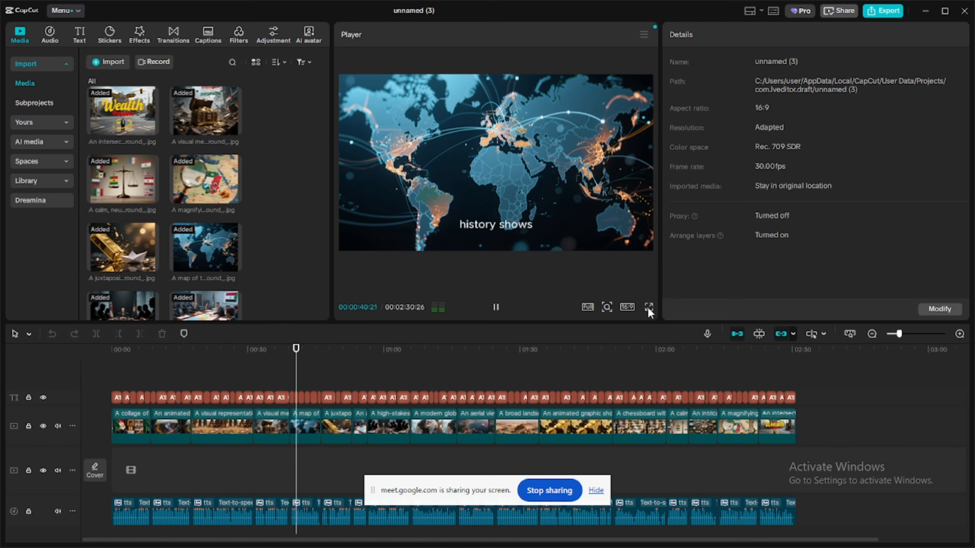
pyautogui.click(648, 307)
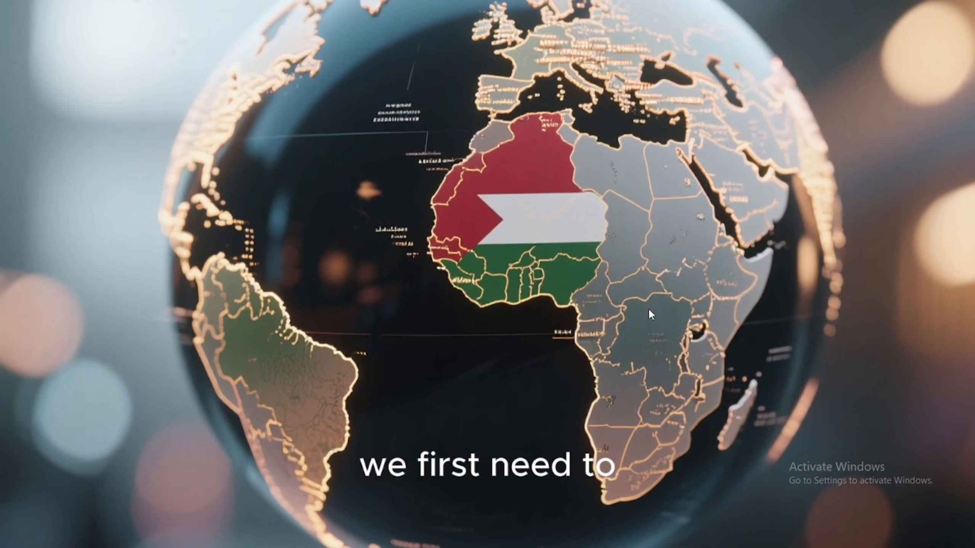
pyautogui.press('Escape')
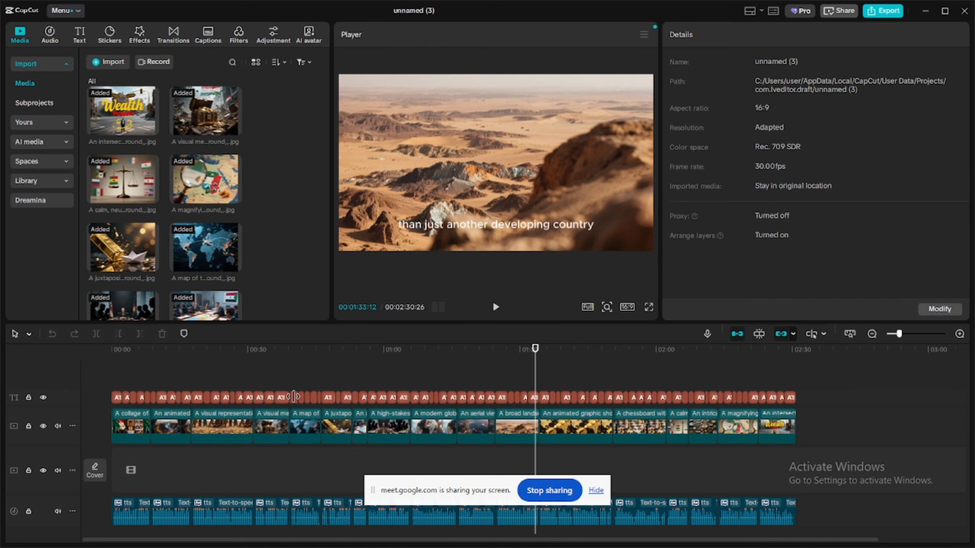
pyautogui.click(293, 397)
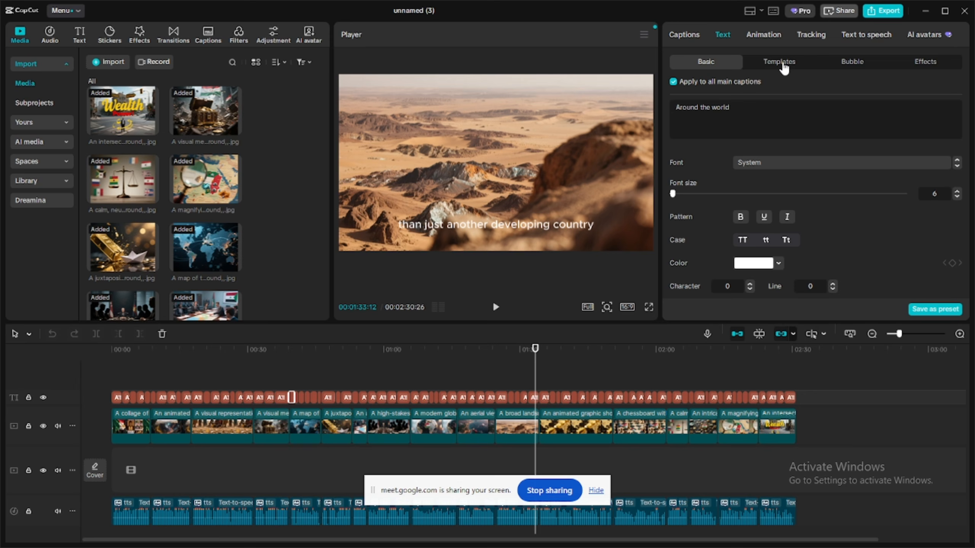
# - Minimize CapCut, switch to the Google Meet call in Chrome, admit everyone waiting to join, and minimize Chrome
pyautogui.click(921, 15)
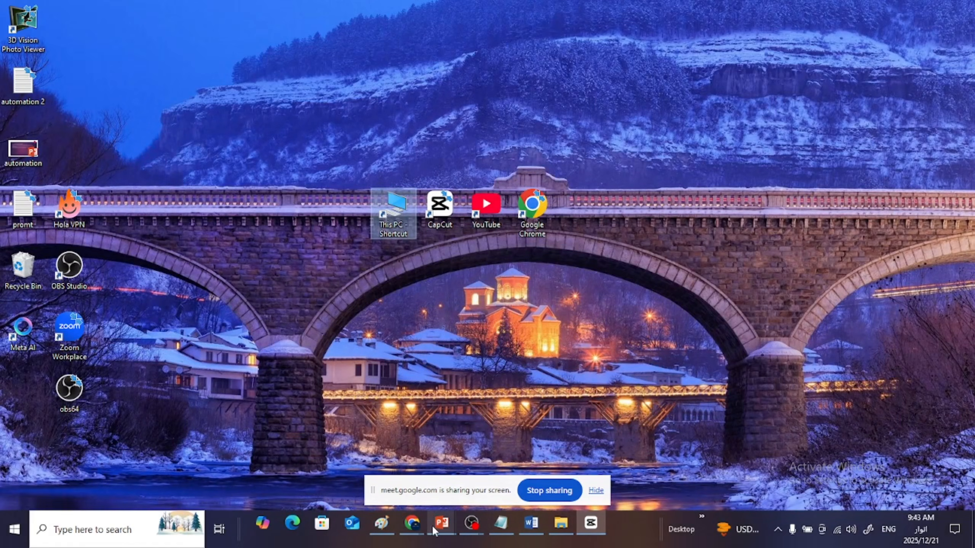
pyautogui.moveTo(419, 525)
pyautogui.click(345, 470)
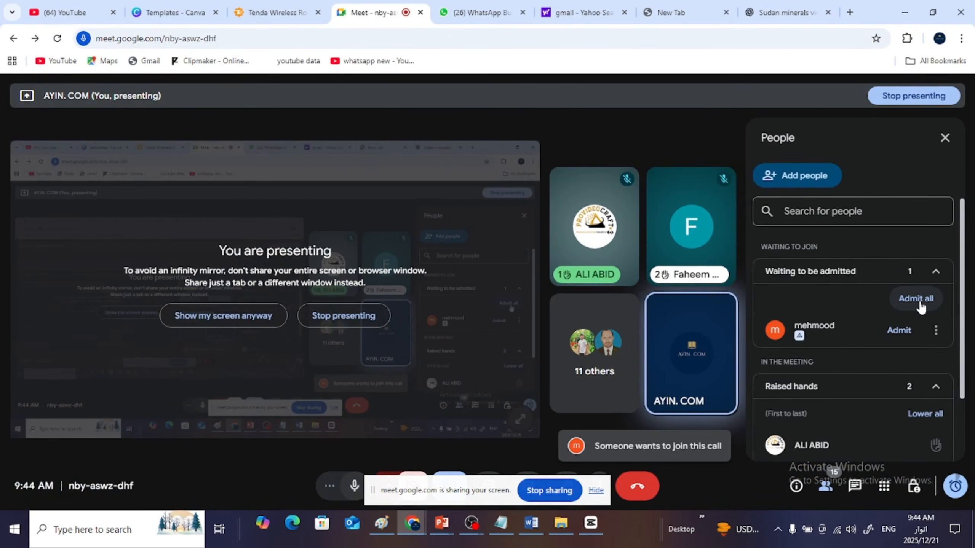
pyautogui.click(919, 299)
pyautogui.click(523, 327)
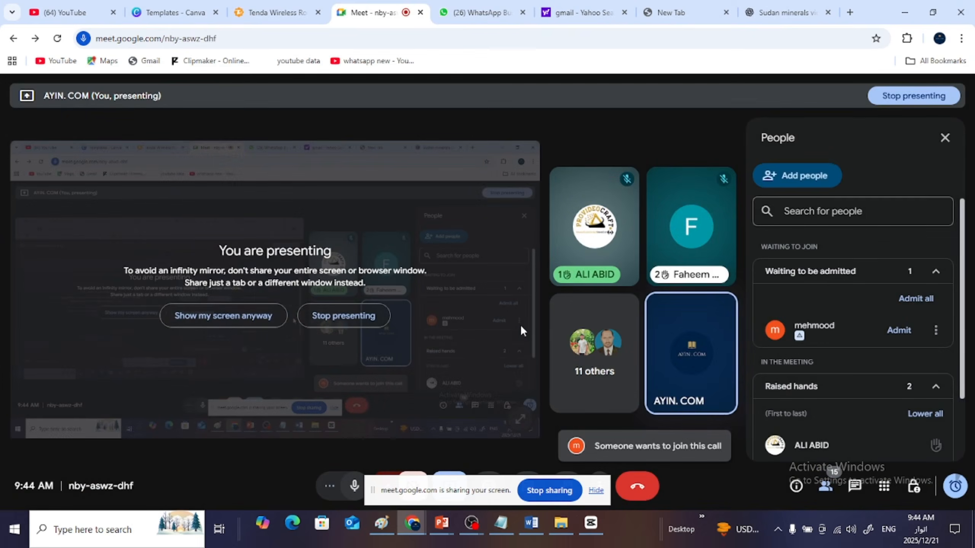
pyautogui.click(904, 12)
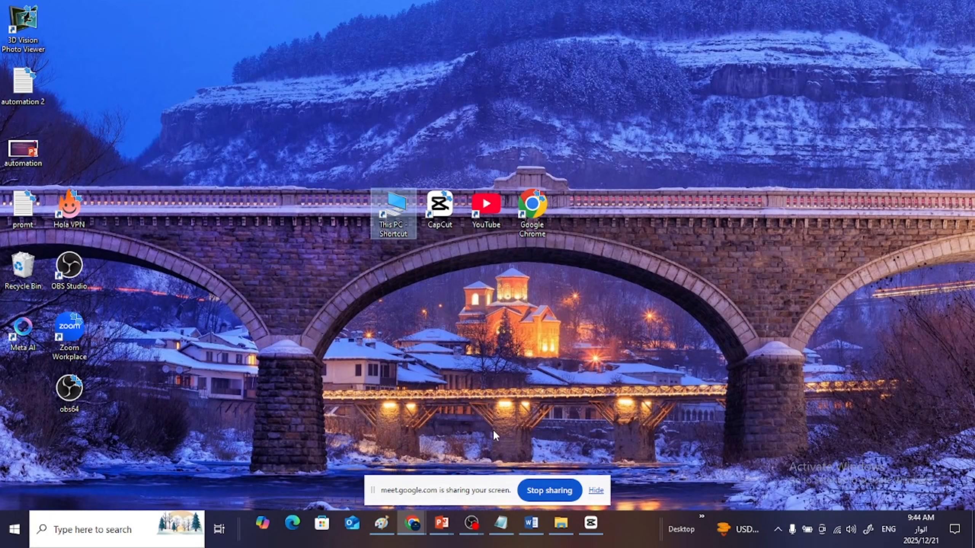
# - Switch back to CapCut and apply the white-and-green italic "The quick" text template to all main captions
pyautogui.click(590, 531)
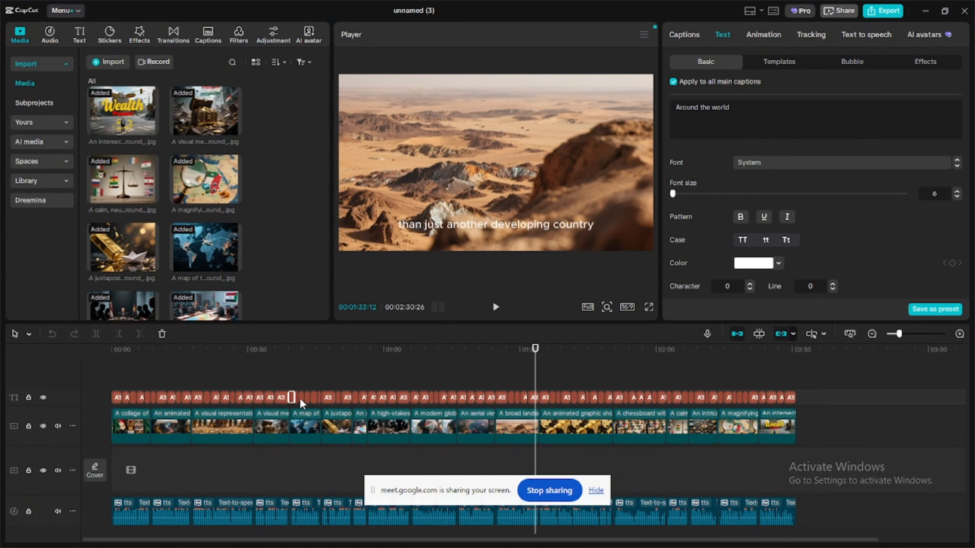
pyautogui.click(774, 61)
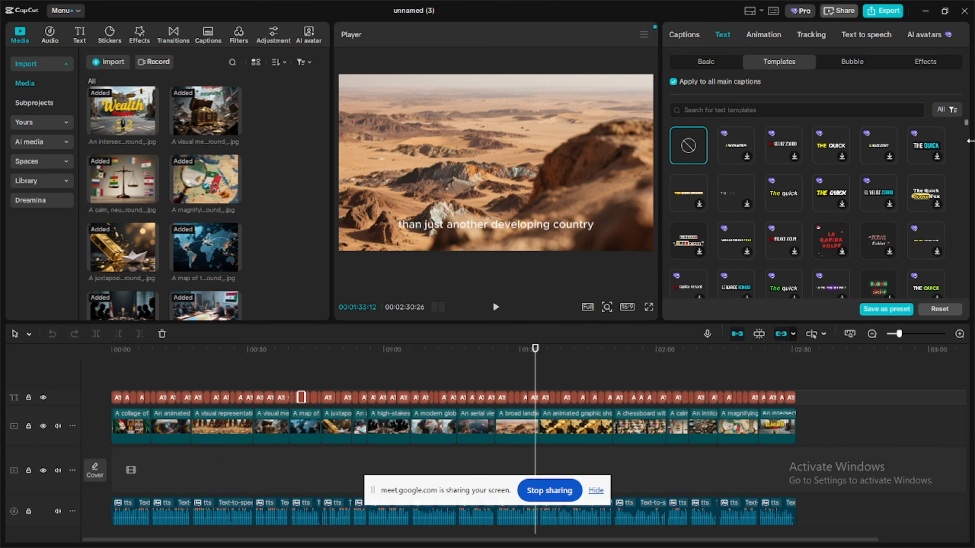
pyautogui.moveTo(966, 123); pyautogui.dragTo(966, 126)
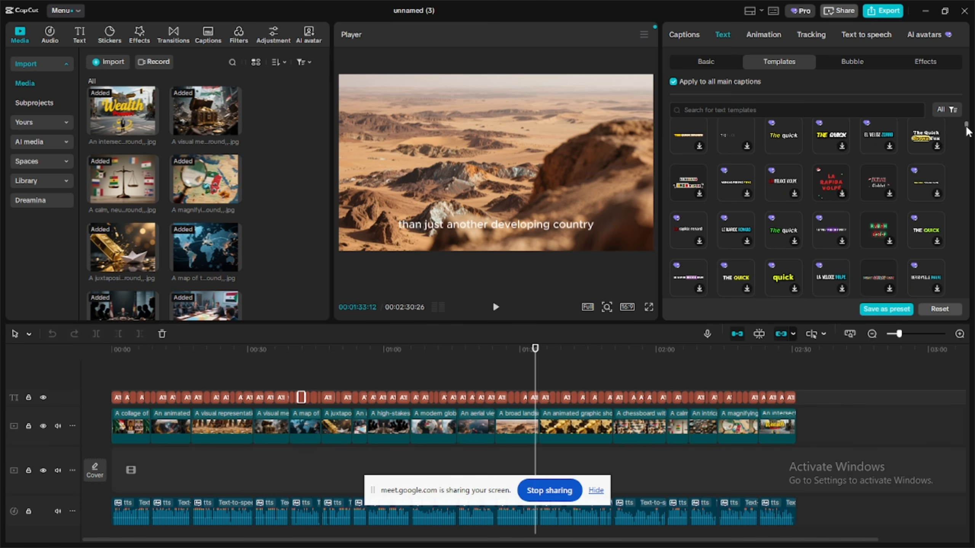
pyautogui.moveTo(966, 128)
pyautogui.mouseDown()
pyautogui.moveTo(967, 162)
pyautogui.moveTo(967, 132)
pyautogui.mouseUp()
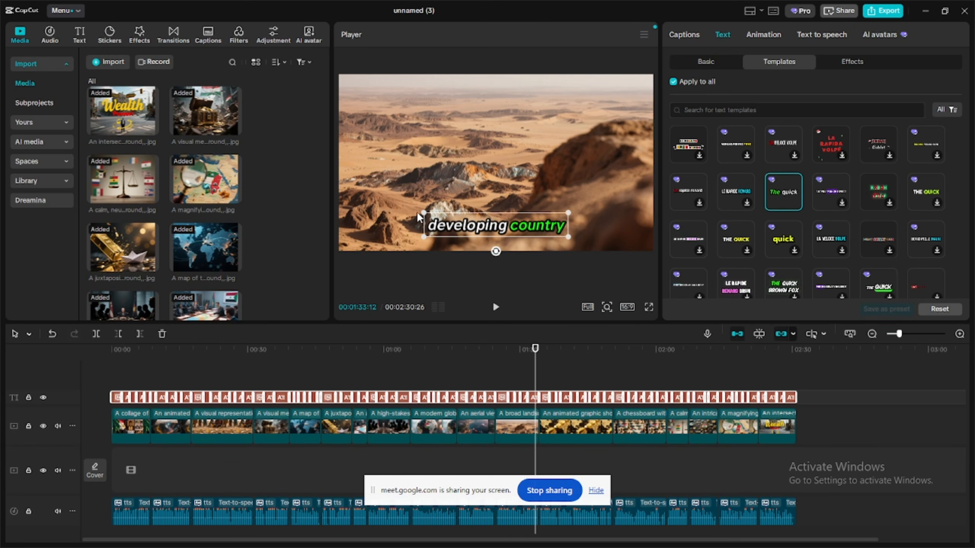
# - Enlarge the styled captions to about three quarters of the preview width and play the video in full screen
pyautogui.moveTo(419, 216); pyautogui.dragTo(350, 181)
pyautogui.moveTo(470, 228); pyautogui.dragTo(470, 228)
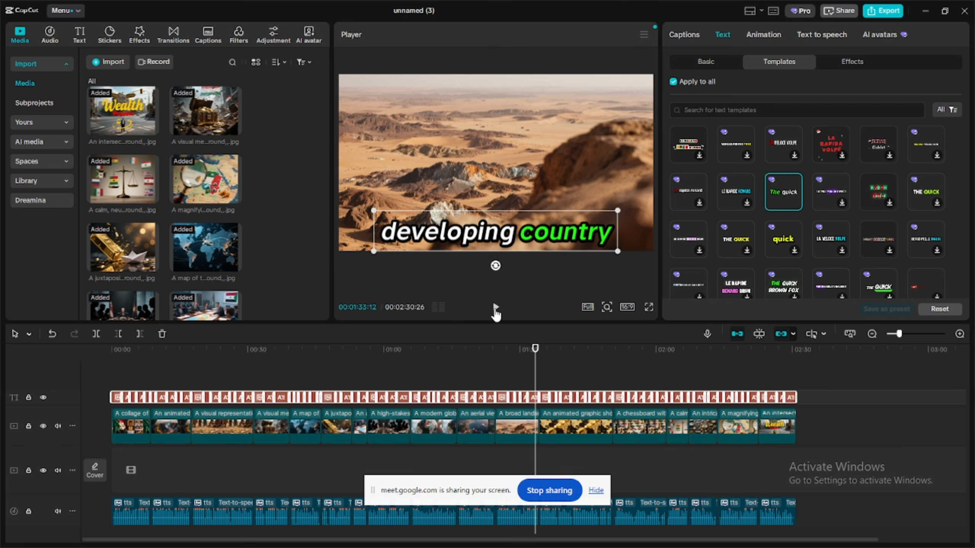
pyautogui.click(495, 309)
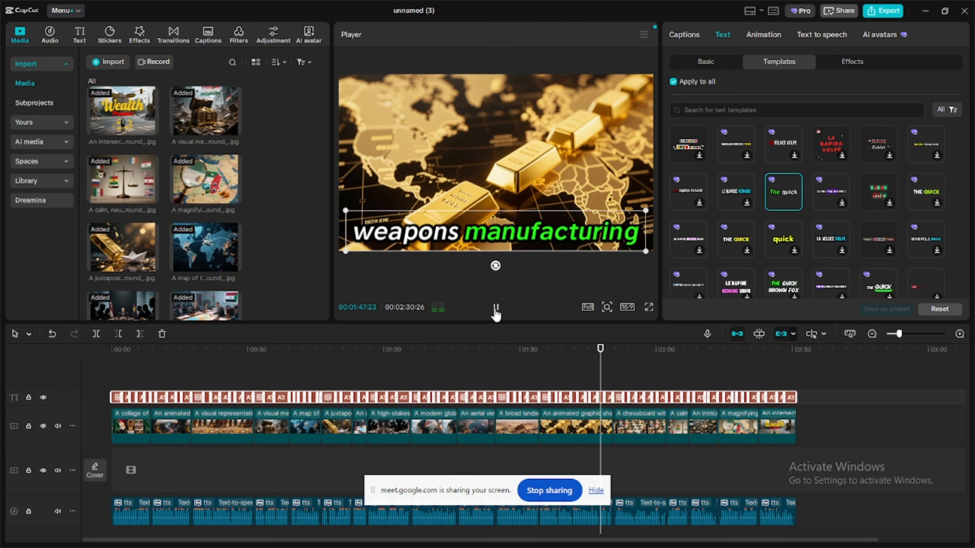
pyautogui.click(648, 307)
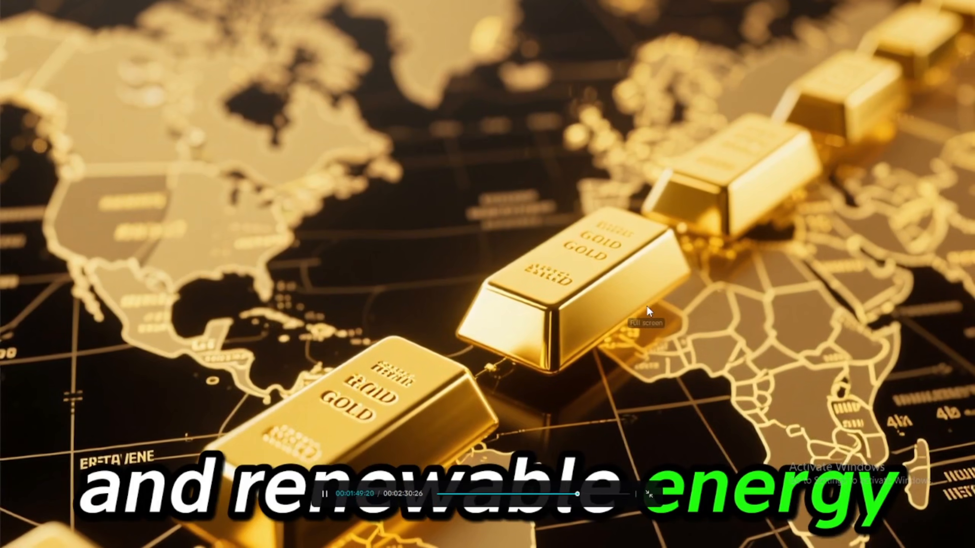